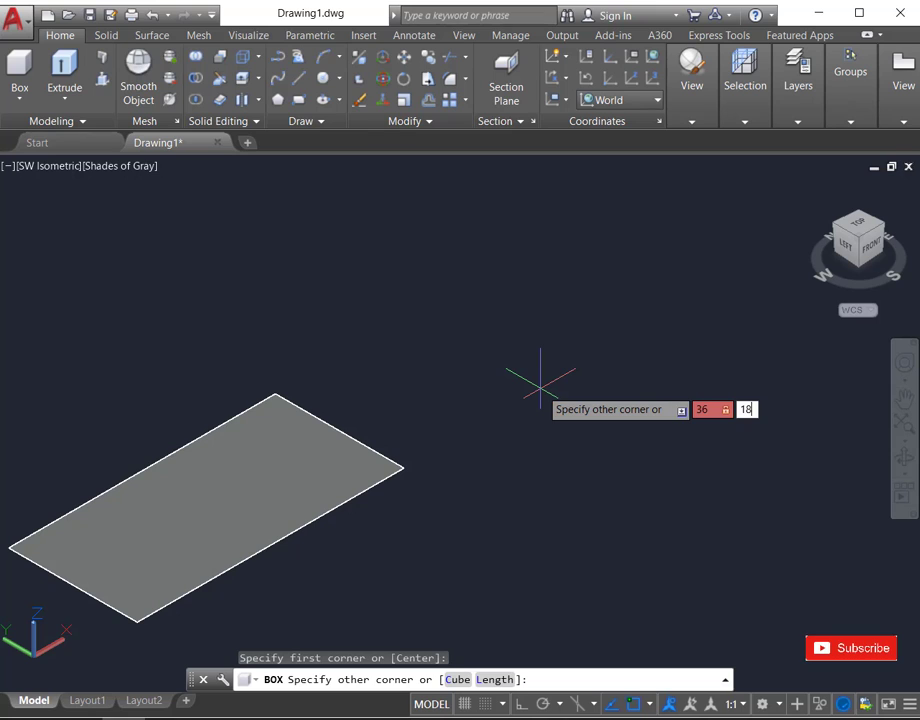
# - Create a flat base panel as a box 36 by 18 inches with a height of 1 inch
pyautogui.press('Return')
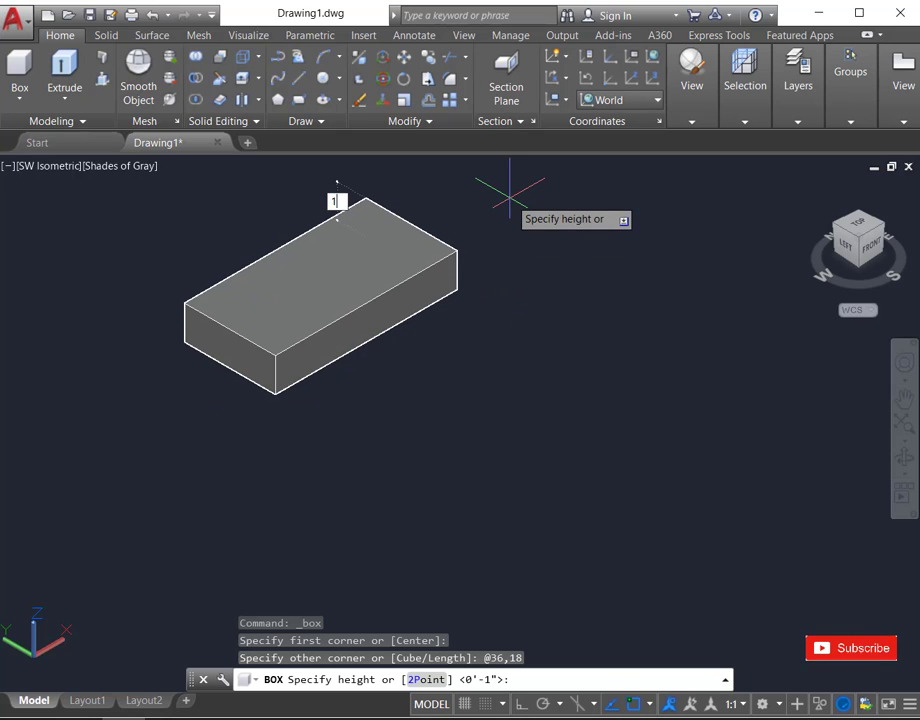
pyautogui.press('Return')
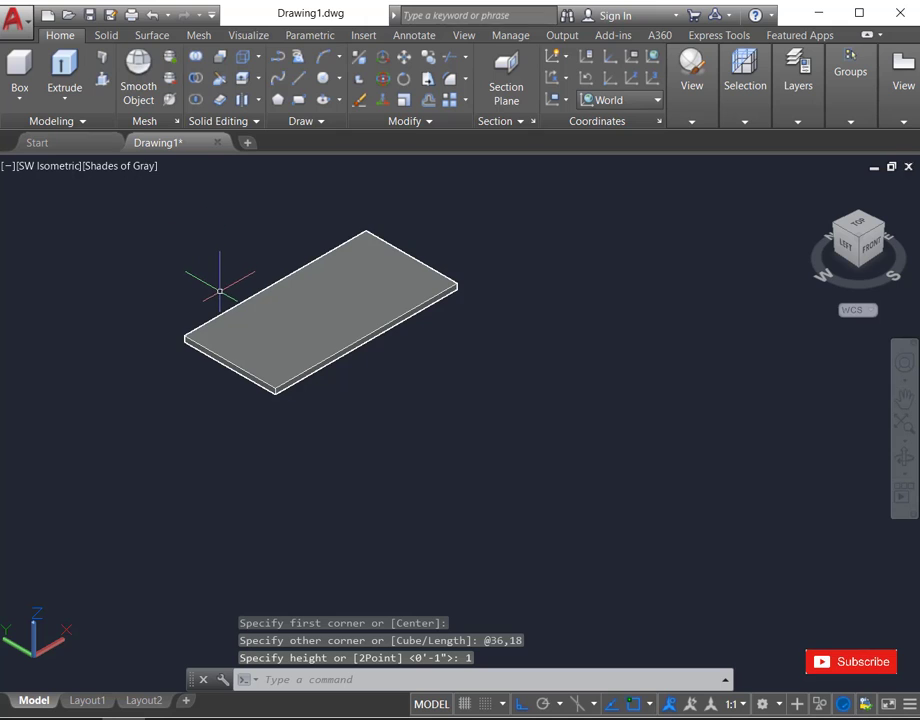
pyautogui.scroll(-2, 216, 257)
pyautogui.scroll(3, 228, 236)
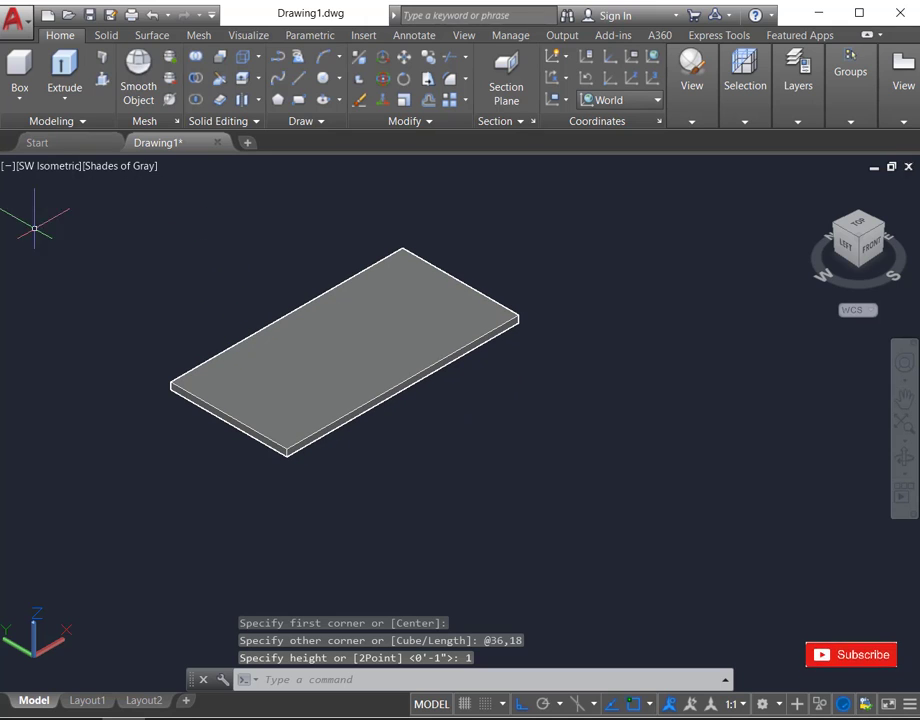
# - Create an upright side panel beside the base as a box 1 by 18 inches and 18 inches high
pyautogui.click(18, 68)
pyautogui.click(424, 518)
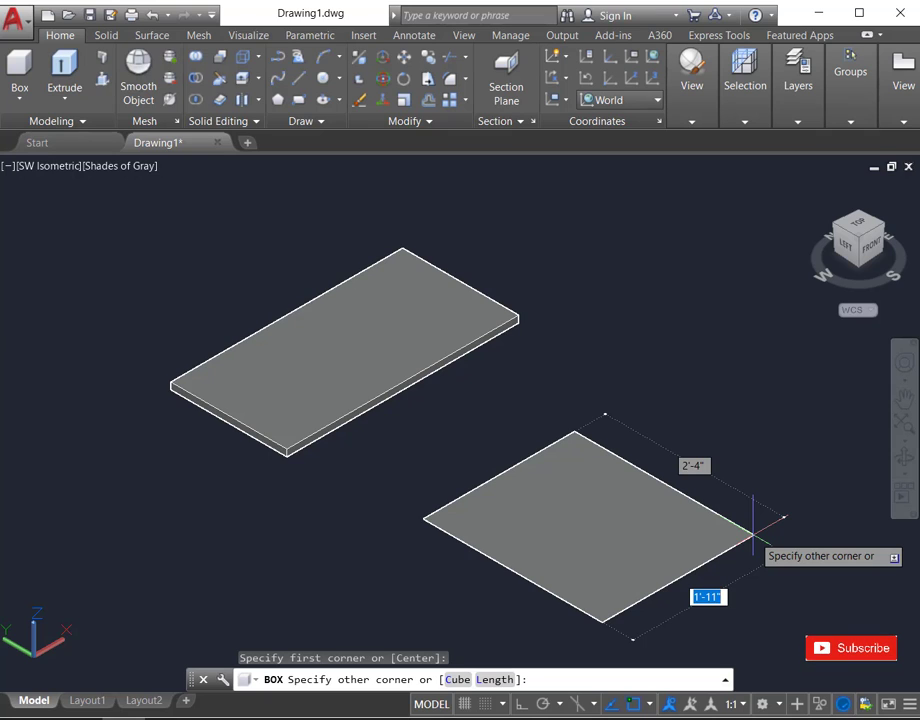
pyautogui.write('1')
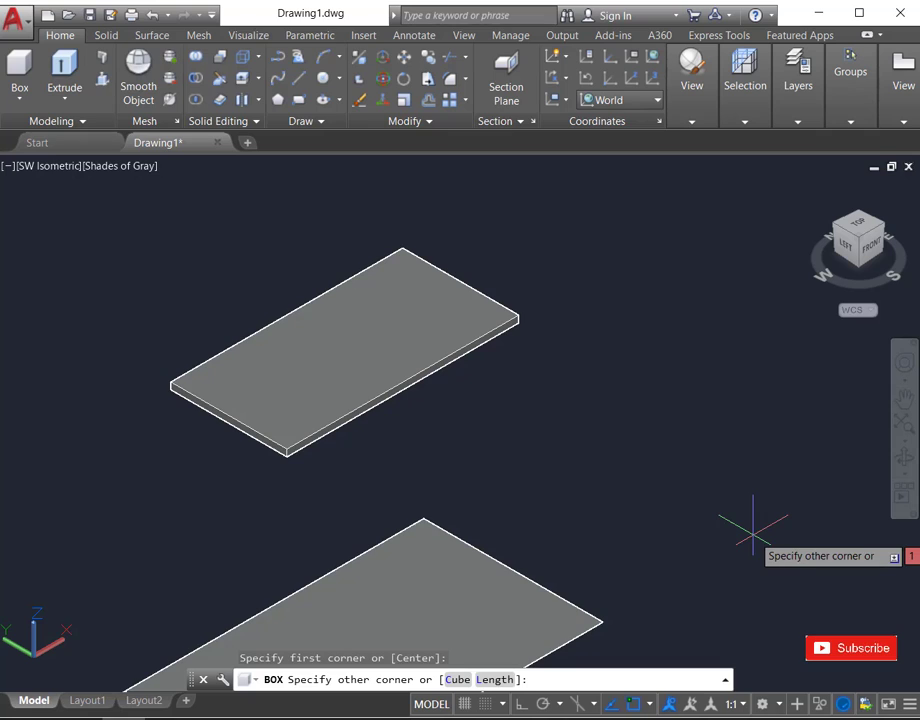
pyautogui.write(',18')
pyautogui.press('Return')
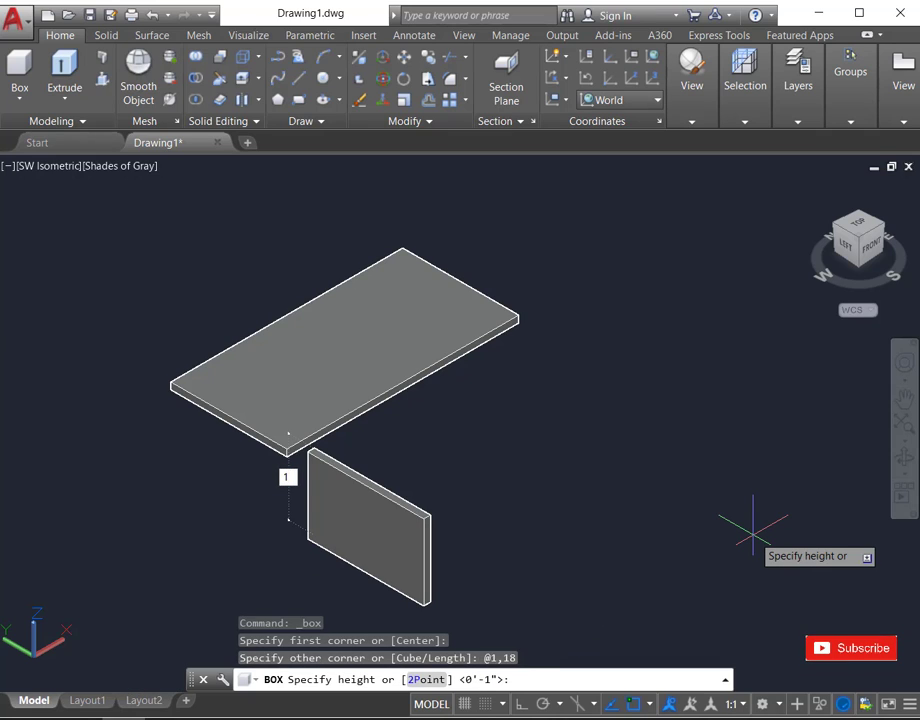
pyautogui.write('18')
pyautogui.press('Return')
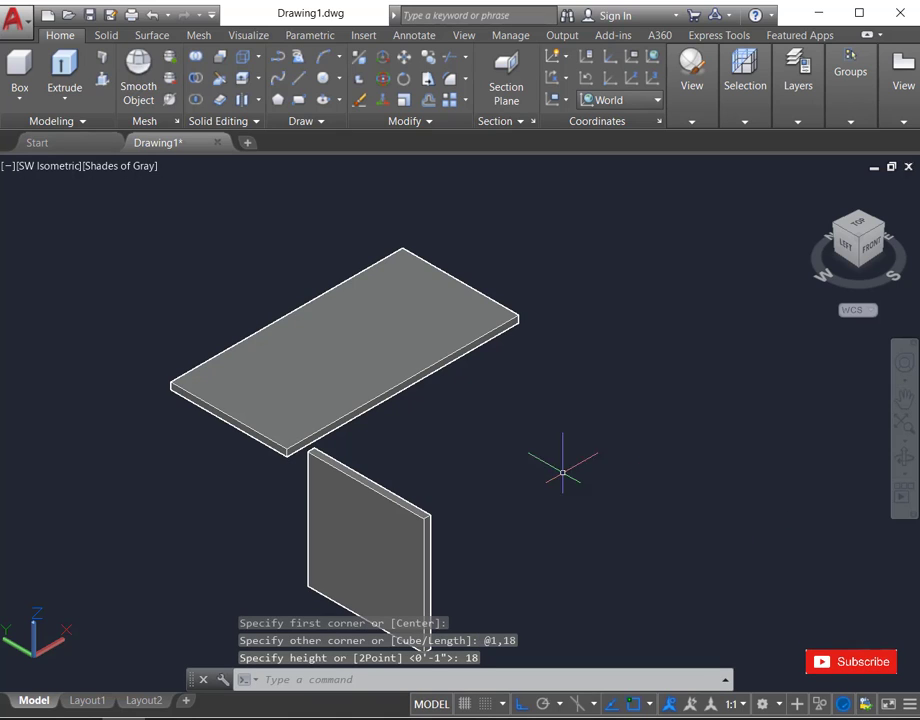
# - Move the upright panel by its bottom front corner onto the top front corner at the base's near end
pyautogui.scroll(-2, 387, 523)
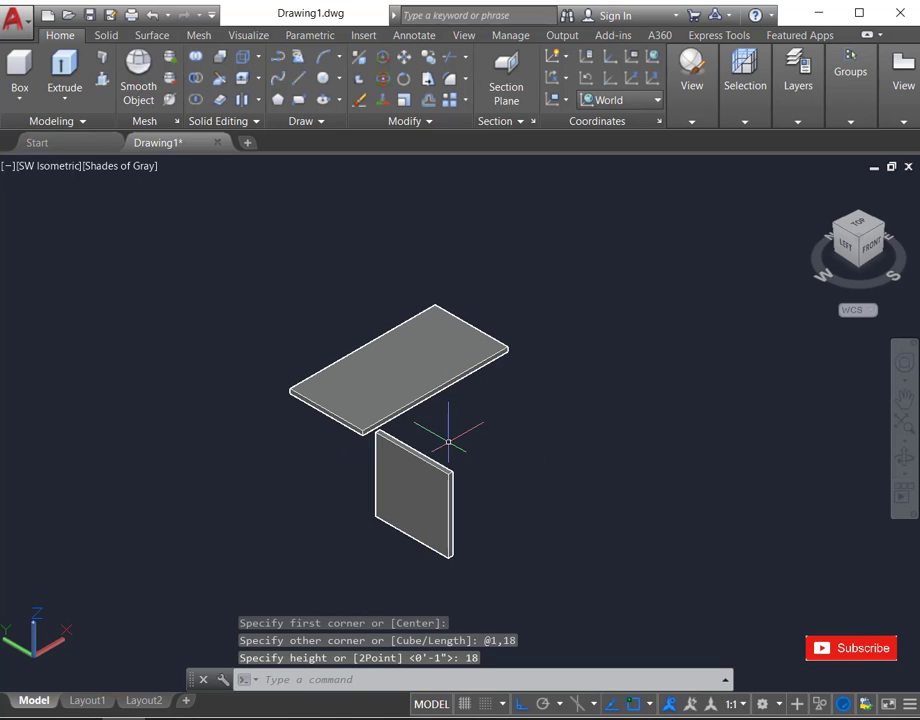
pyautogui.click(420, 478)
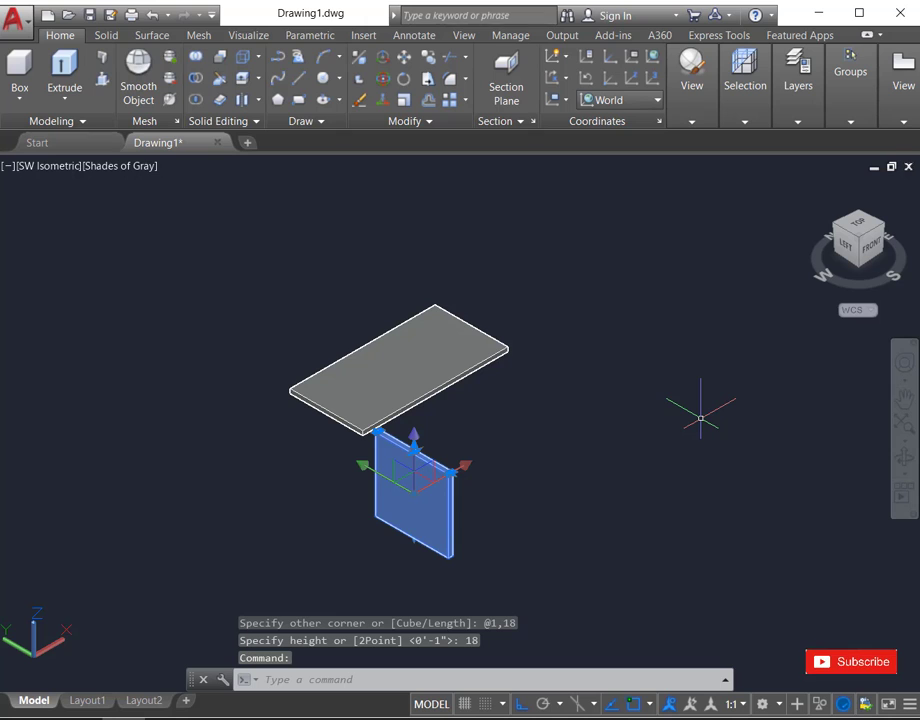
pyautogui.write('M')
pyautogui.press('Return')
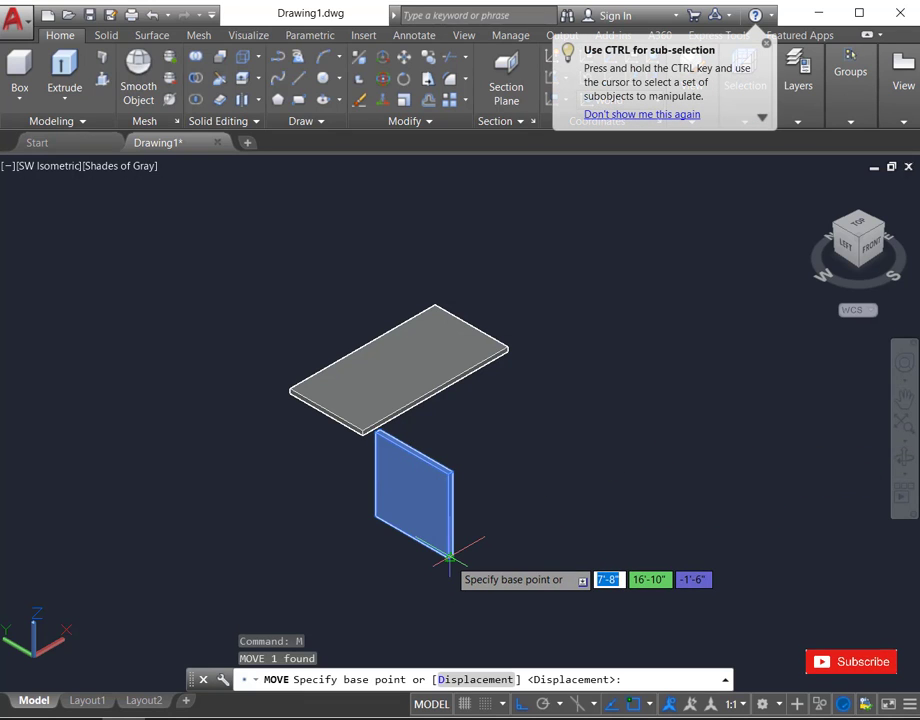
pyautogui.scroll(3, 445, 560)
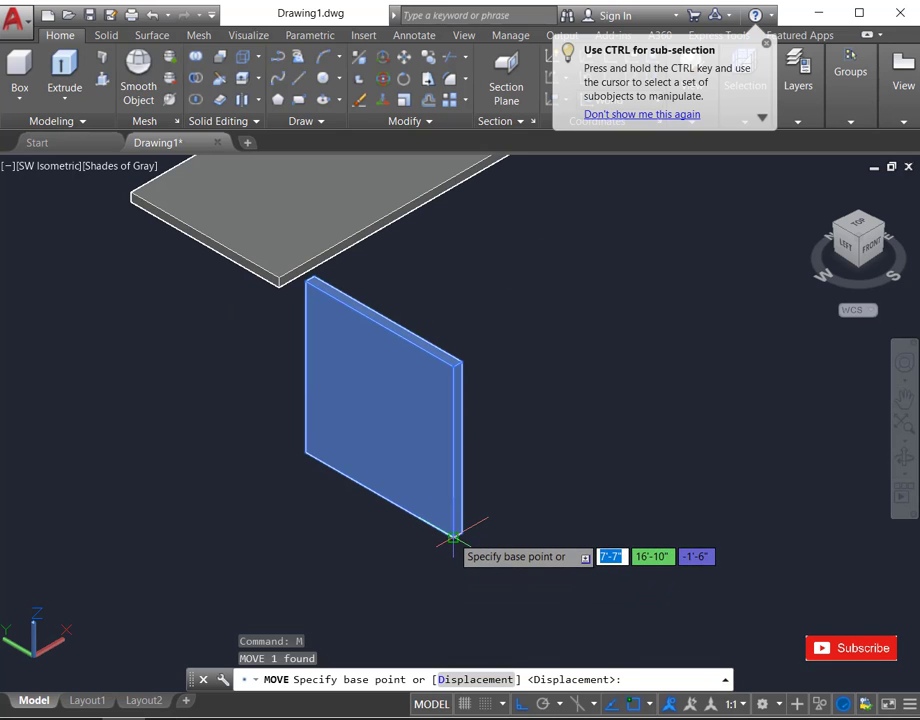
pyautogui.click(453, 540)
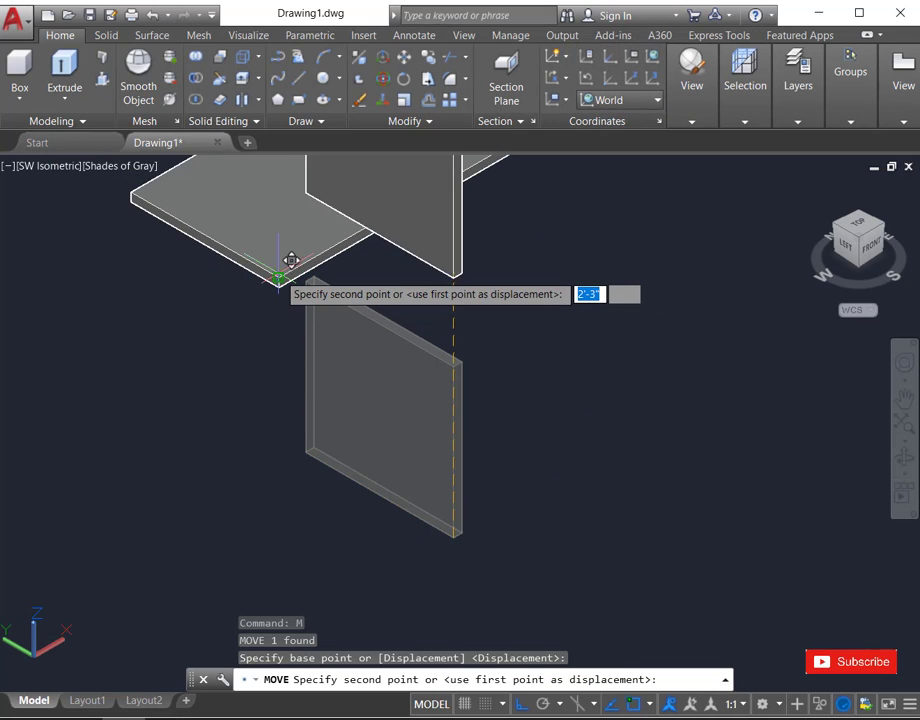
pyautogui.click(279, 276)
pyautogui.scroll(-3, 283, 445)
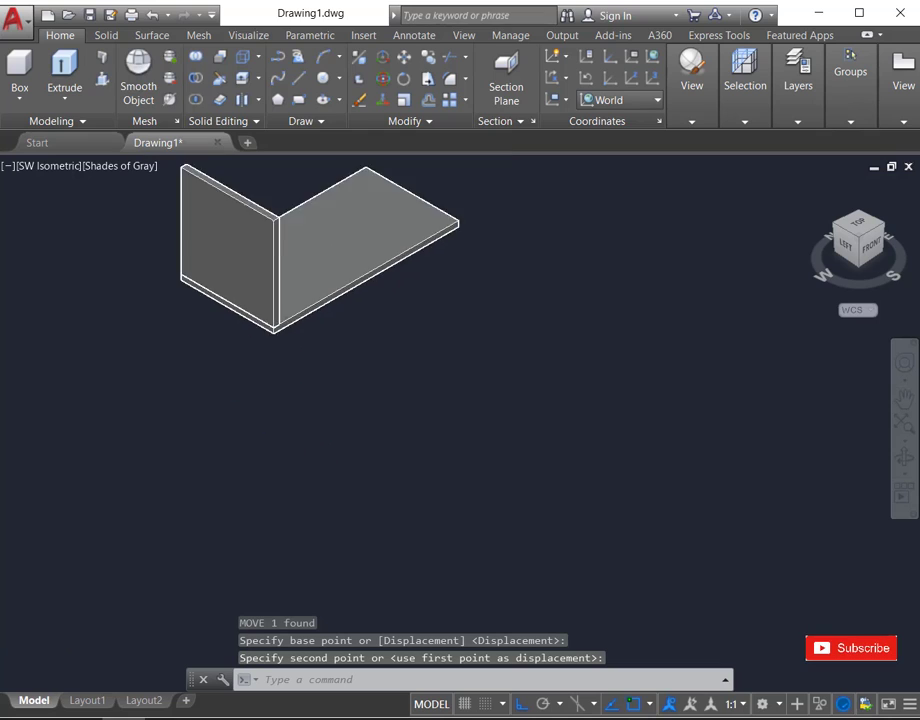
# - Copy the side panel to the opposite end of the base and to the middle of its length
pyautogui.click(259, 310)
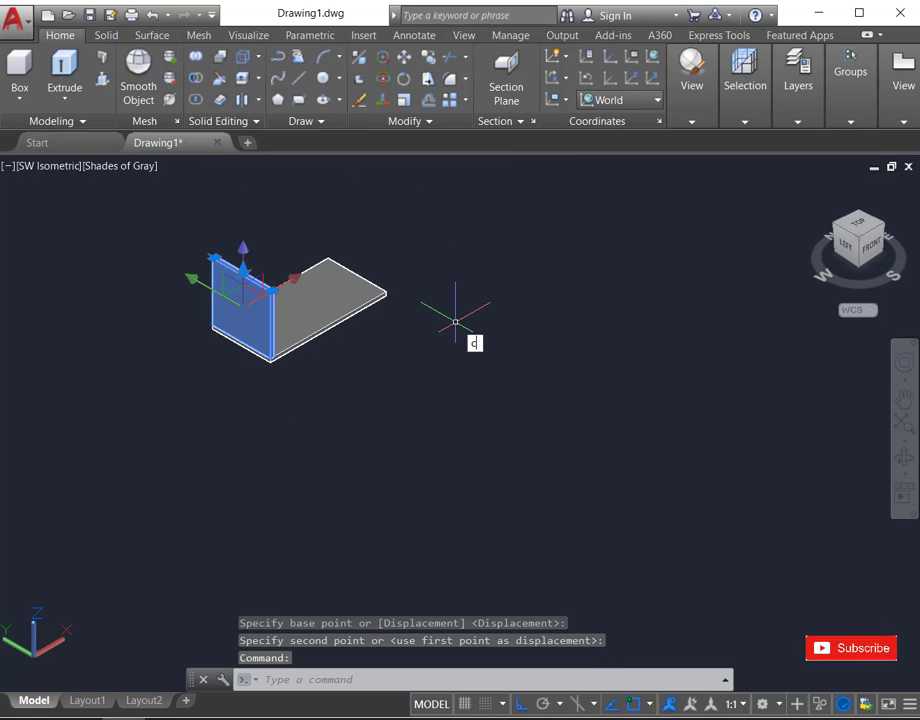
pyautogui.write('co')
pyautogui.press('Return')
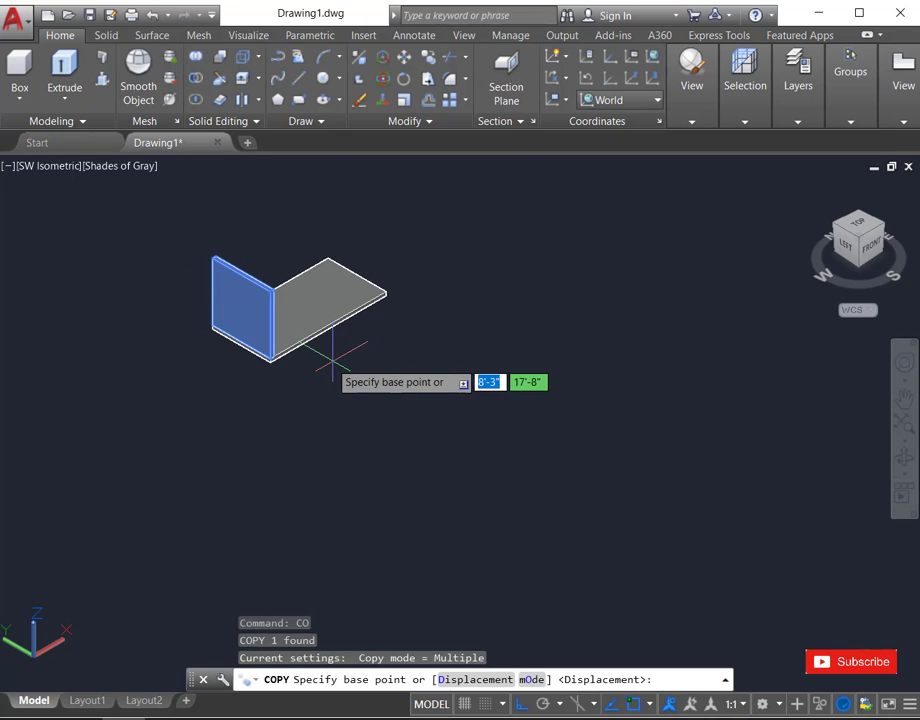
pyautogui.scroll(2, 300, 358)
pyautogui.scroll(2, 298, 362)
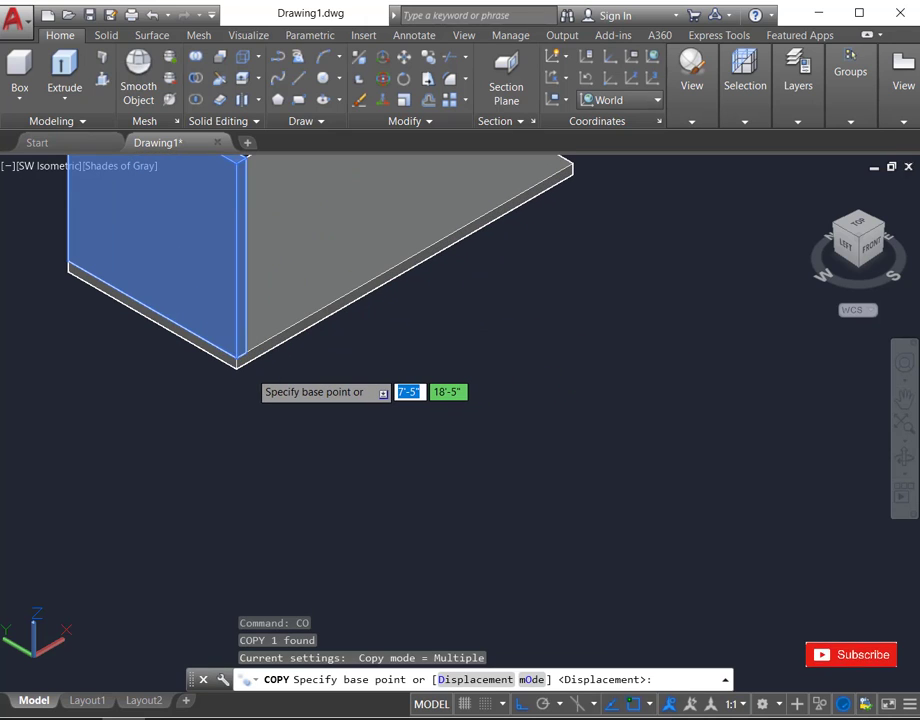
pyautogui.click(242, 354)
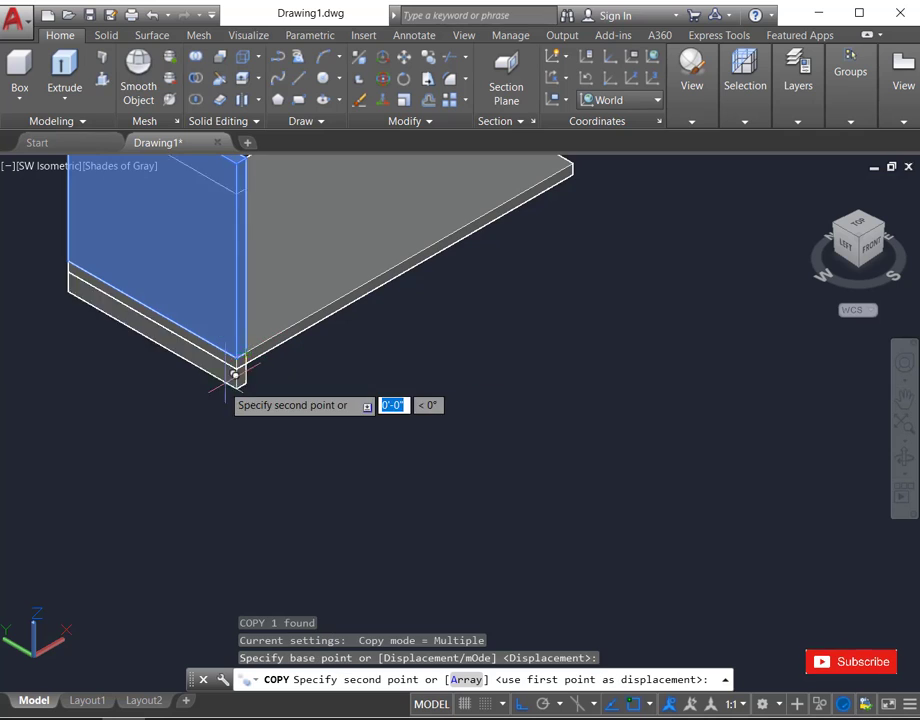
pyautogui.scroll(-4, 390, 300)
pyautogui.scroll(5, 400, 320)
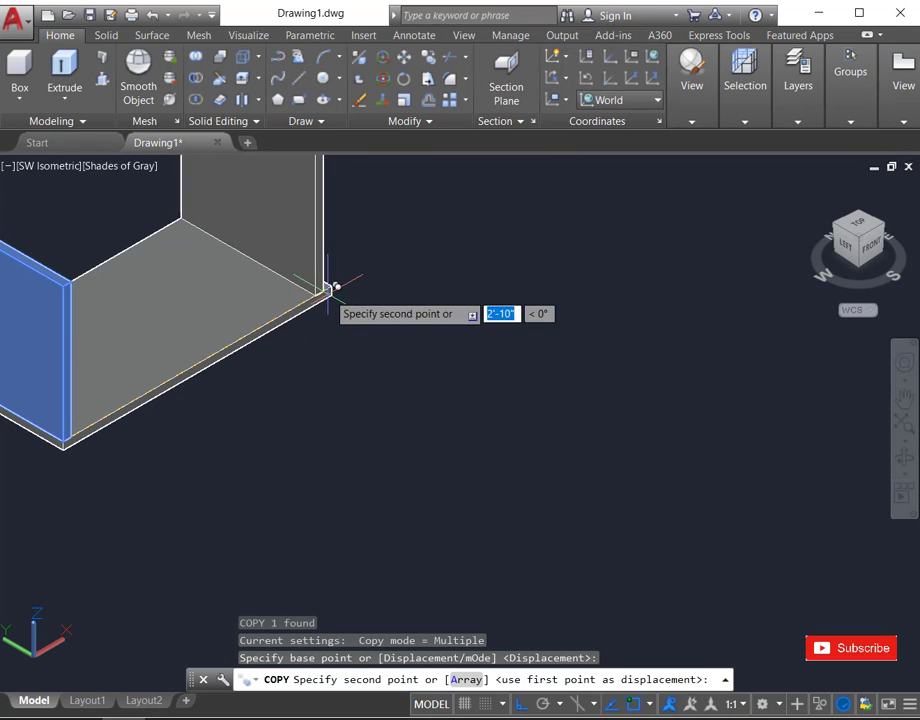
pyautogui.click(330, 286)
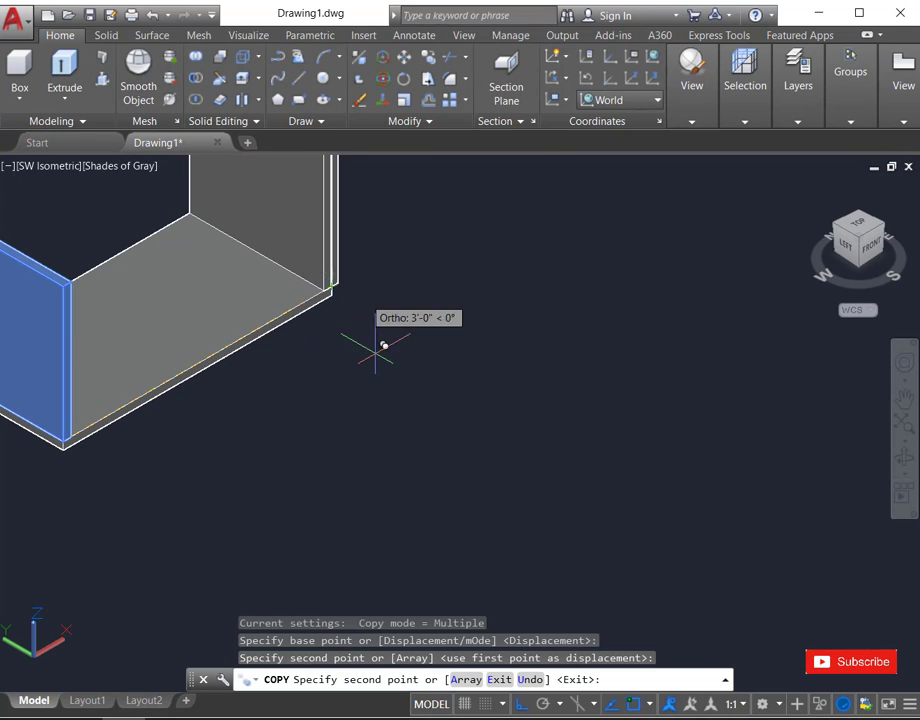
pyautogui.click(197, 366)
pyautogui.press('Escape')
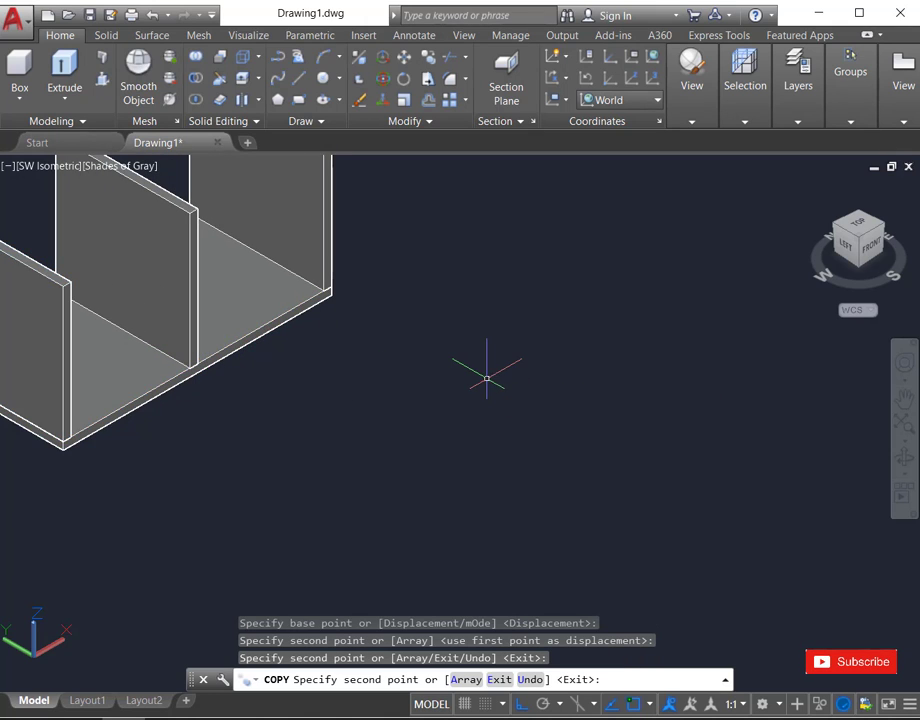
pyautogui.scroll(-3, 487, 379)
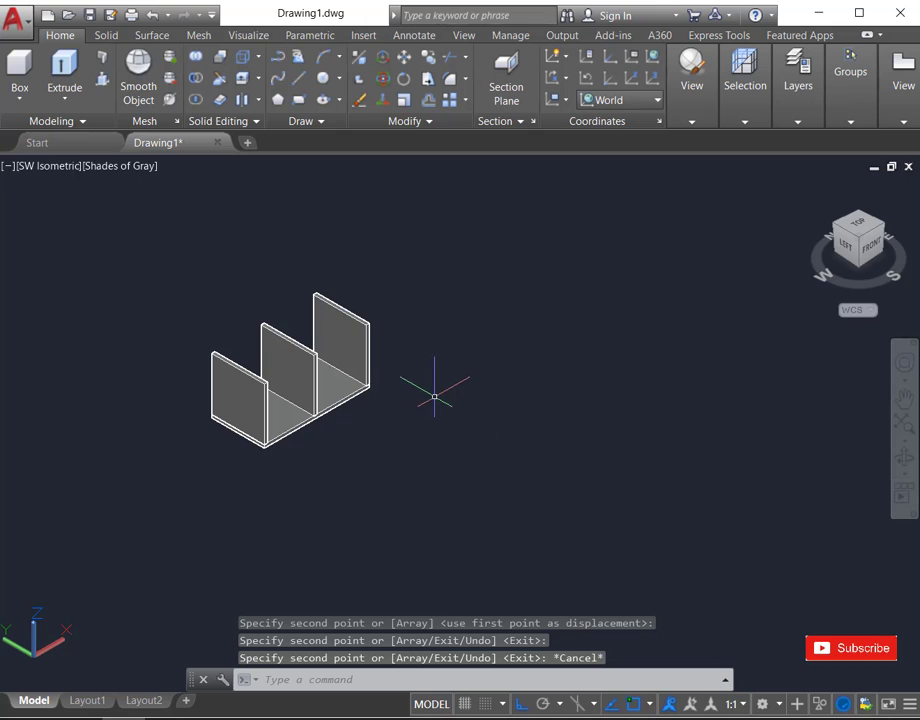
# - Create a 0.5 inch thick shelf box spanning between the top inner corners of the two outer side panels
pyautogui.scroll(2, 434, 397)
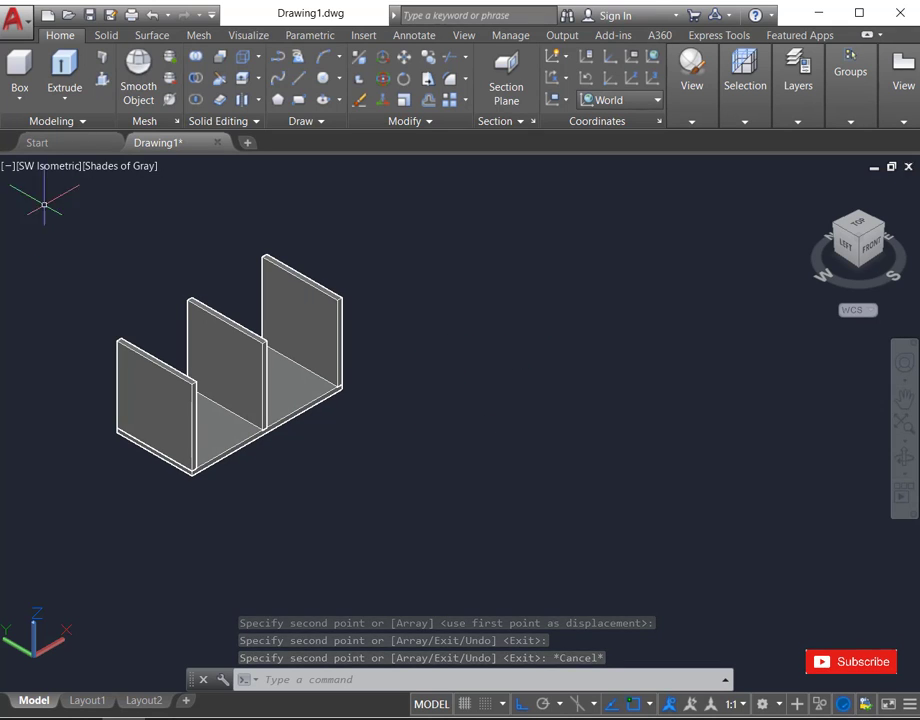
pyautogui.click(19, 72)
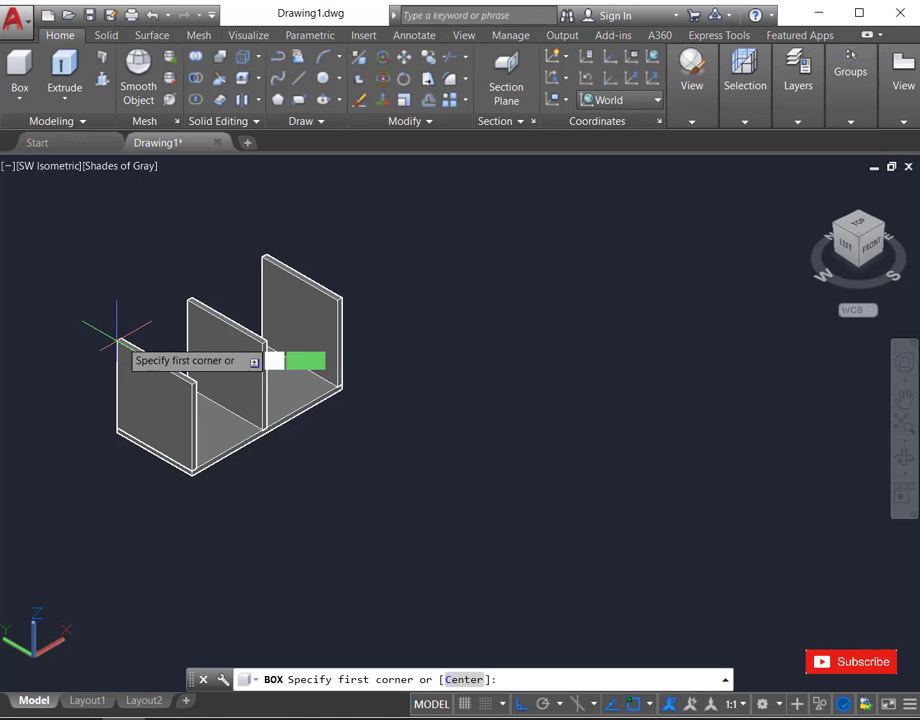
pyautogui.scroll(3, 120, 338)
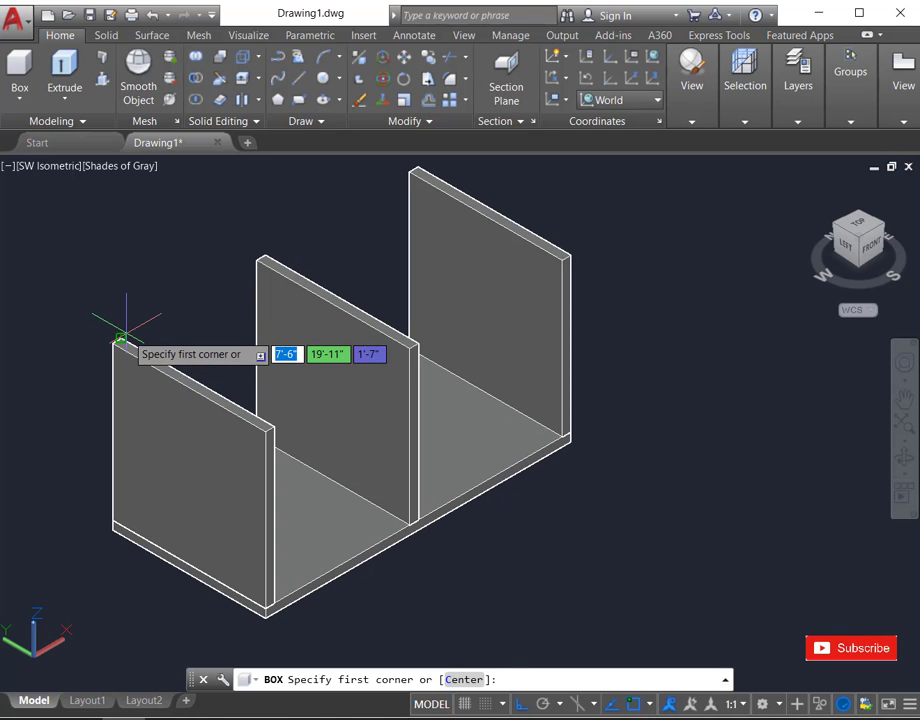
pyautogui.click(117, 340)
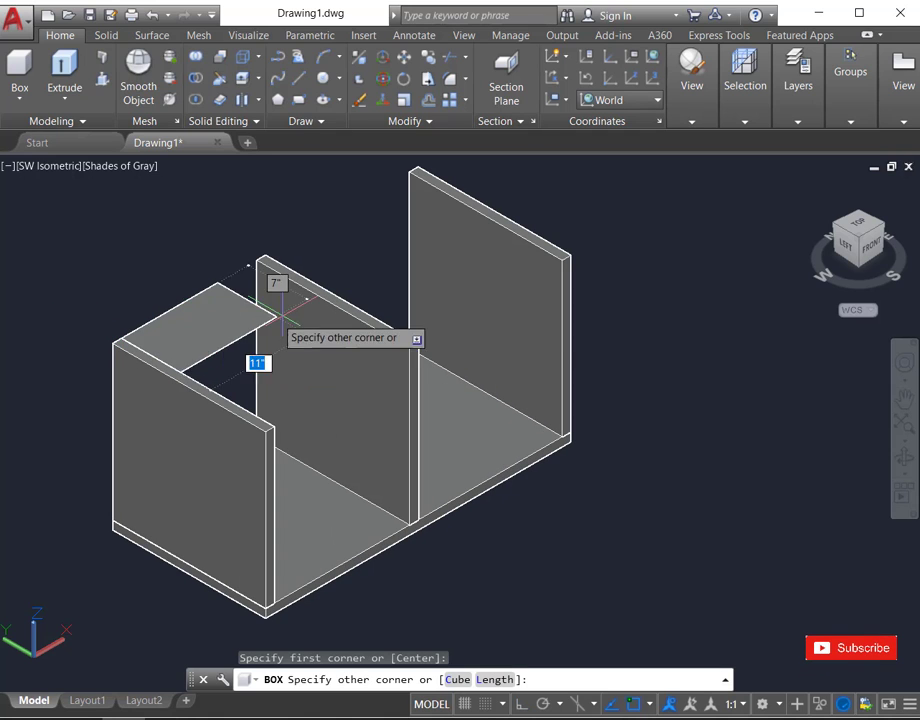
pyautogui.click(562, 259)
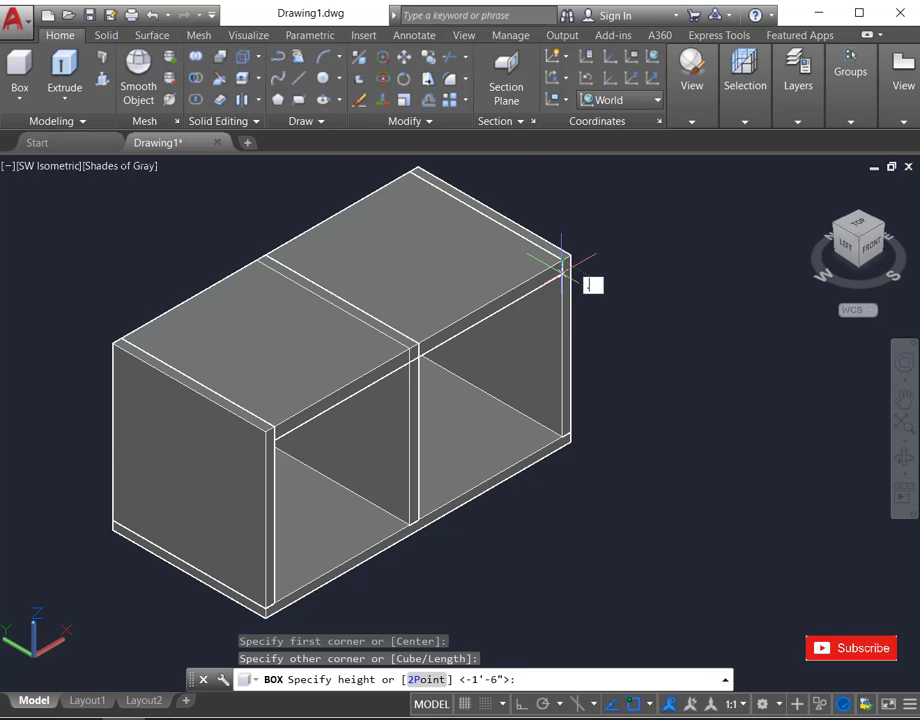
pyautogui.press('Return')
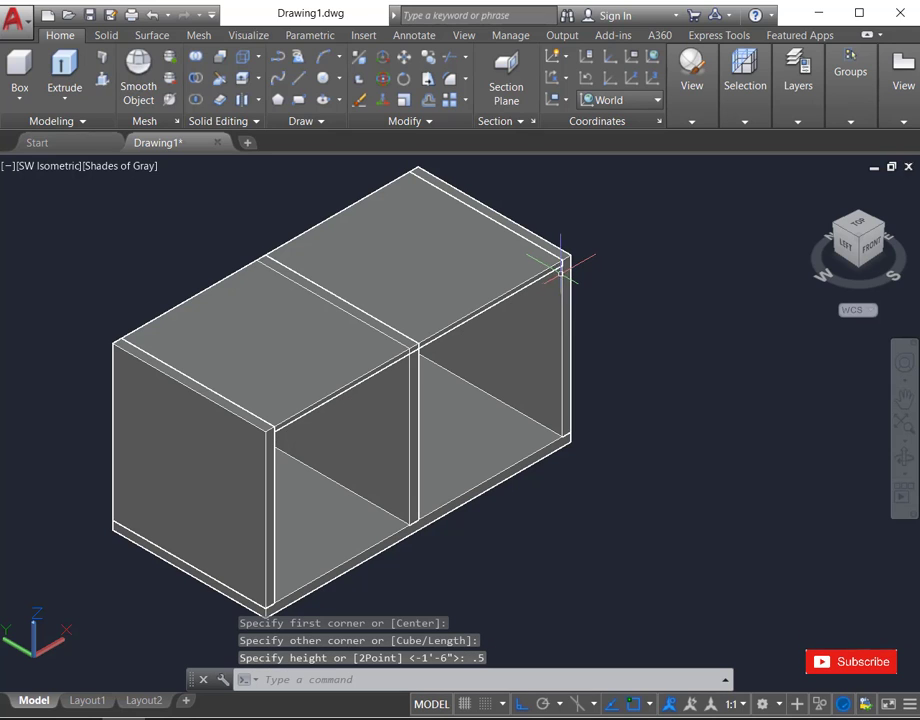
# - Move the top shelf panel straight down by about 2 inches between the side panels
pyautogui.click(454, 265)
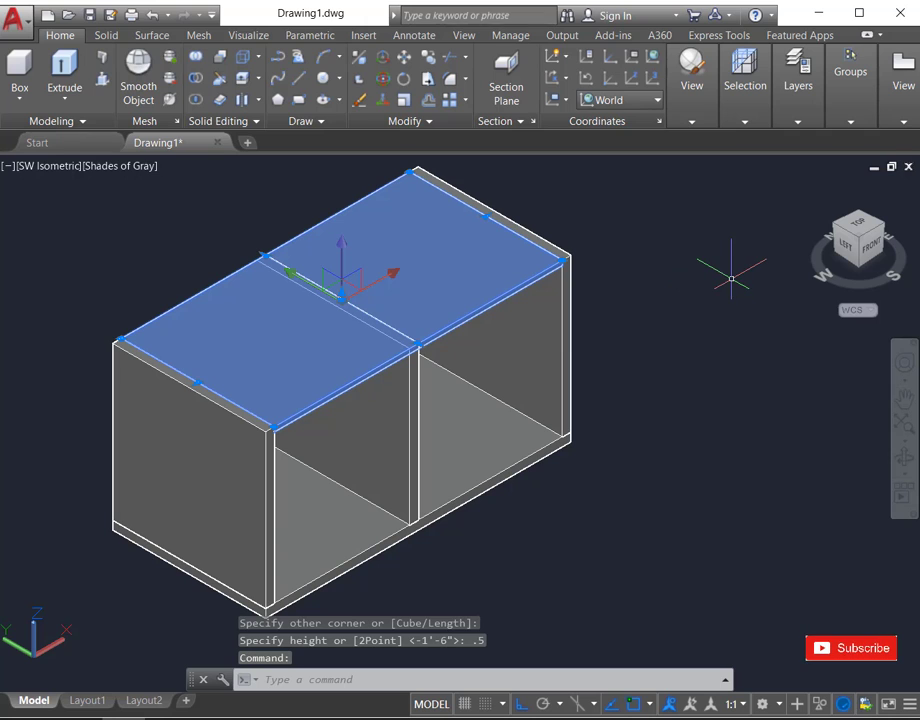
pyautogui.press('Return')
pyautogui.click(696, 303)
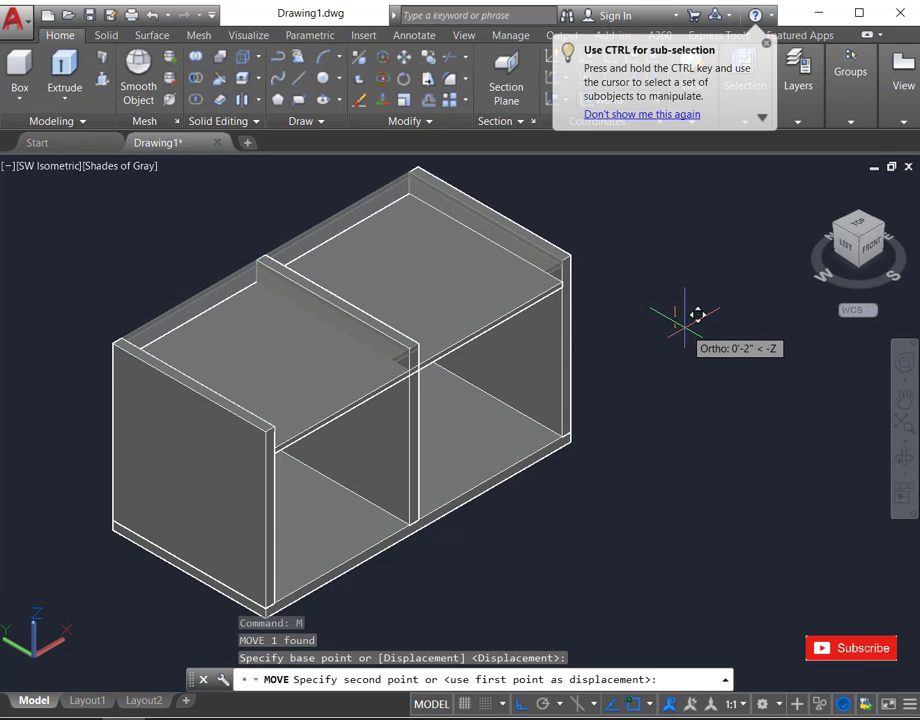
pyautogui.click(697, 311)
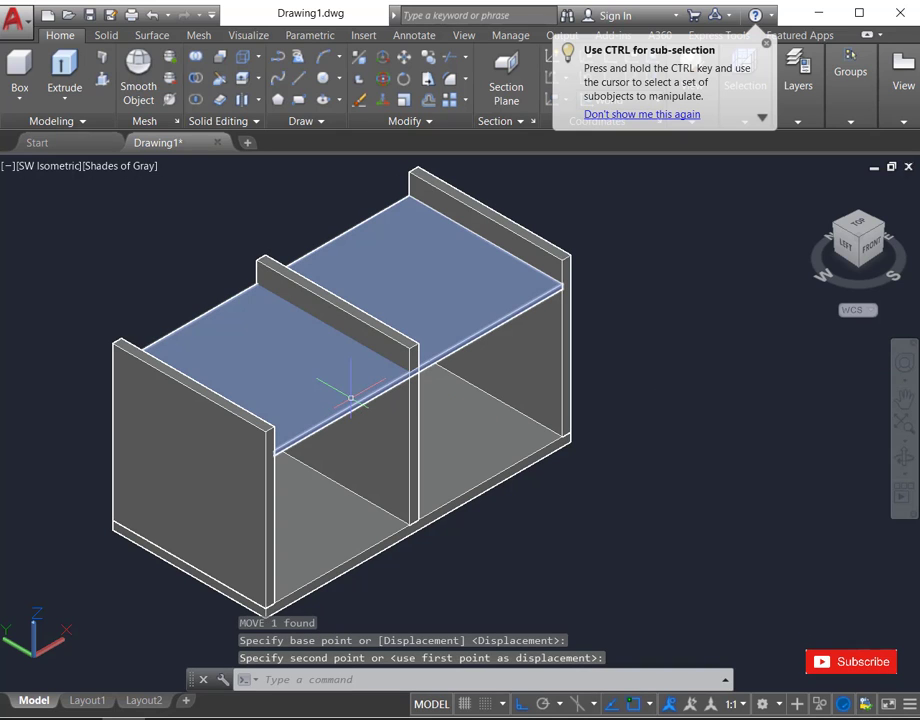
# - Press the middle divider's top face down to the underside of the shelf with Presspull
pyautogui.hotkey('ctrl', 'shift', 'e')
pyautogui.scroll(5, 400, 318)
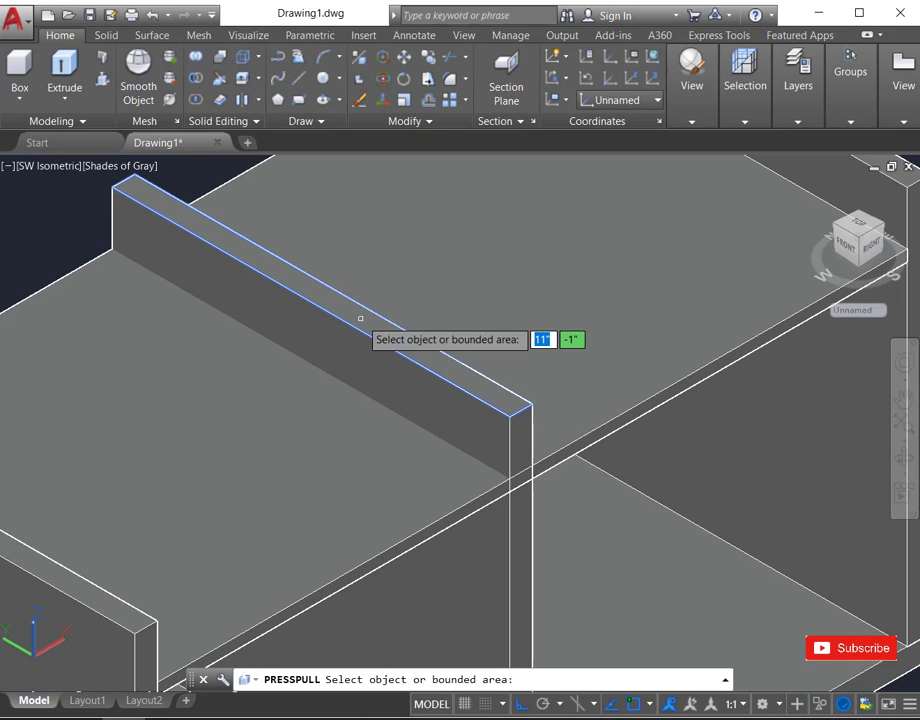
pyautogui.click(360, 317)
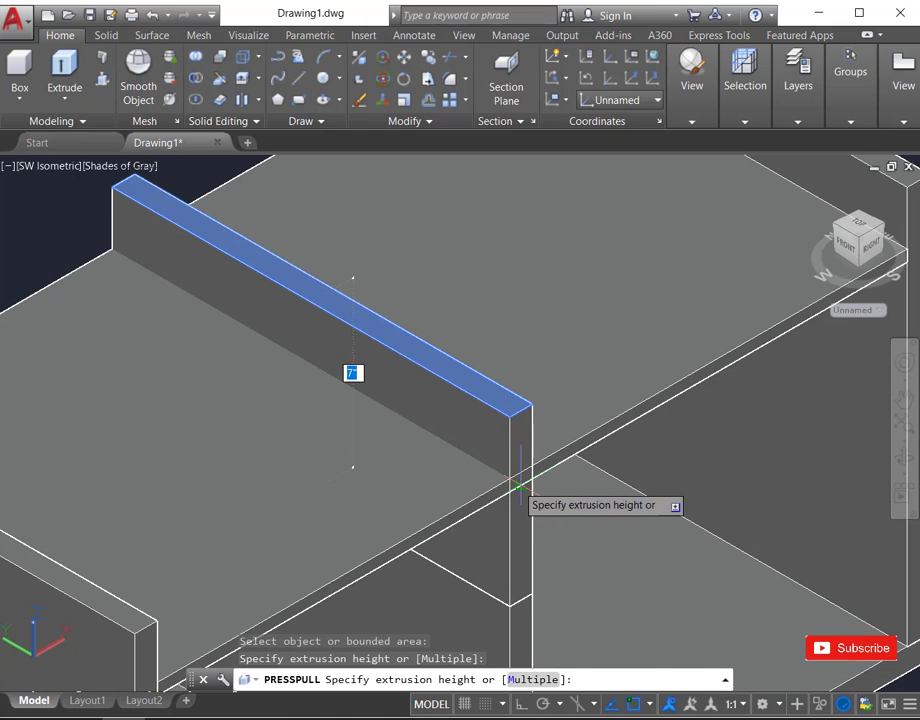
pyautogui.click(519, 487)
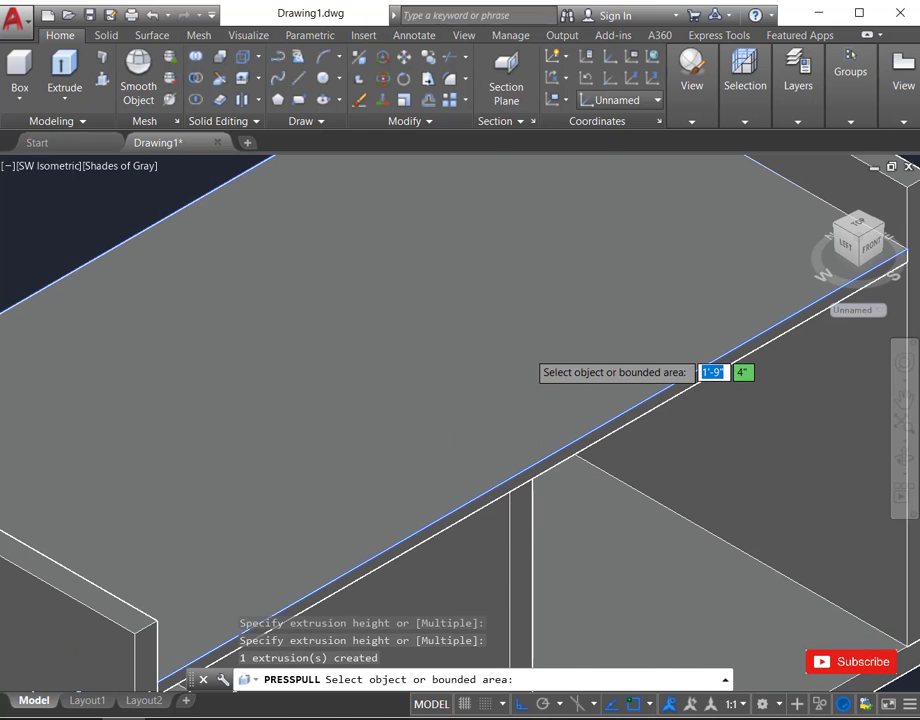
pyautogui.scroll(-4, 507, 347)
pyautogui.press('Return')
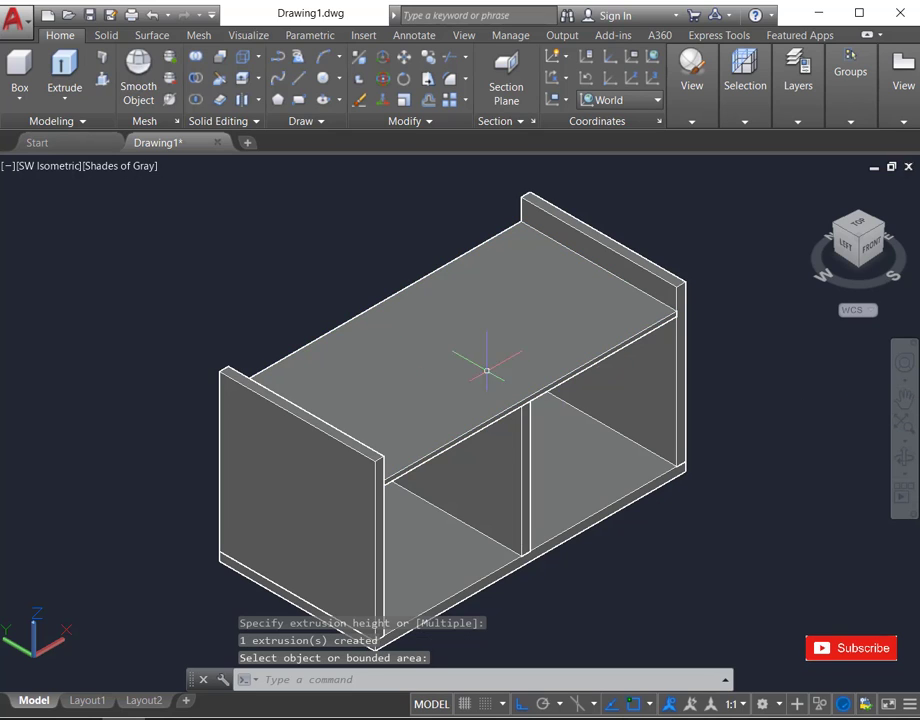
pyautogui.scroll(-2, 355, 280)
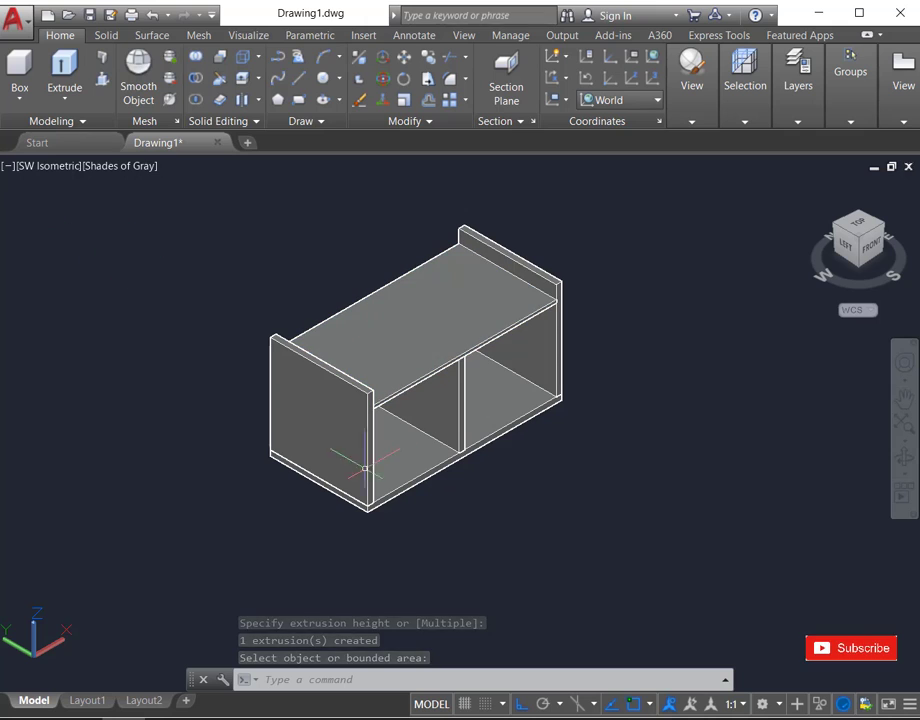
# - Orbit the cabinet to a near-front view and select all of its panels
pyautogui.click(908, 458)
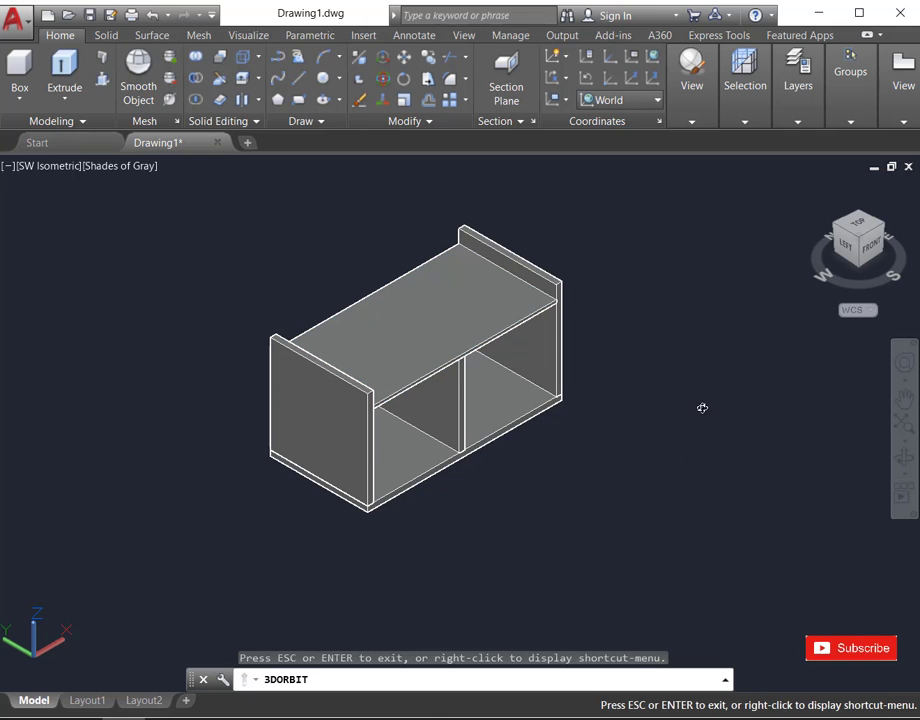
pyautogui.moveTo(702, 408); pyautogui.dragTo(657, 351)
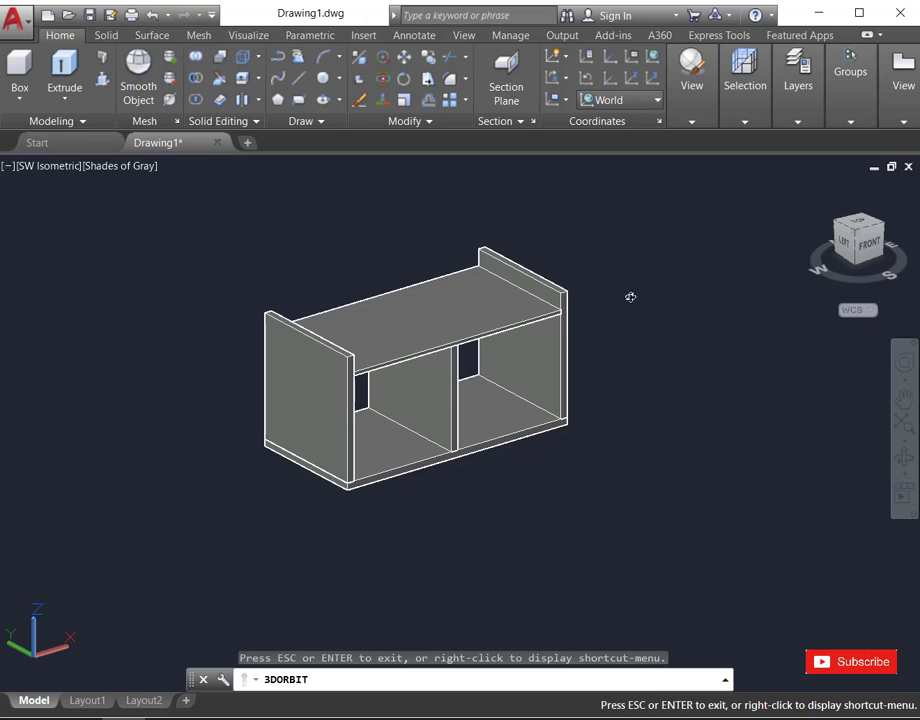
pyautogui.moveTo(639, 306); pyautogui.dragTo(567, 307)
pyautogui.press('Escape')
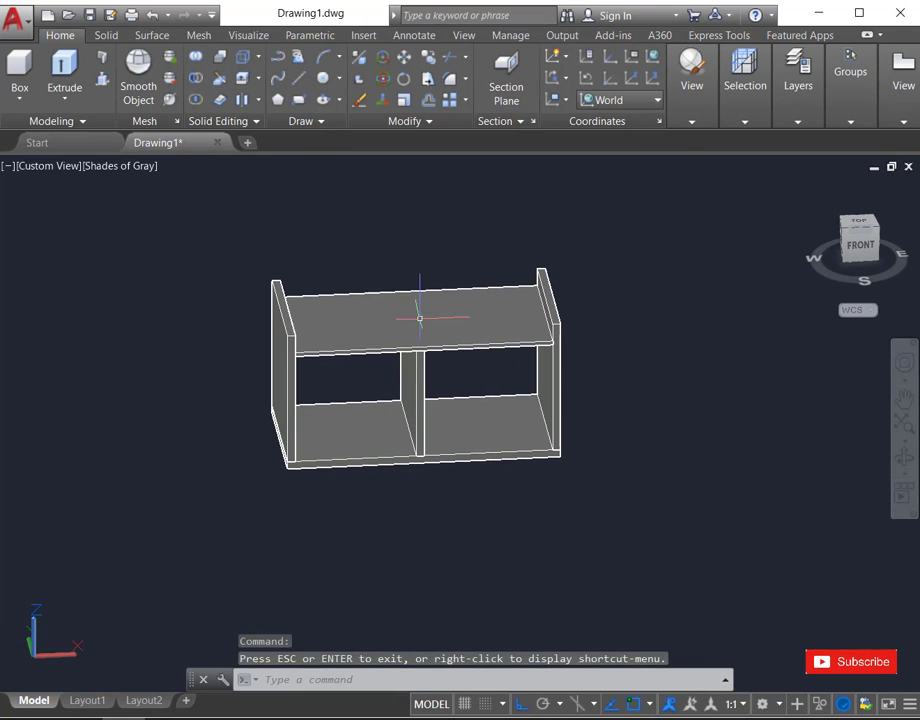
pyautogui.click(232, 241)
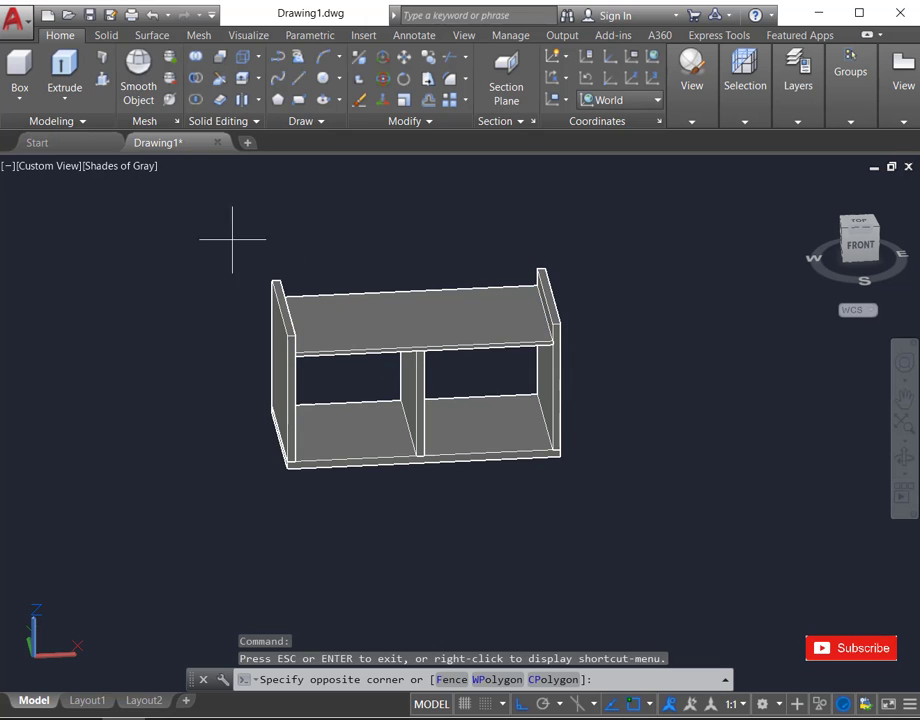
pyautogui.click(668, 503)
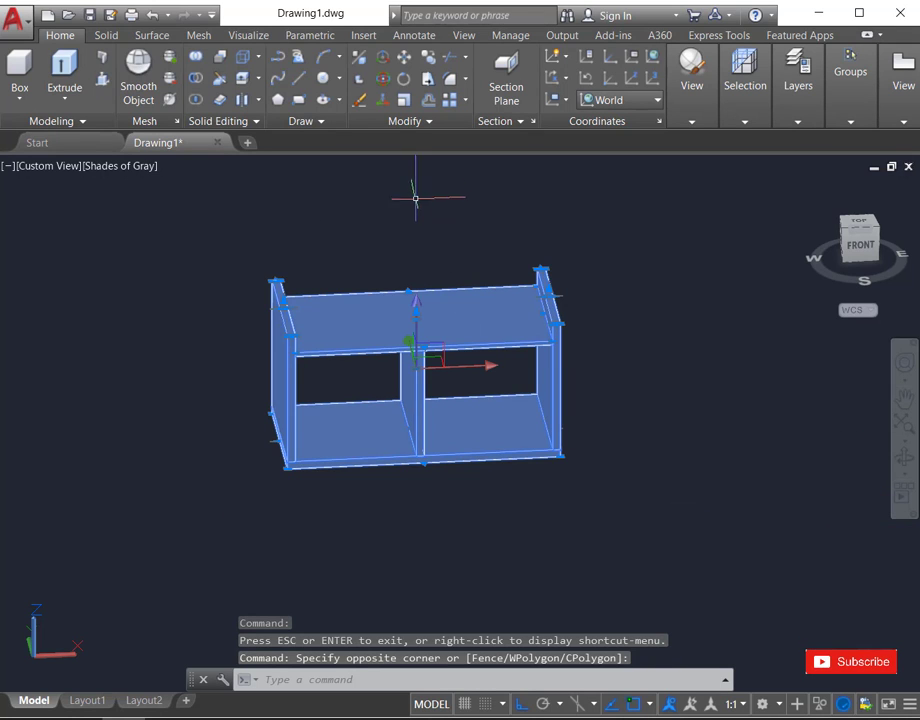
pyautogui.click(381, 80)
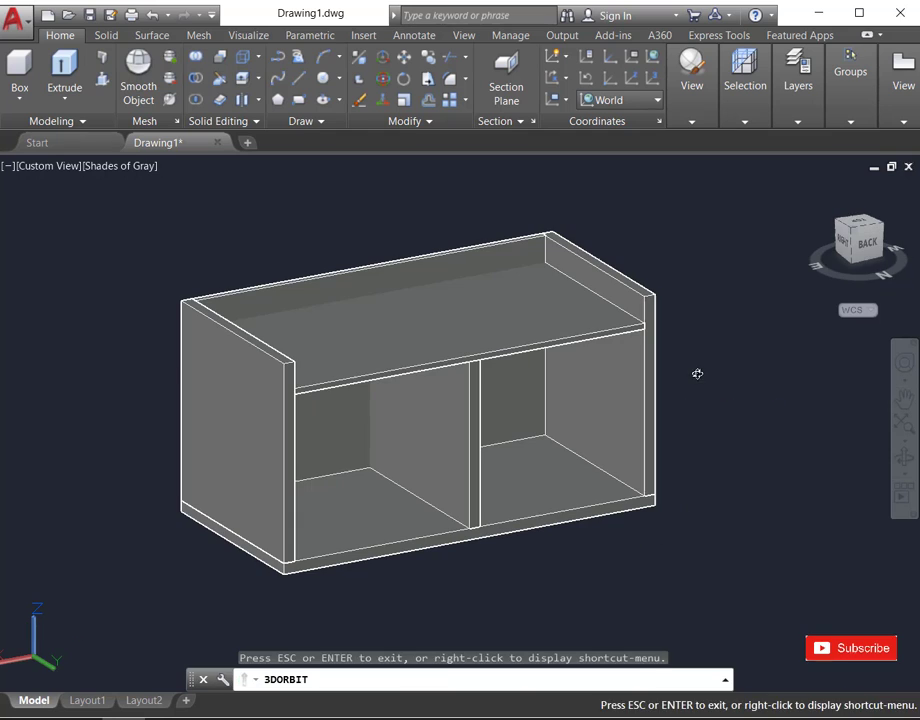
# - Create a 1 inch thick door box covering the left compartment, from the shelf underside at the side panel to the divider's bottom corner
pyautogui.click(19, 64)
pyautogui.scroll(5, 250, 468)
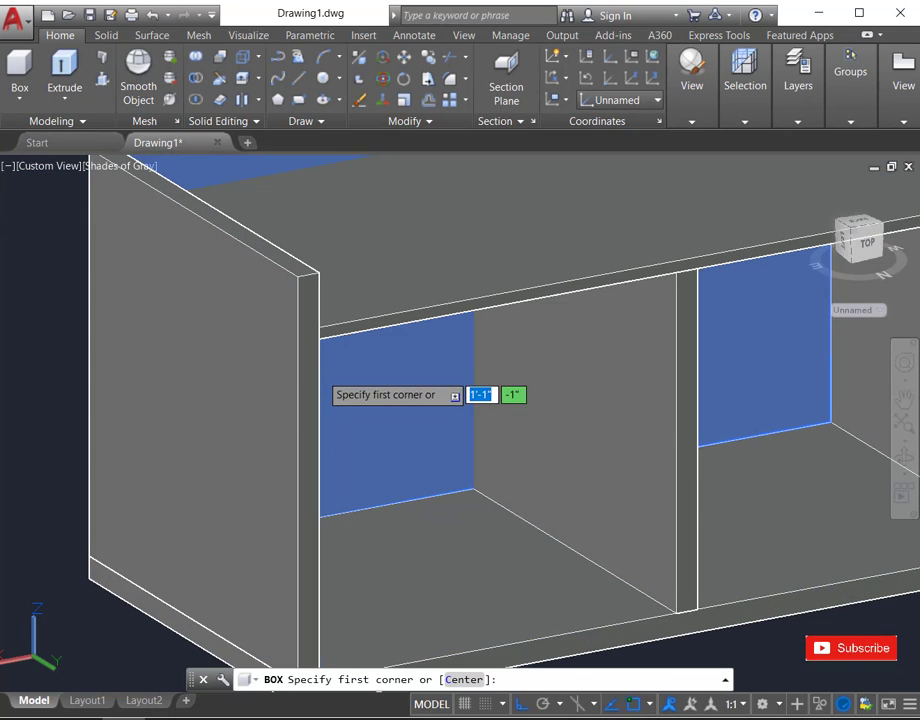
pyautogui.click(308, 337)
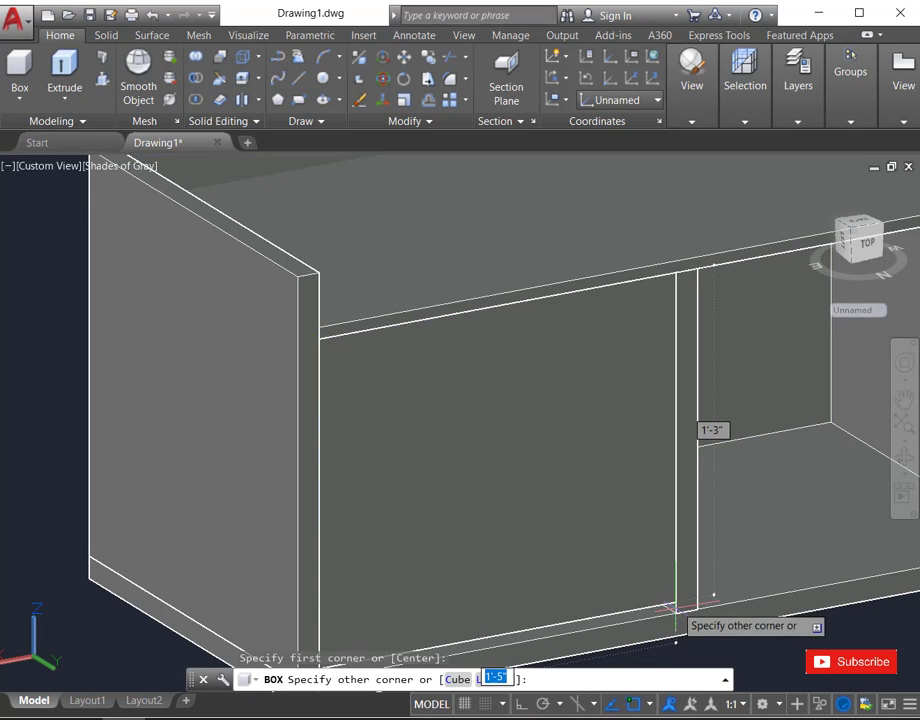
pyautogui.scroll(-2, 676, 607)
pyautogui.scroll(-3, 483, 524)
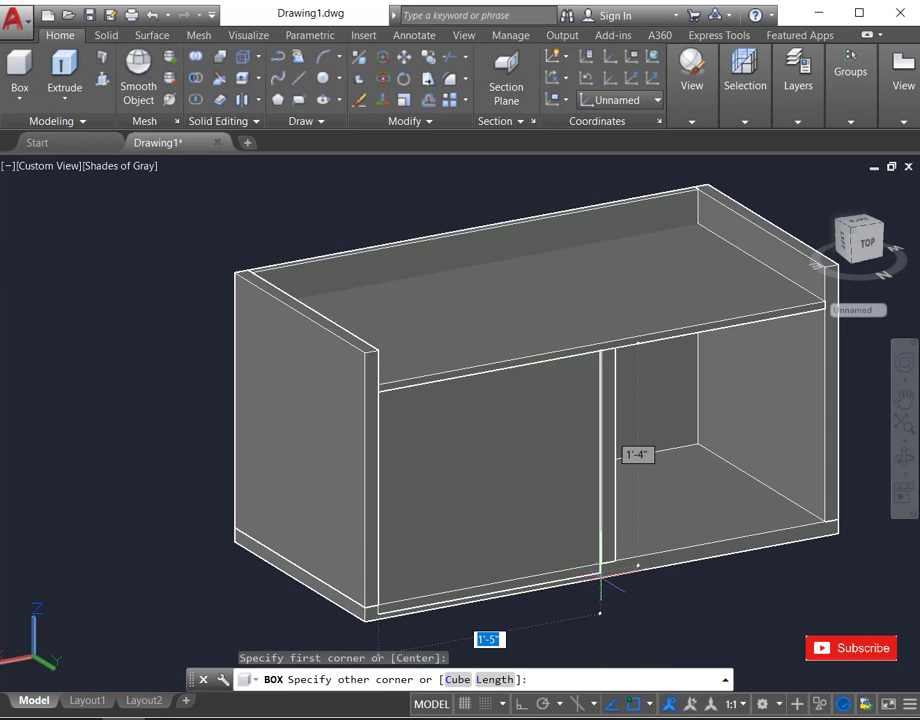
pyautogui.scroll(2, 600, 573)
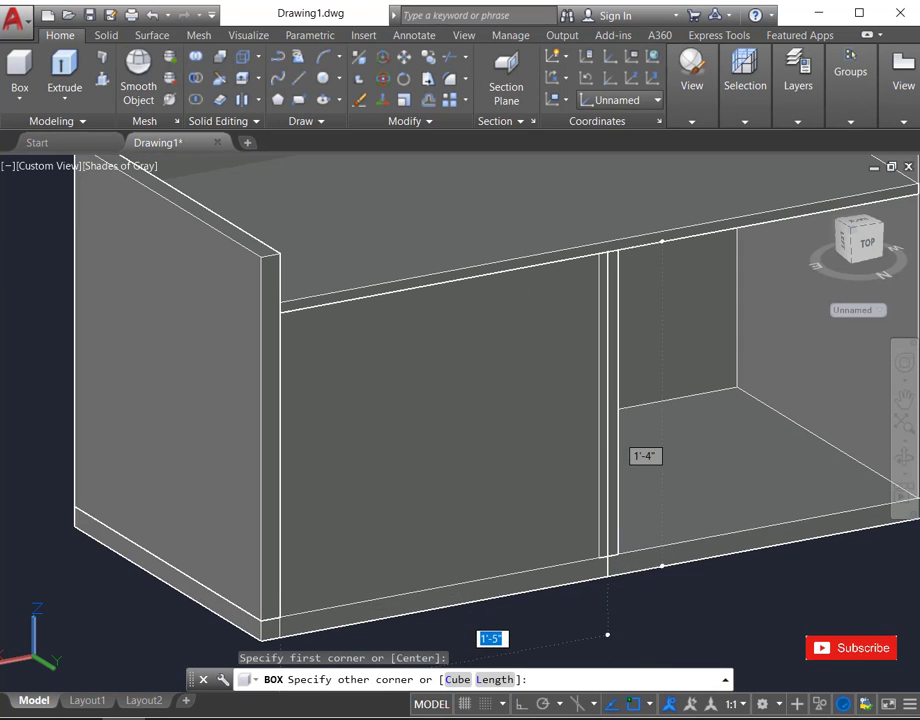
pyautogui.click(599, 557)
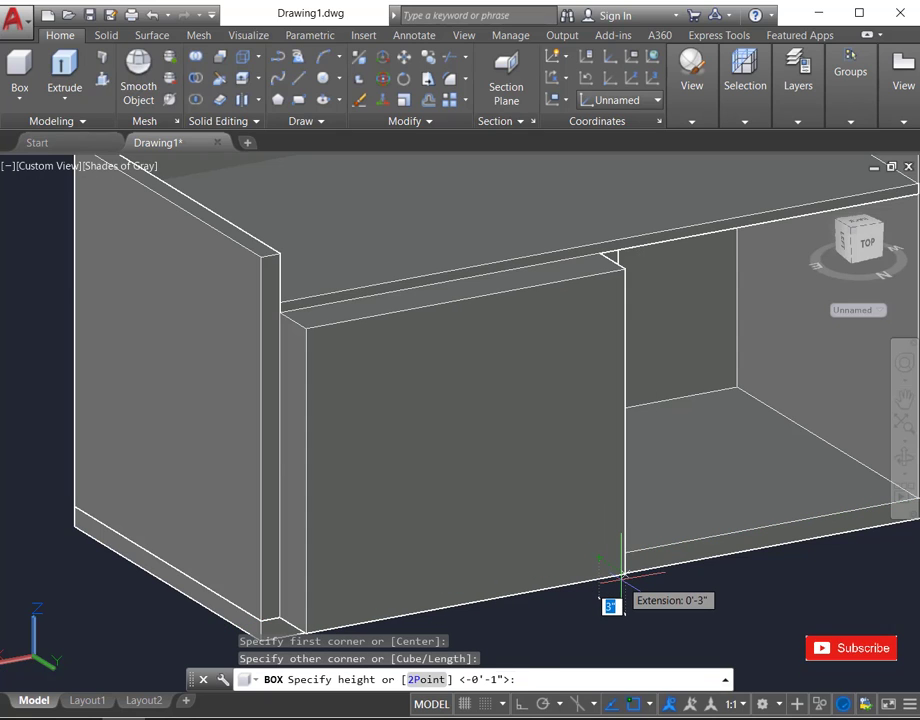
pyautogui.write('1')
pyautogui.press('Return')
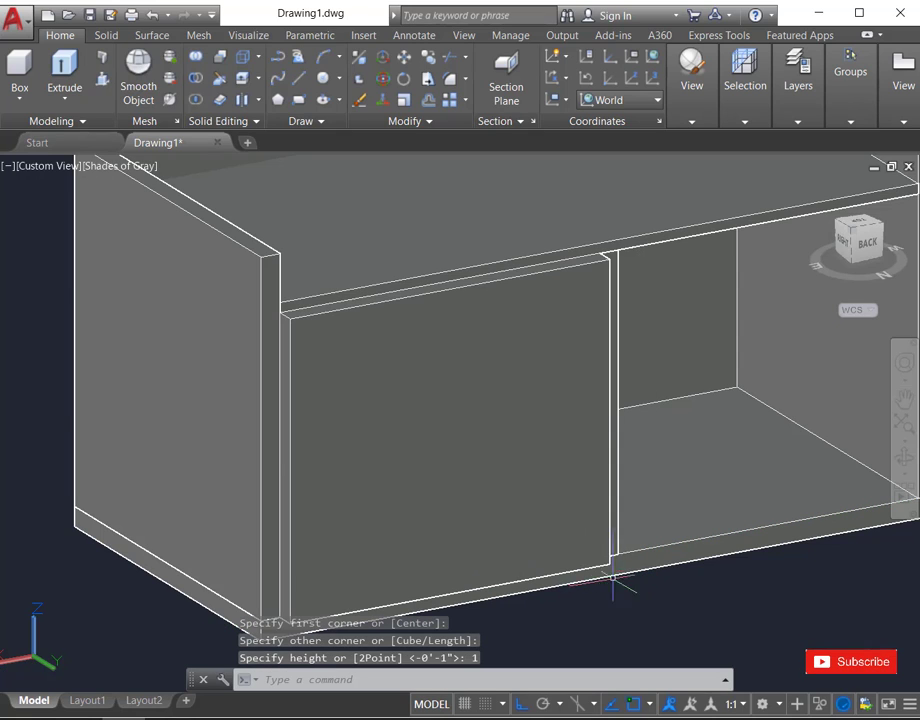
# - Create a second 1 inch thick door box covering the right compartment between the middle divider and the other side panel
pyautogui.press('Return')
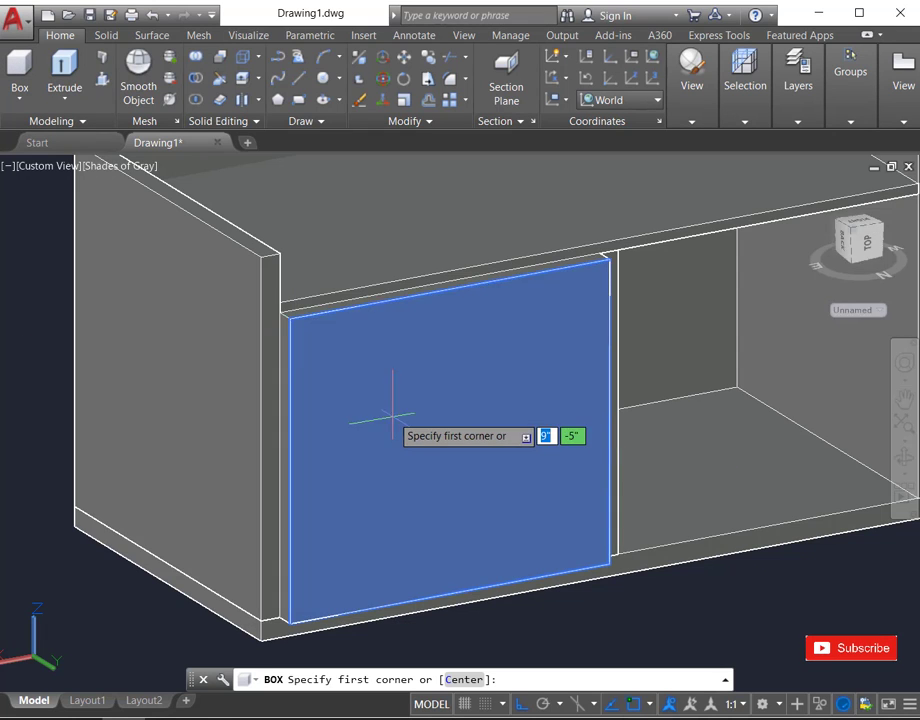
pyautogui.scroll(-2, 390, 422)
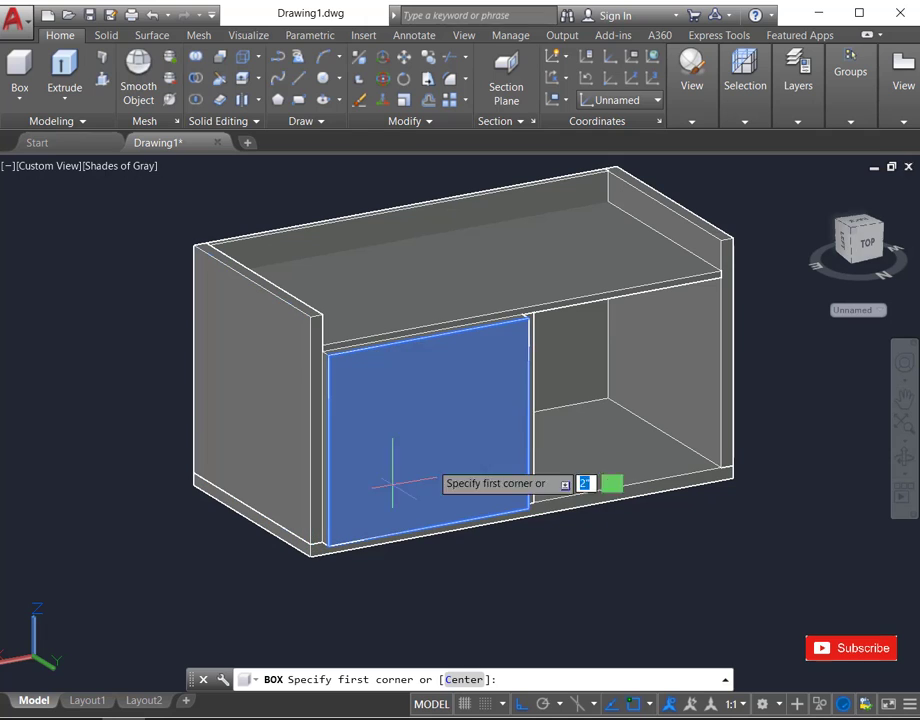
pyautogui.click(532, 314)
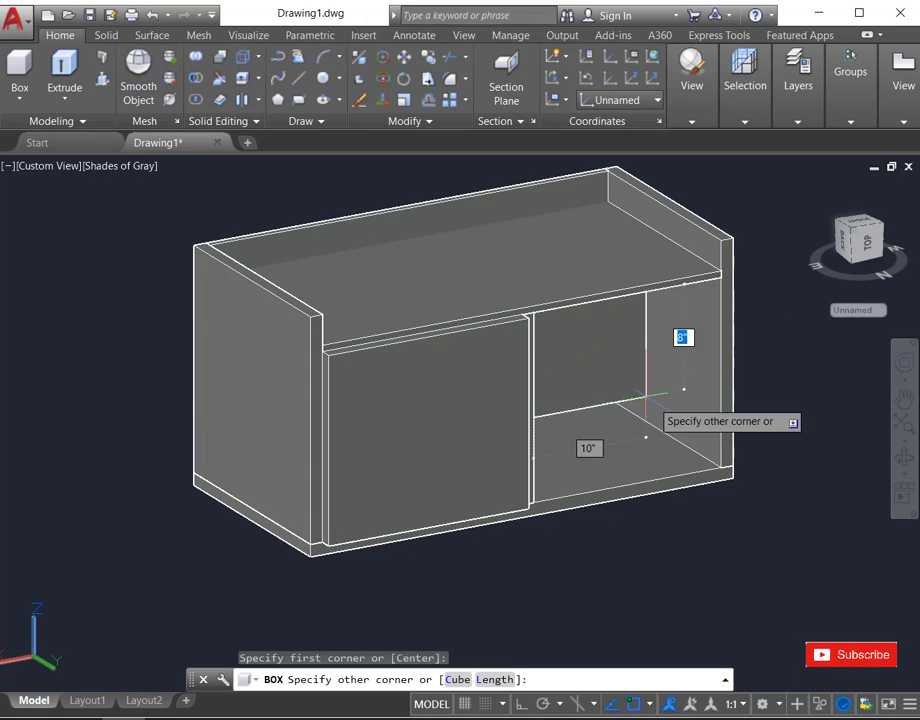
pyautogui.click(721, 467)
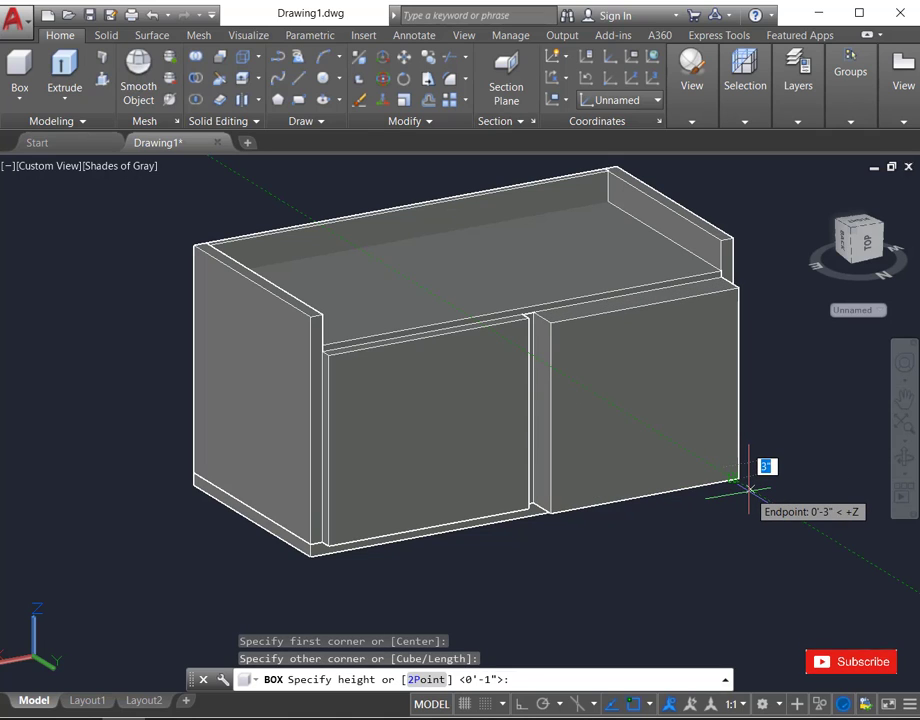
pyautogui.press('BackSpace')
pyautogui.press('Return')
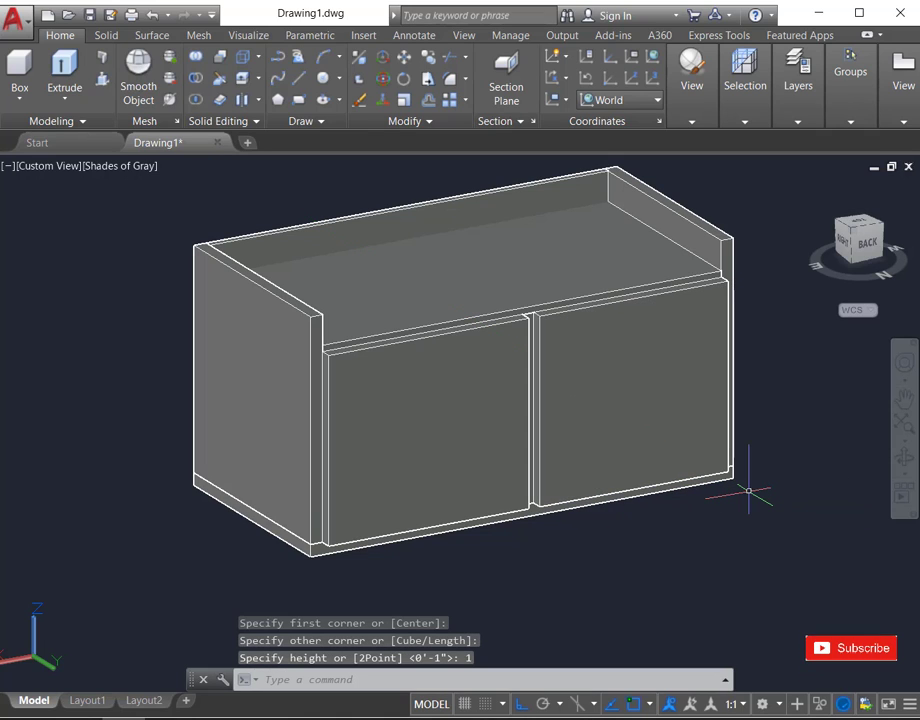
pyautogui.click(19, 75)
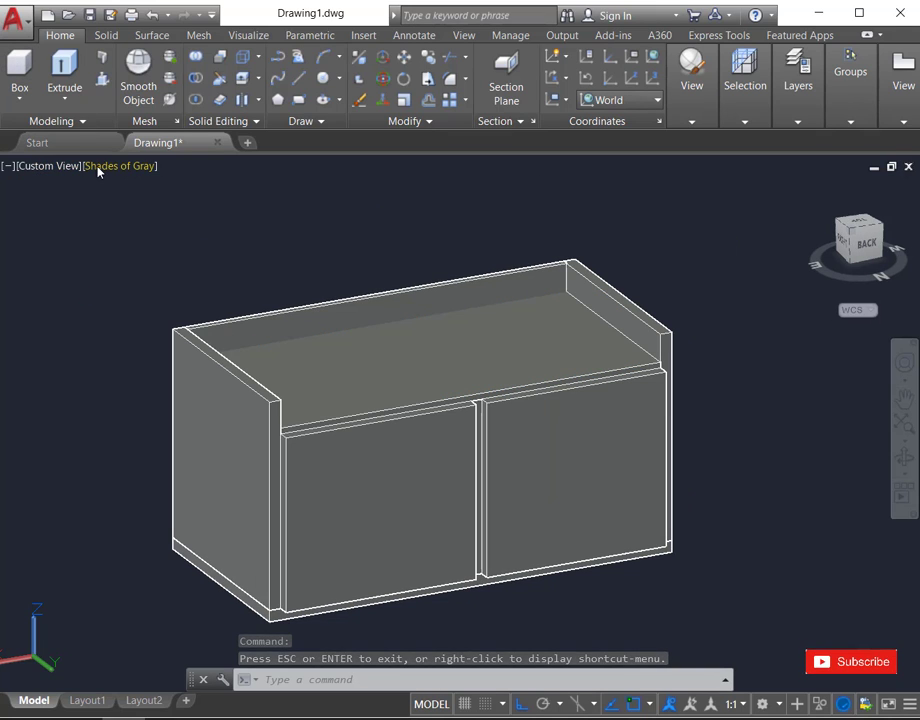
# - Switch to the 2D Wireframe visual style and draw a rectangle between opposite outer top corners of the two side panels
pyautogui.click(100, 166)
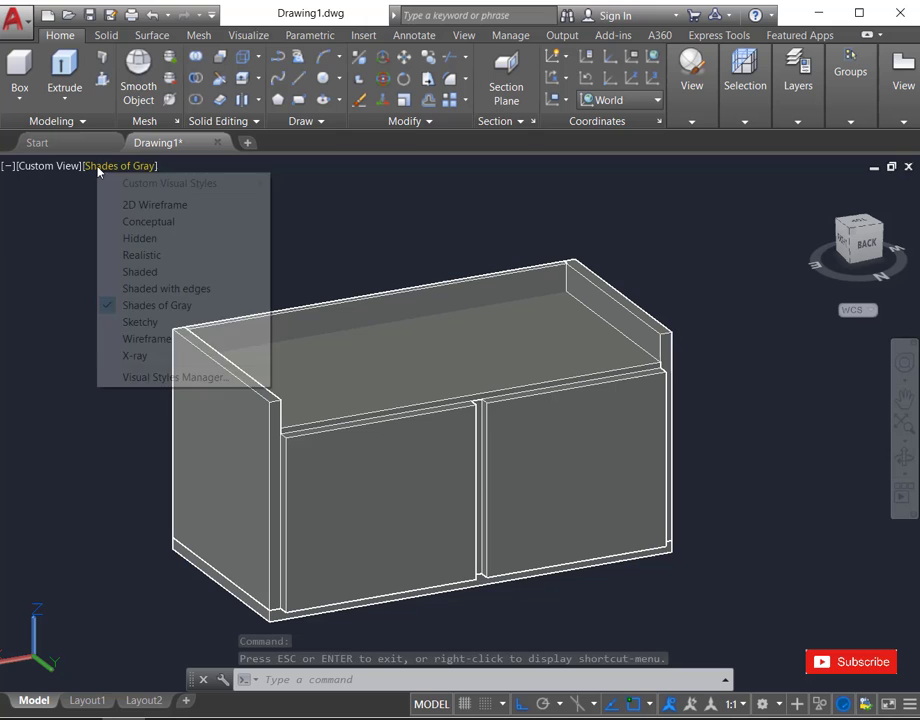
pyautogui.click(140, 206)
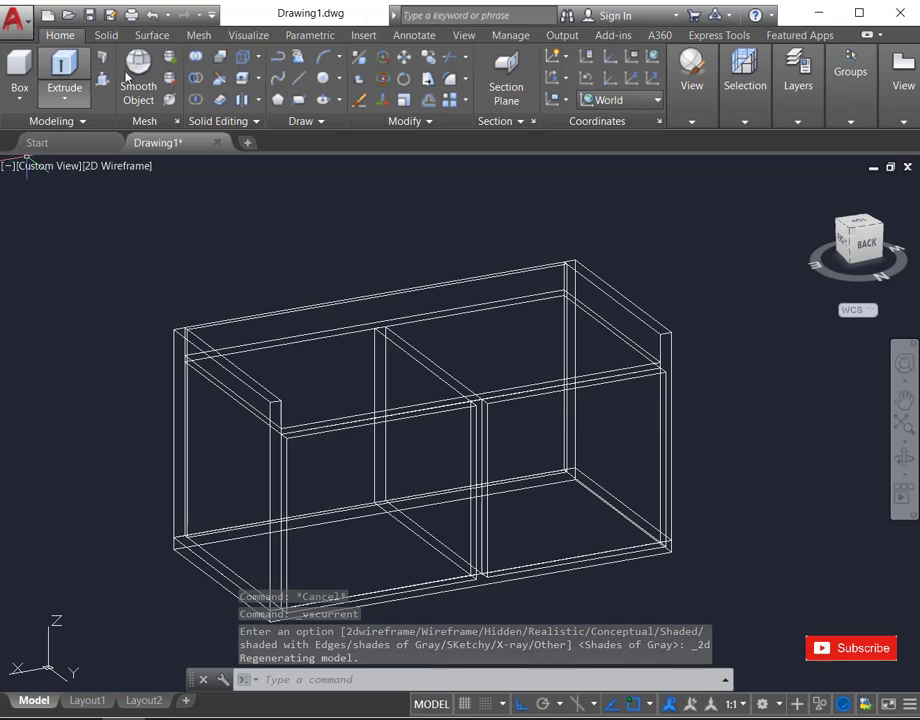
pyautogui.click(298, 100)
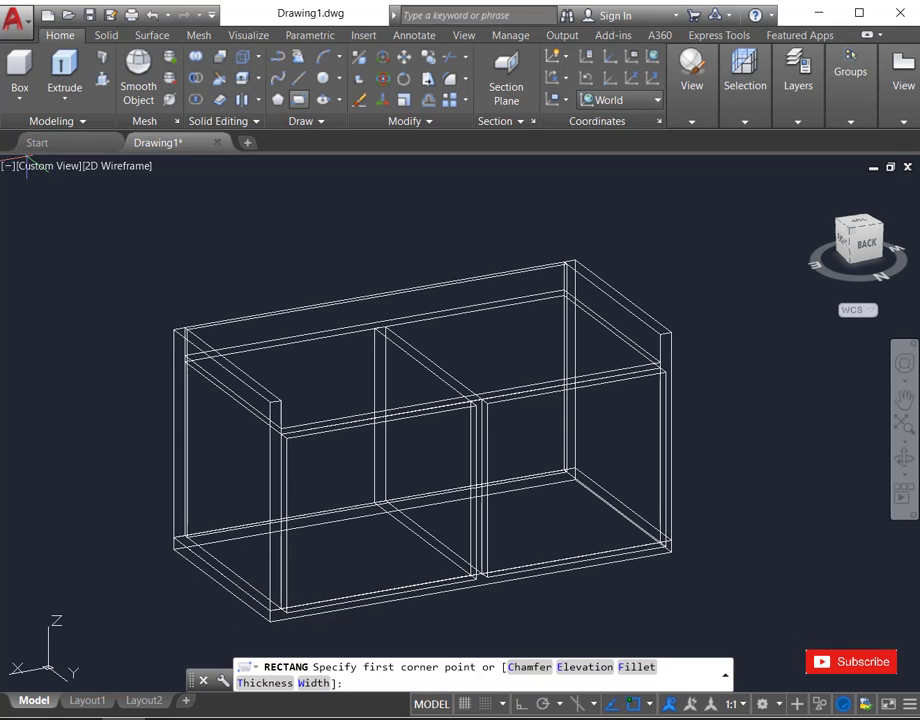
pyautogui.click(173, 330)
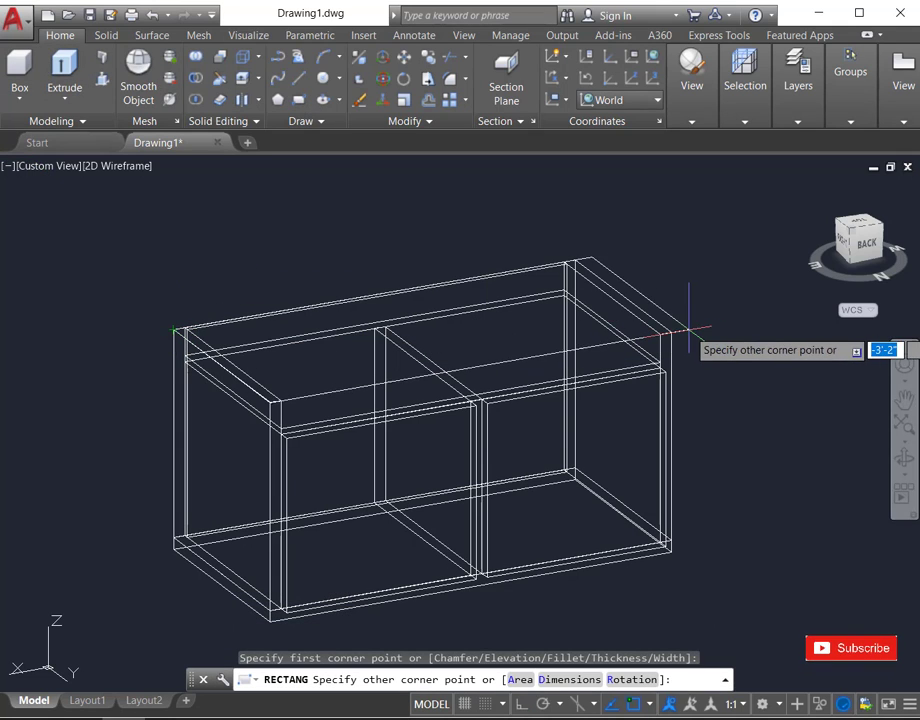
pyautogui.click(671, 331)
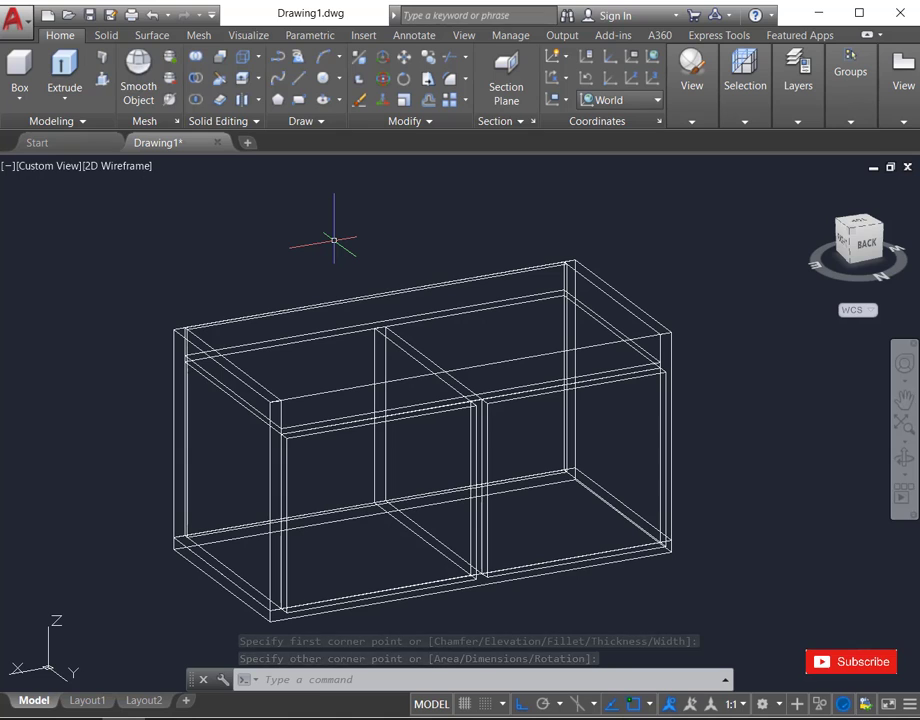
# - Offset the top rectangle outward by 2 inches to outline an overhanging tabletop
pyautogui.write('o')
pyautogui.press('Return')
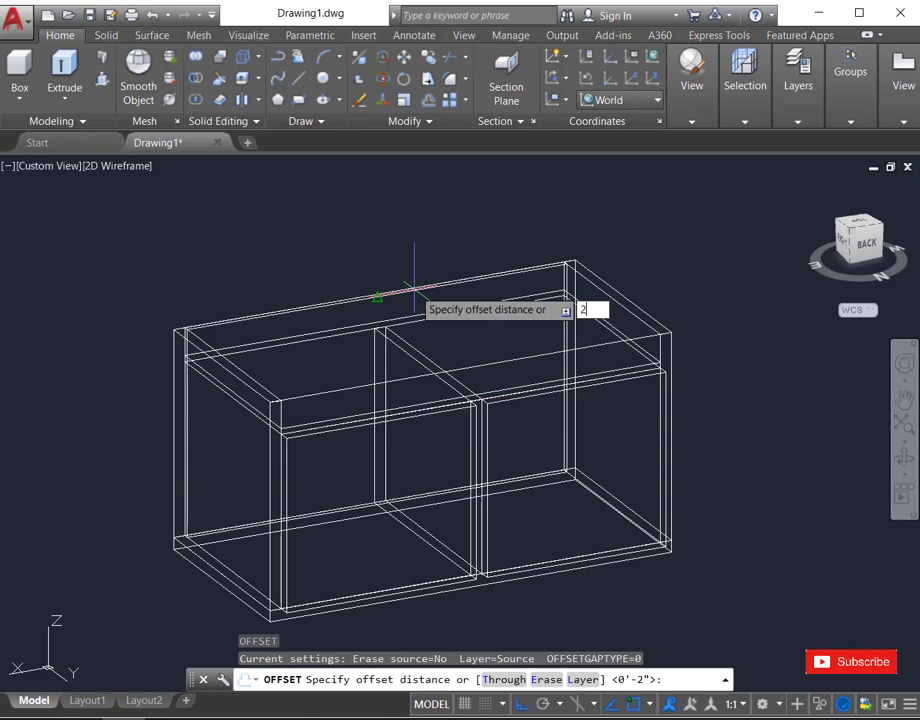
pyautogui.write('2')
pyautogui.press('Return')
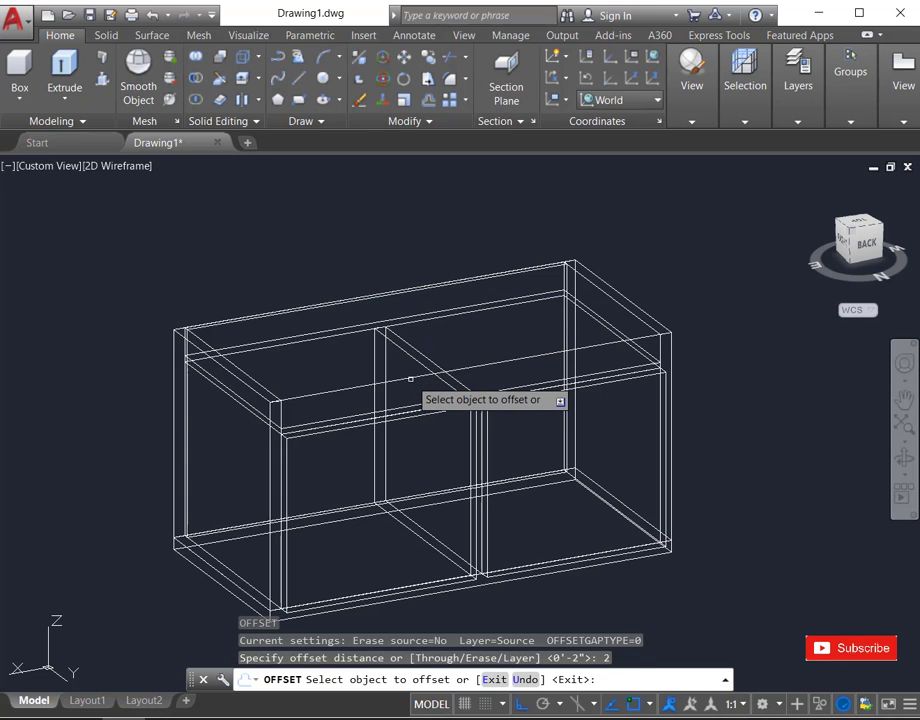
pyautogui.click(470, 372)
pyautogui.click(415, 458)
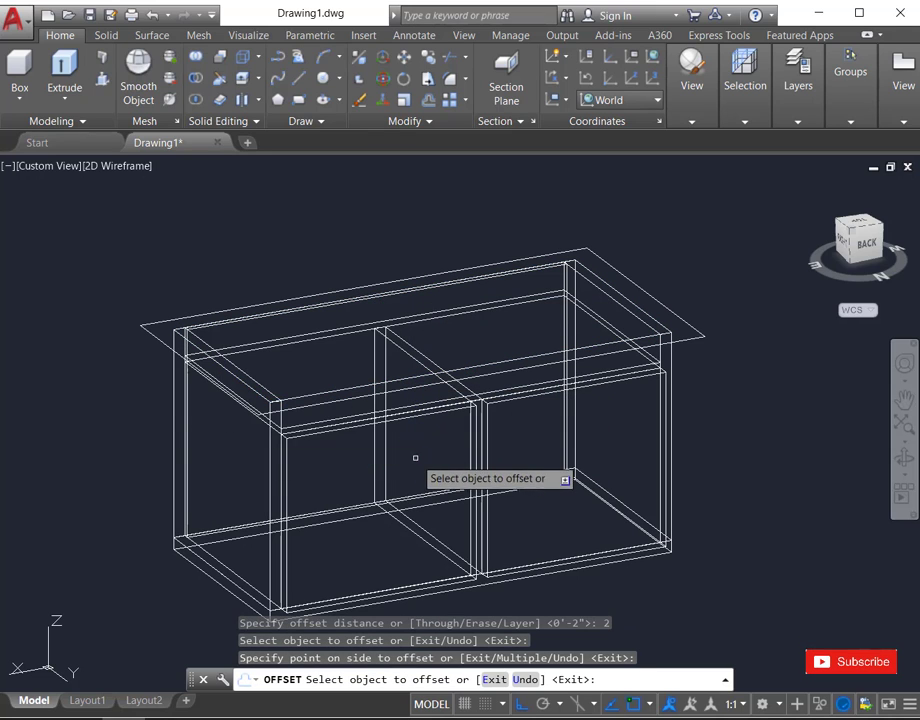
pyautogui.press('Escape')
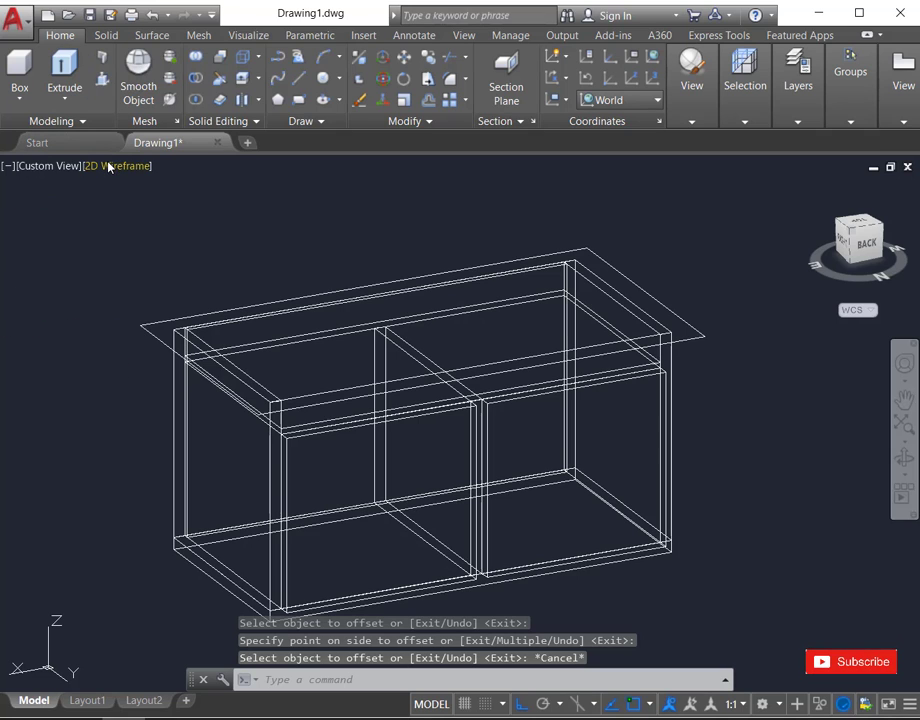
# - Restore the Shades of Gray visual style and extrude the outer offset rectangle 1 inch upward as the cabinet top
pyautogui.click(110, 167)
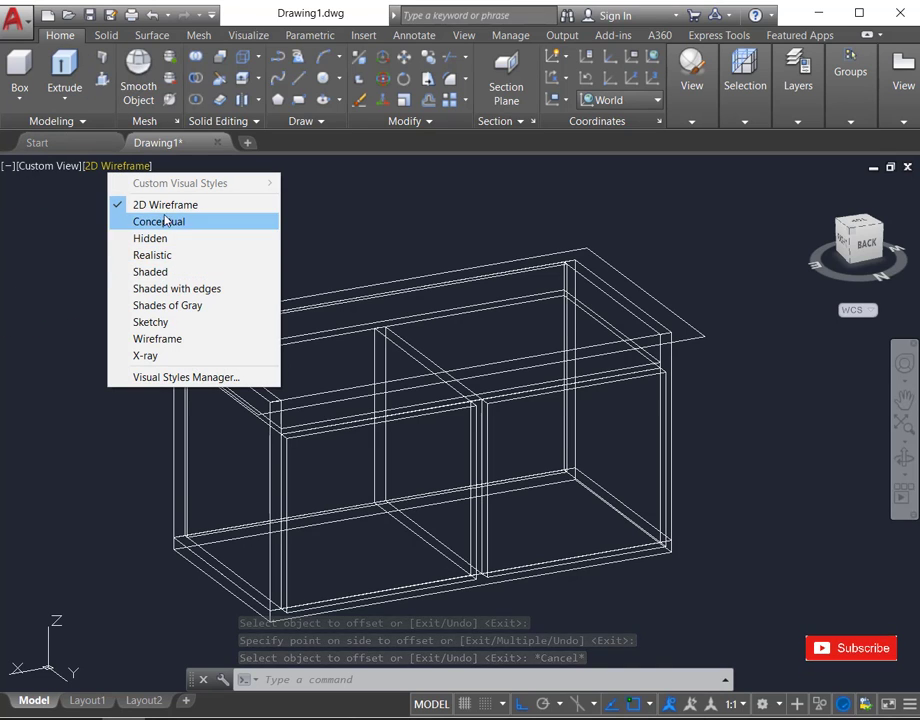
pyautogui.click(170, 305)
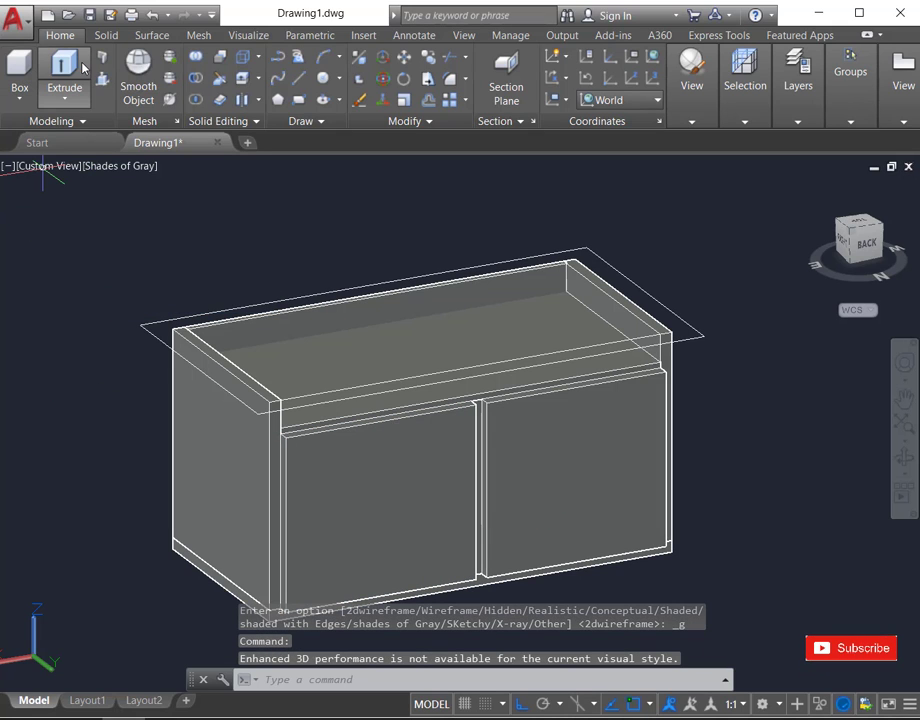
pyautogui.click(64, 66)
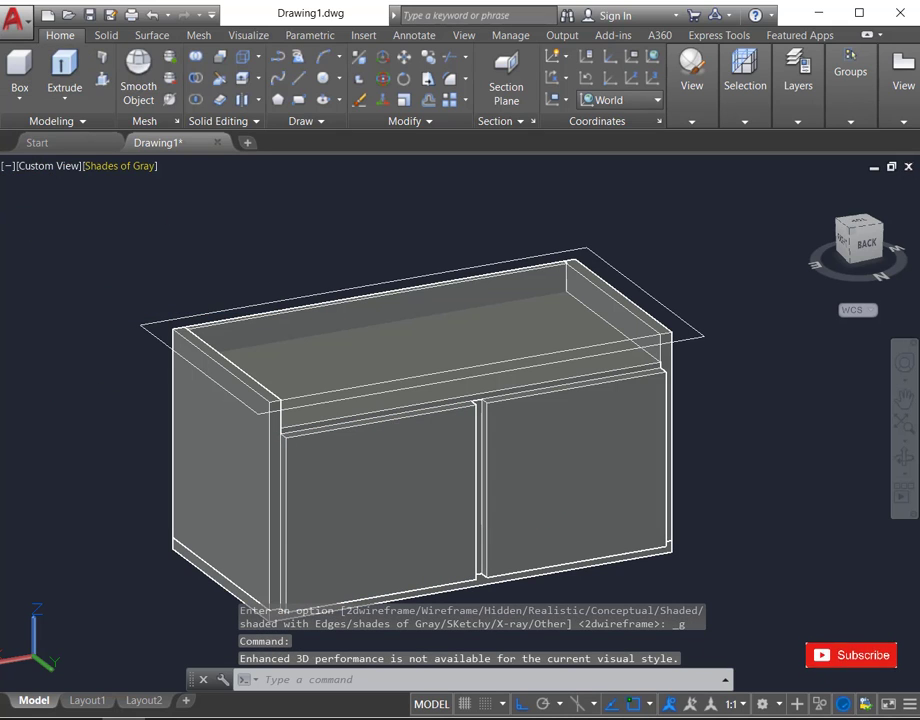
pyautogui.click(258, 411)
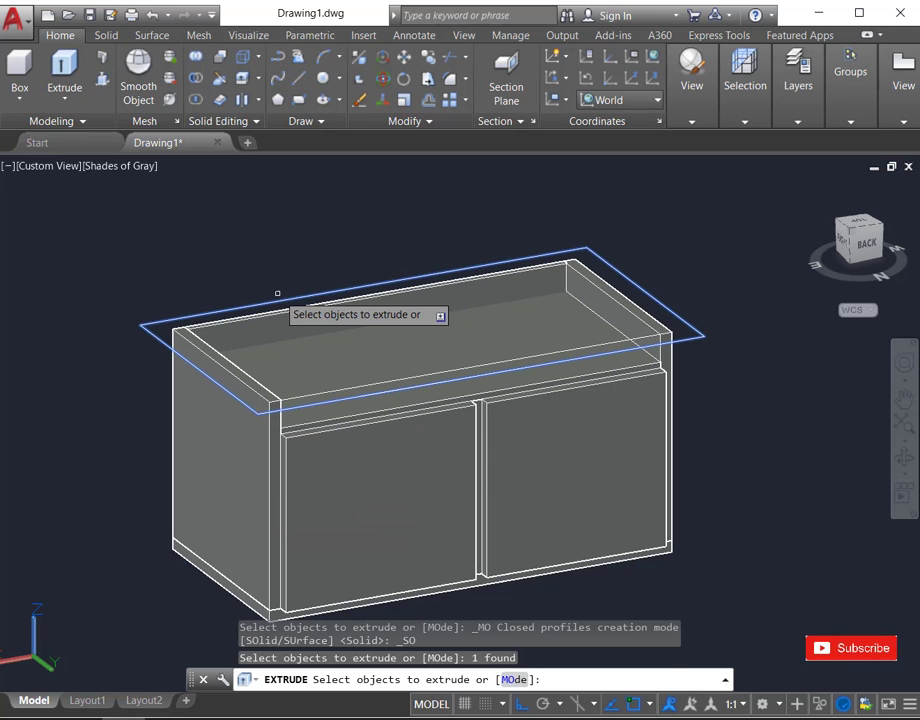
pyautogui.press('Return')
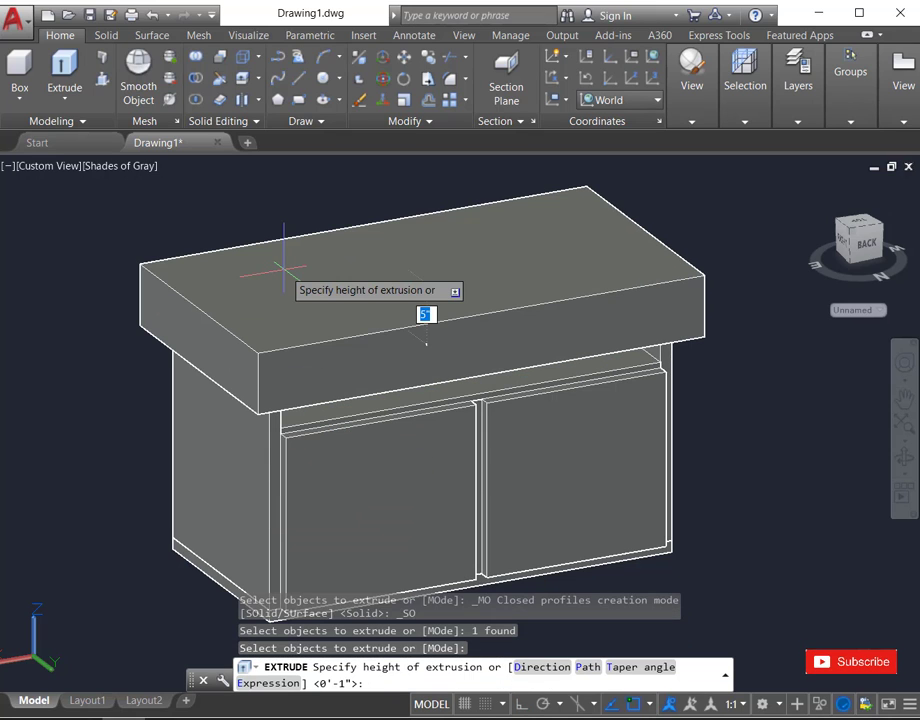
pyautogui.write('1')
pyautogui.press('Return')
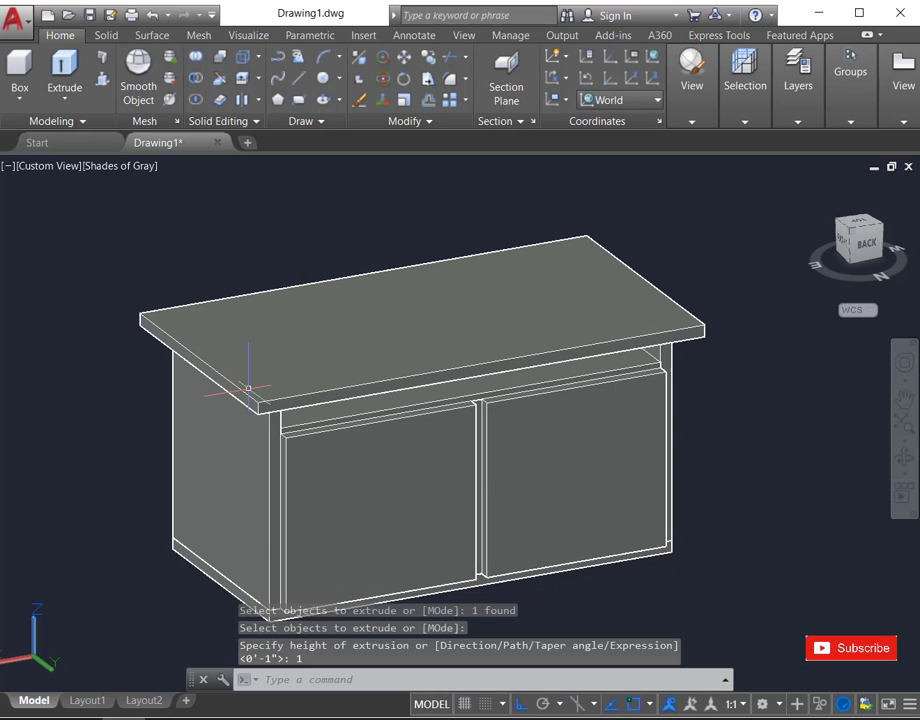
# - Fillet the front long edge and both short side edges of the tabletop's upper face with a 0.5 inch radius
pyautogui.scroll(-4, 600, 470)
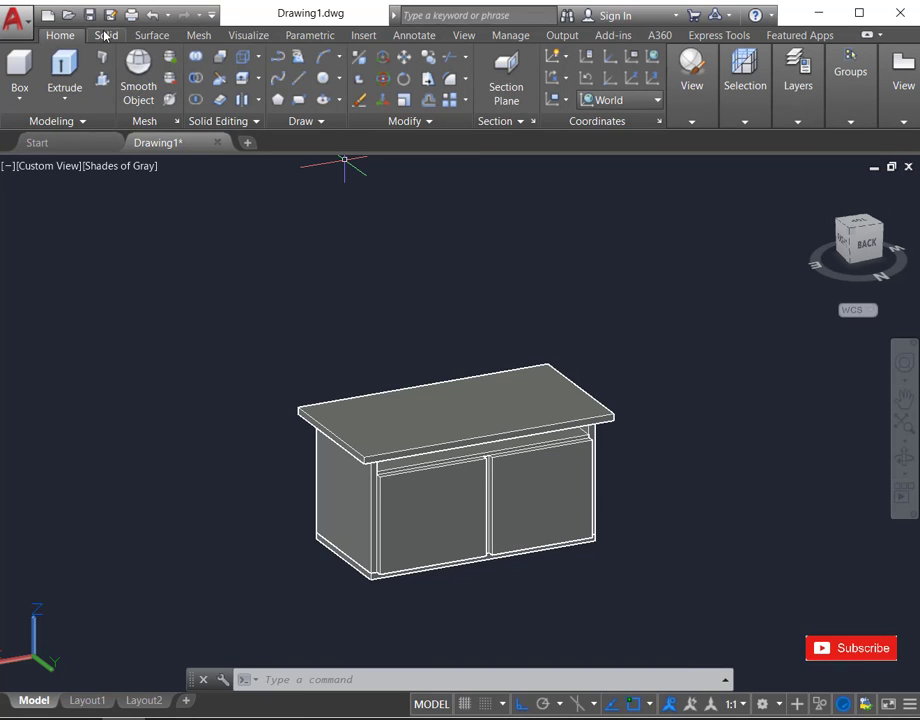
pyautogui.click(106, 36)
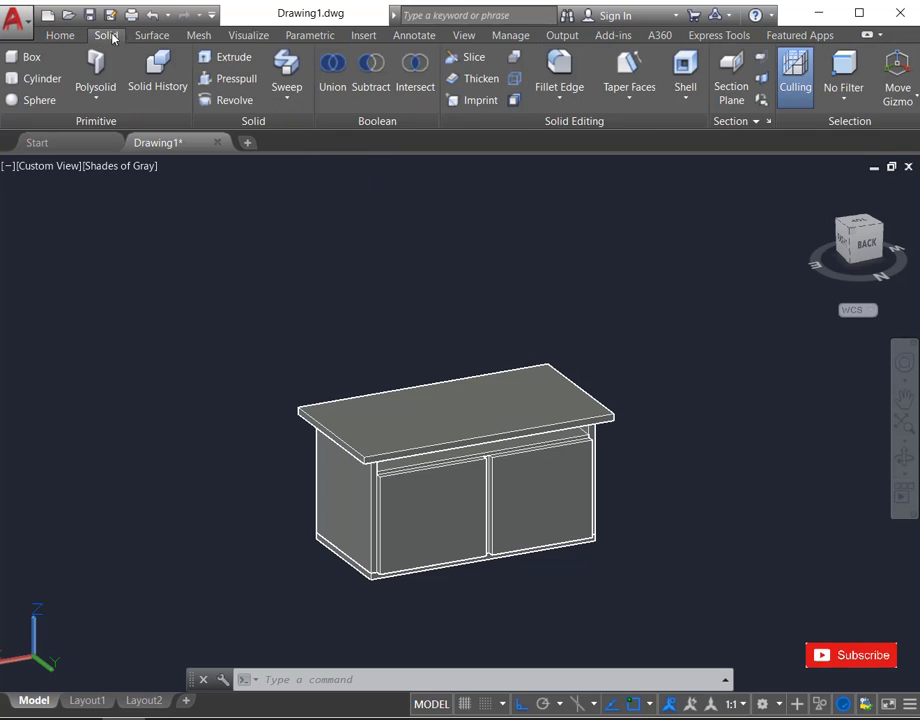
pyautogui.click(560, 65)
pyautogui.scroll(2, 392, 526)
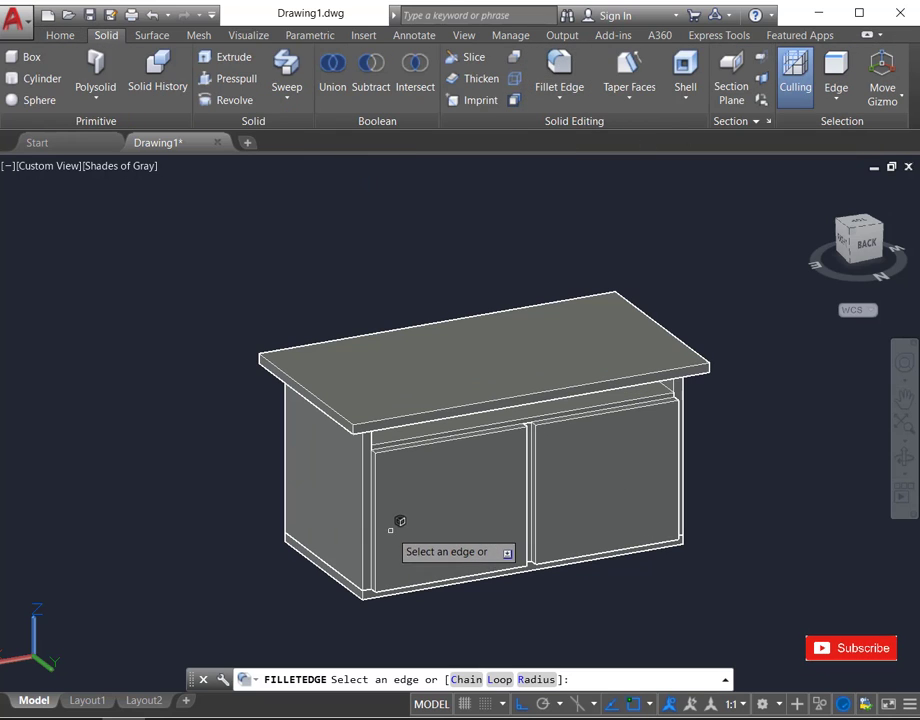
pyautogui.click(336, 415)
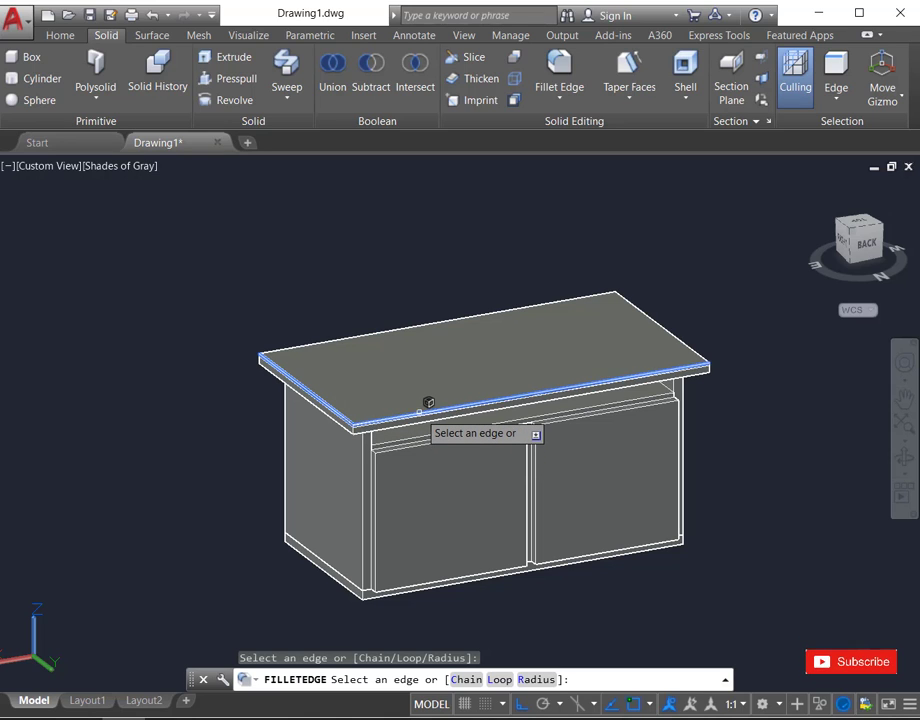
pyautogui.click(419, 414)
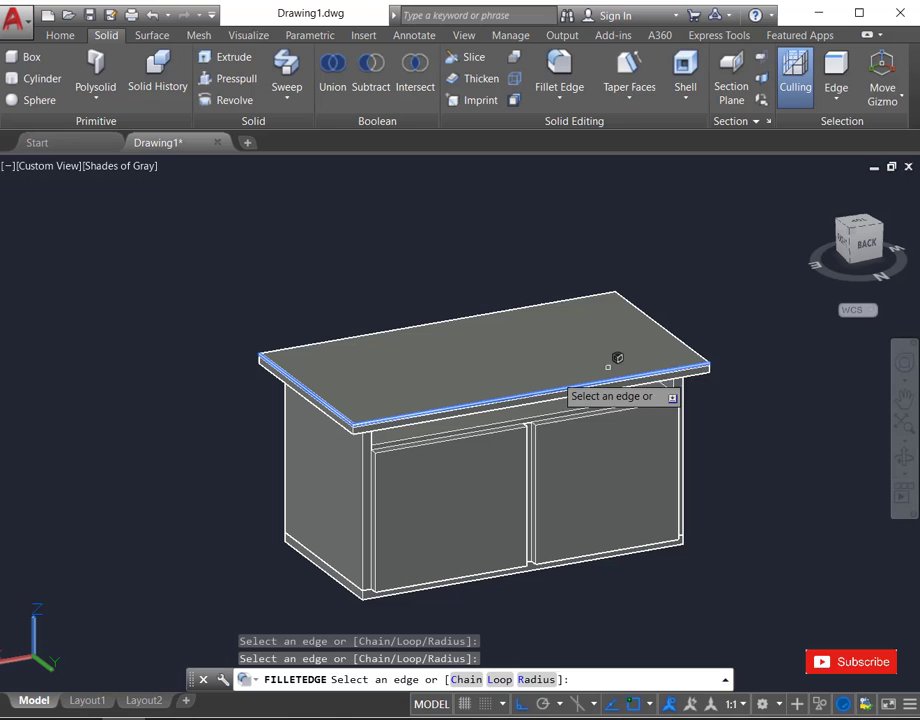
pyautogui.click(698, 338)
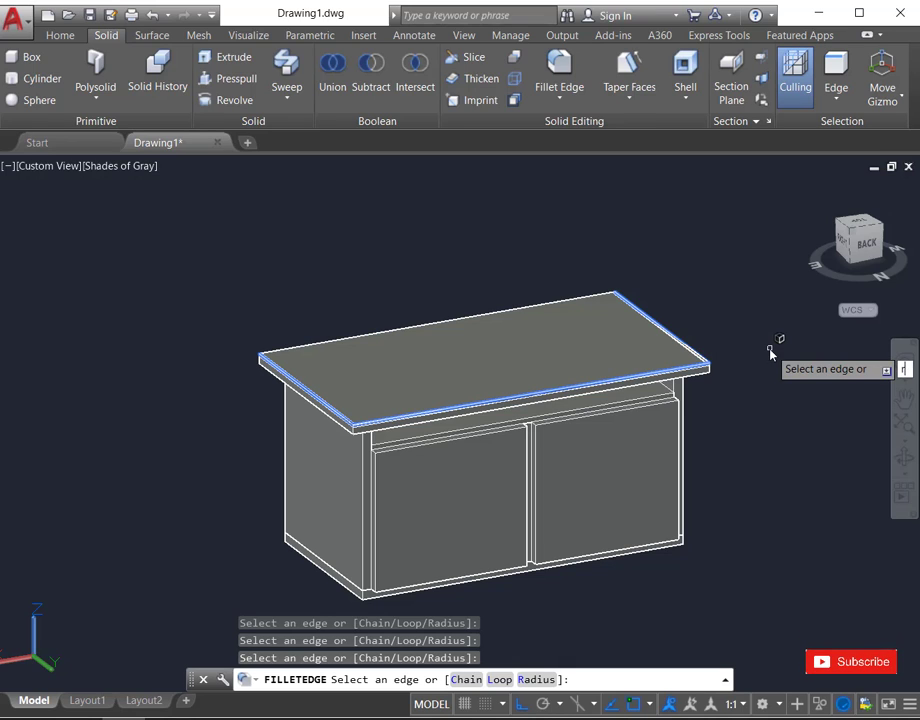
pyautogui.write('r')
pyautogui.press('Return')
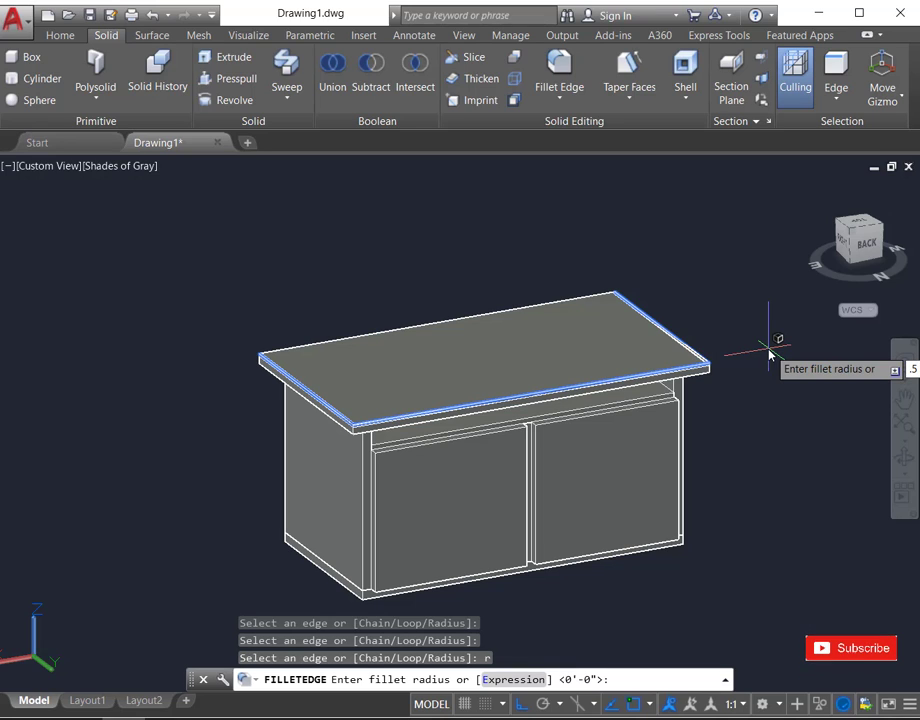
pyautogui.write('.5')
pyautogui.press('Return')
pyautogui.press('Return')
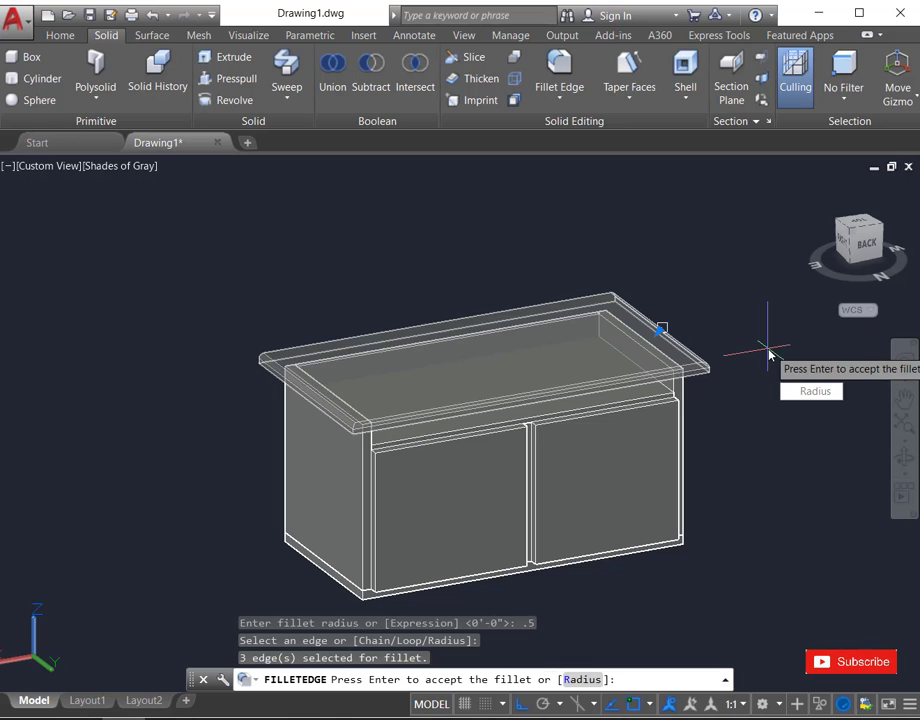
pyautogui.press('Return')
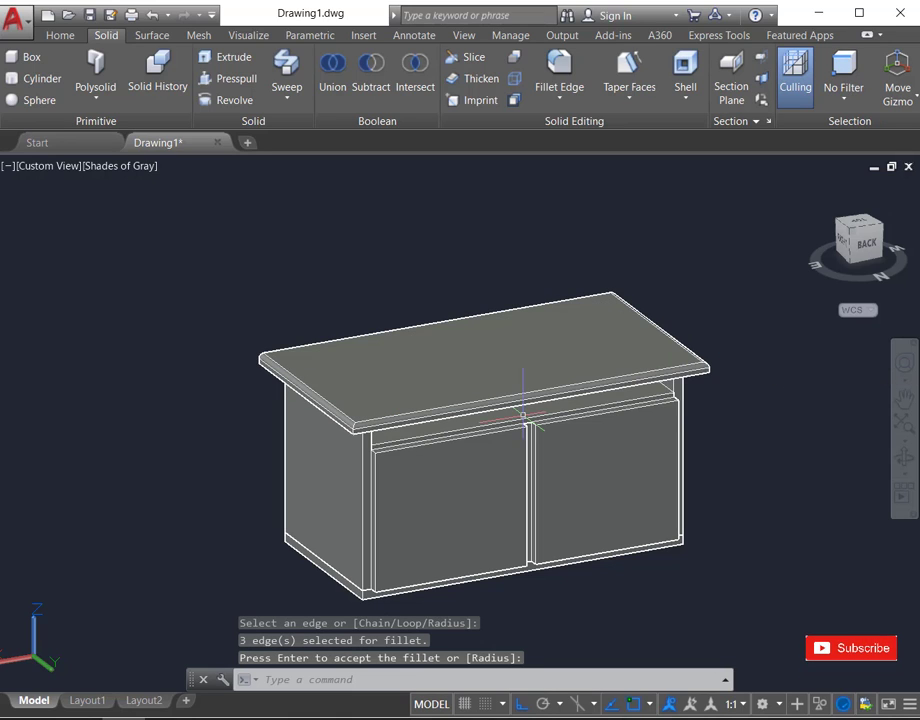
# - Create a 0.5 x 0.5 x 0.5 inch box in the empty space beside the cabinet as a handle post
pyautogui.click(904, 460)
pyautogui.moveTo(409, 412); pyautogui.dragTo(618, 379)
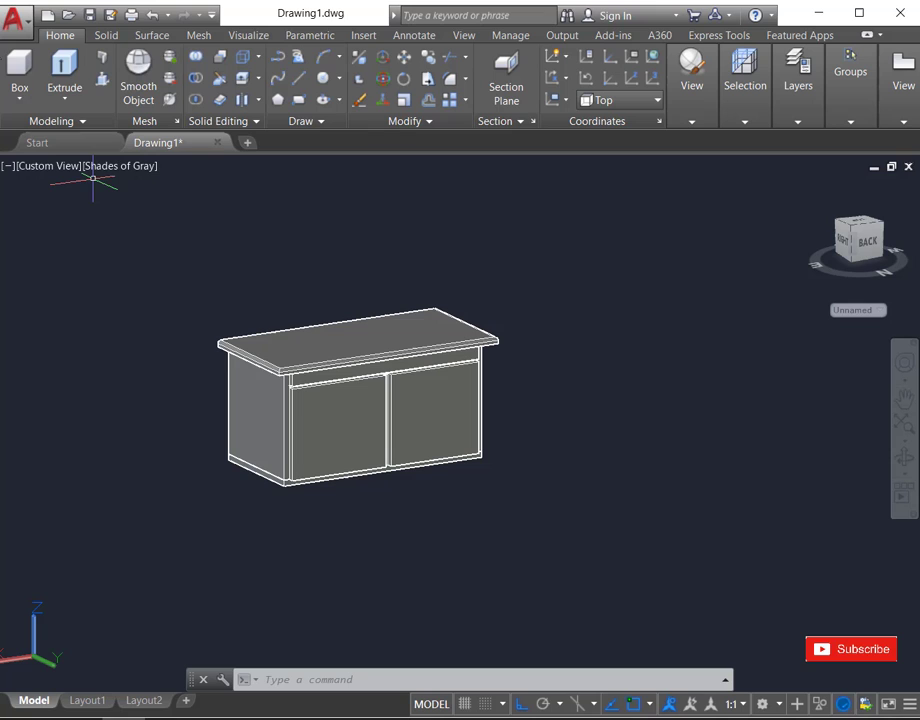
pyautogui.click(20, 65)
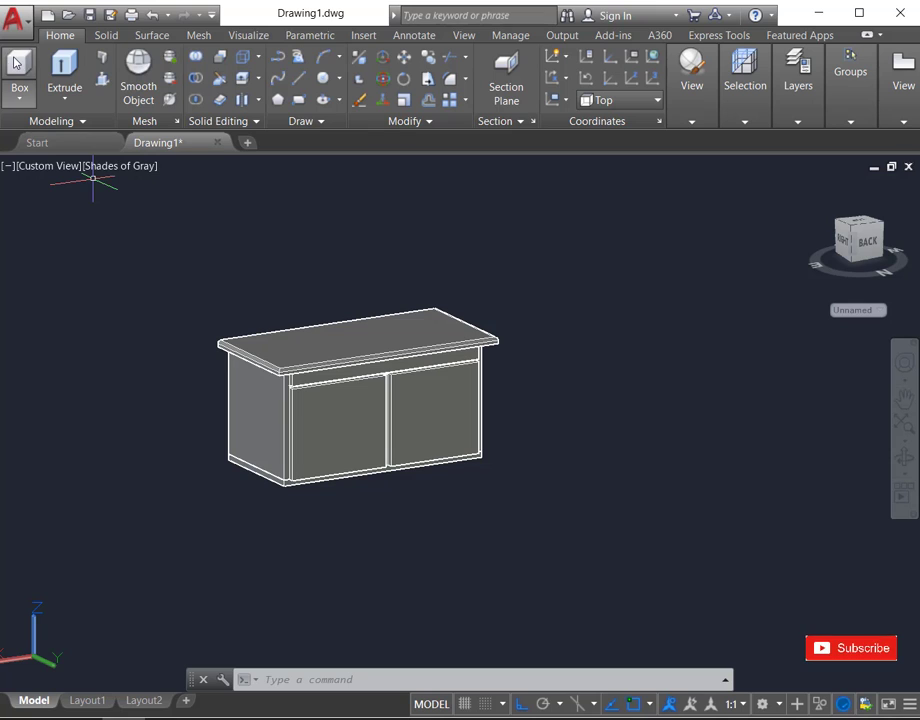
pyautogui.click(540, 530)
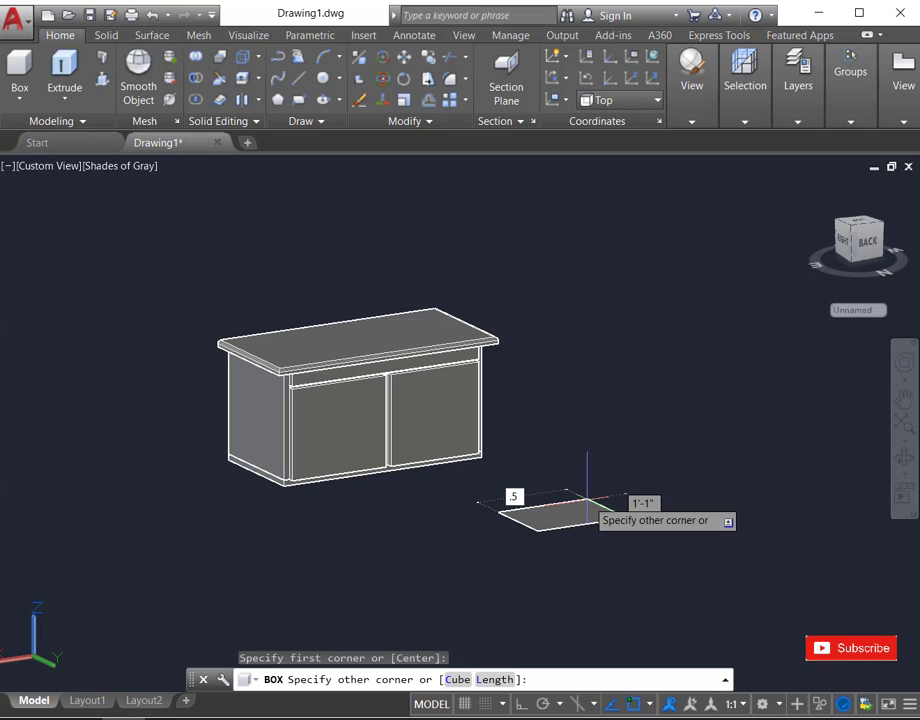
pyautogui.press('Tab')
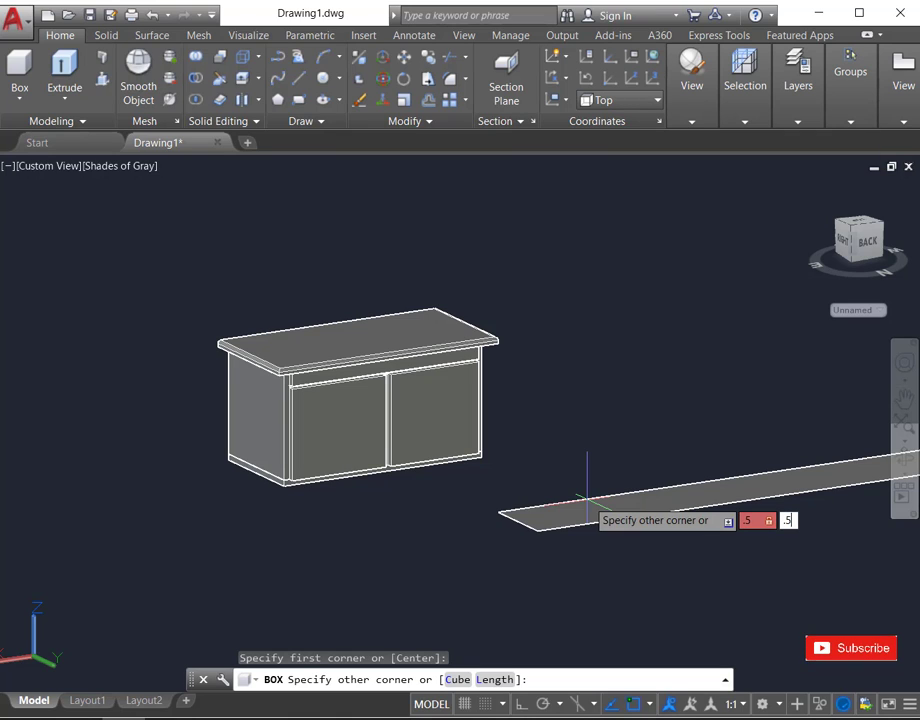
pyautogui.press('Return')
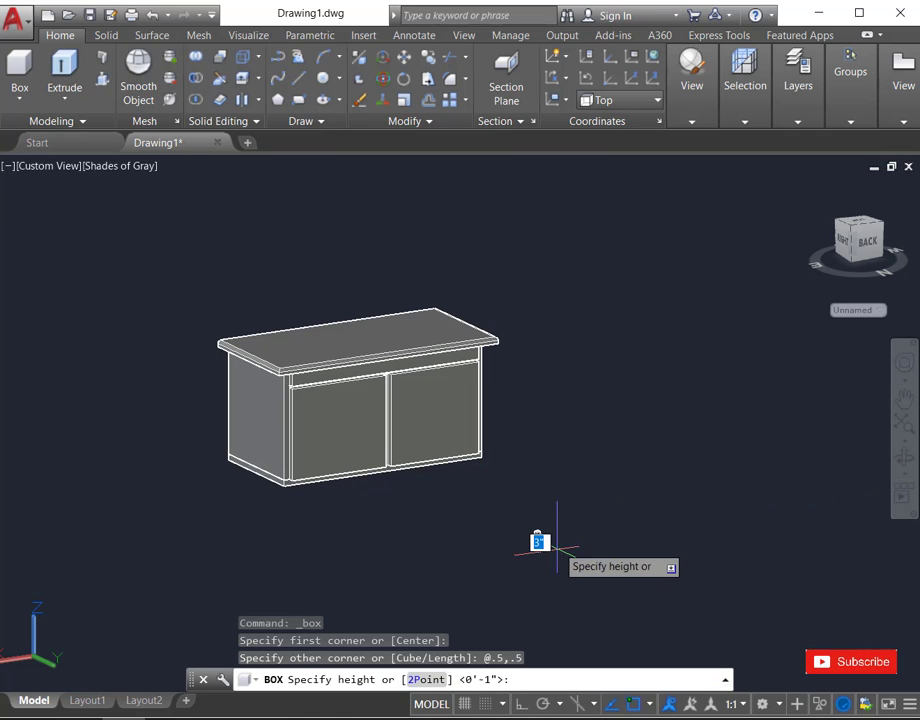
pyautogui.scroll(3, 535, 516)
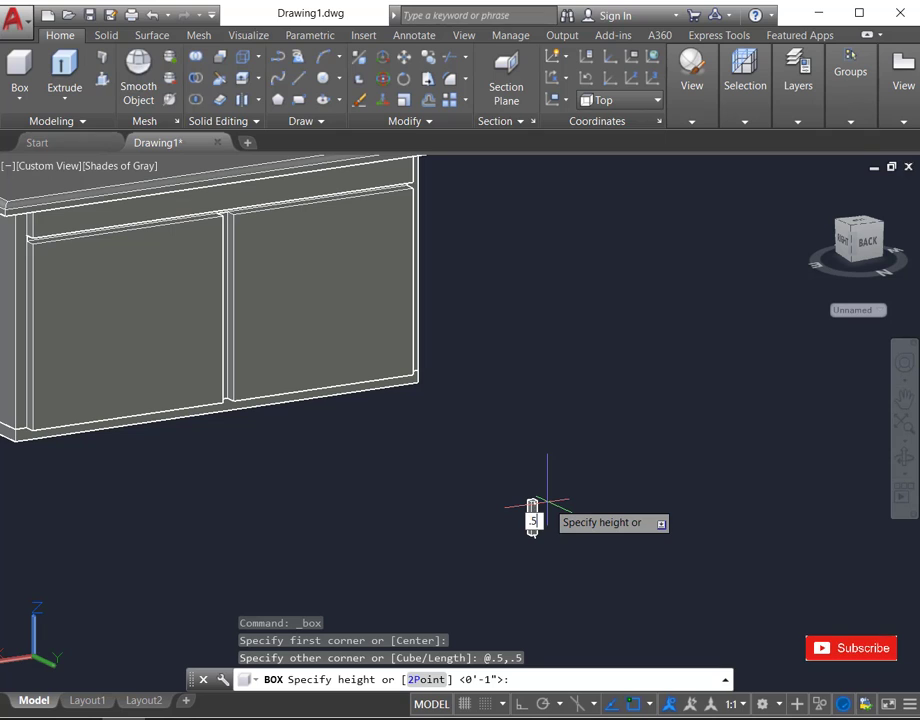
pyautogui.write('.5')
pyautogui.press('Return')
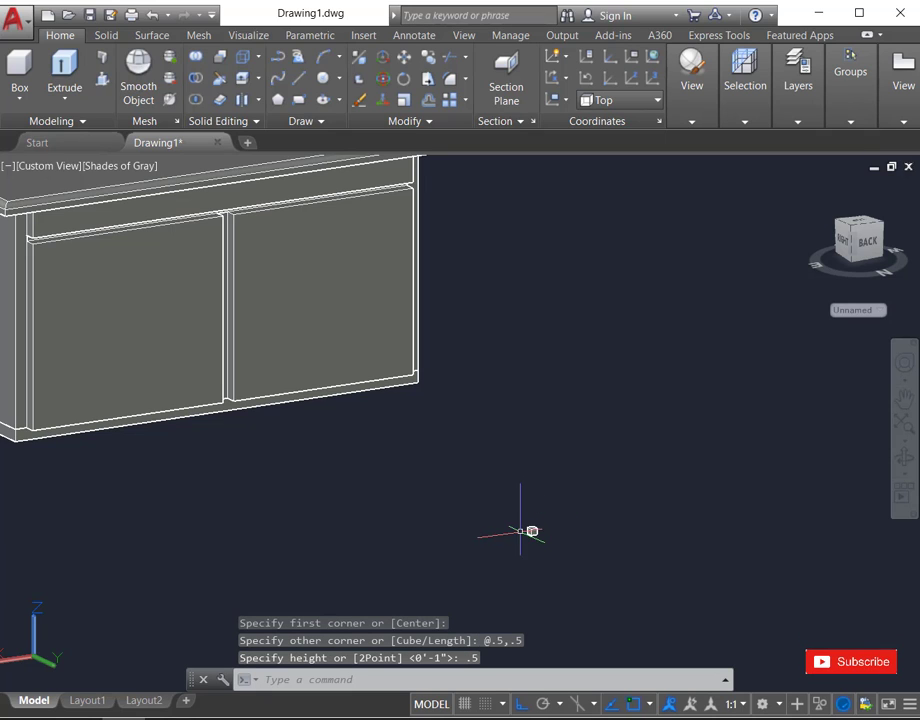
# - Copy the small handle post 10 inches along the cabinet's length direction to make the second post
pyautogui.scroll(2, 520, 530)
pyautogui.click(499, 482)
pyautogui.click(605, 563)
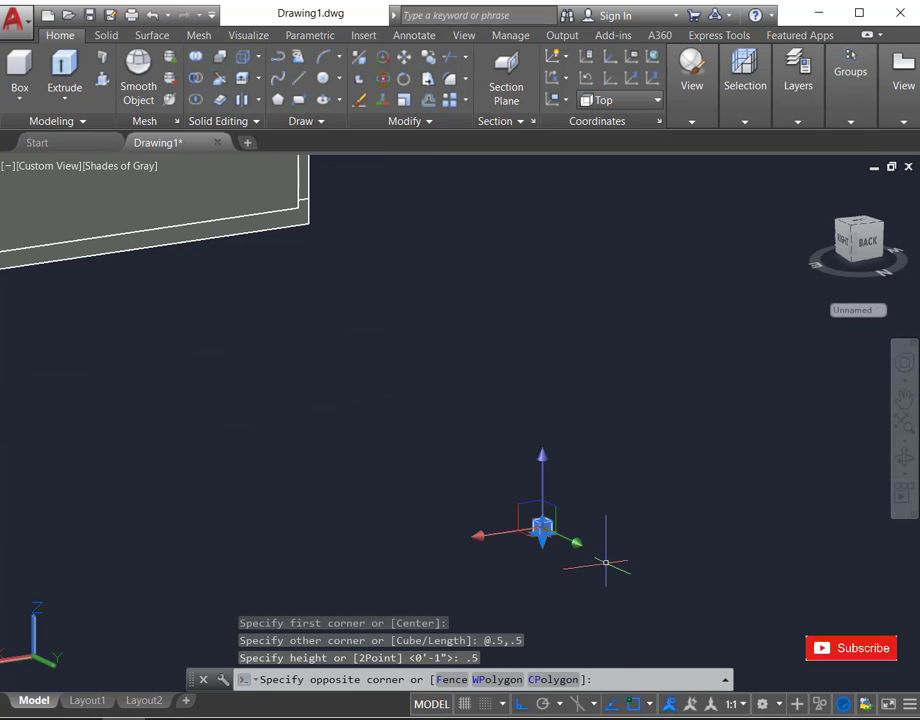
pyautogui.write('co')
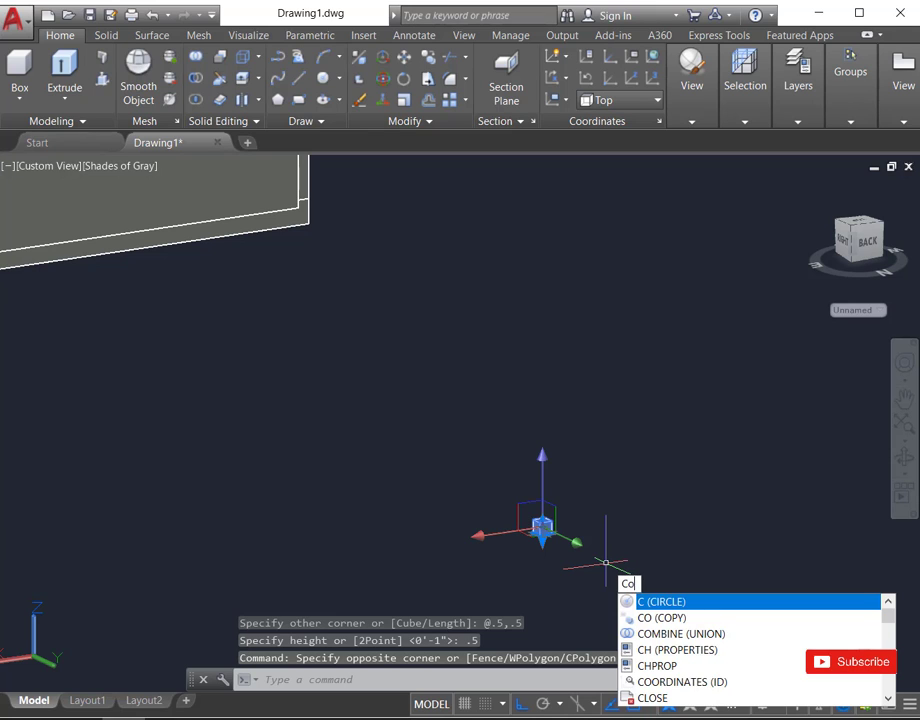
pyautogui.press('Return')
pyautogui.click(582, 582)
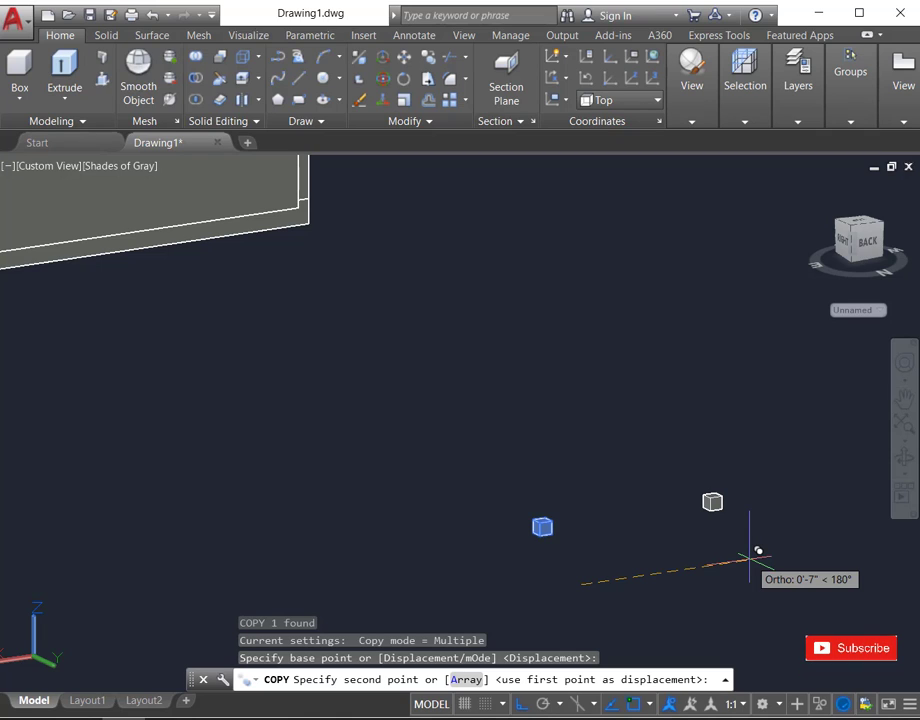
pyautogui.write('10')
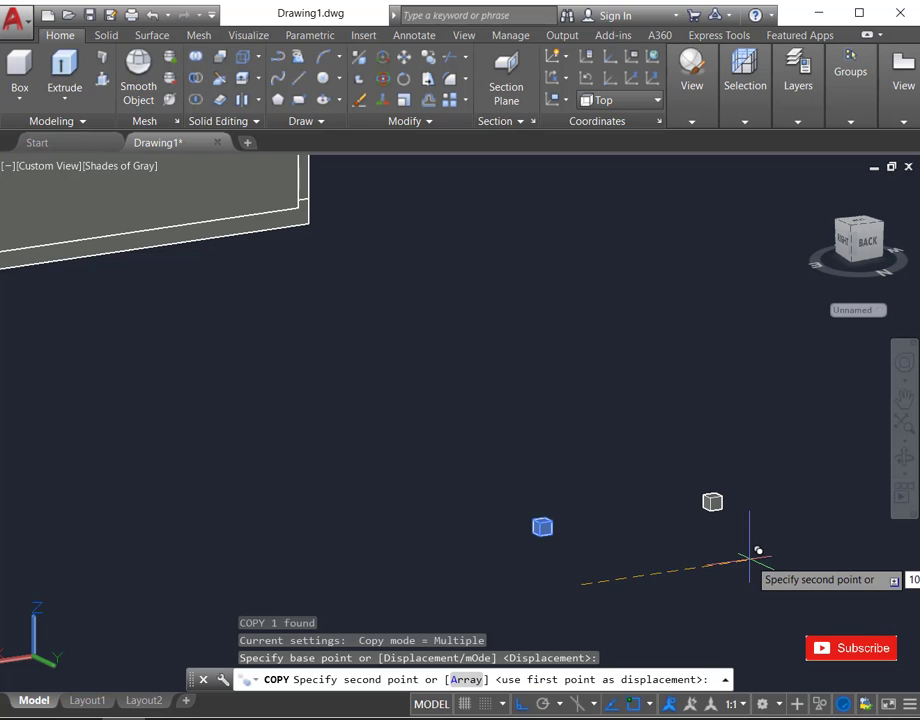
pyautogui.press('Return')
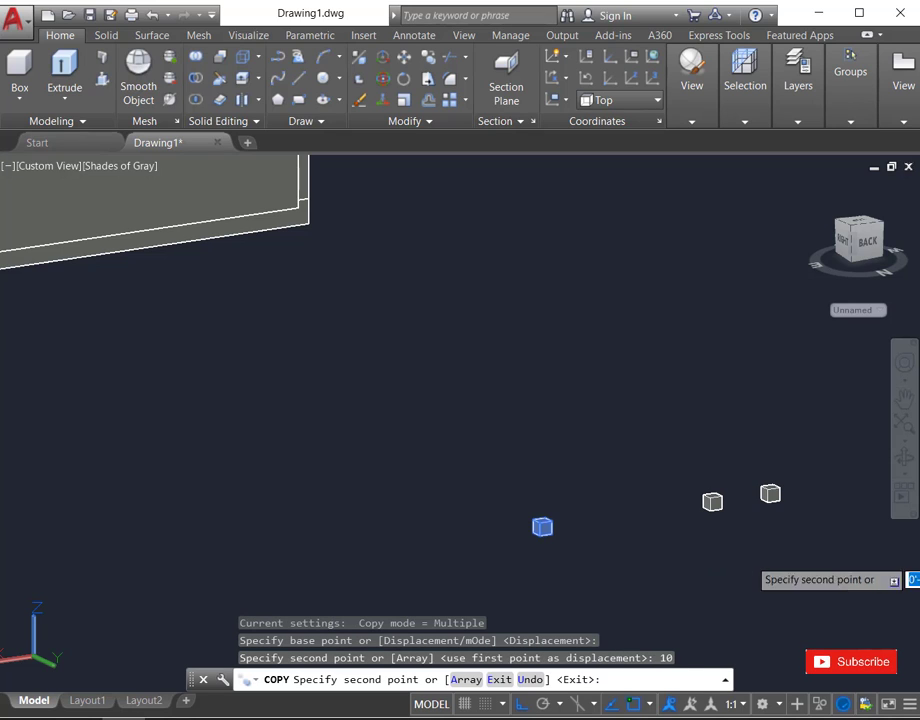
pyautogui.press('Escape')
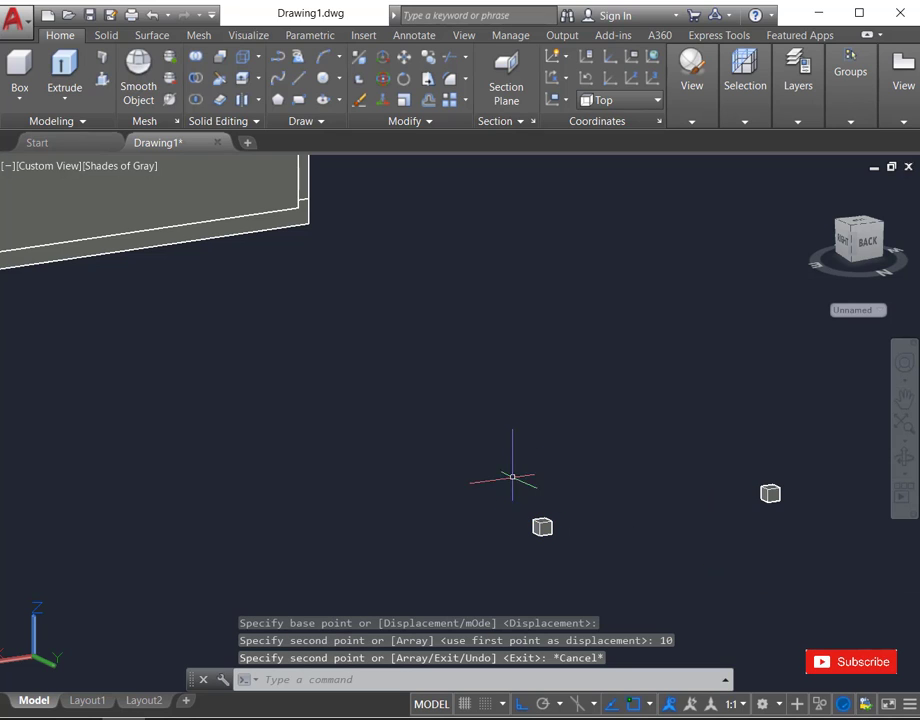
# - Create a 0.3 inch high box across both posts, spanning their outer opposite top corners, as the handle's grip bar
pyautogui.click(19, 68)
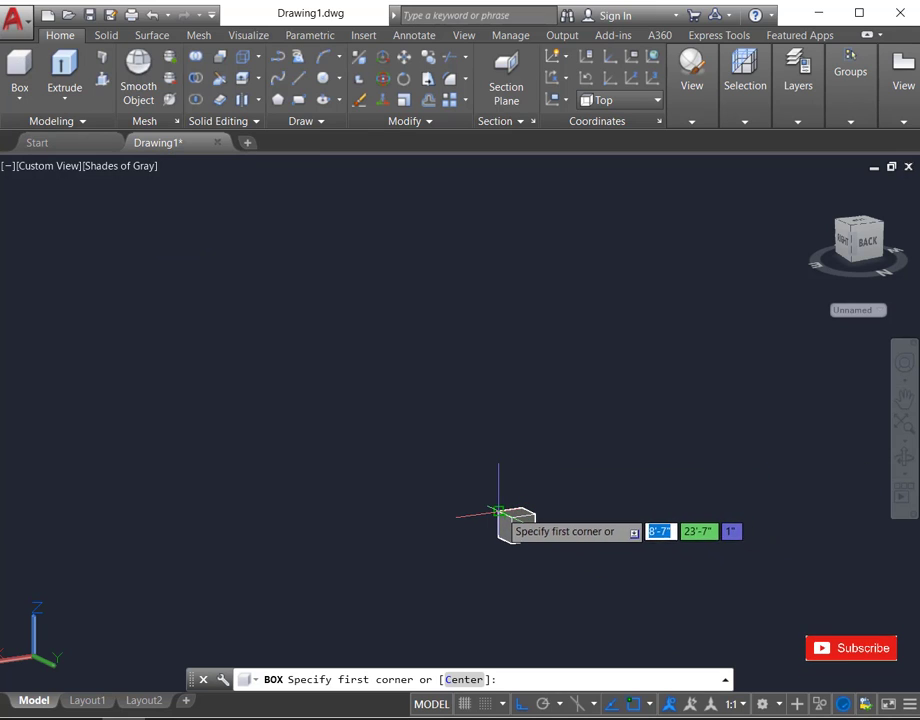
pyautogui.click(497, 514)
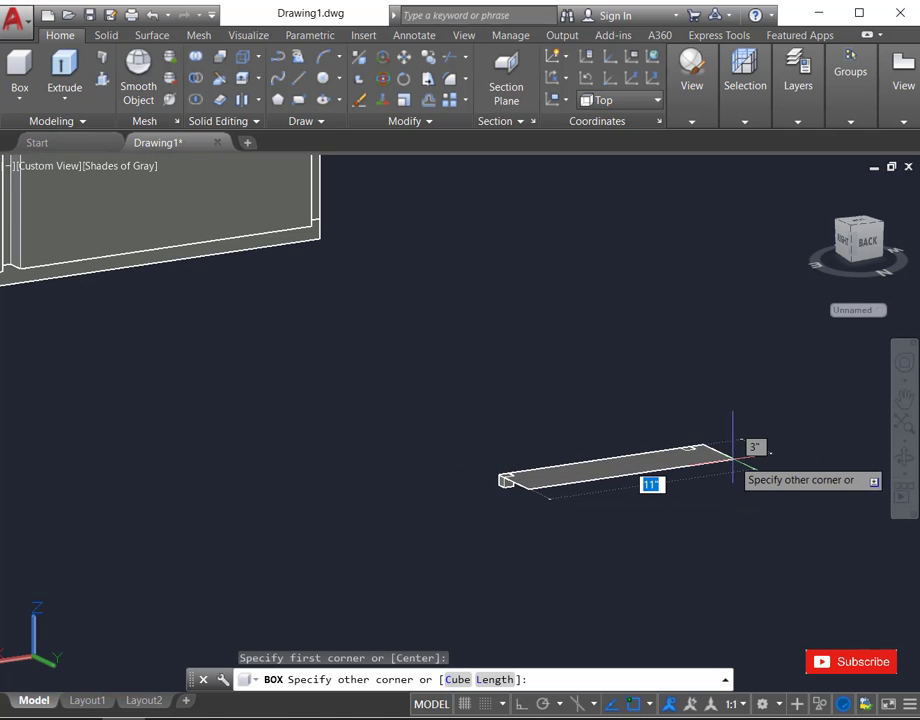
pyautogui.scroll(4, 750, 440)
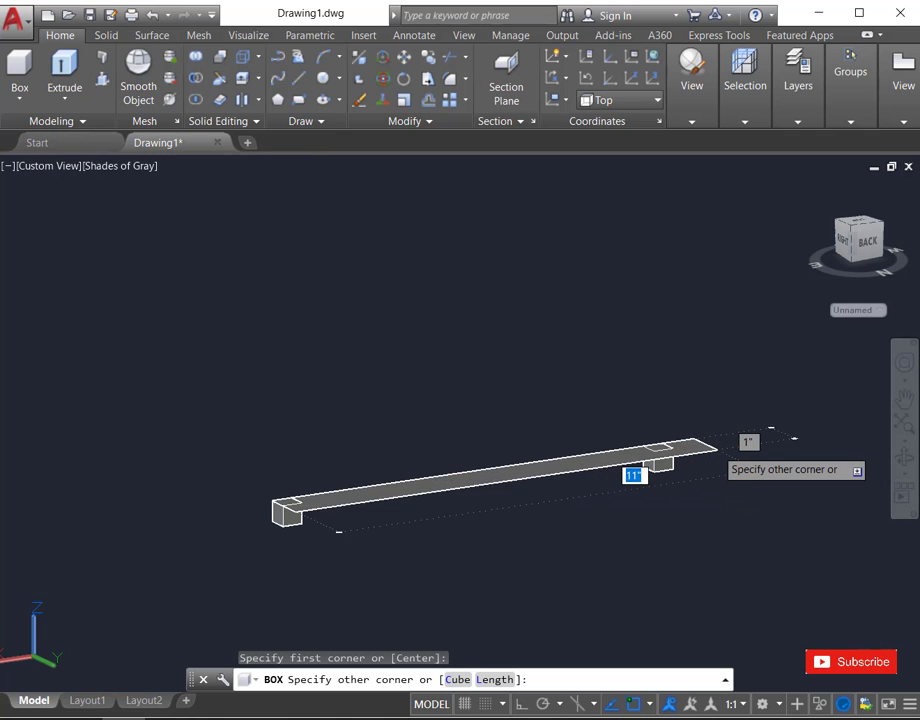
pyautogui.click(672, 447)
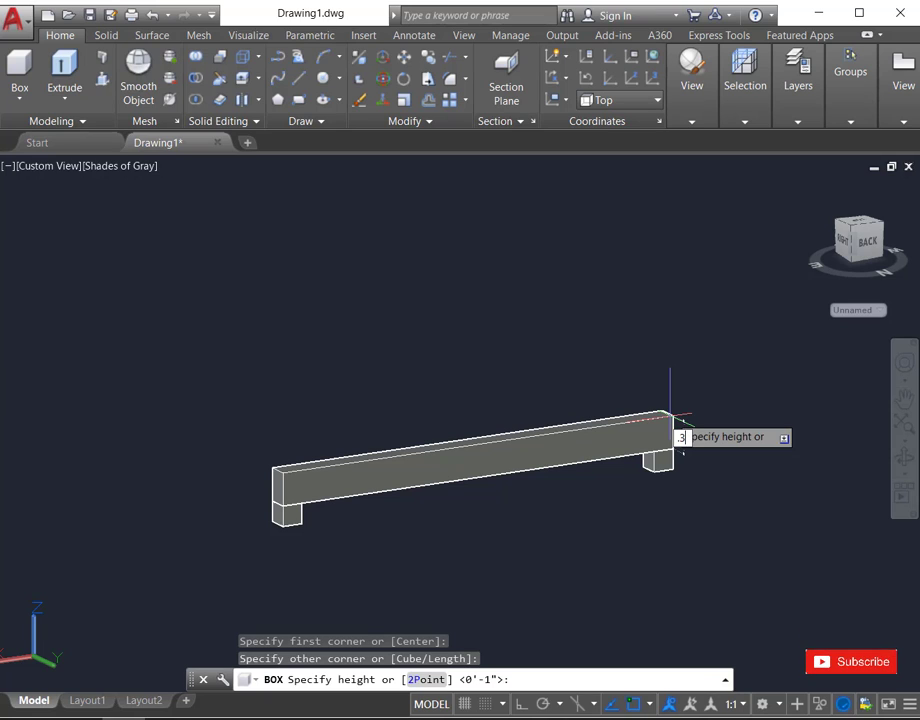
pyautogui.write('.3')
pyautogui.press('Return')
pyautogui.scroll(-4, 550, 430)
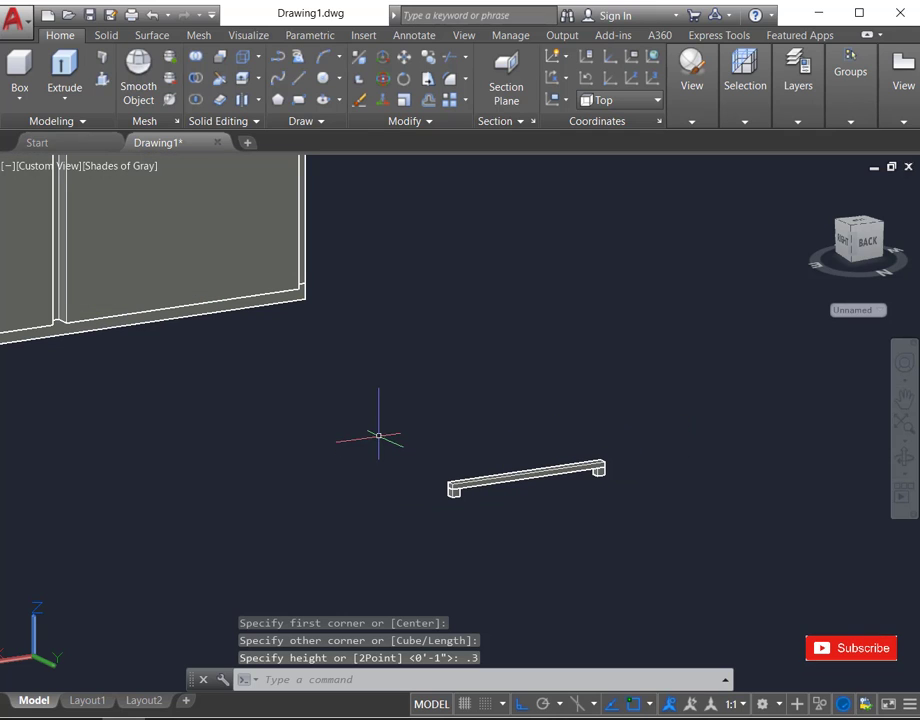
pyautogui.click(379, 433)
pyautogui.press('Escape')
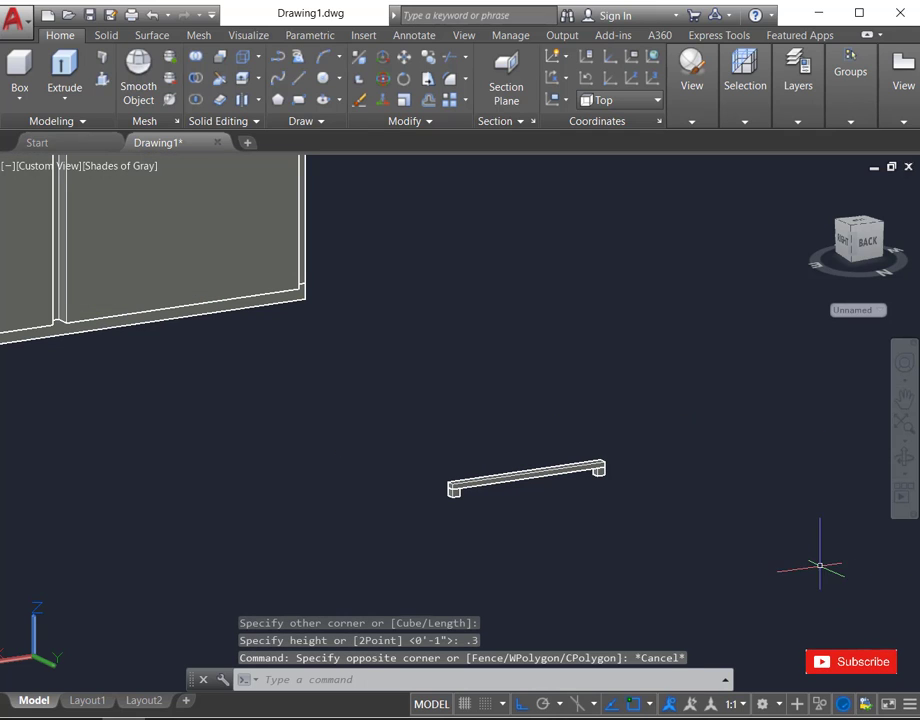
# - Union the grip bar and the two posts into one handle solid
pyautogui.click(192, 62)
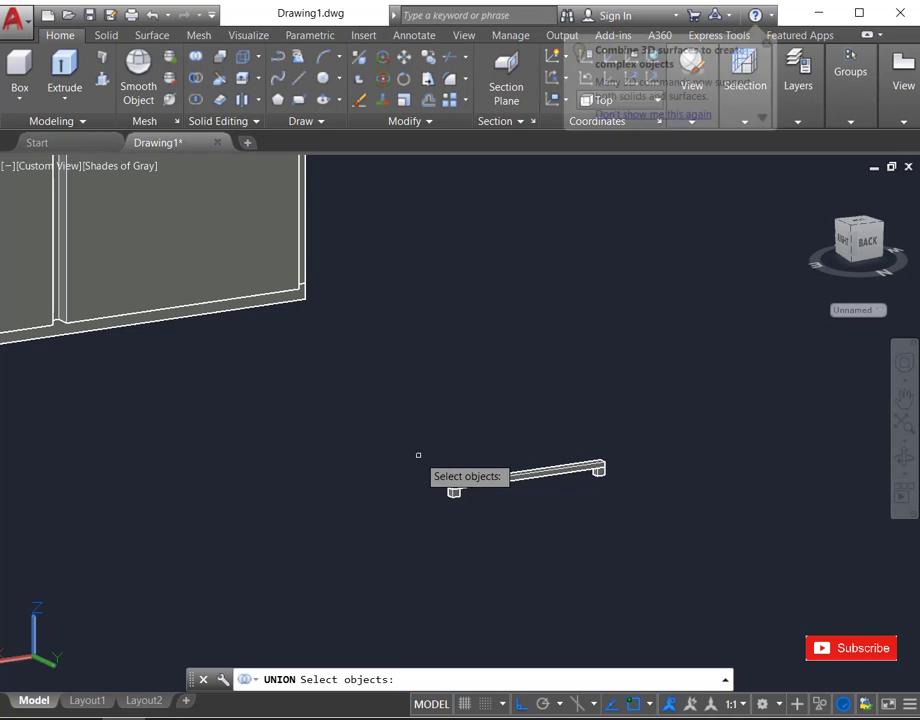
pyautogui.click(419, 456)
pyautogui.click(705, 561)
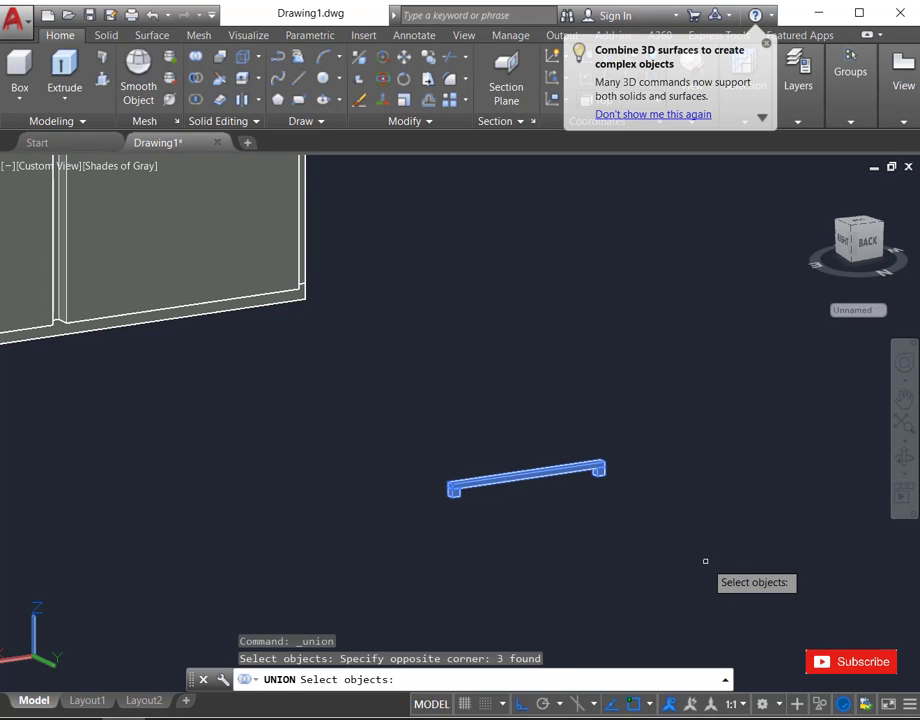
pyautogui.press('Return')
# - Rotate the handle about its long axis so that its posts point toward the cabinet doors
pyautogui.click(331, 338)
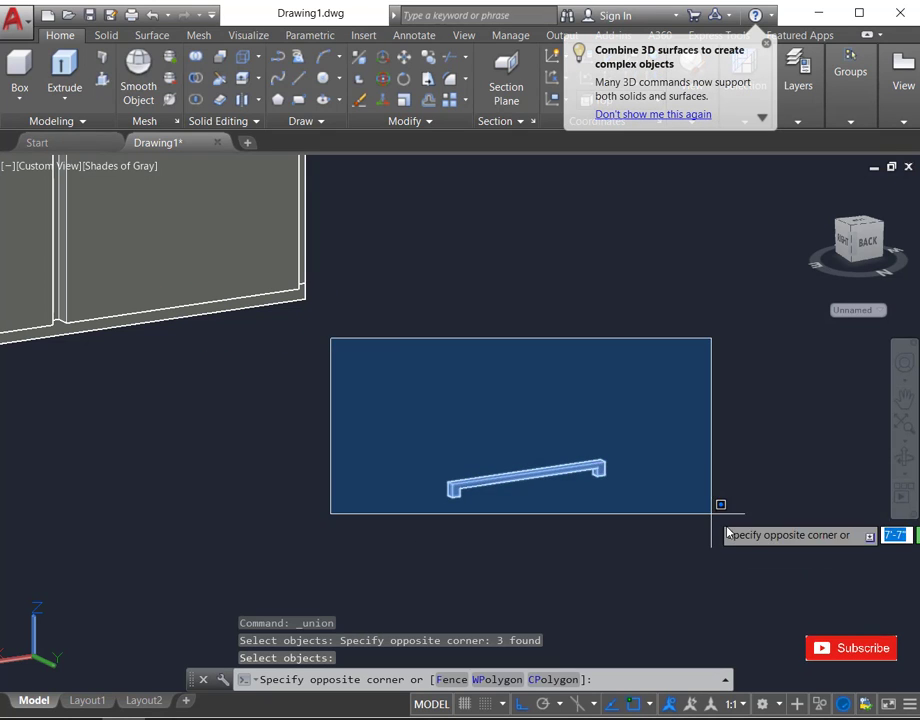
pyautogui.click(713, 505)
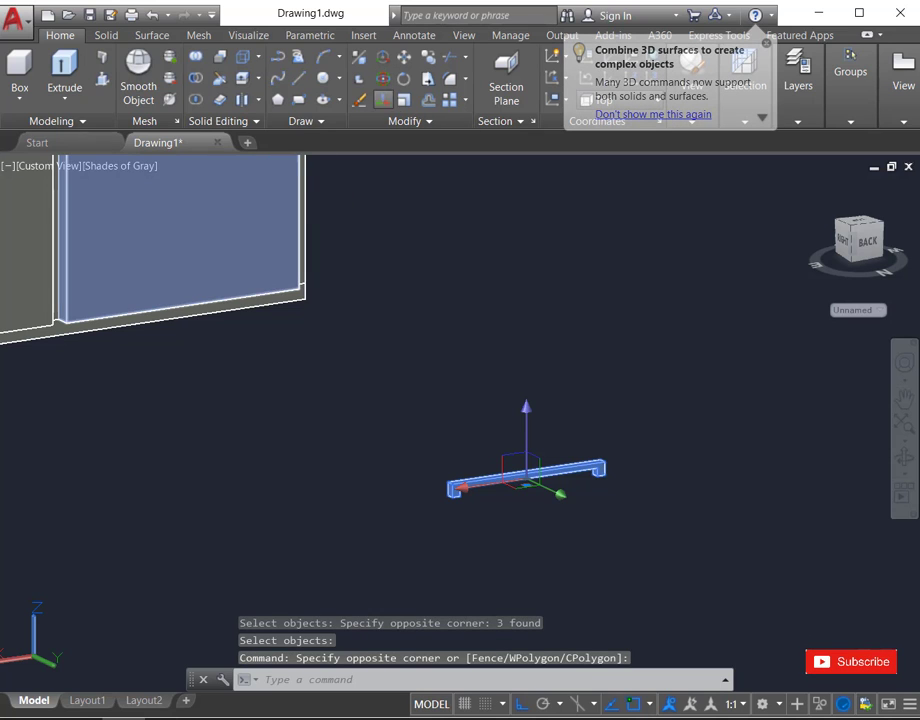
pyautogui.click(383, 80)
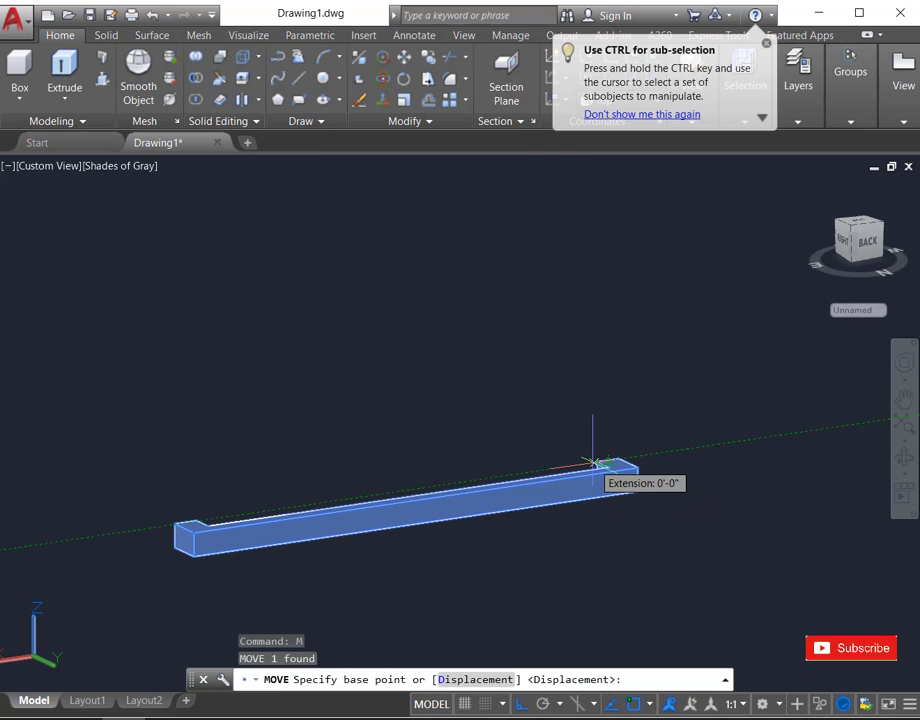
# - Move the handle by its rear end corner onto the right door's upper corner beside the divider
pyautogui.click(614, 462)
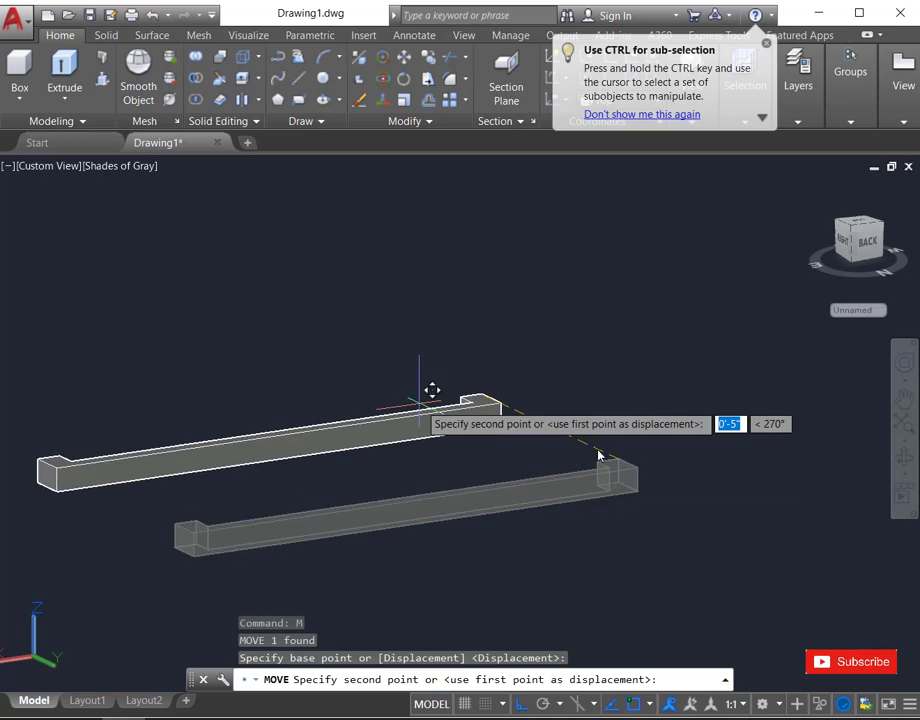
pyautogui.scroll(-5, 624, 441)
pyautogui.scroll(8, 304, 294)
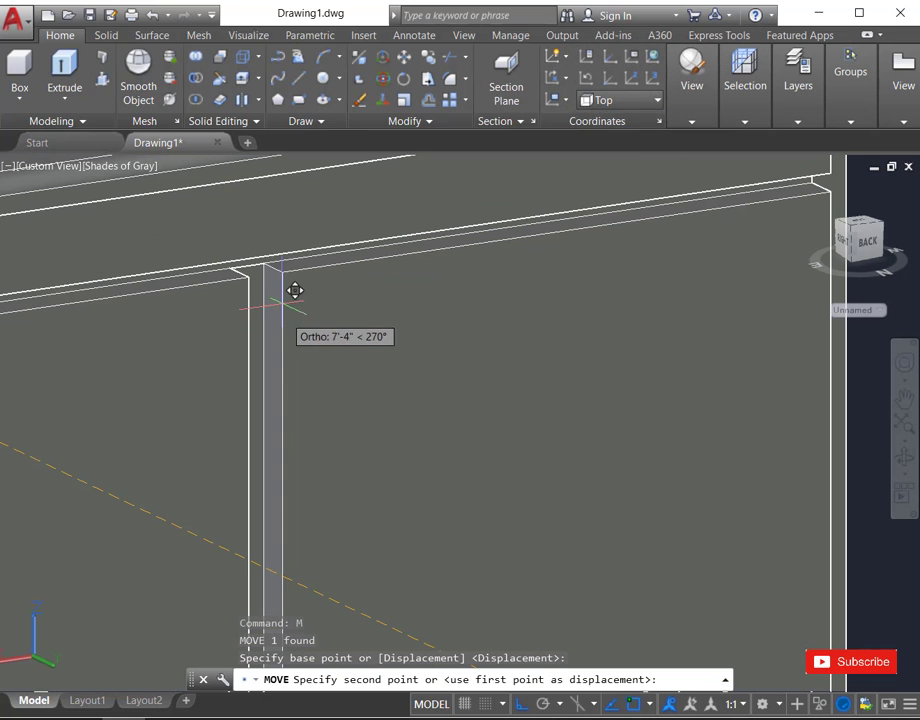
pyautogui.click(295, 259)
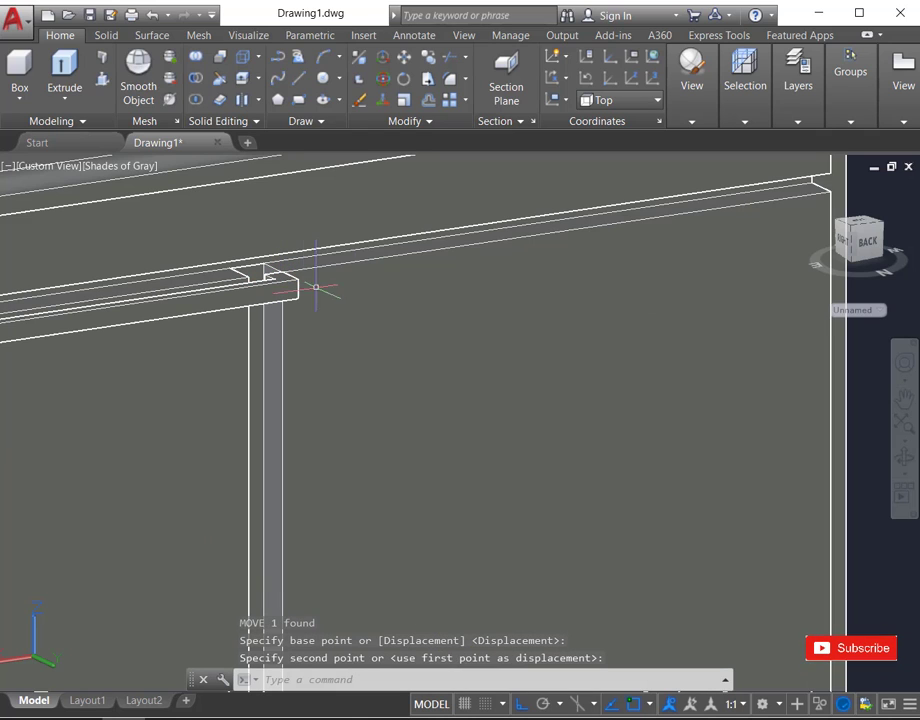
# - Move the handle horizontally along the cabinet's length so it sits midway across the right door's upper edge
pyautogui.scroll(-2, 375, 414)
pyautogui.click(278, 350)
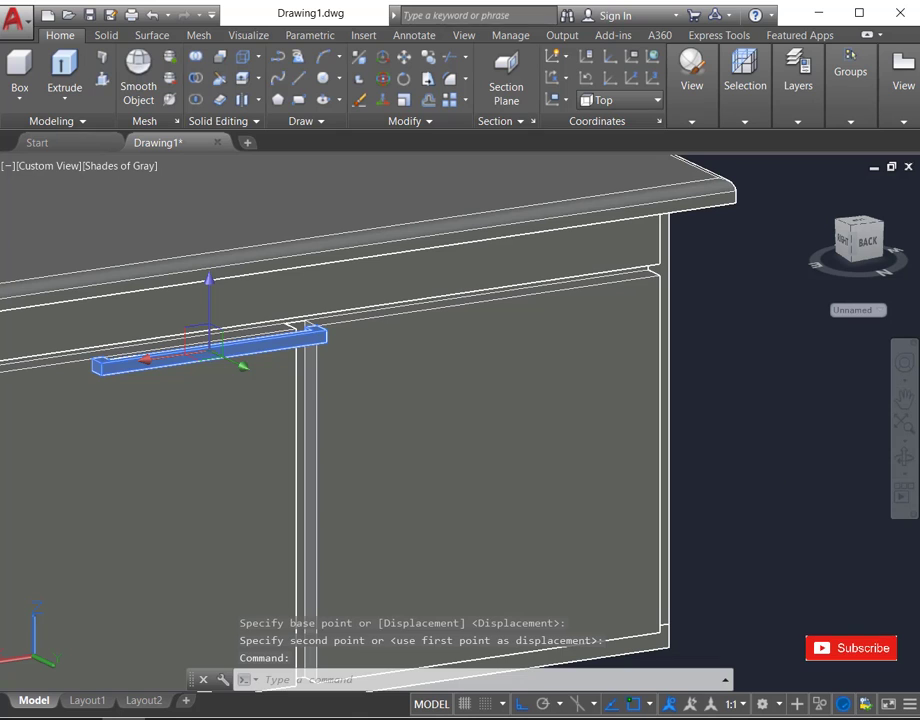
pyautogui.write('m')
pyautogui.press('Return')
pyautogui.click(744, 452)
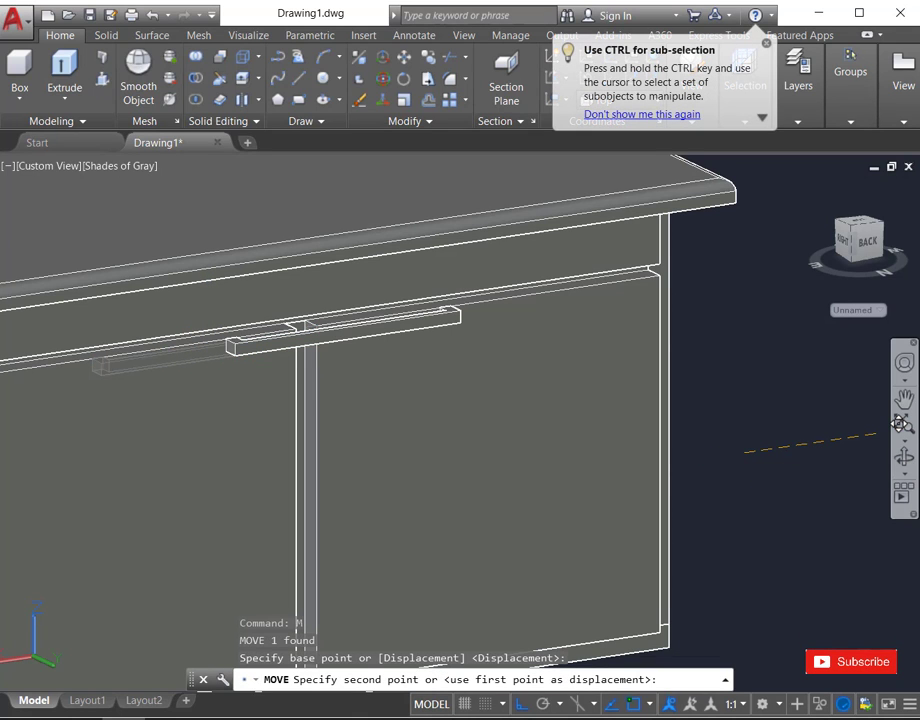
pyautogui.scroll(-6, 643, 446)
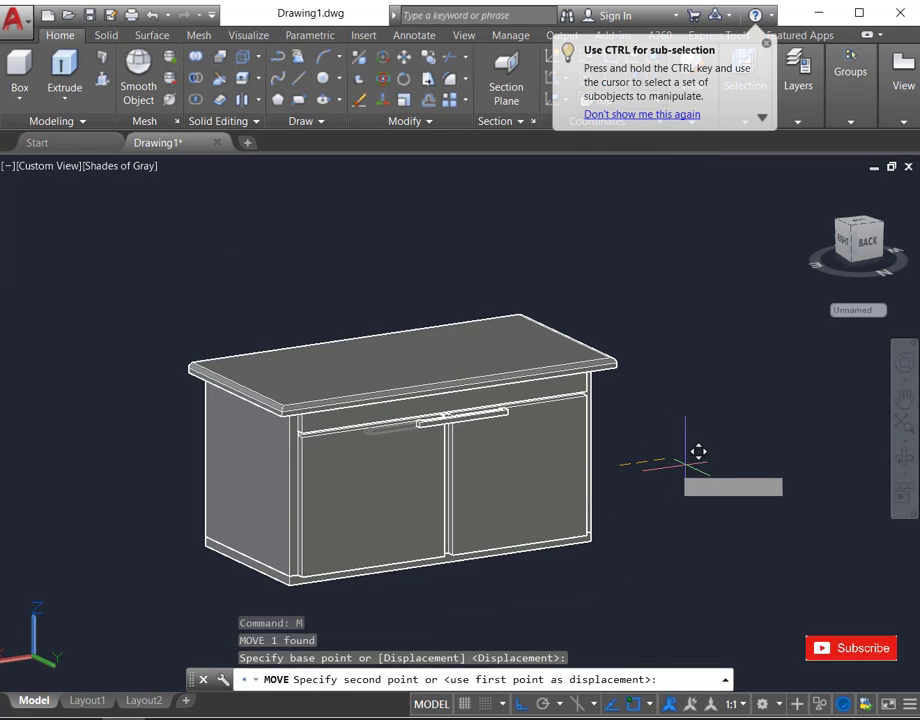
pyautogui.click(551, 442)
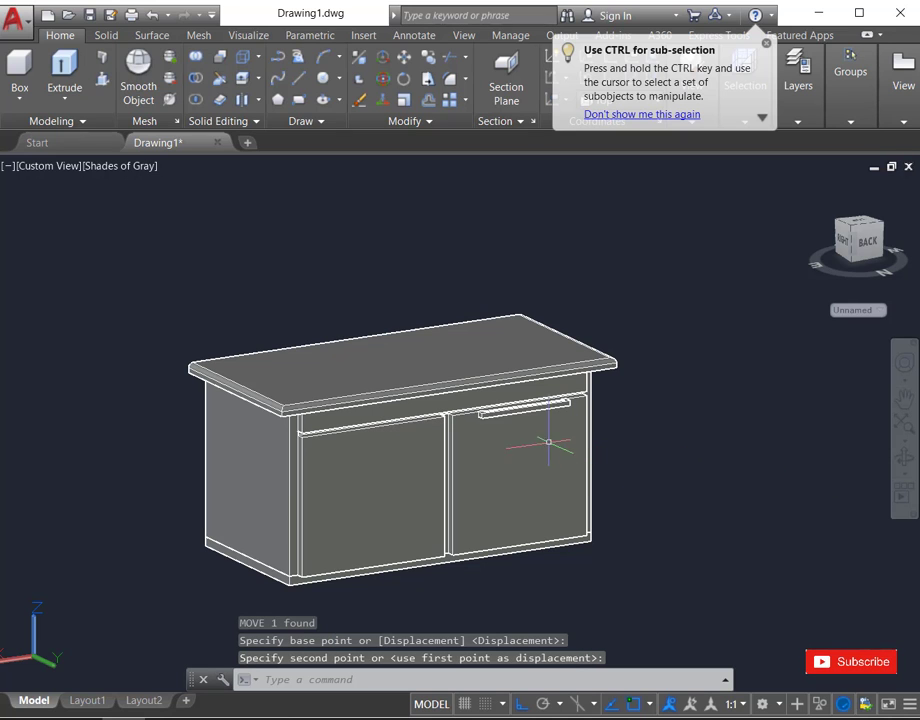
# - Copy the handle horizontally along the cabinet's length to the matching position on the other door
pyautogui.scroll(5, 536, 412)
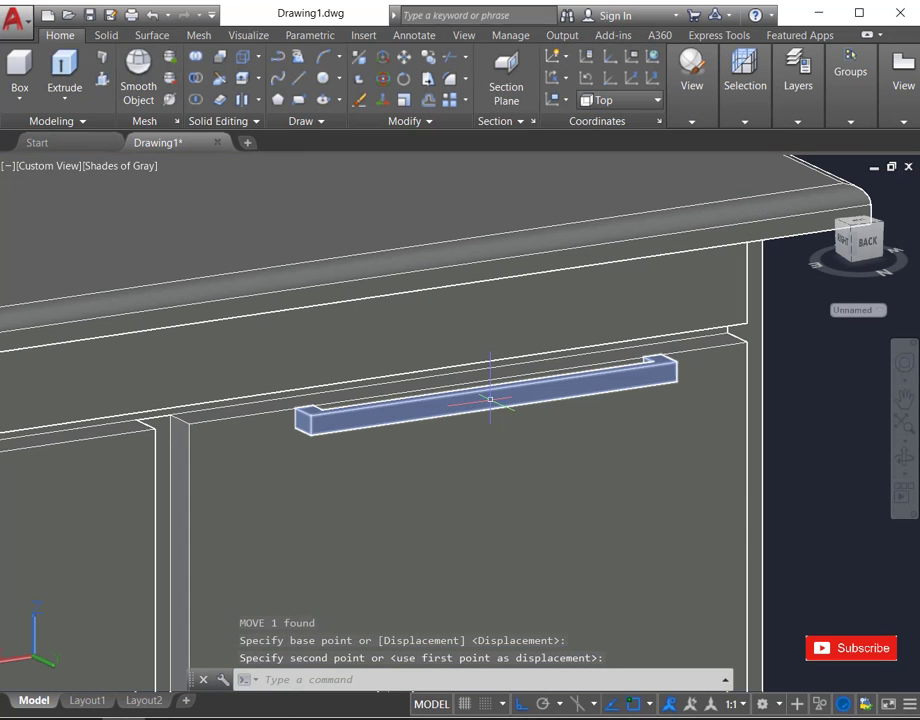
pyautogui.click(530, 392)
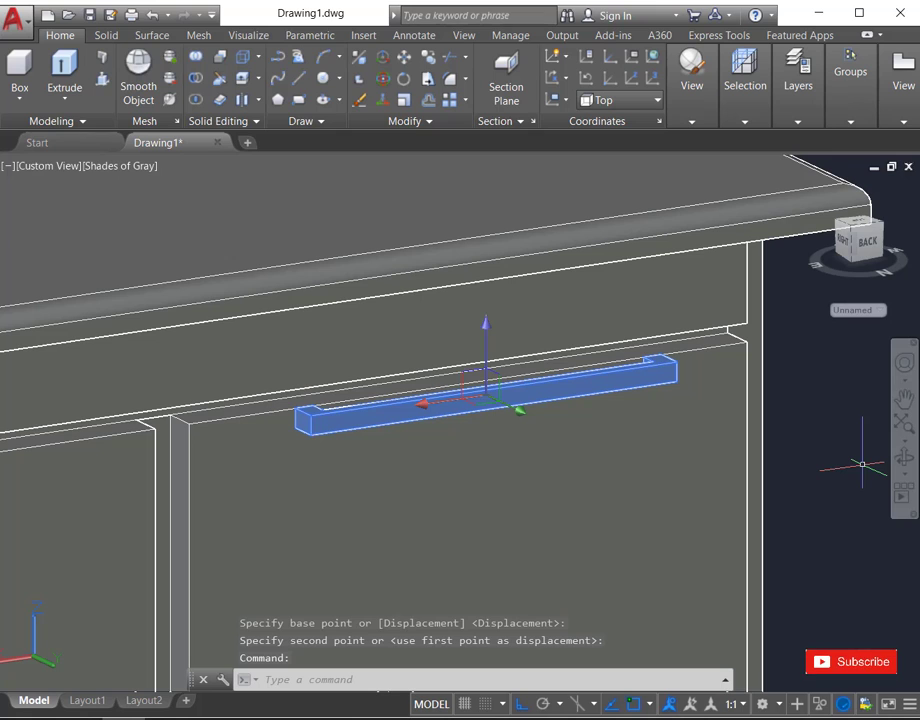
pyautogui.write('CO')
pyautogui.press('Return')
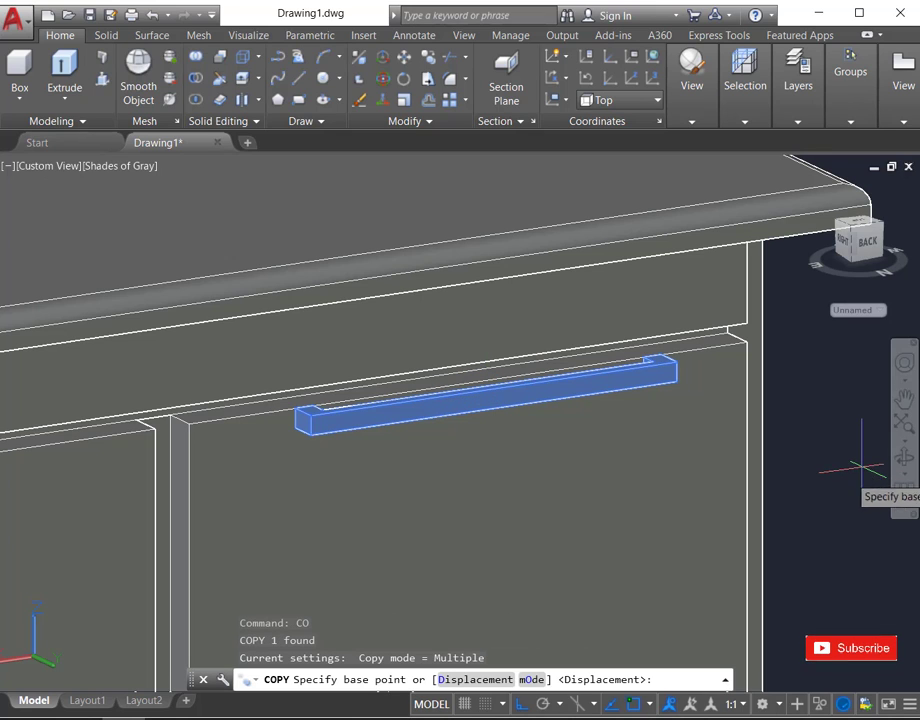
pyautogui.click(840, 522)
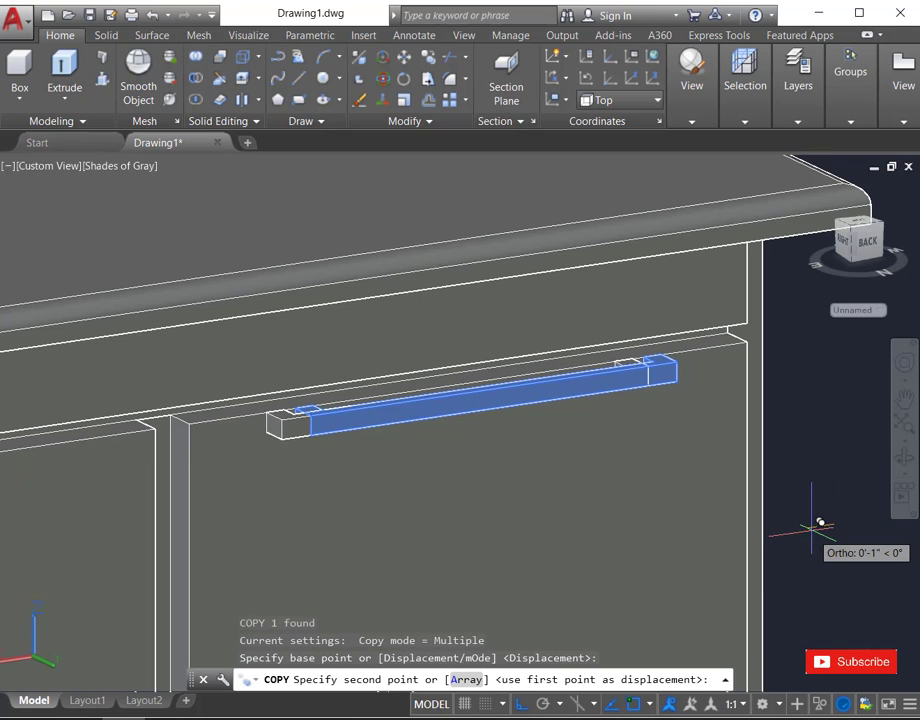
pyautogui.scroll(-5, 820, 522)
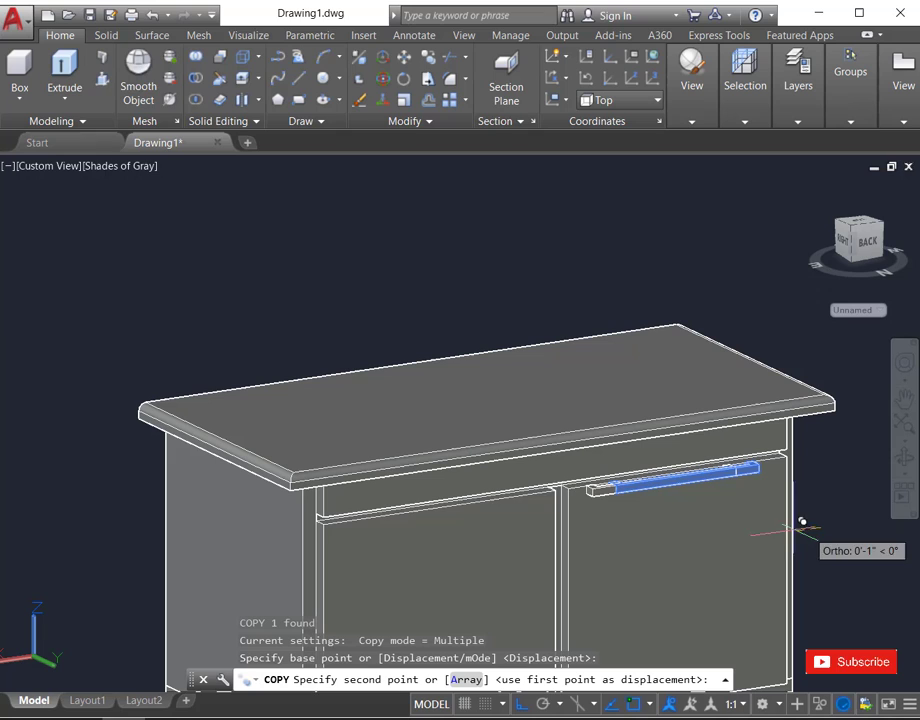
pyautogui.click(618, 563)
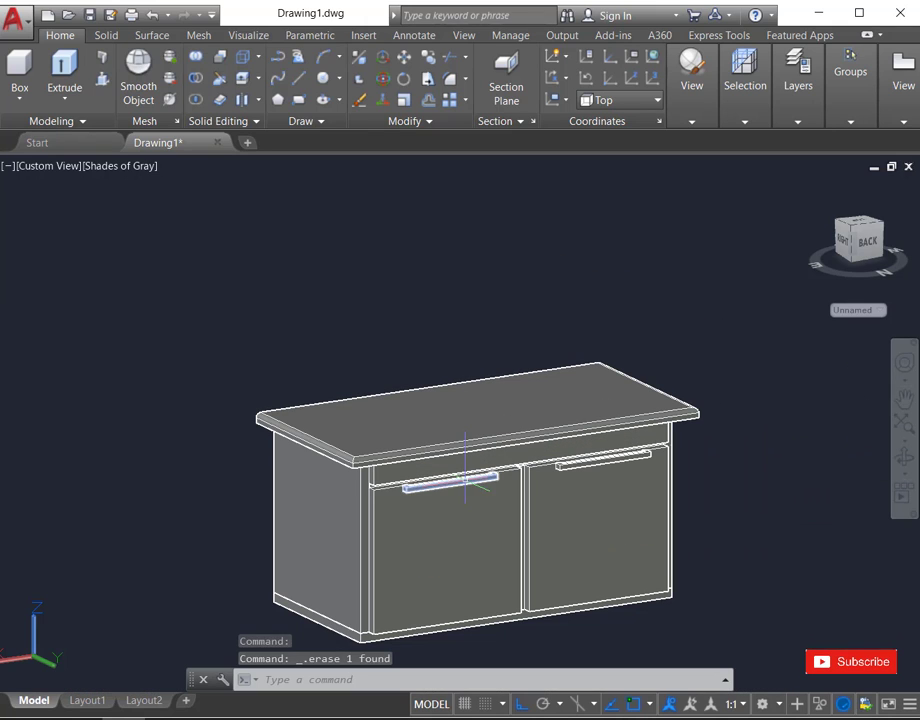
# - Move both door handles straight down about 5 inches from the doors' upper edges
pyautogui.click(603, 458)
pyautogui.write('m')
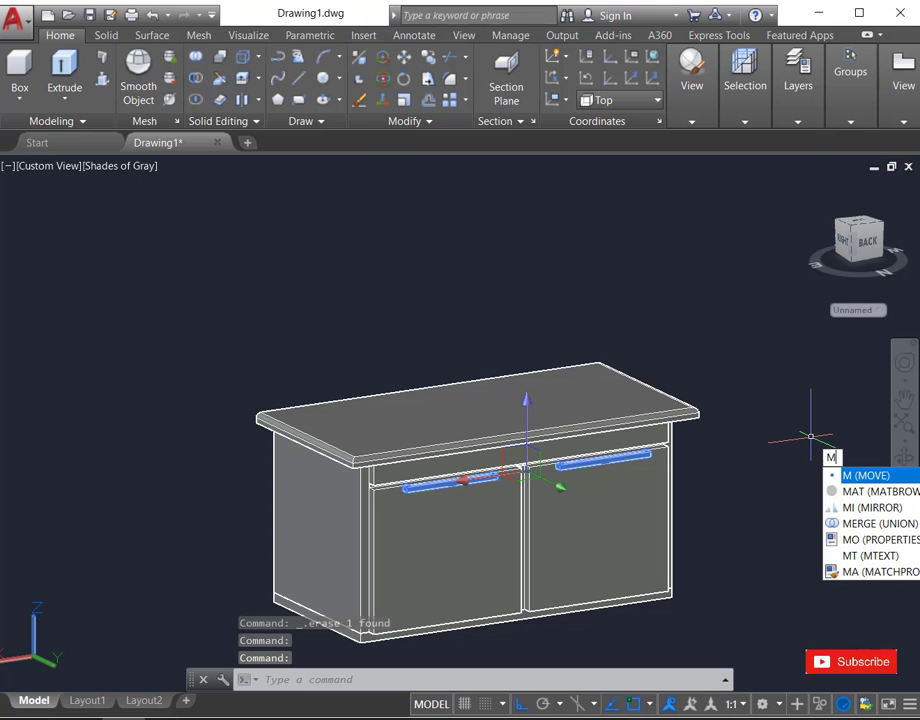
pyautogui.press('Return')
pyautogui.click(813, 461)
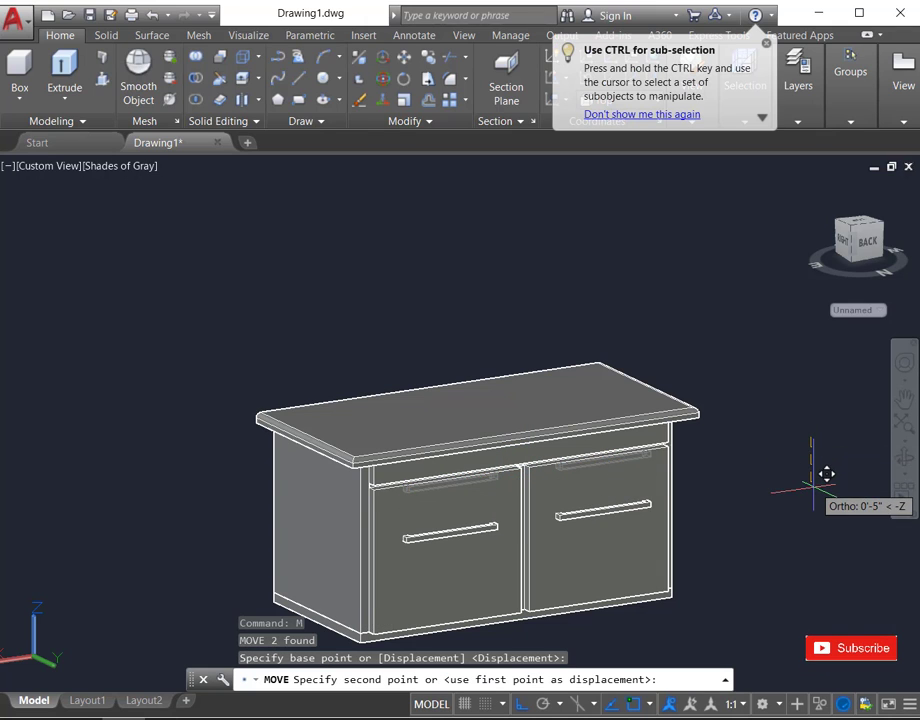
pyautogui.click(813, 487)
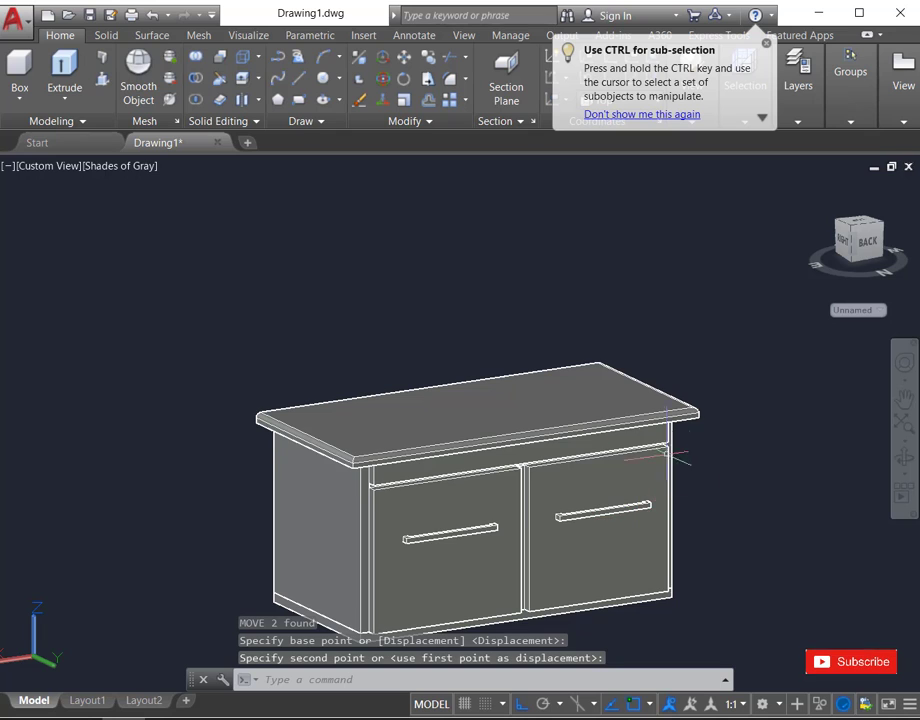
pyautogui.scroll(3, 664, 456)
pyautogui.scroll(-3, 369, 519)
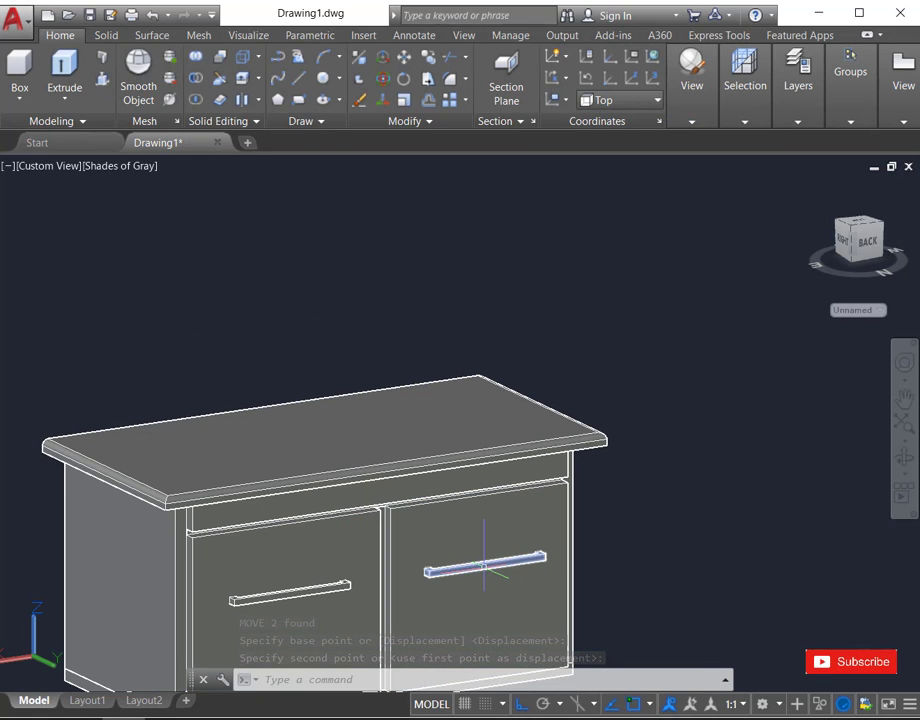
# - Copy the right door's handle by its rear end corner to that door's upper corner beside the divider, making a third handle
pyautogui.click(484, 566)
pyautogui.write('c')
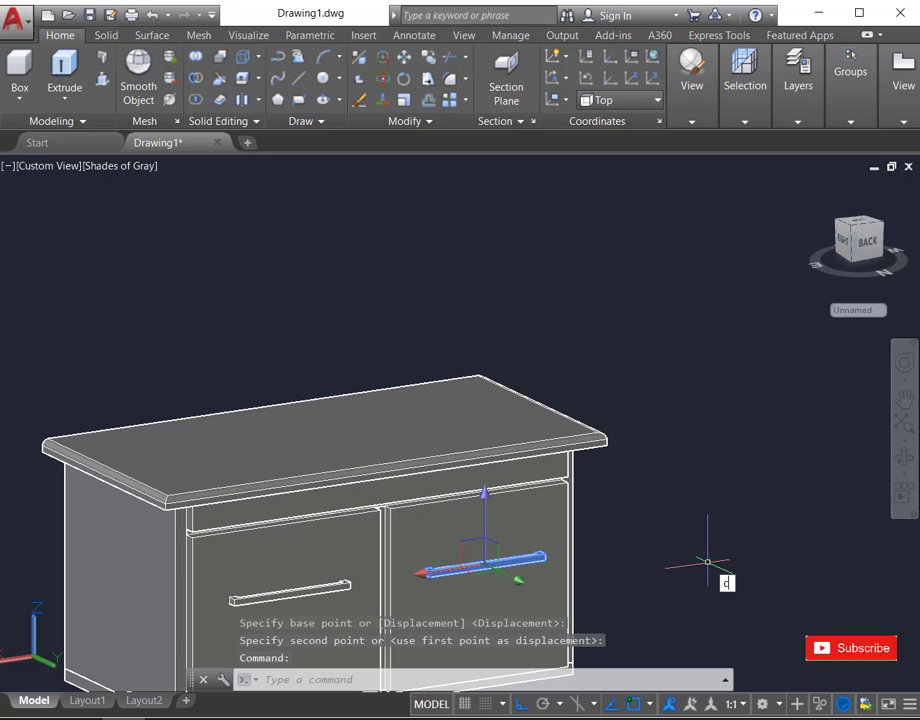
pyautogui.write('o')
pyautogui.press('Return')
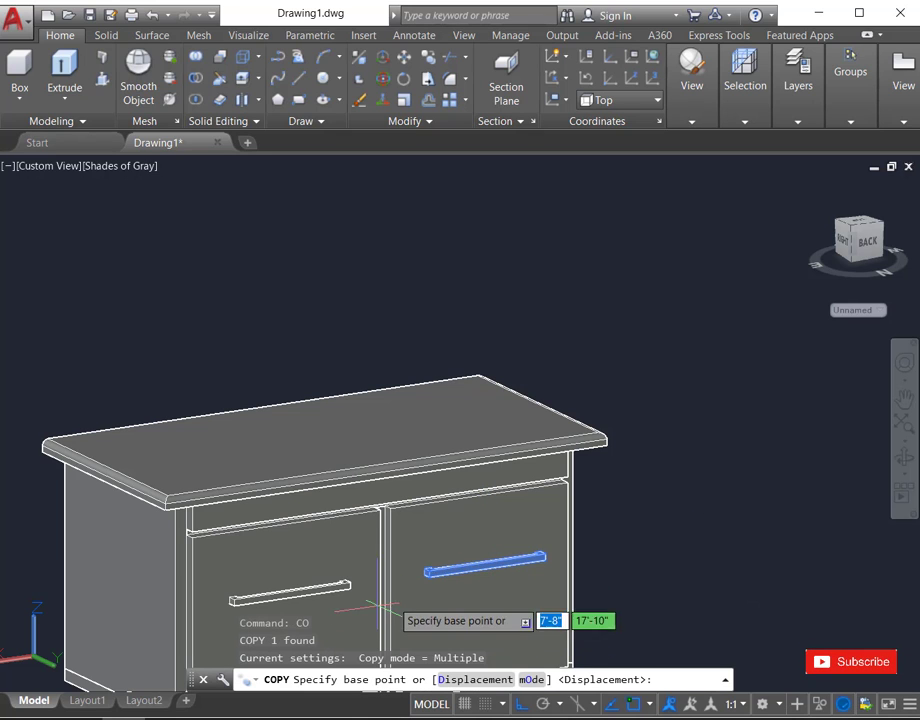
pyautogui.scroll(6, 420, 578)
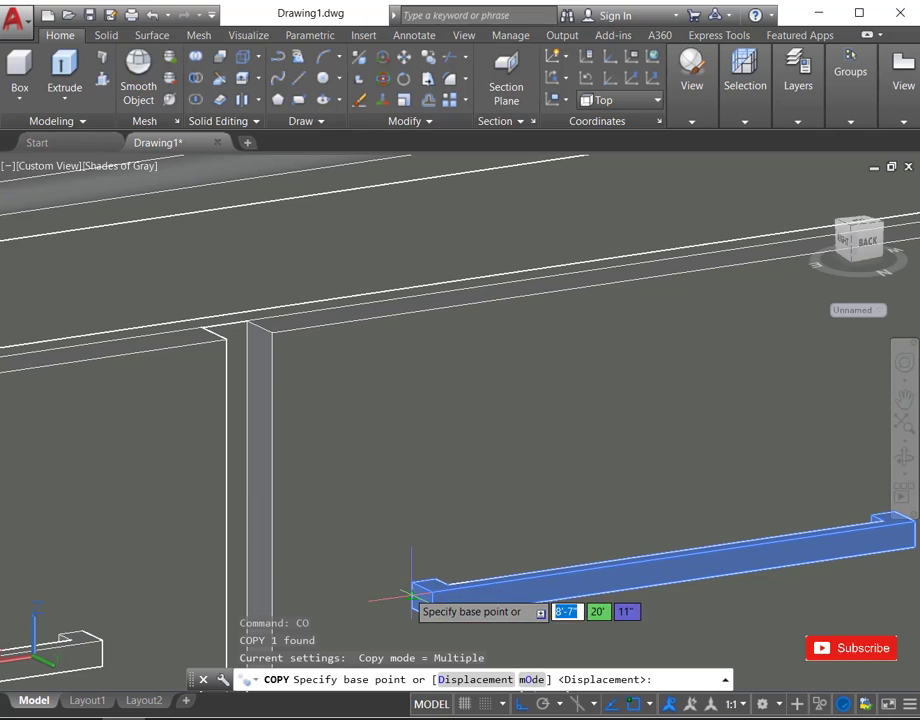
pyautogui.click(411, 592)
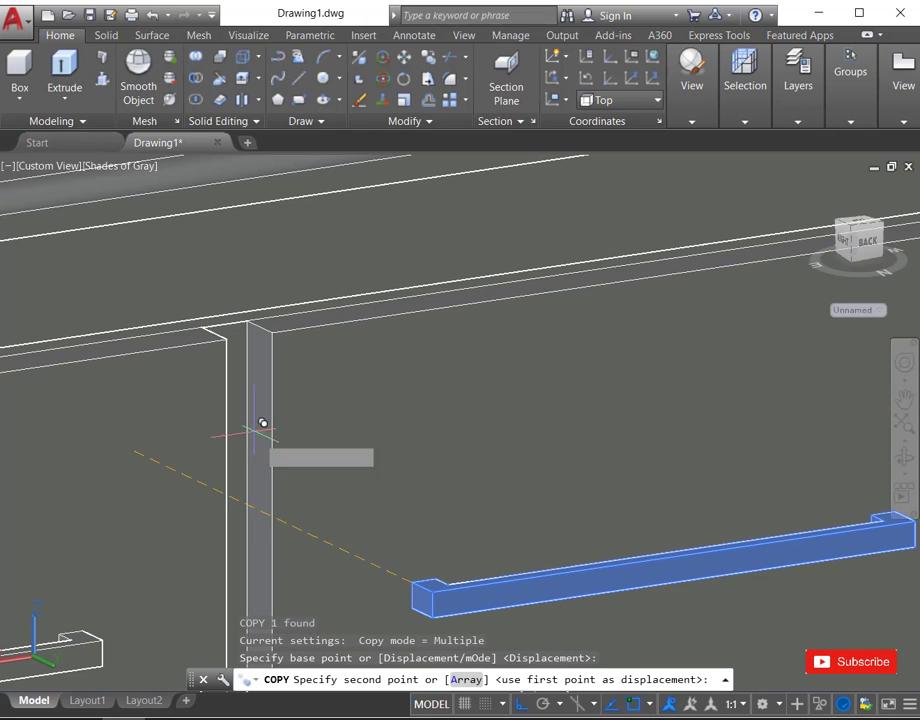
pyautogui.click(272, 328)
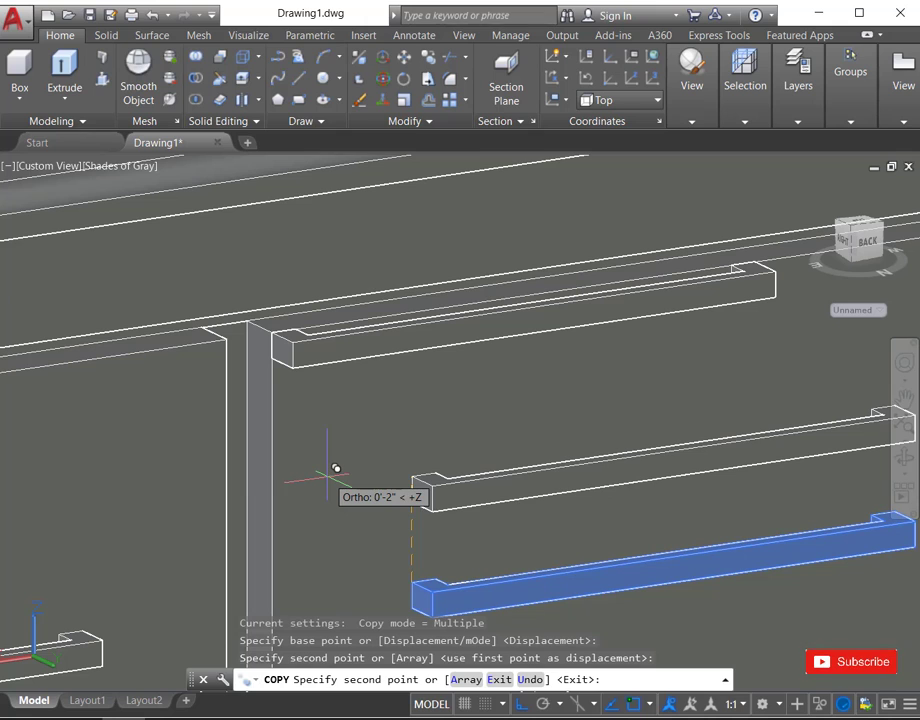
pyautogui.press('Escape')
pyautogui.scroll(-3, 329, 347)
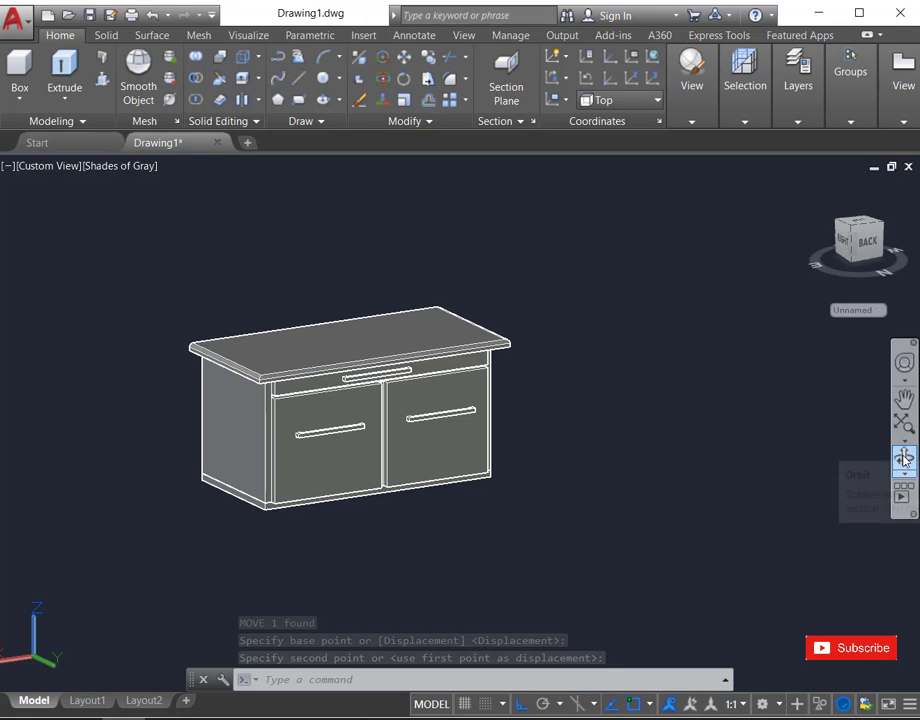
# - Show the cabinet from above in the 2D Wireframe visual style
pyautogui.click(904, 459)
pyautogui.moveTo(421, 470); pyautogui.dragTo(520, 472)
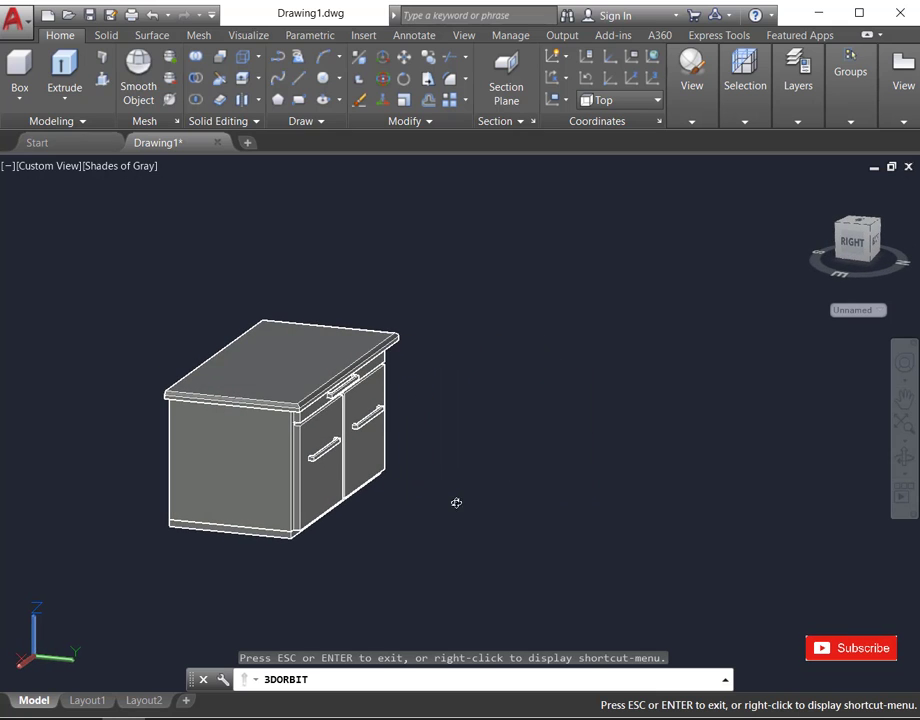
pyautogui.moveTo(456, 503); pyautogui.dragTo(343, 492)
pyautogui.scroll(3, 168, 339)
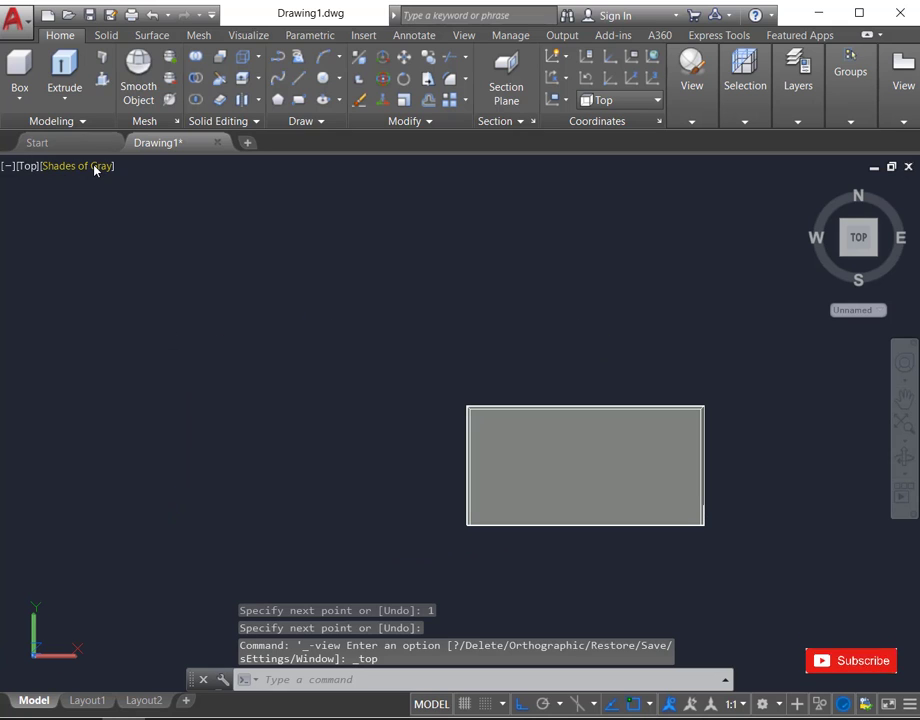
pyautogui.click(94, 169)
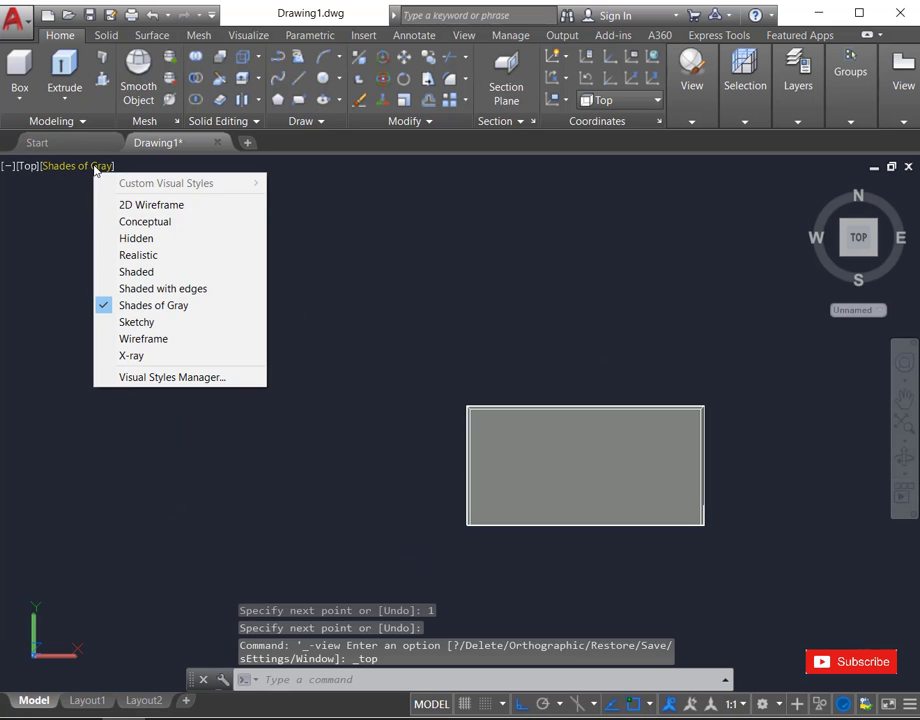
pyautogui.click(140, 206)
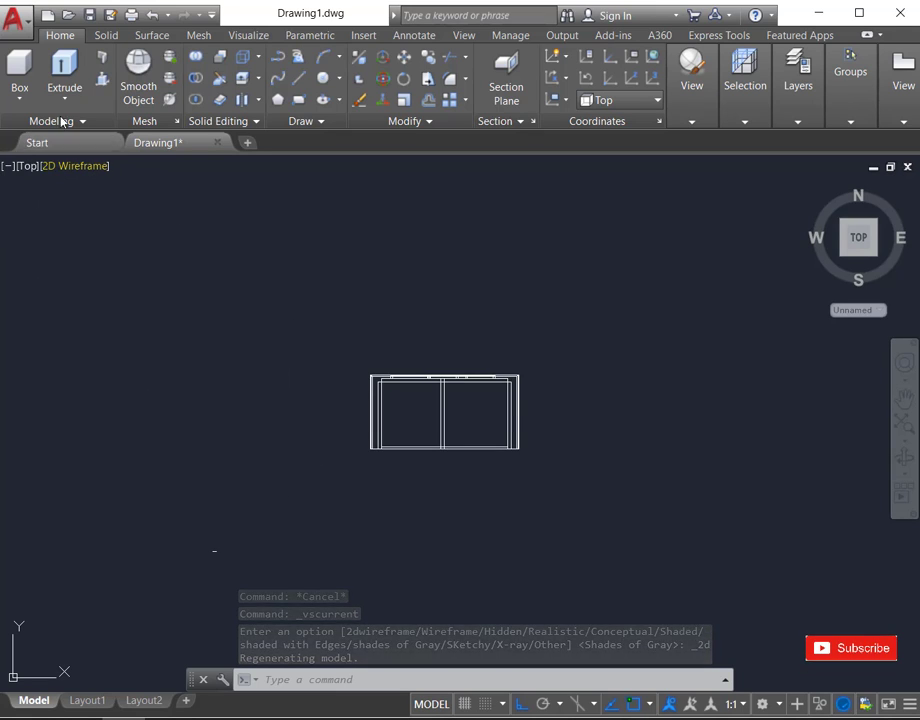
# - Draw a 2 inch horizontal line in the empty space to the right of the cabinet
pyautogui.click(299, 78)
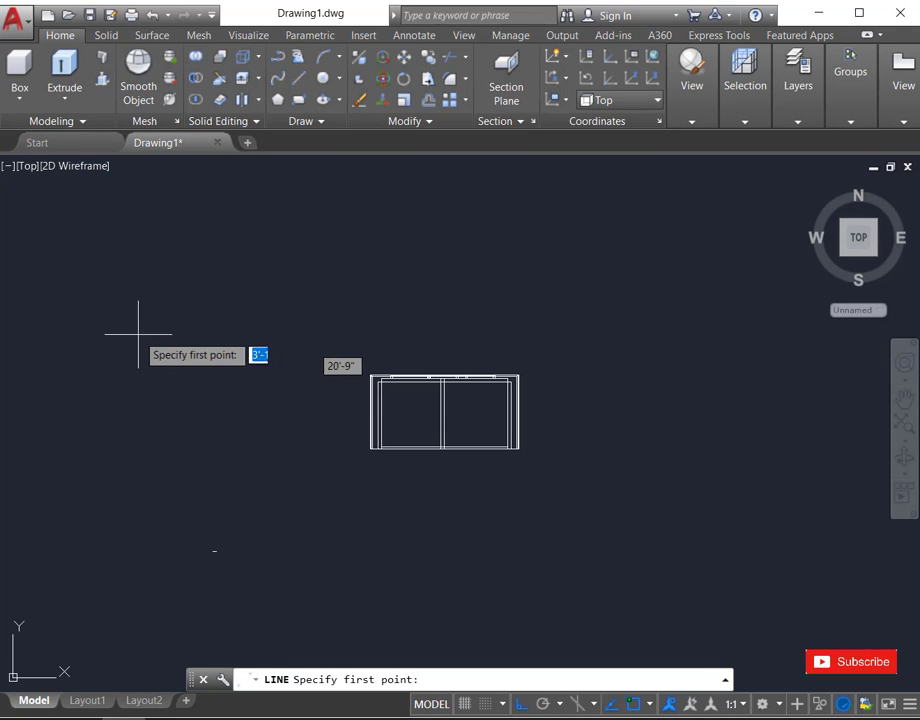
pyautogui.scroll(-2, 138, 330)
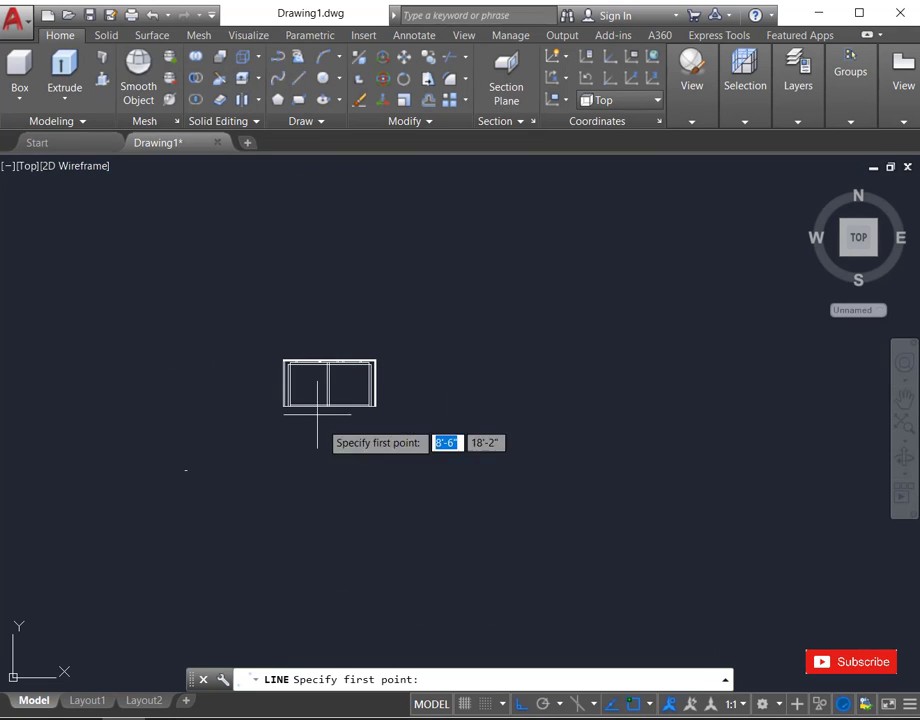
pyautogui.click(465, 358)
pyautogui.write('2')
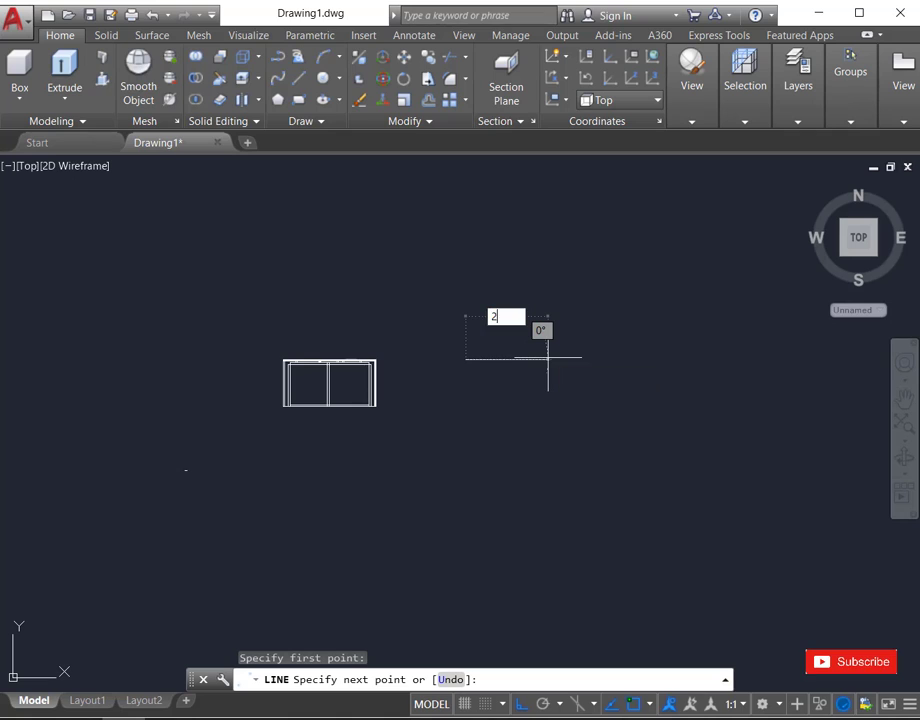
pyautogui.press('Return')
pyautogui.press('Return')
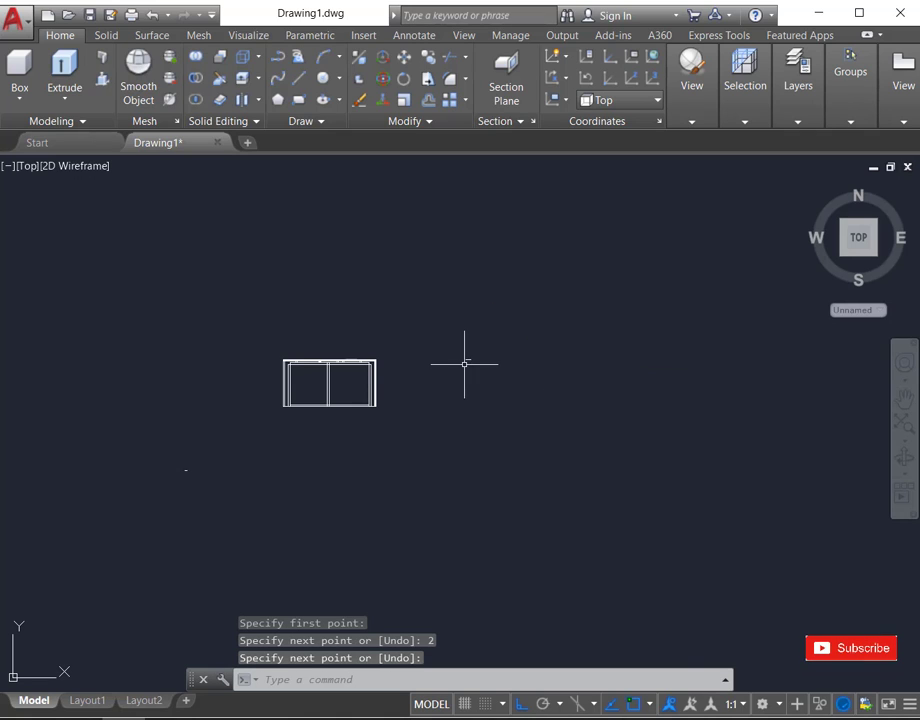
# - Draw a 1 inch vertical line straight down from the left end of the 2 inch horizontal line
pyautogui.scroll(4, 464, 364)
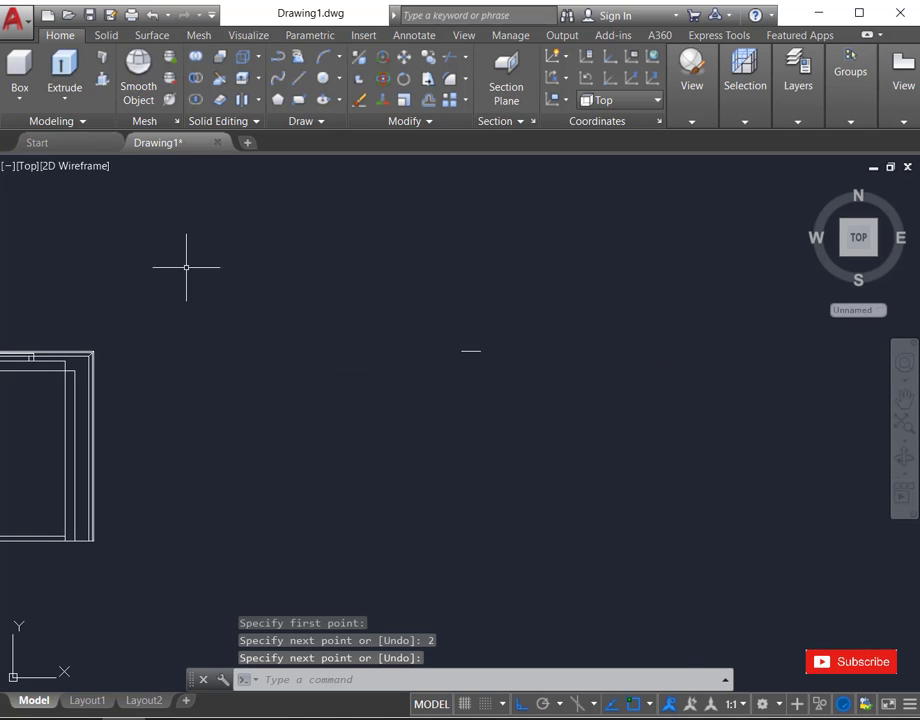
pyautogui.scroll(3, 461, 350)
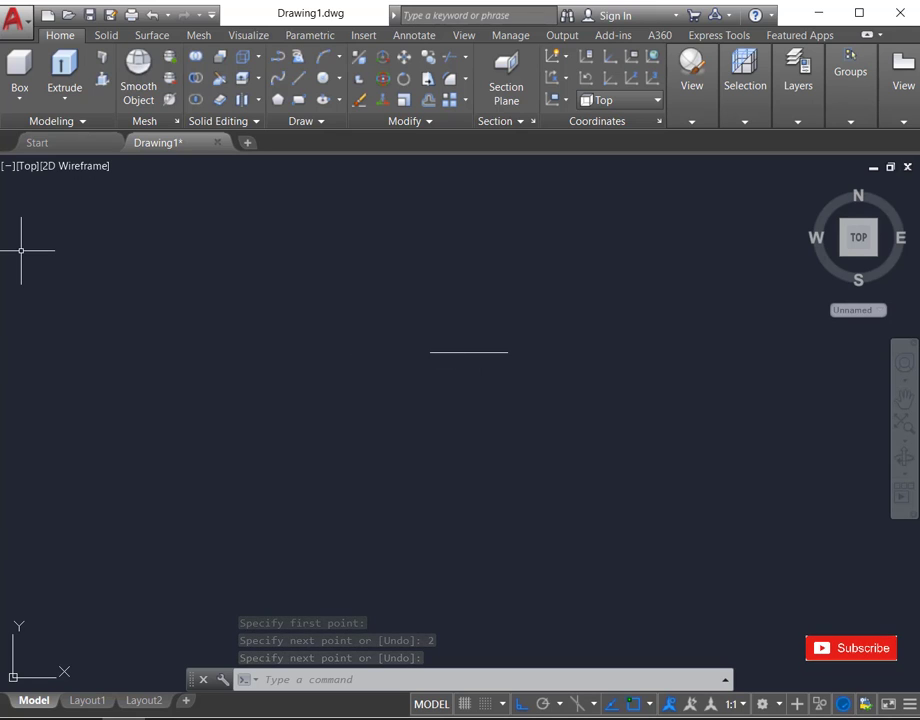
pyautogui.write('l')
pyautogui.press('Return')
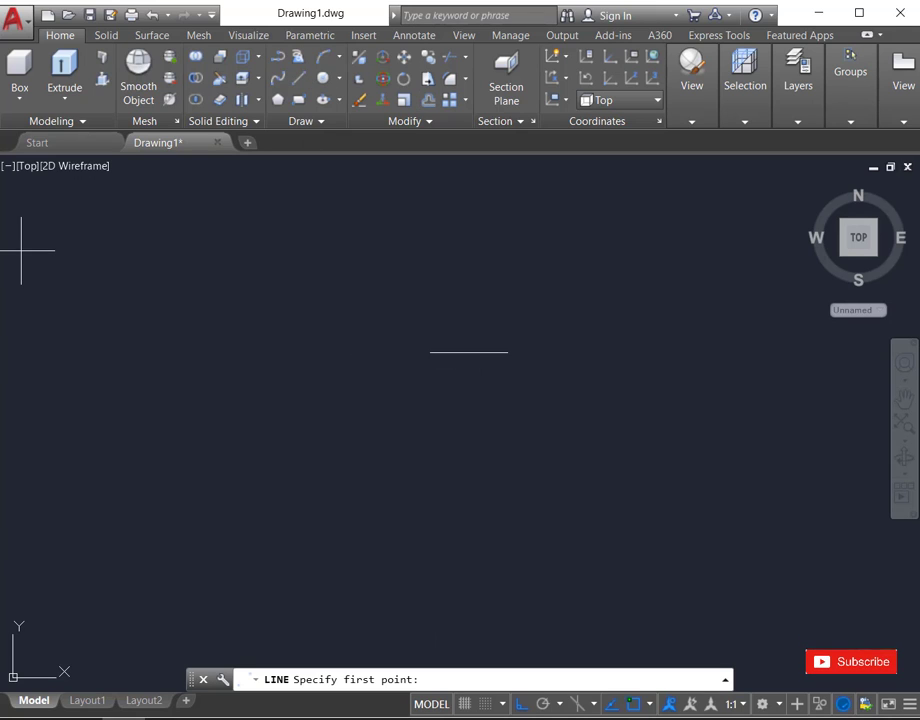
pyautogui.click(430, 352)
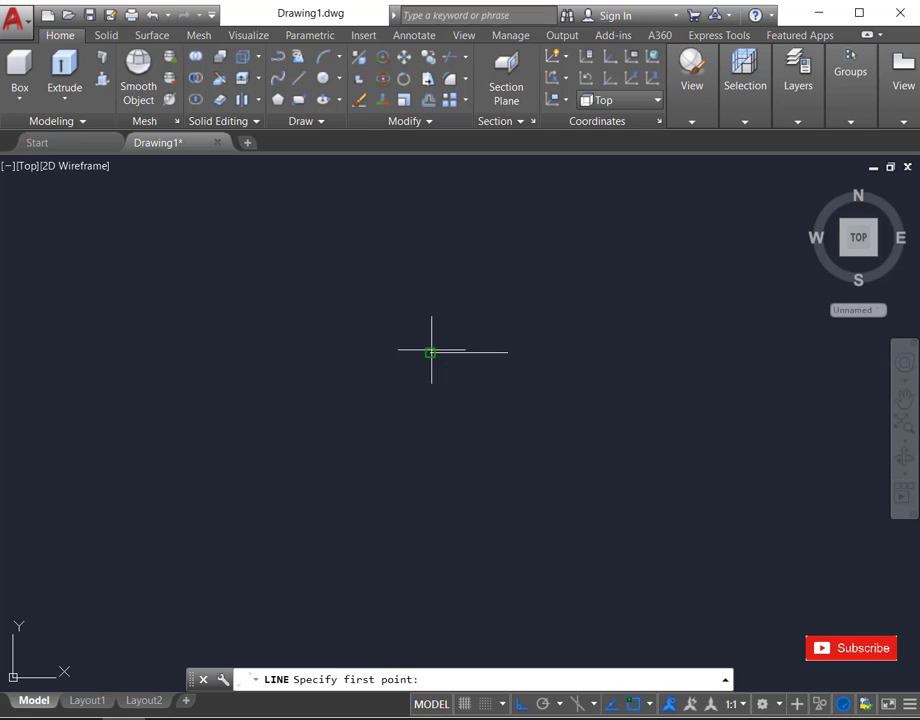
pyautogui.write('1')
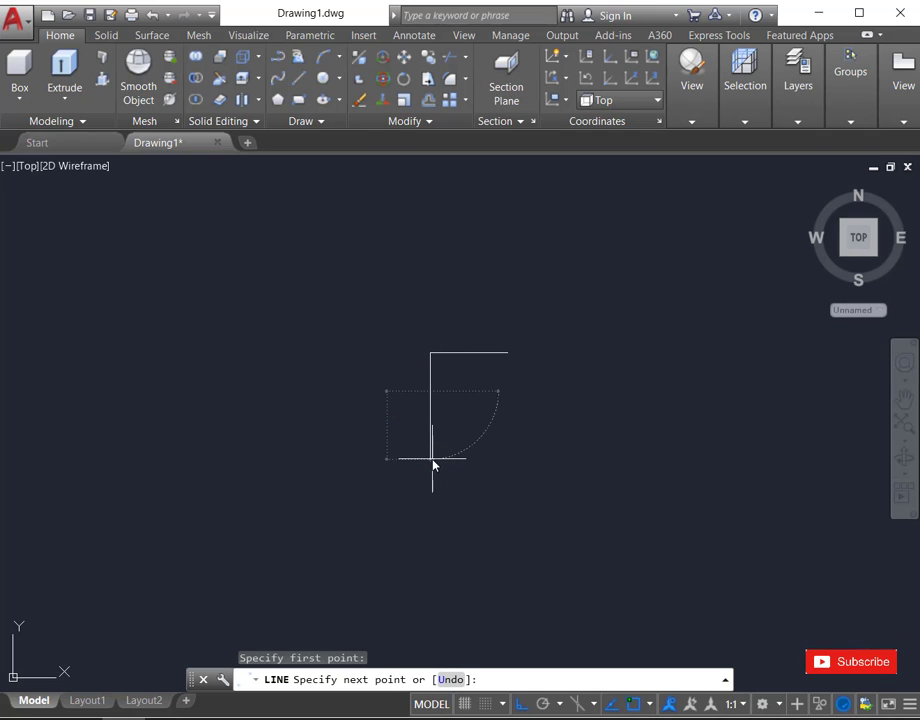
pyautogui.press('Return')
pyautogui.press('Return')
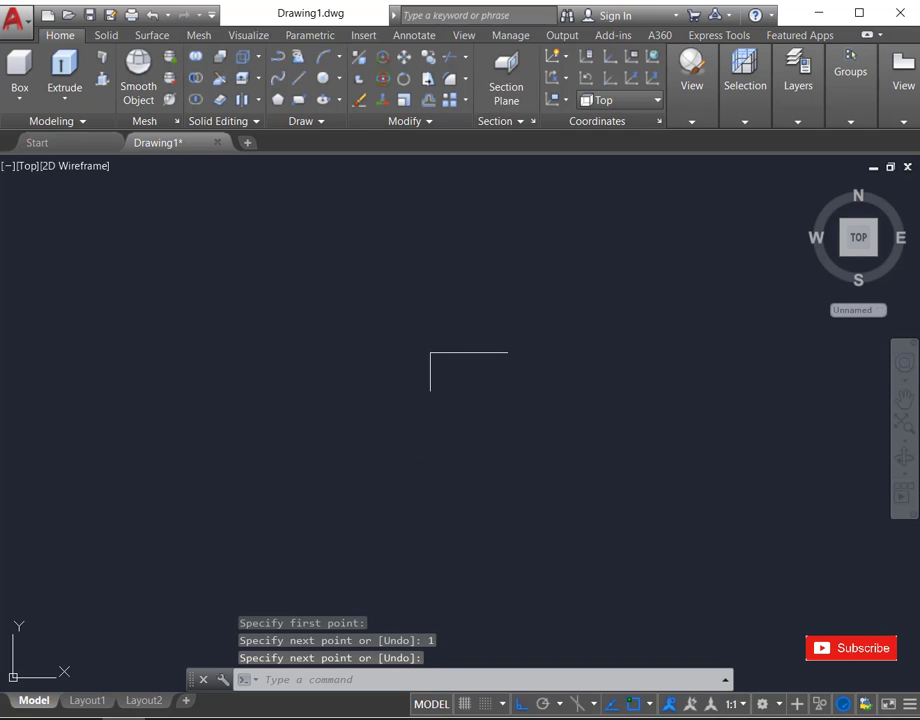
# - Copy the 1 inch vertical line from its upper end to the right end of the horizontal line
pyautogui.click(430, 365)
pyautogui.write('c')
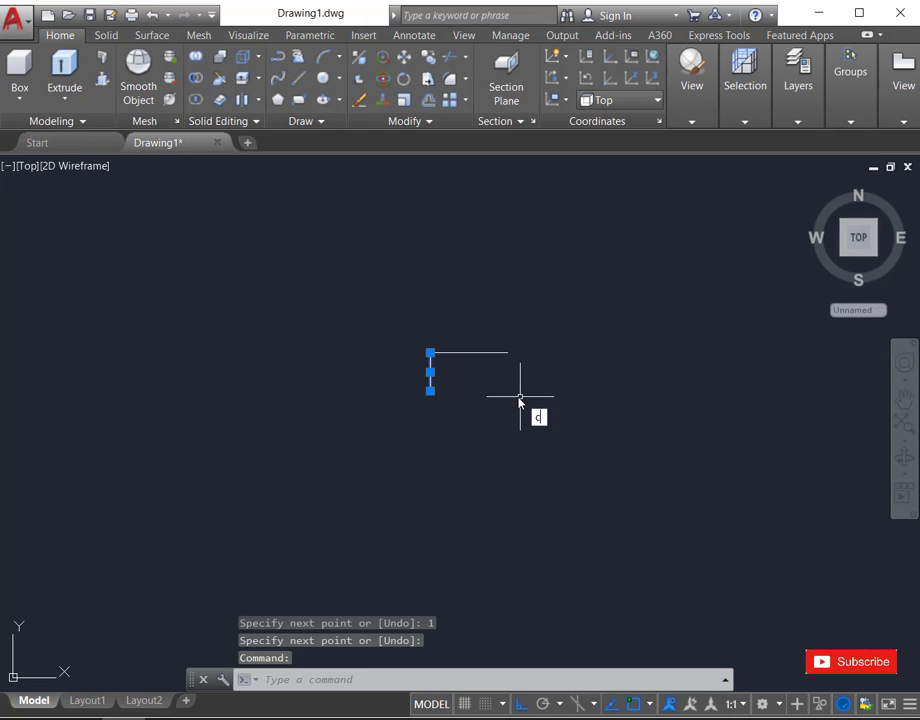
pyautogui.write('o')
pyautogui.press('Return')
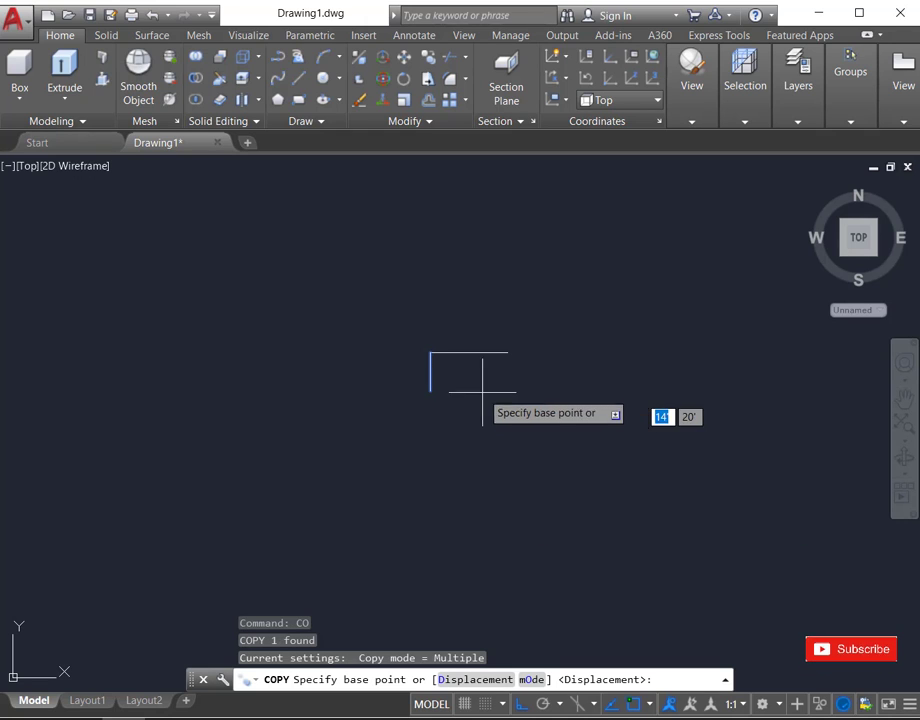
pyautogui.click(430, 353)
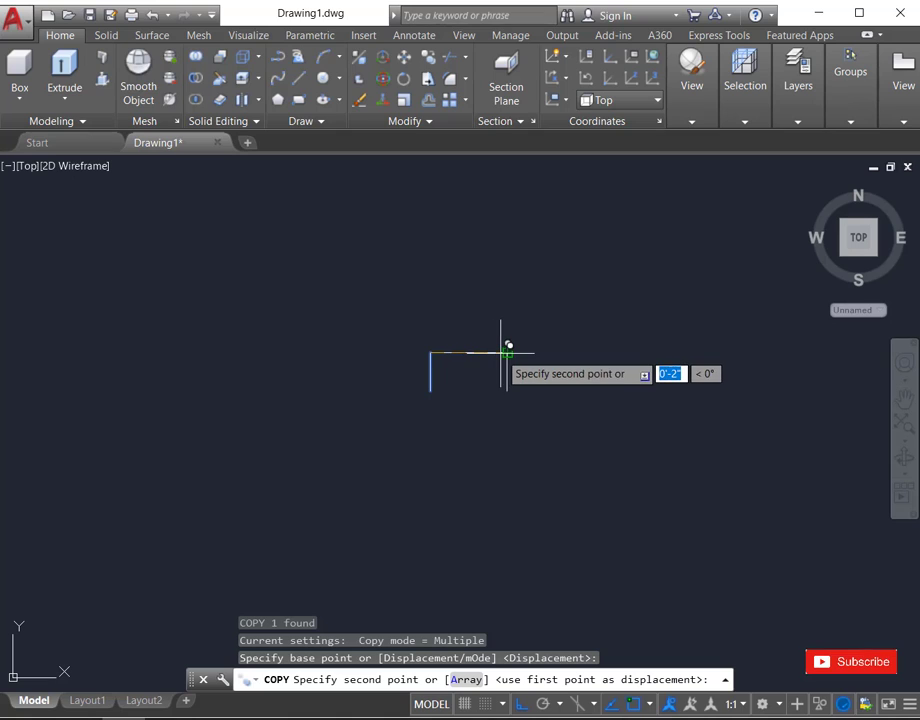
pyautogui.click(509, 346)
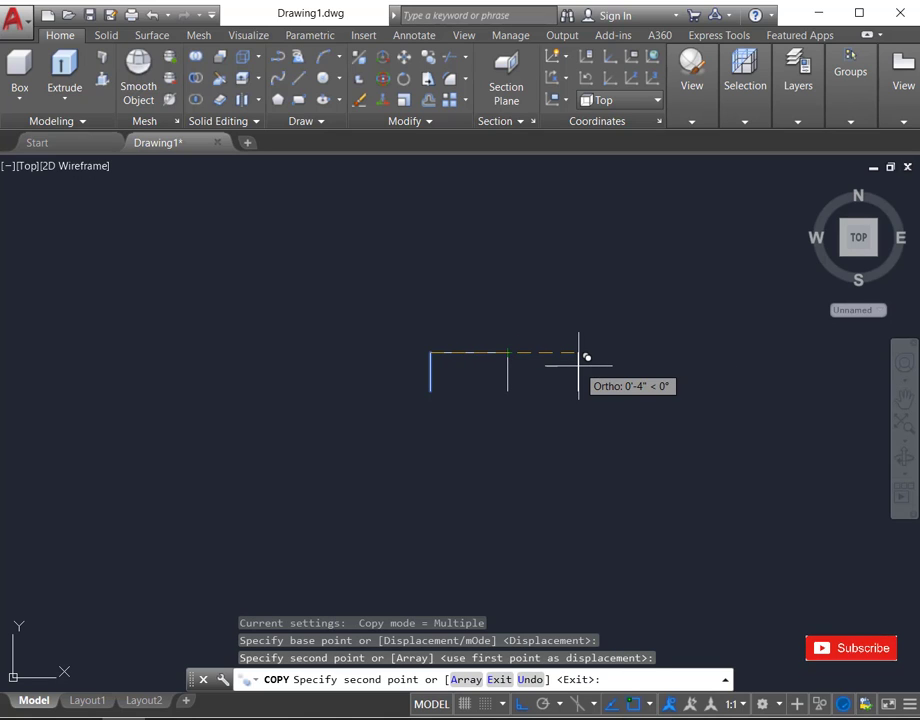
pyautogui.press('Escape')
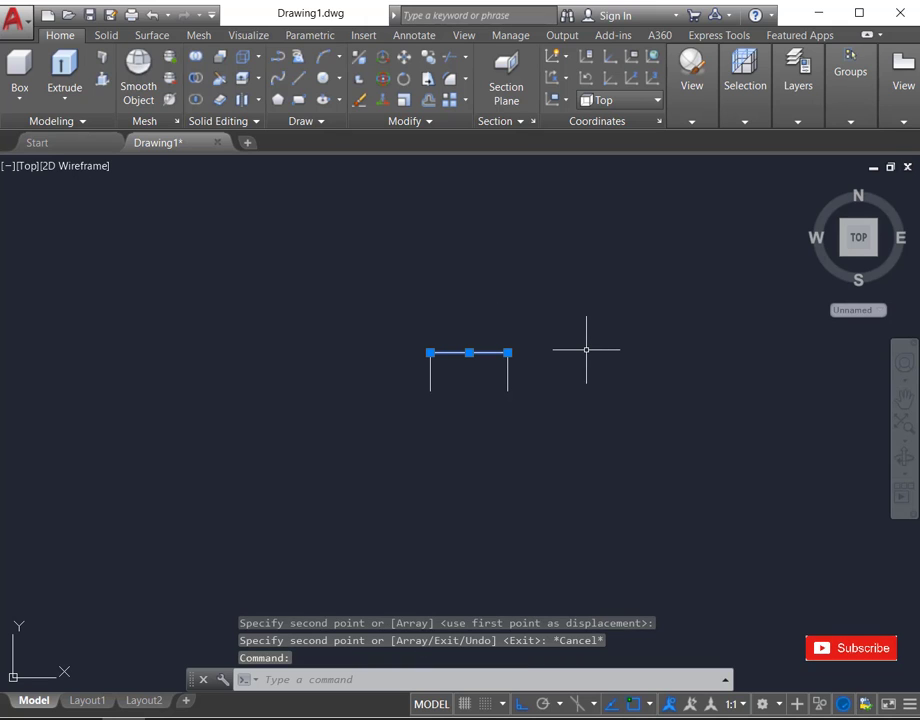
# - Copy the 2 inch horizontal line straight down by about 2 inches, below the two vertical lines
pyautogui.write('co')
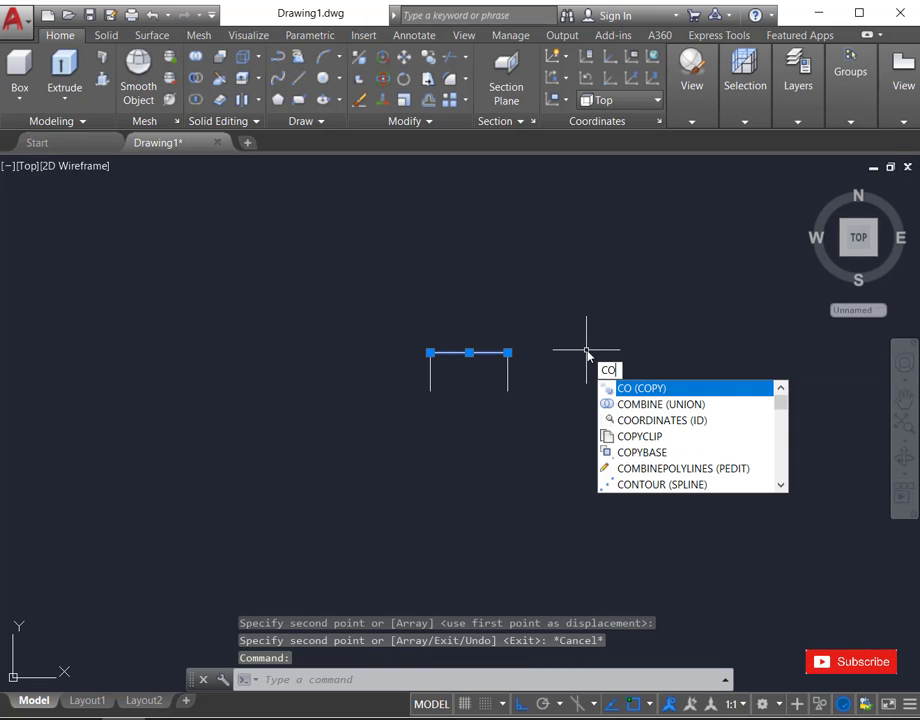
pyautogui.press('Return')
pyautogui.click(463, 463)
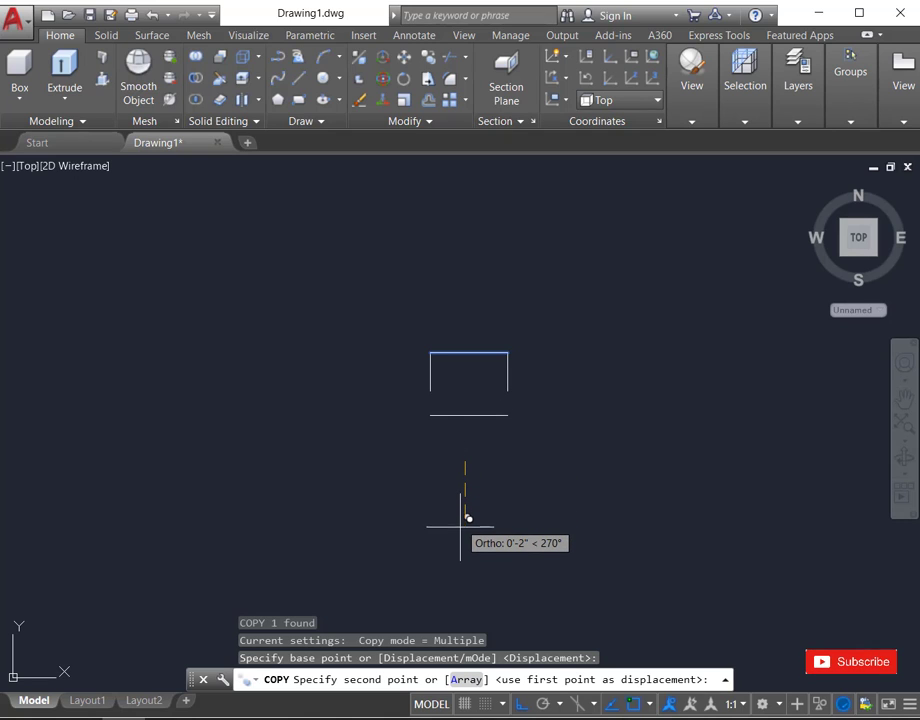
pyautogui.click(550, 488)
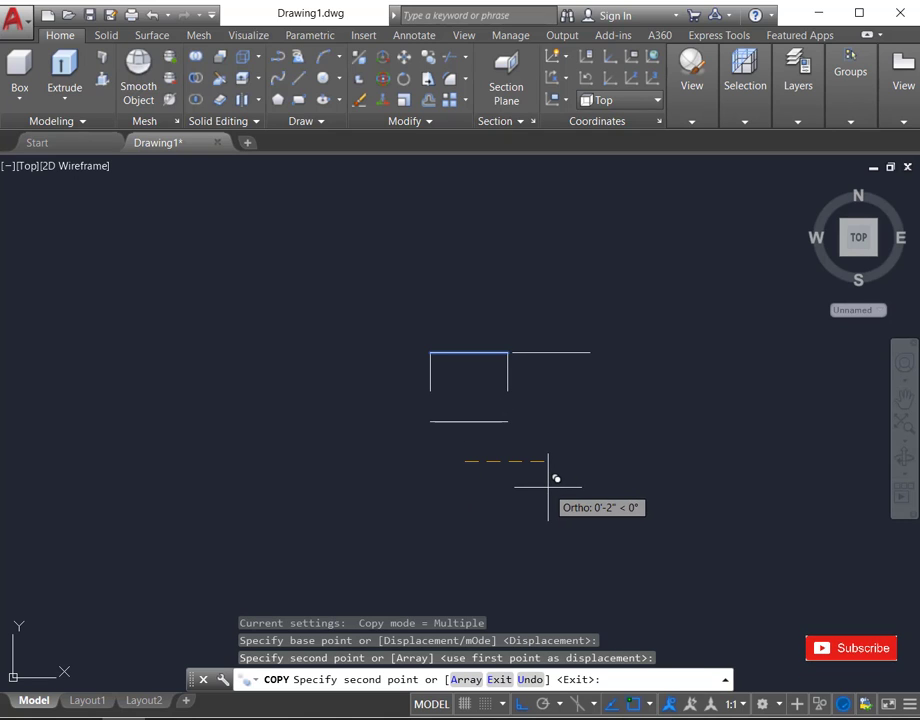
pyautogui.press('Escape')
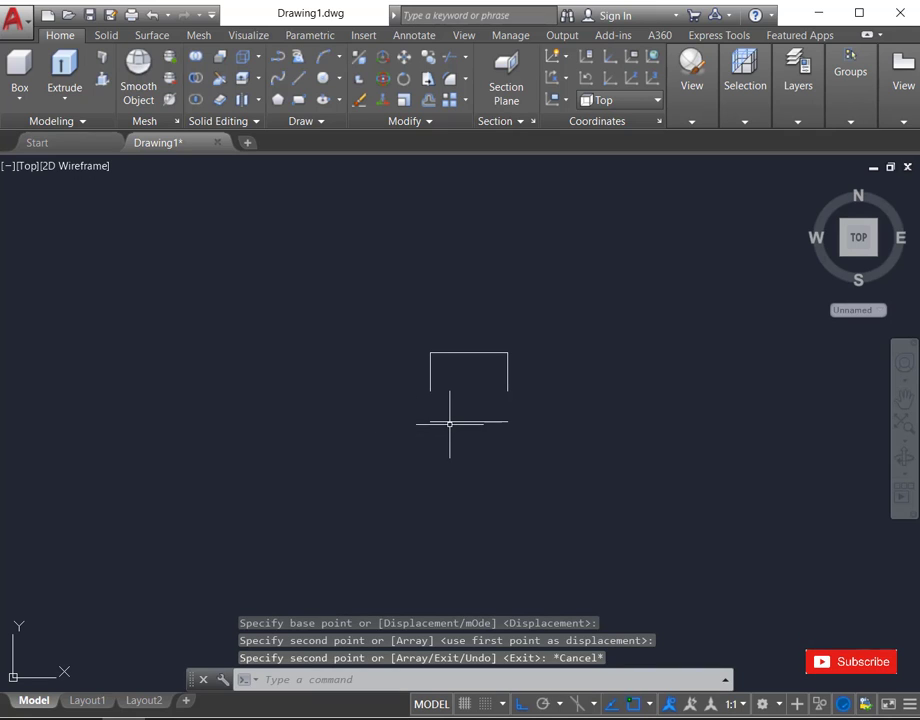
# - Shorten the lower horizontal line by 0.5 inch at each end, keeping it centred under the upper line
pyautogui.click(450, 422)
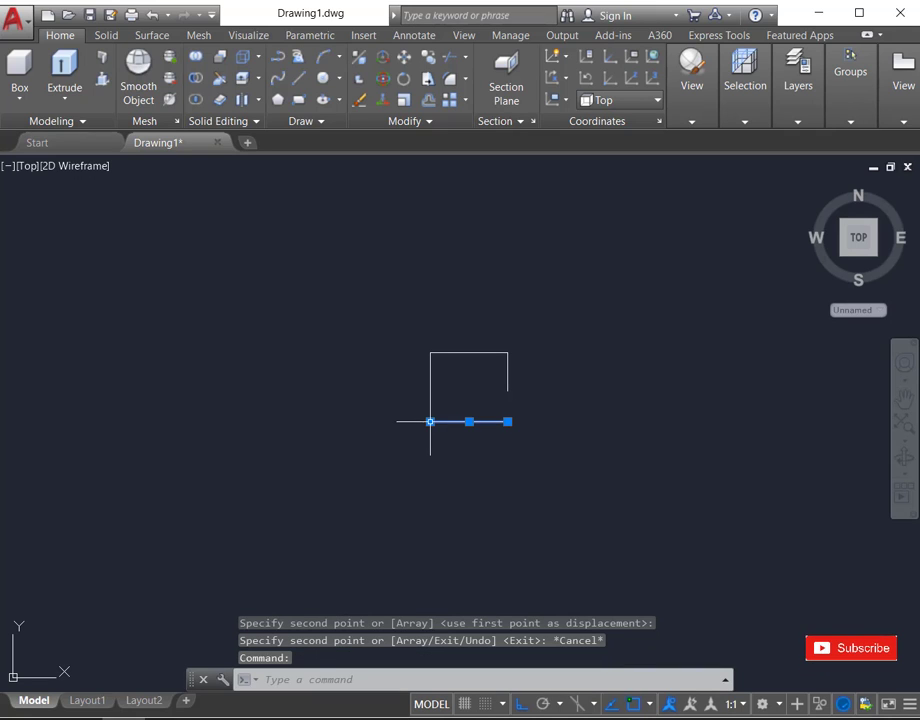
pyautogui.click(430, 421)
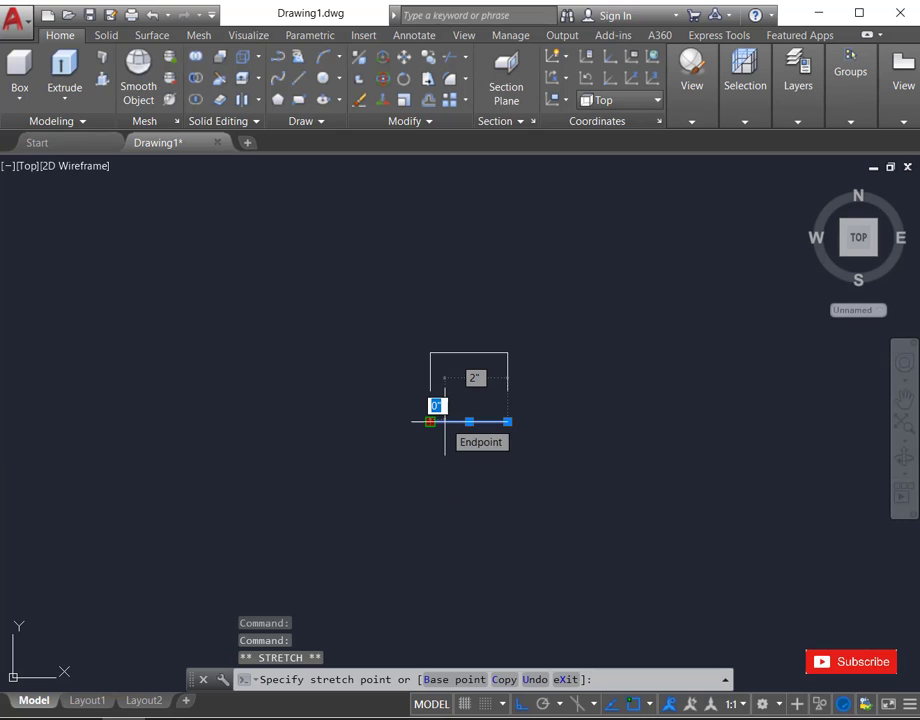
pyautogui.write('.5')
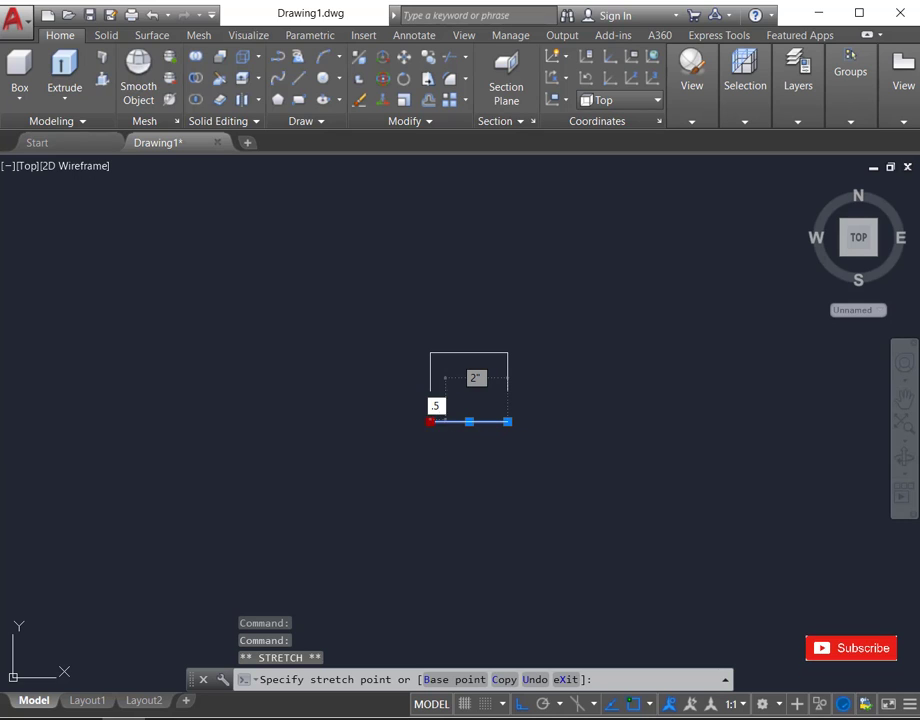
pyautogui.press('Return')
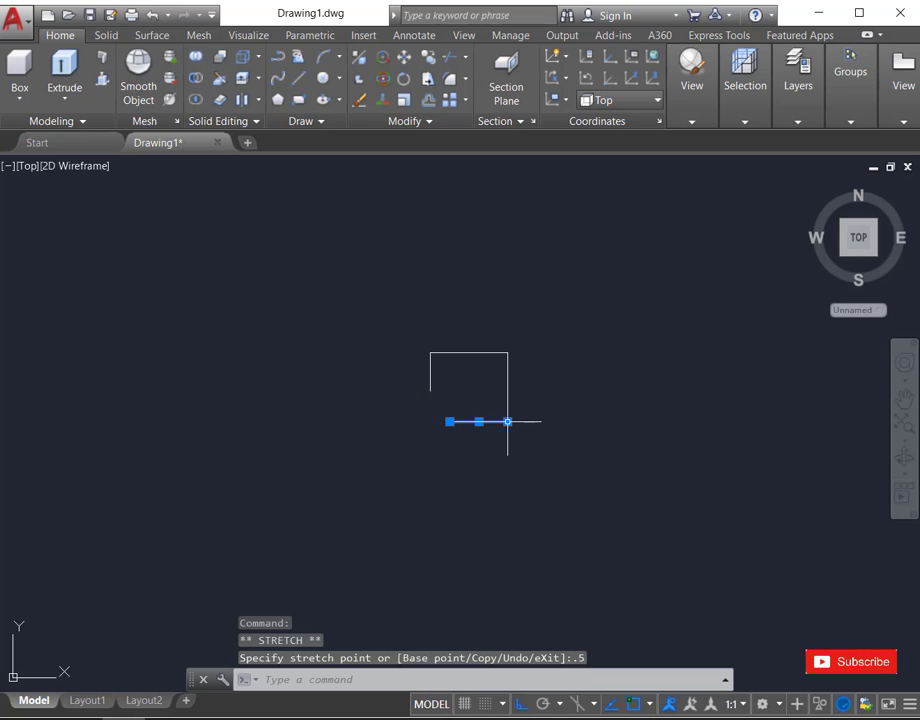
pyautogui.click(508, 422)
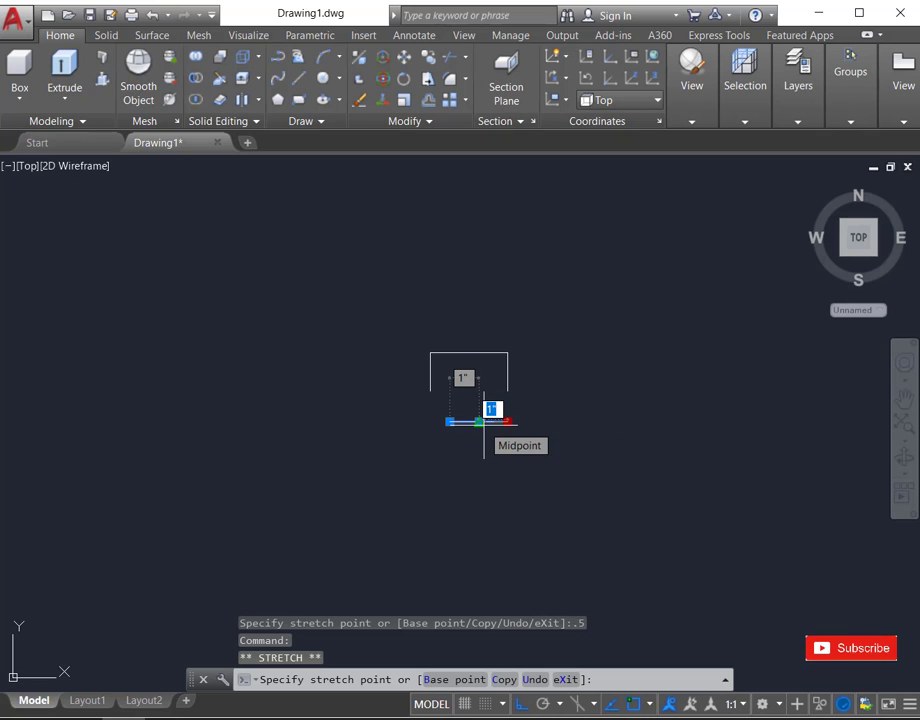
pyautogui.write('.')
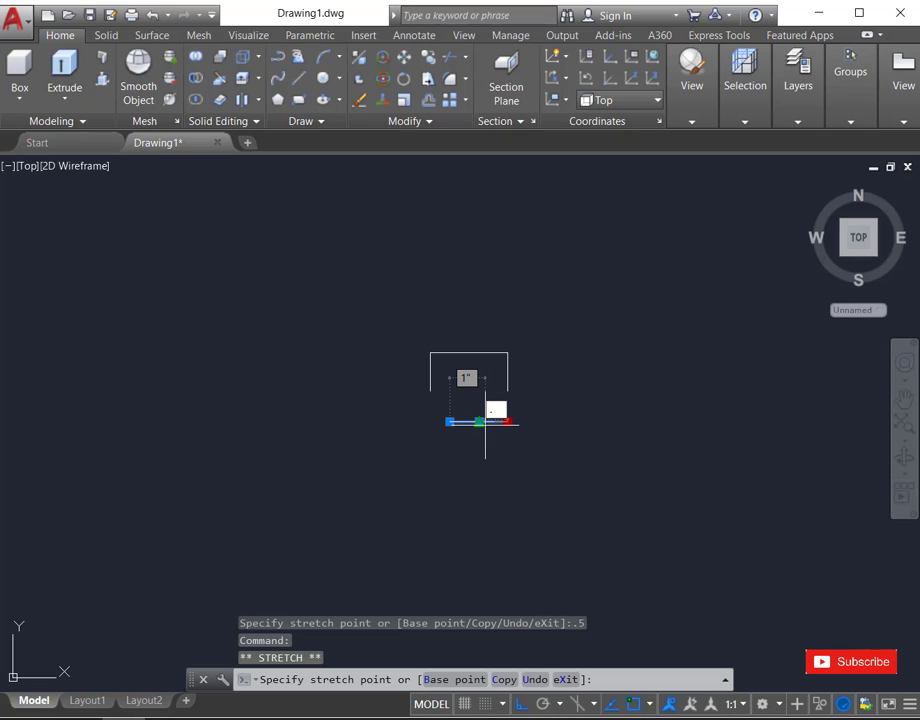
pyautogui.write('5')
pyautogui.press('Return')
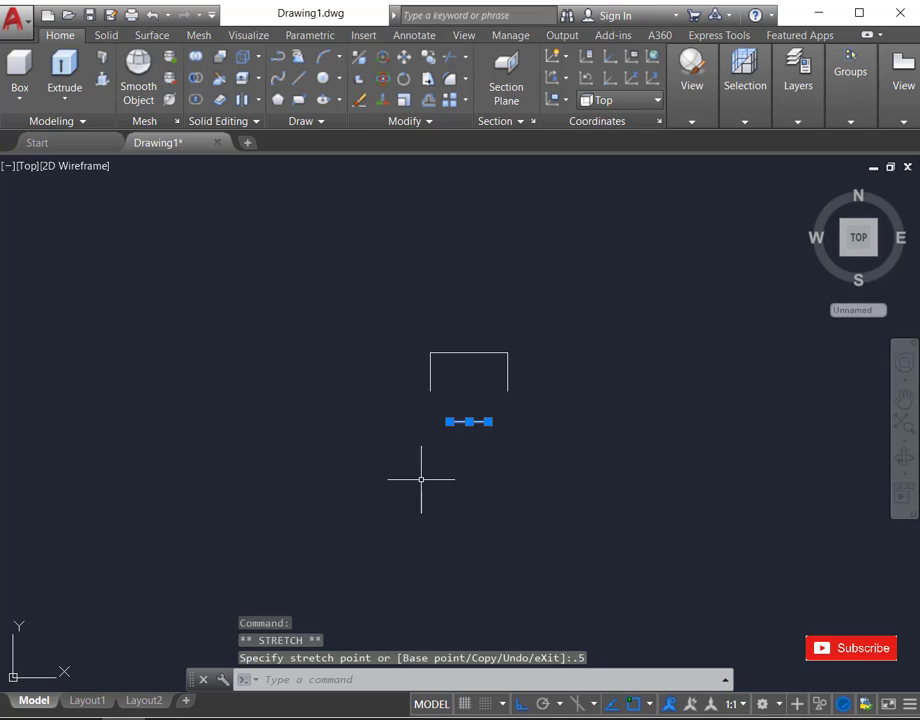
pyautogui.press('Escape')
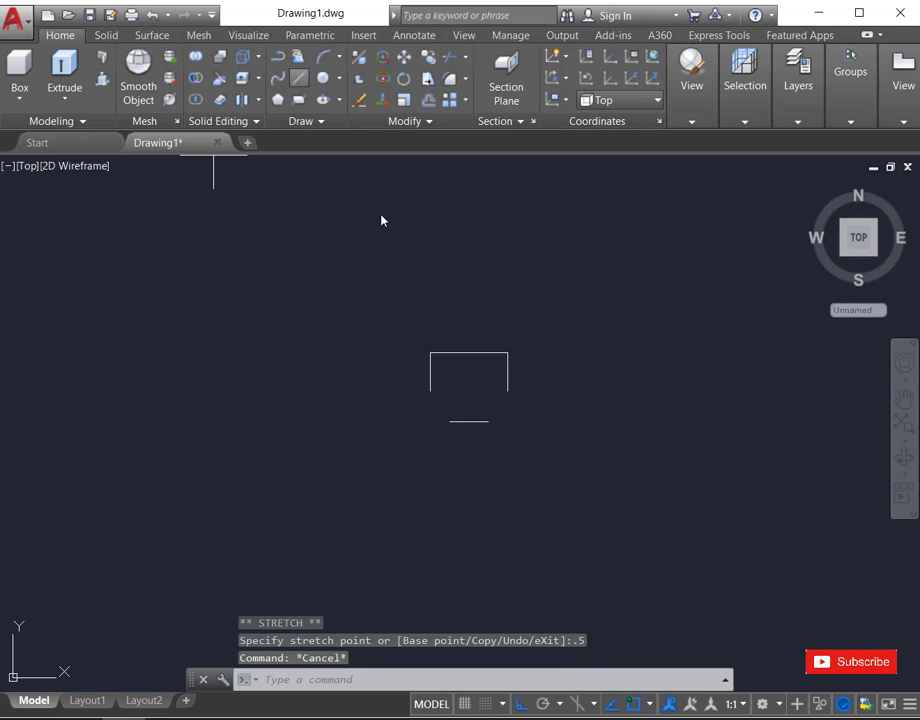
# - Draw two slanted lines connecting the lower ends of the vertical lines to the ends of the short bottom line
pyautogui.write('l')
pyautogui.press('Return')
pyautogui.click(430, 391)
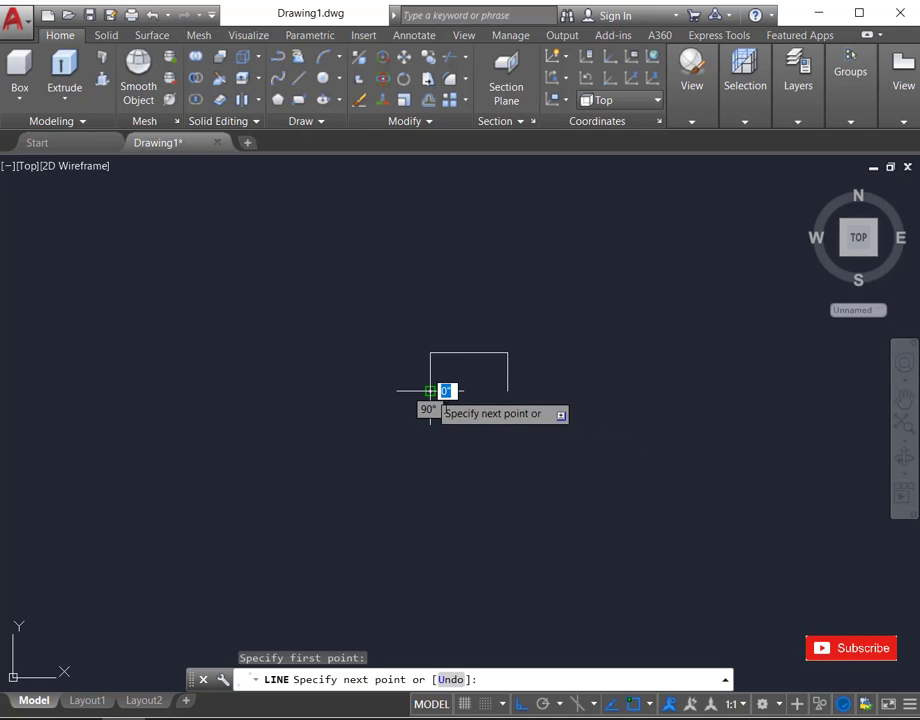
pyautogui.click(450, 421)
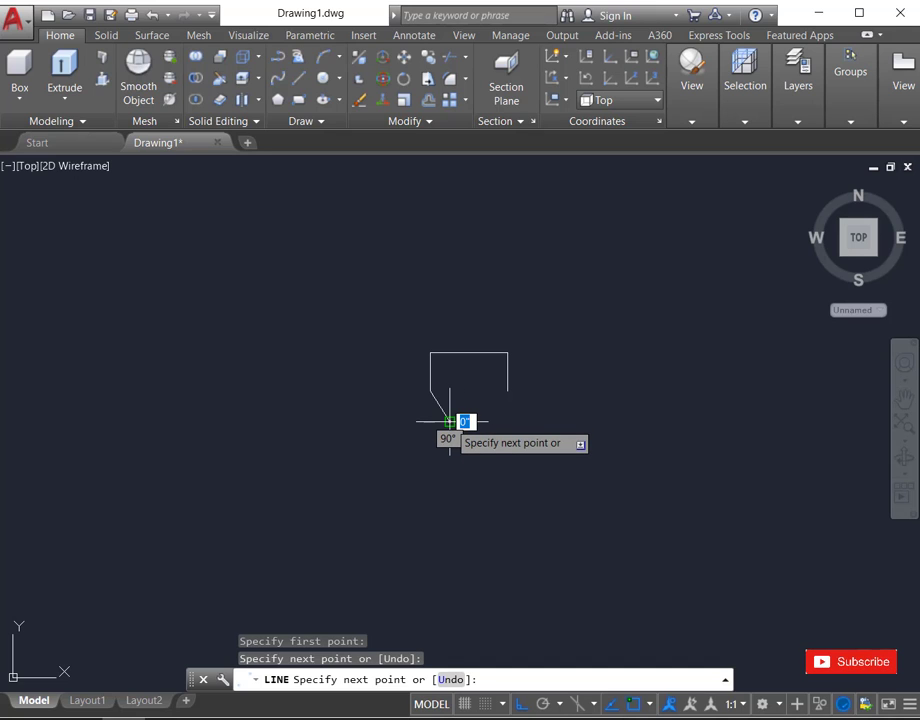
pyautogui.press('Return')
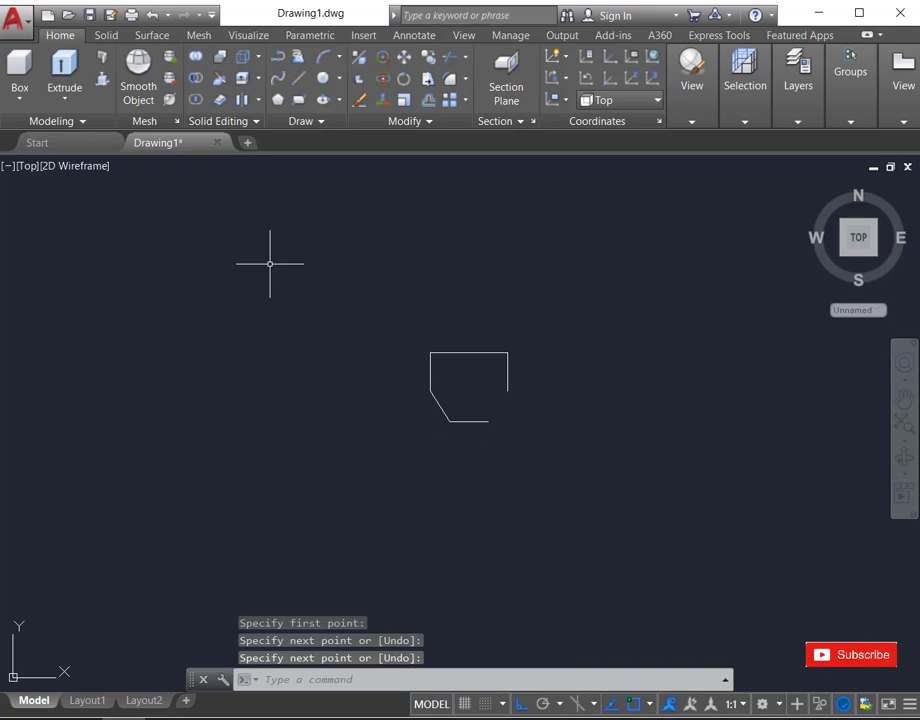
pyautogui.click(299, 77)
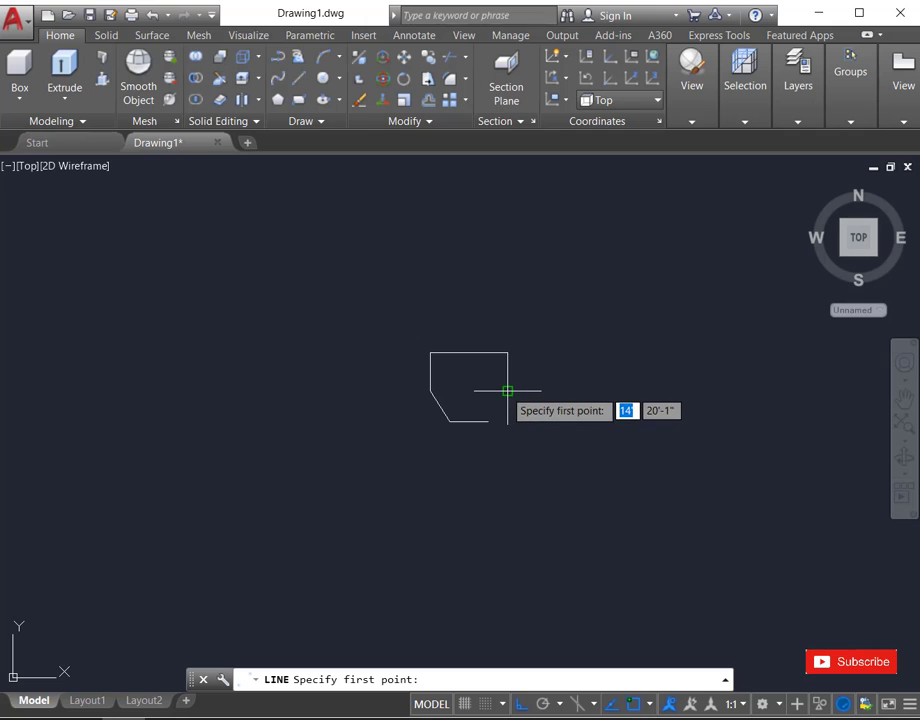
pyautogui.click(507, 391)
pyautogui.click(488, 421)
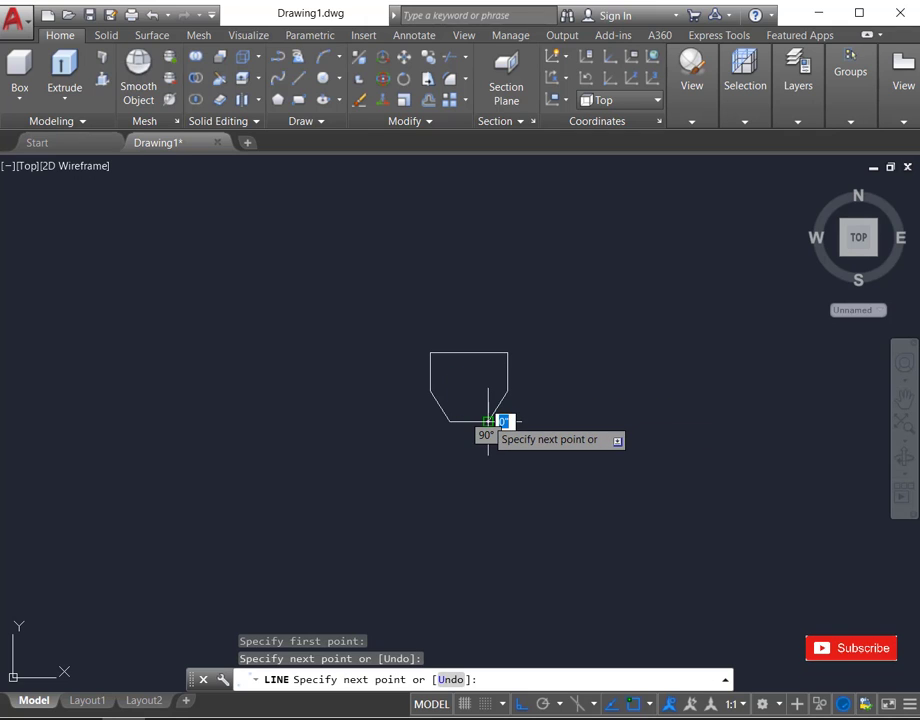
pyautogui.press('Return')
# - Join all six lines of the small profile into one closed polyline
pyautogui.click(355, 295)
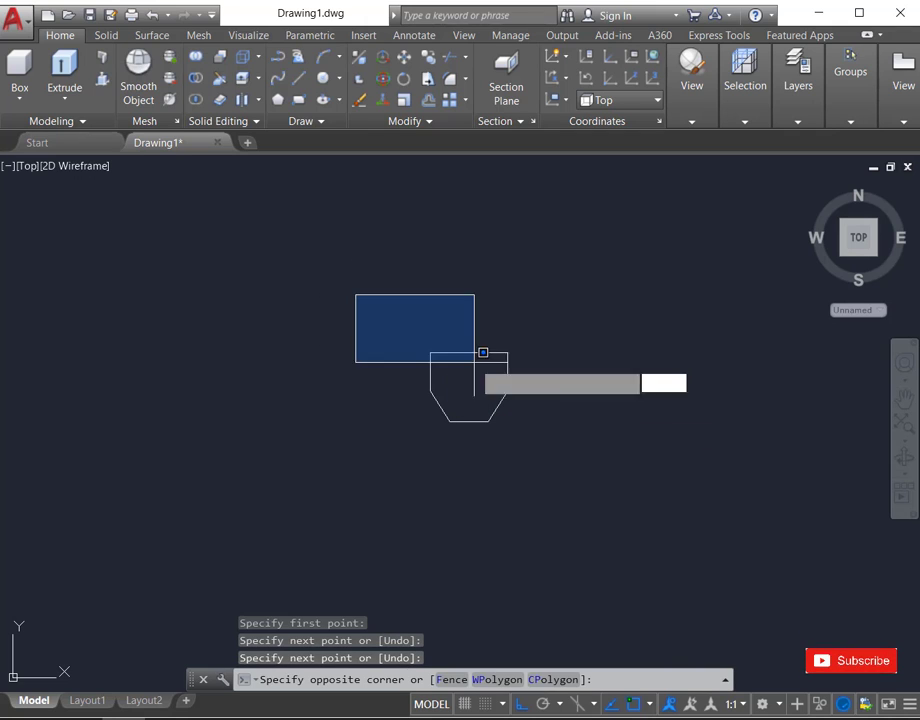
pyautogui.click(601, 451)
pyautogui.write('J')
pyautogui.press('Return')
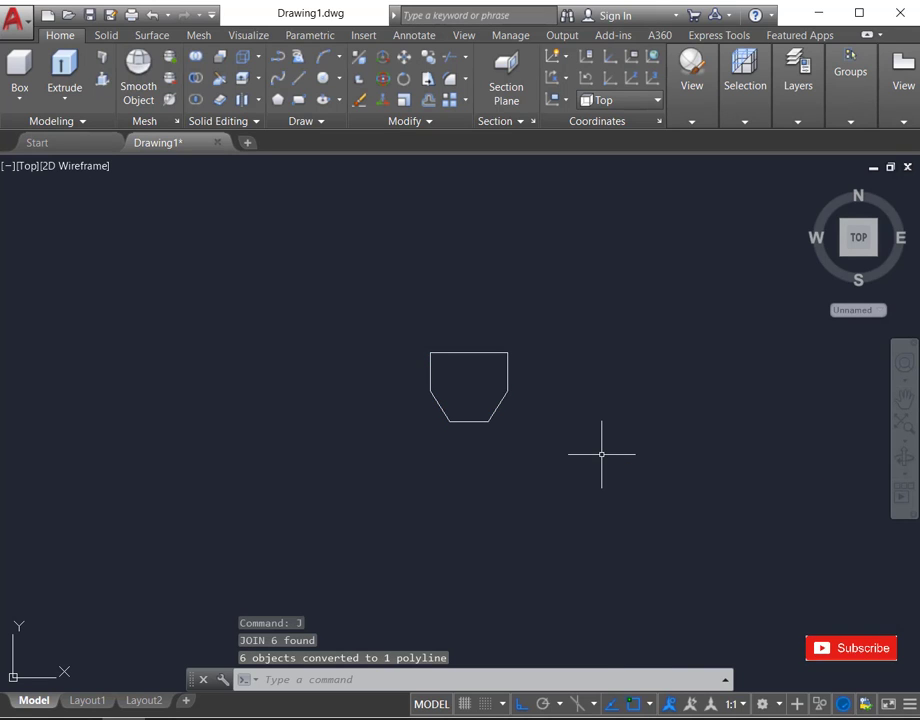
# - Show the model from the SW Isometric view in the Shades of Gray visual style
pyautogui.click(30, 167)
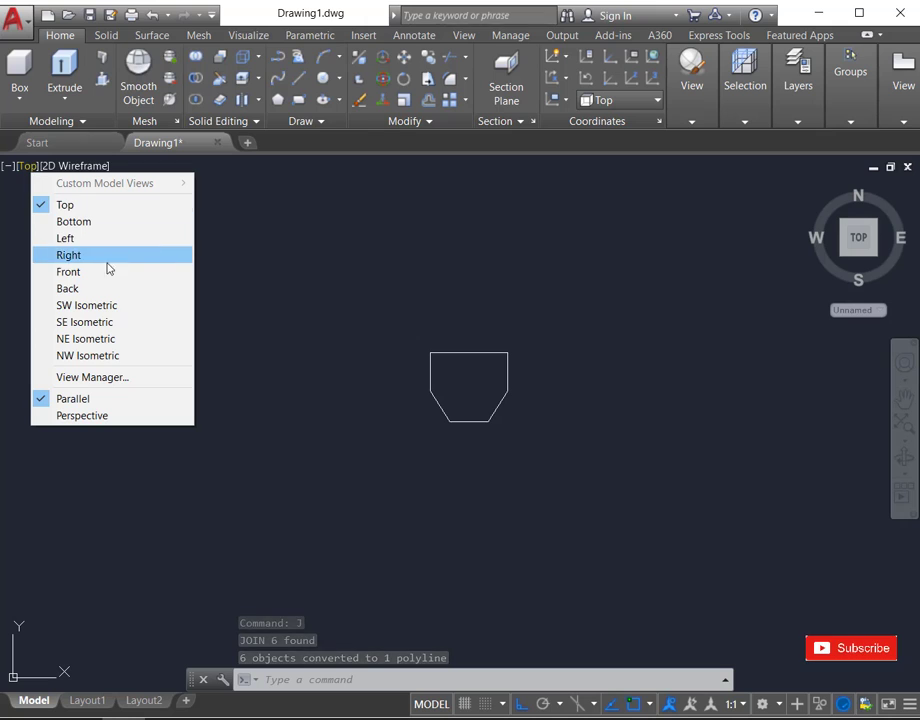
pyautogui.click(104, 309)
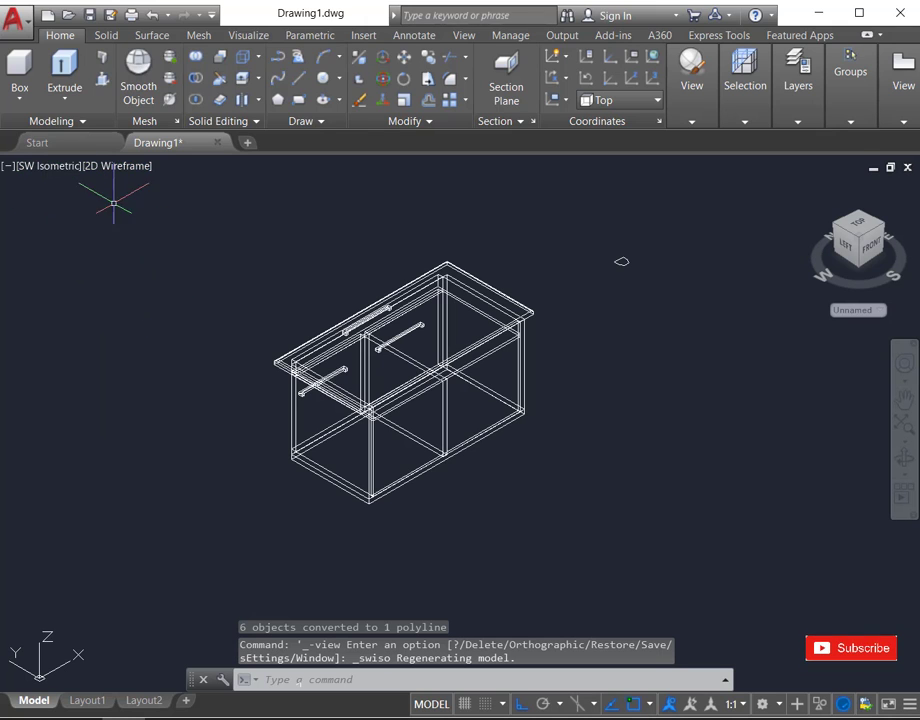
pyautogui.click(118, 168)
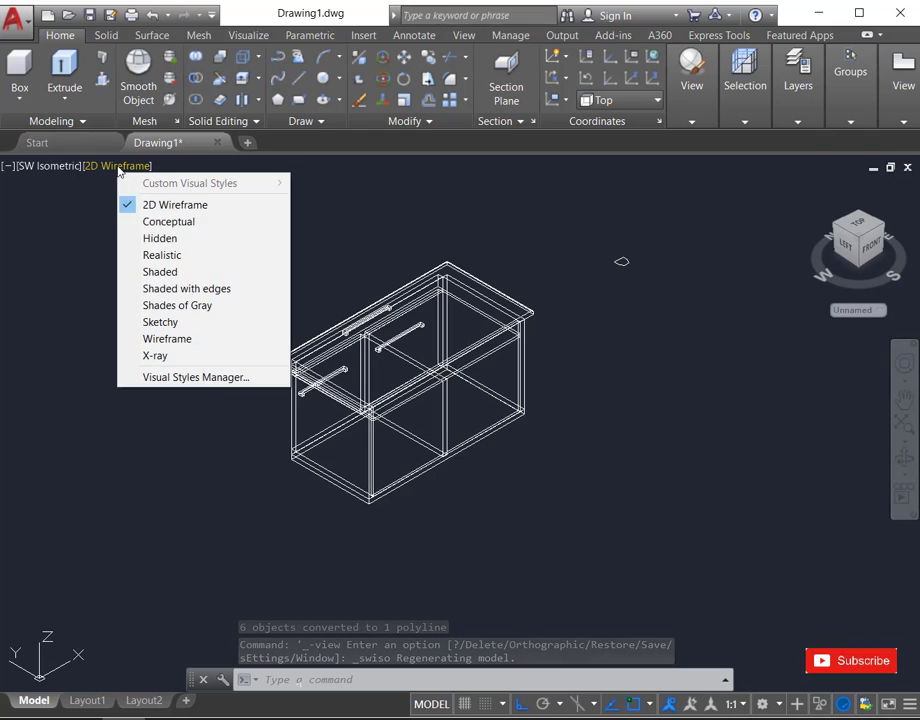
pyautogui.click(175, 306)
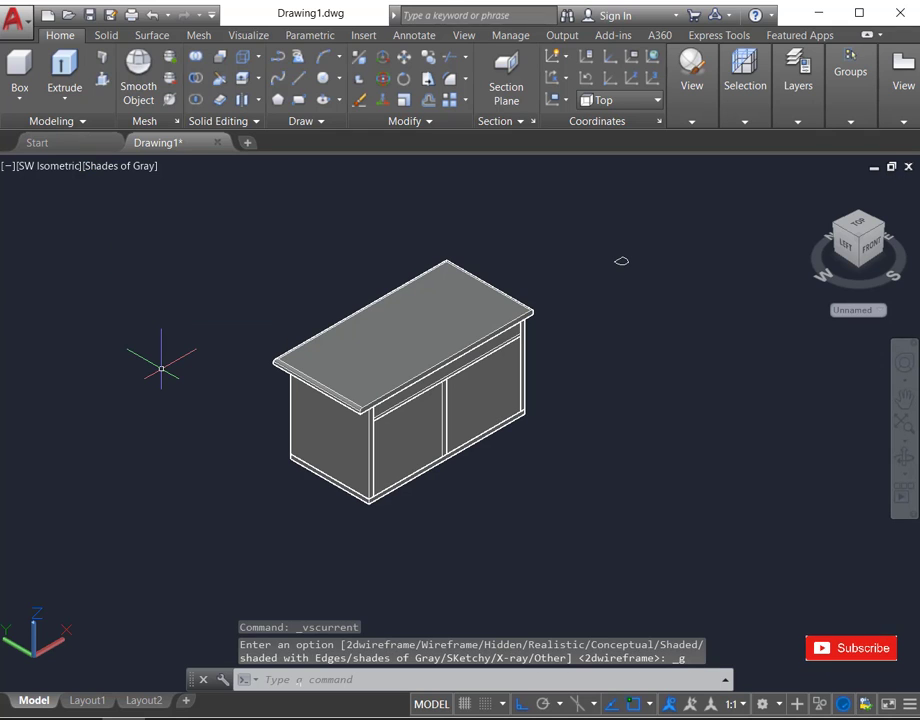
pyautogui.scroll(5, 677, 237)
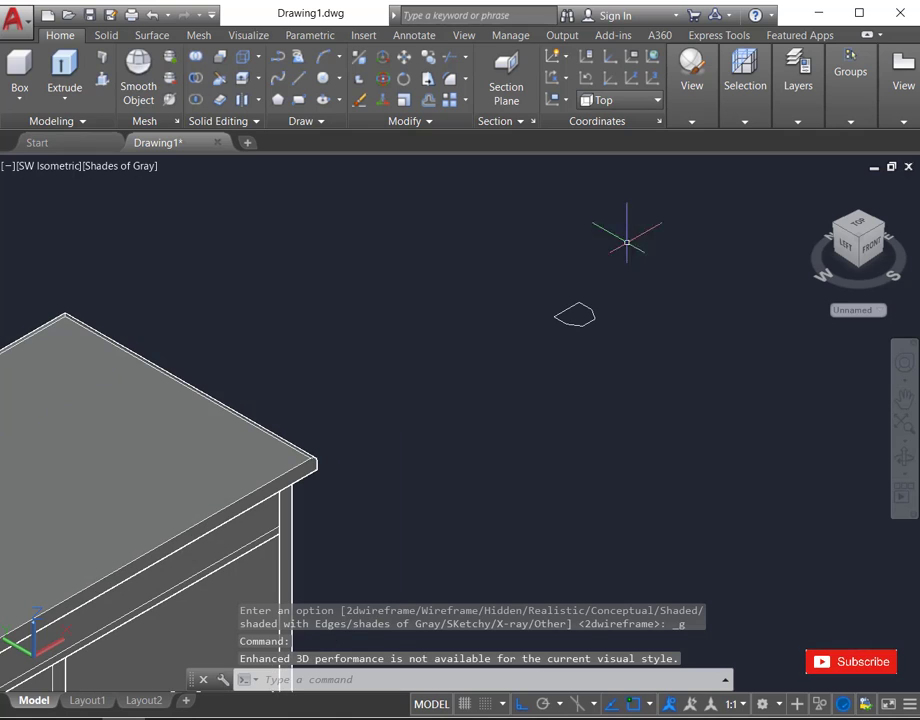
# - Extrude the small closed six-sided profile to a height of 1 inch to make a solid foot
pyautogui.click(78, 66)
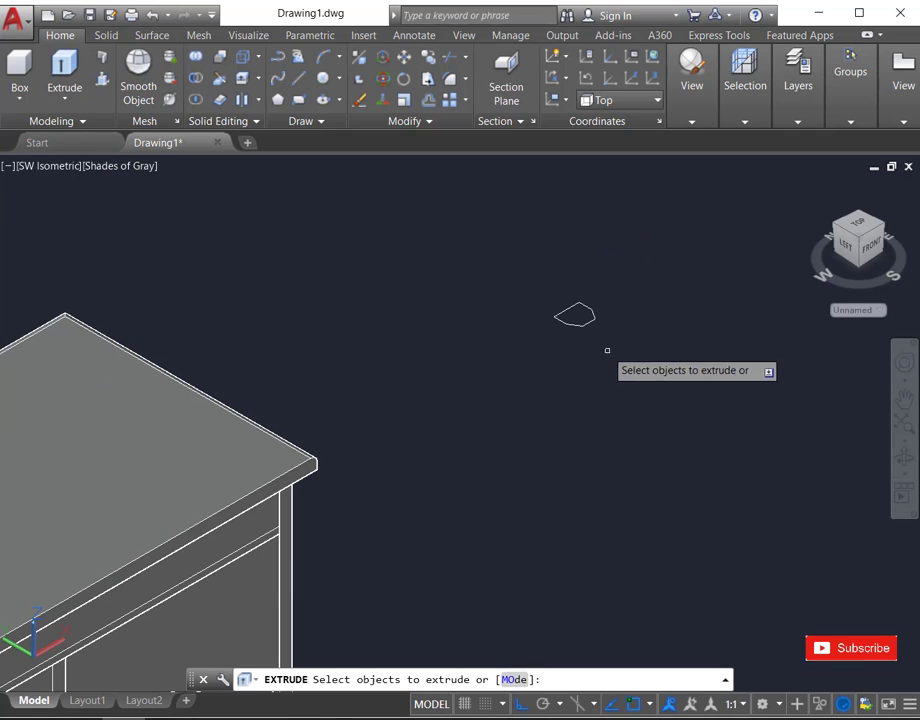
pyautogui.click(575, 322)
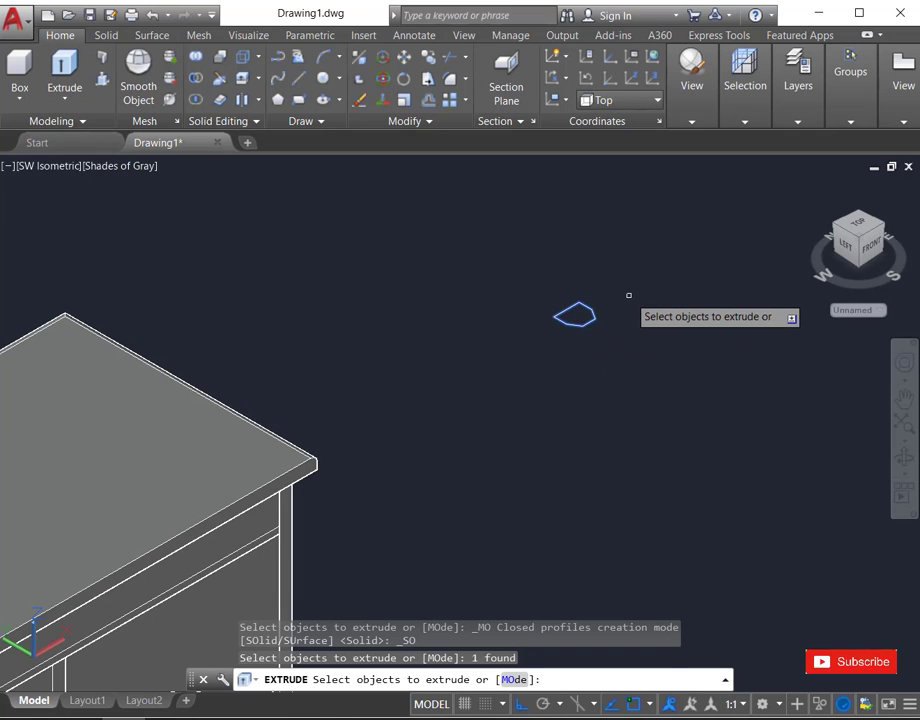
pyautogui.press('Return')
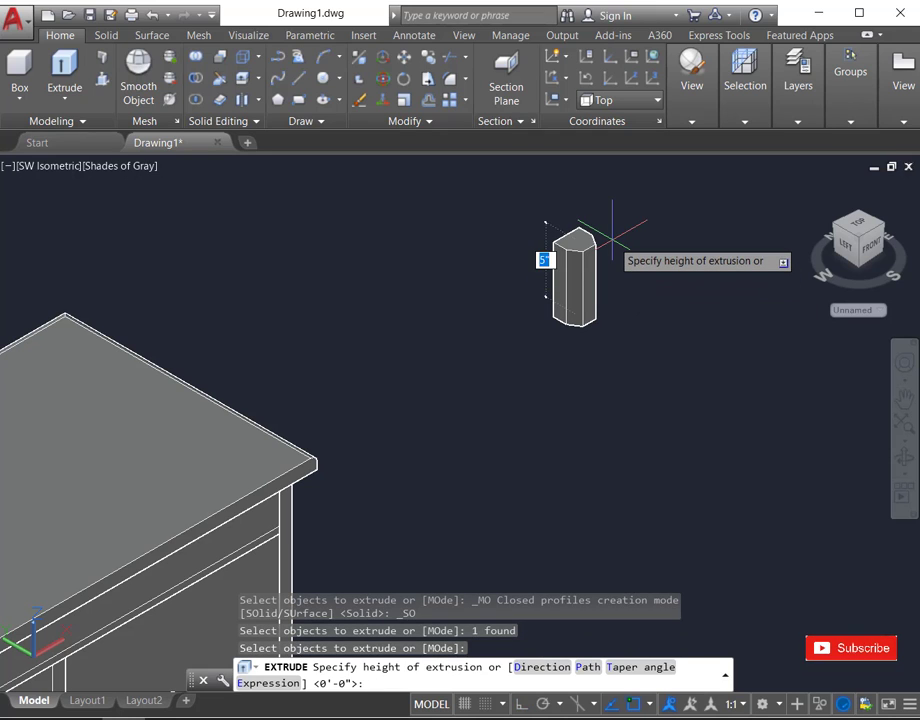
pyautogui.press('Return')
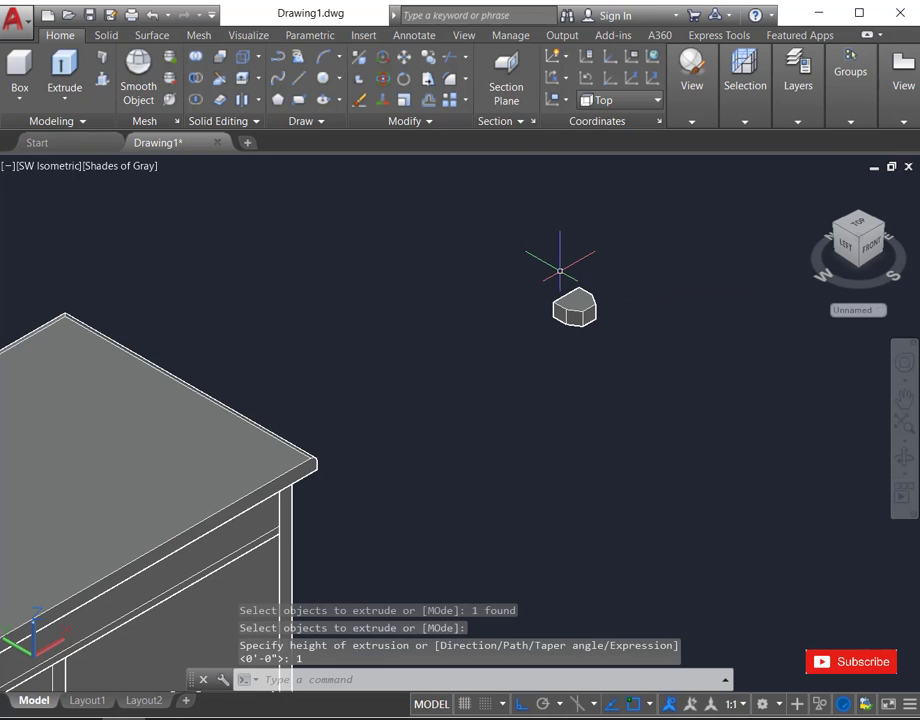
# - Rotate the foot solid 90 degrees in 3D about the X axis so that its tapered end points down
pyautogui.click(552, 266)
pyautogui.click(663, 367)
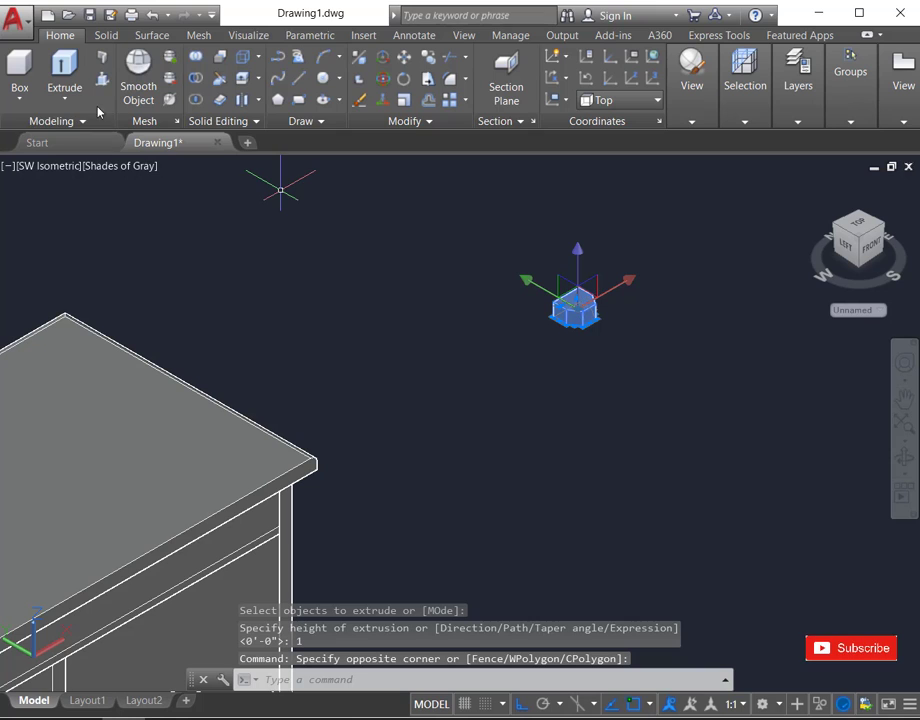
pyautogui.click(380, 83)
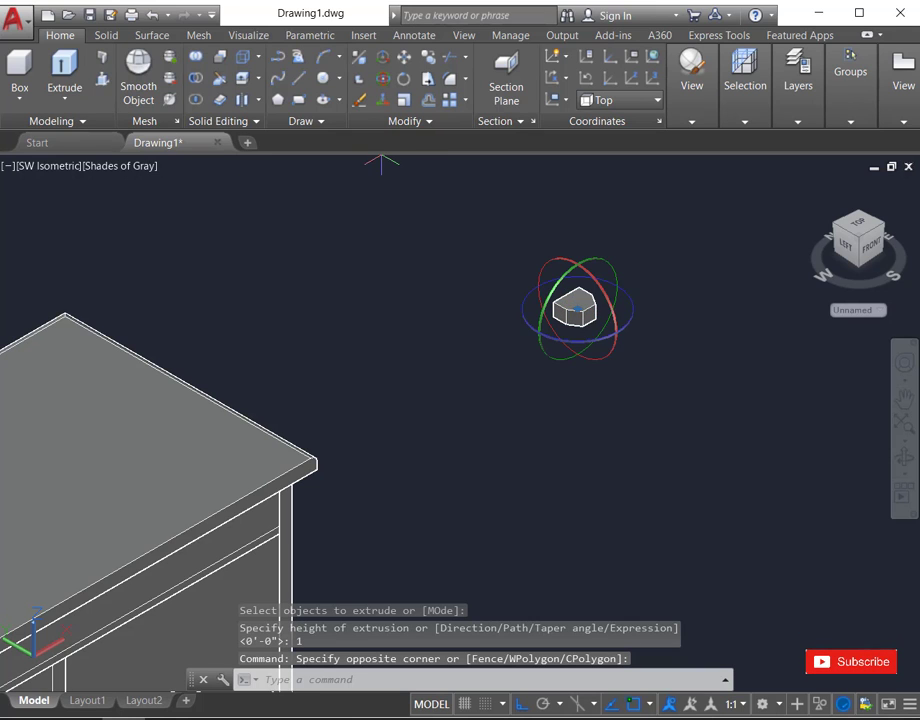
pyautogui.click(610, 310)
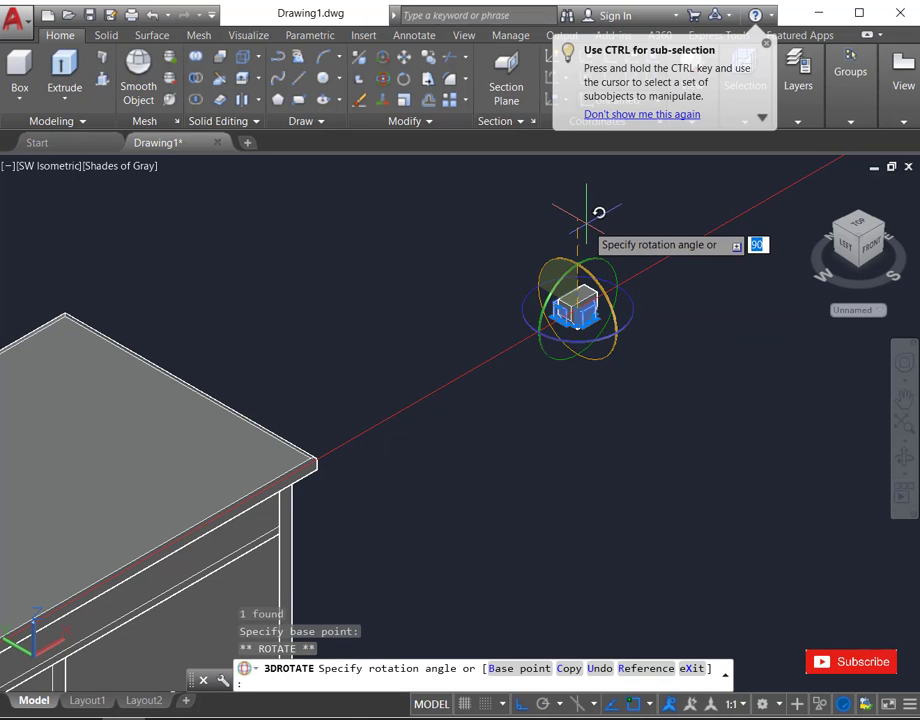
pyautogui.press('Escape')
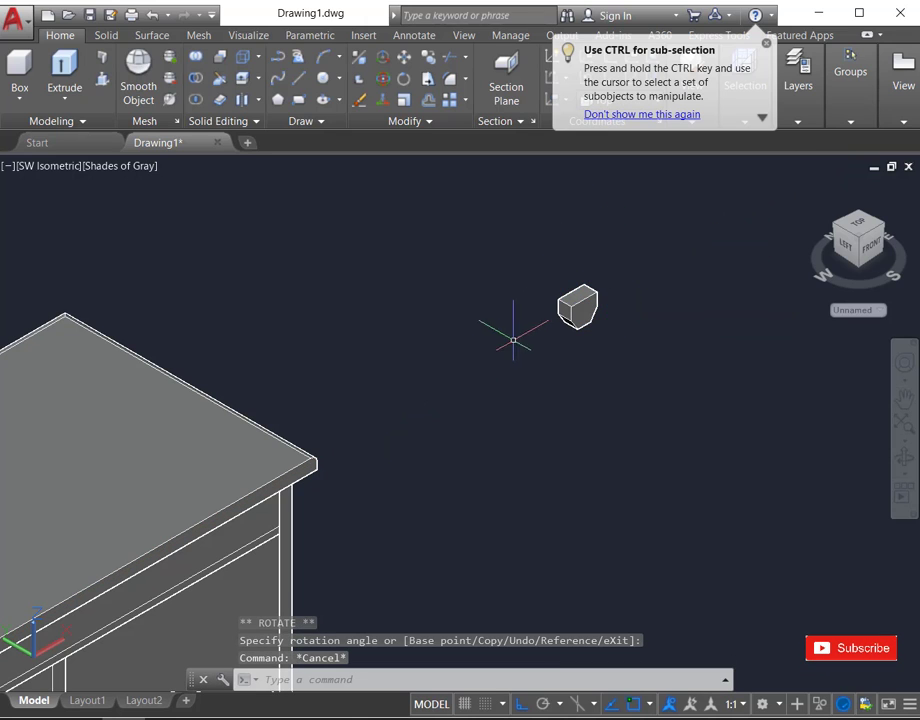
# - Move the foot from its top face to the underside of the cabinet base at the nearest bottom corner
pyautogui.scroll(-2, 525, 325)
pyautogui.scroll(5, 536, 298)
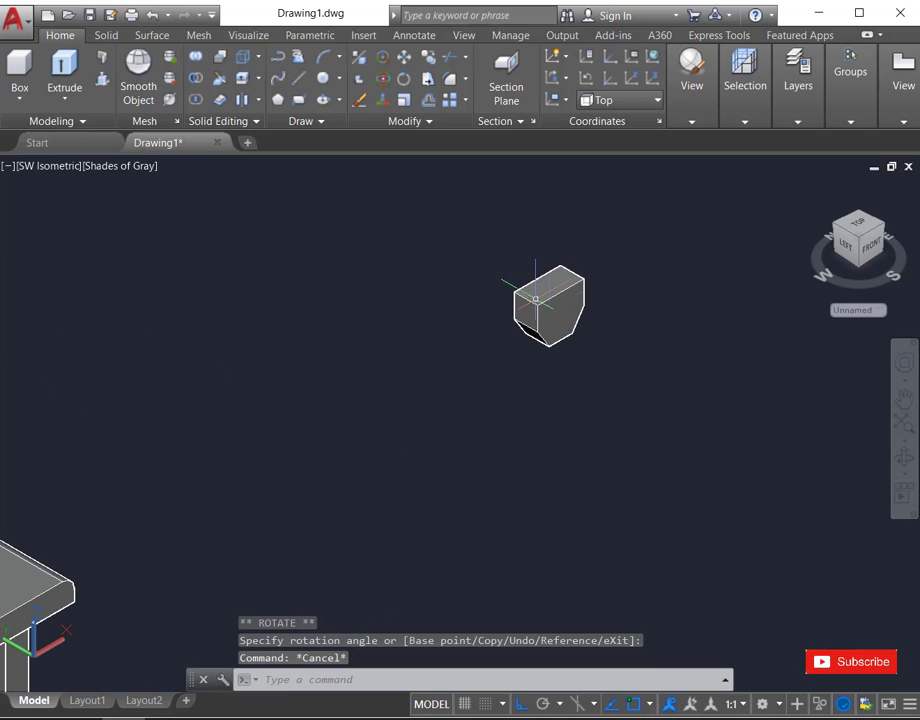
pyautogui.click(538, 298)
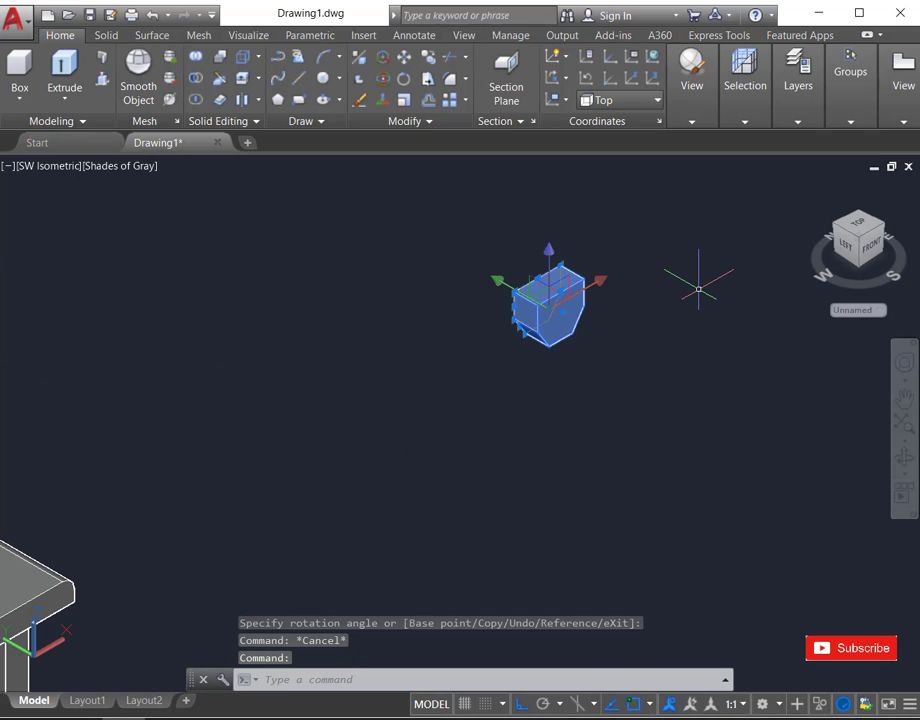
pyautogui.press('Return')
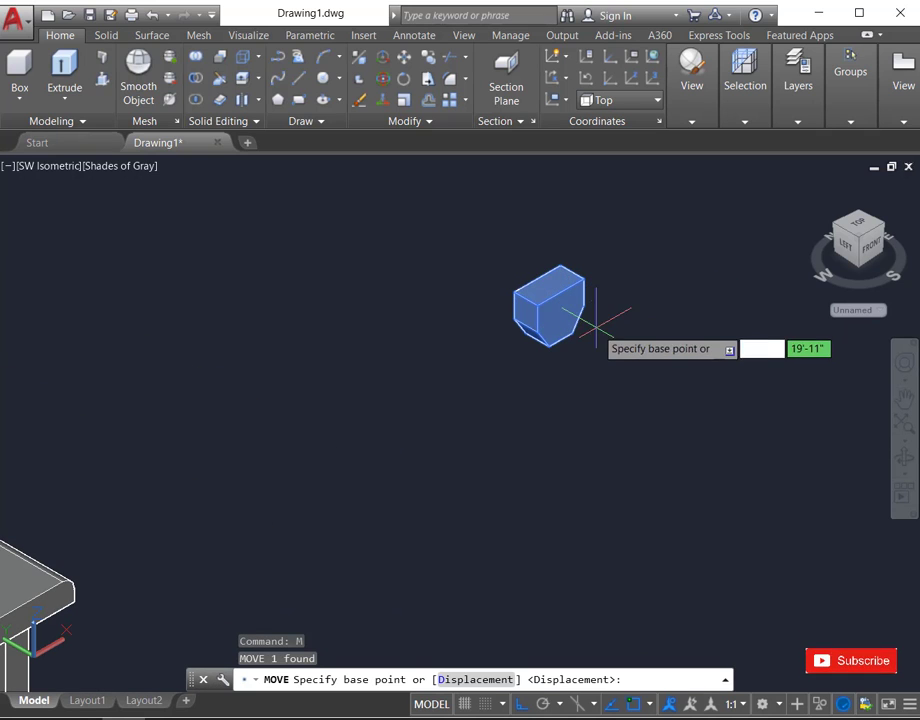
pyautogui.click(545, 290)
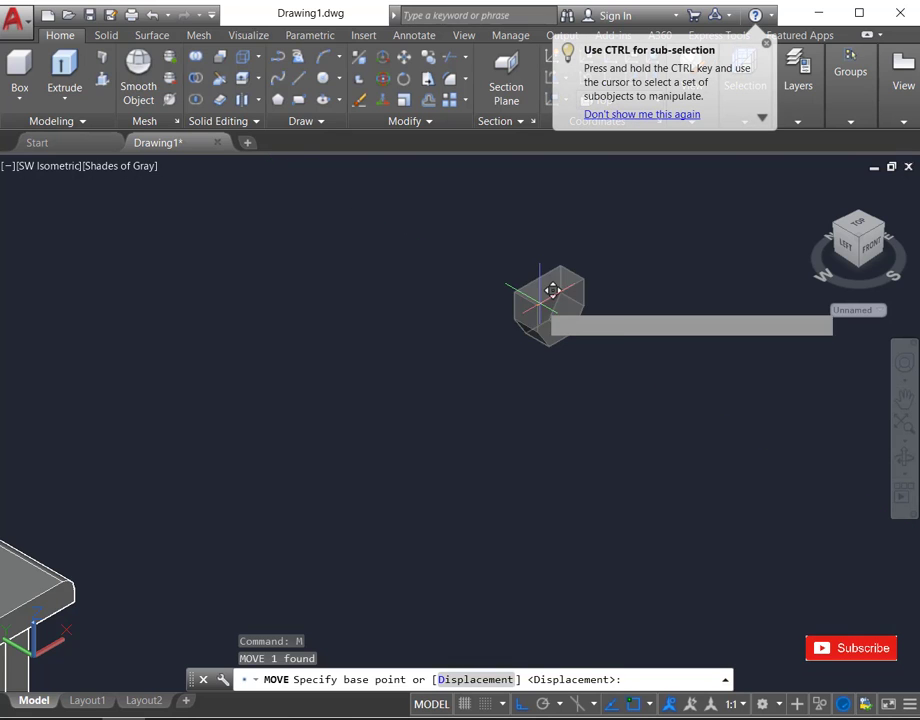
pyautogui.scroll(-6, 551, 300)
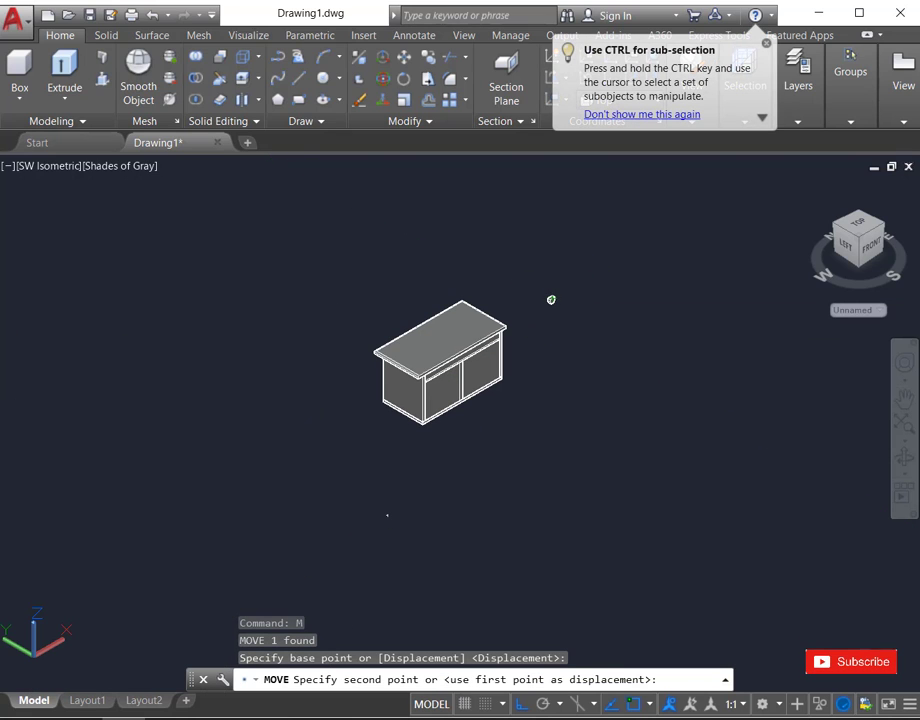
pyautogui.scroll(8, 464, 438)
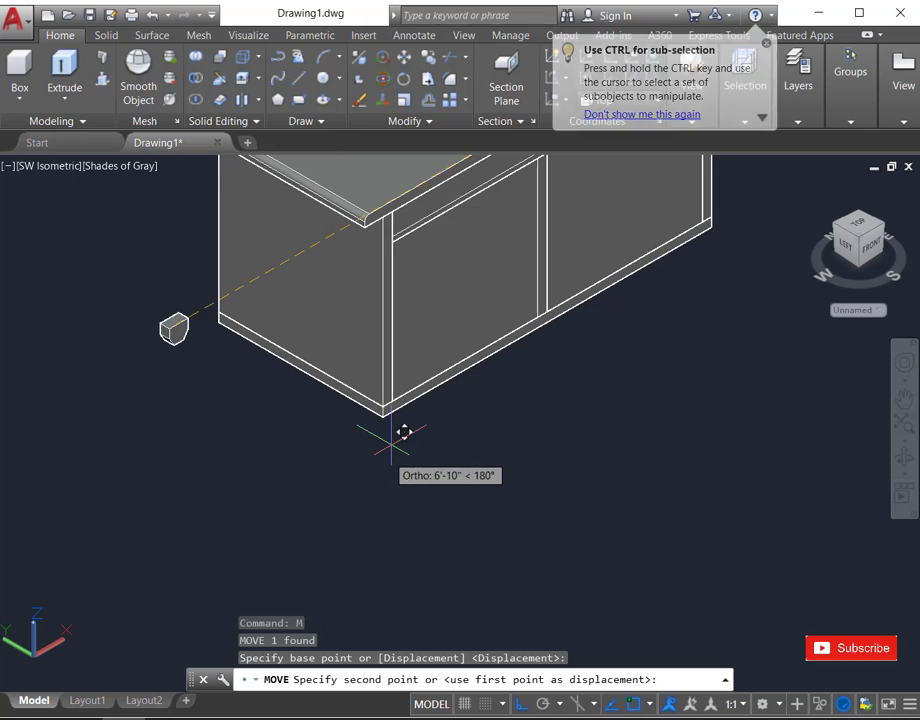
pyautogui.click(386, 419)
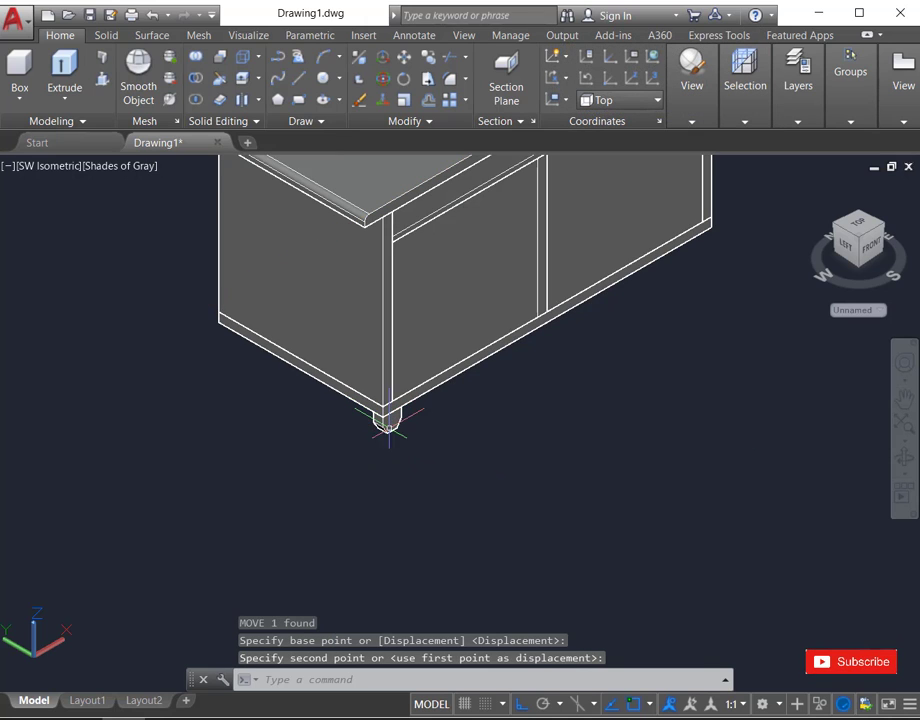
pyautogui.click(388, 420)
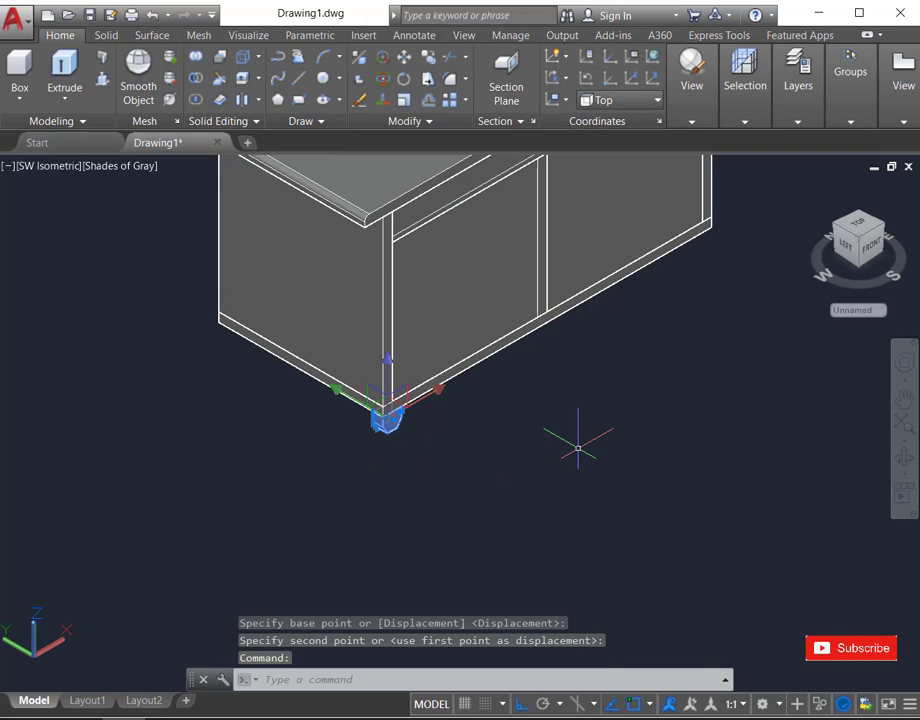
pyautogui.write('CO')
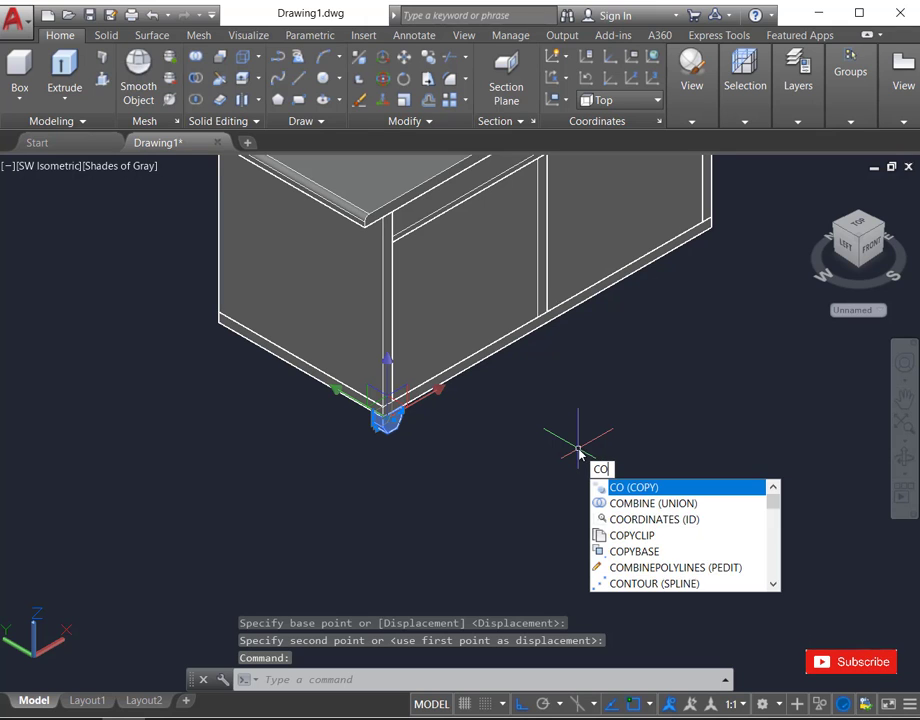
pyautogui.press('Return')
pyautogui.scroll(5, 362, 430)
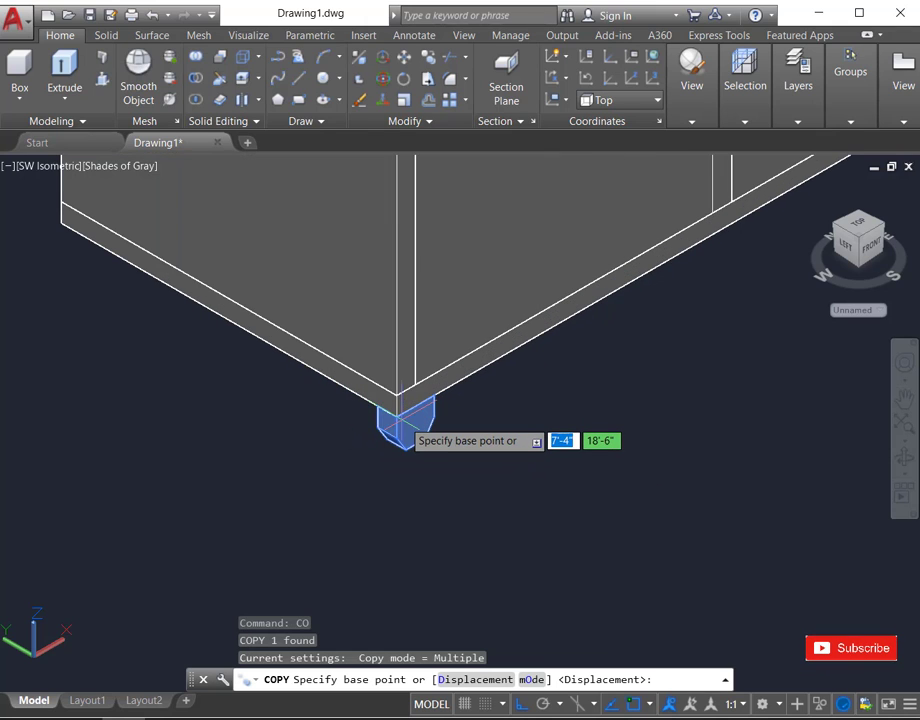
pyautogui.click(388, 413)
pyautogui.scroll(-6, 390, 405)
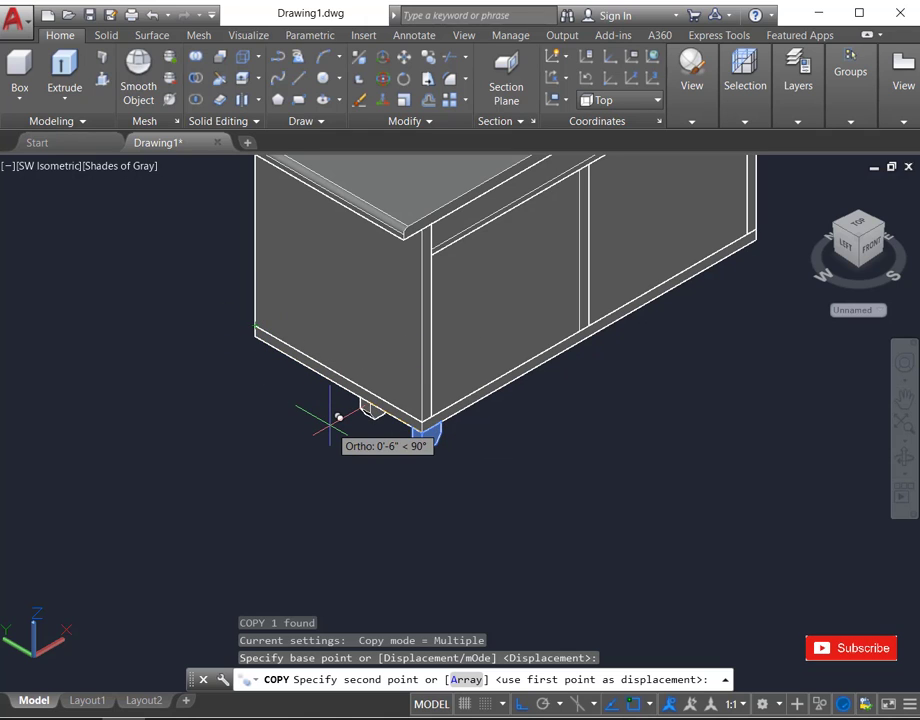
pyautogui.press('Escape')
# - Copy the foot from its top outer corner to the far bottom corner of the cabinet's left side
pyautogui.scroll(5, 431, 461)
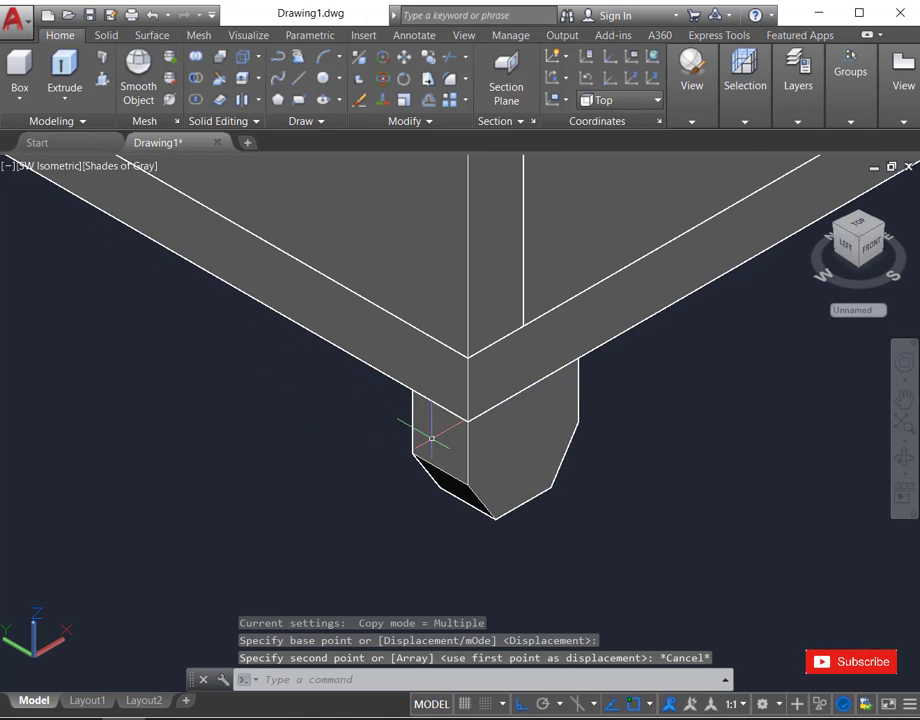
pyautogui.click(536, 451)
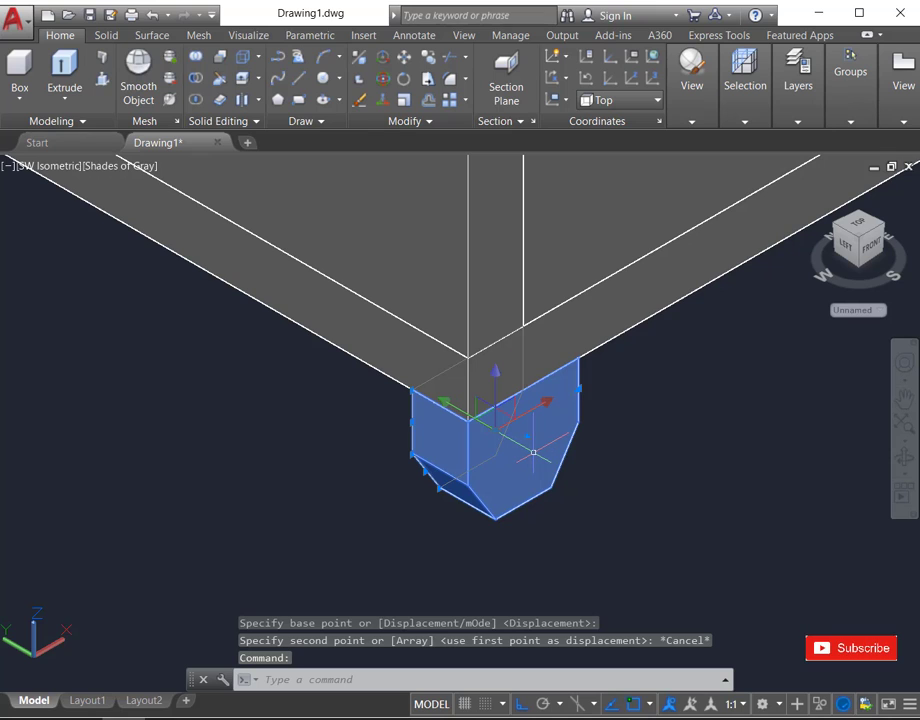
pyautogui.write('co')
pyautogui.press('Return')
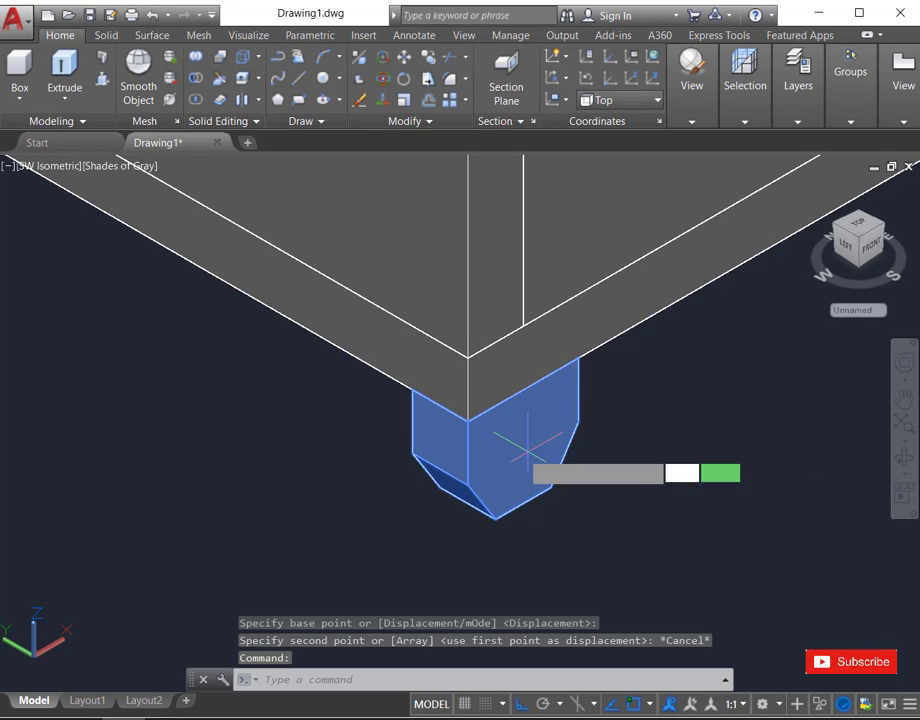
pyautogui.click(412, 390)
pyautogui.scroll(-4, 397, 470)
pyautogui.scroll(2, 398, 470)
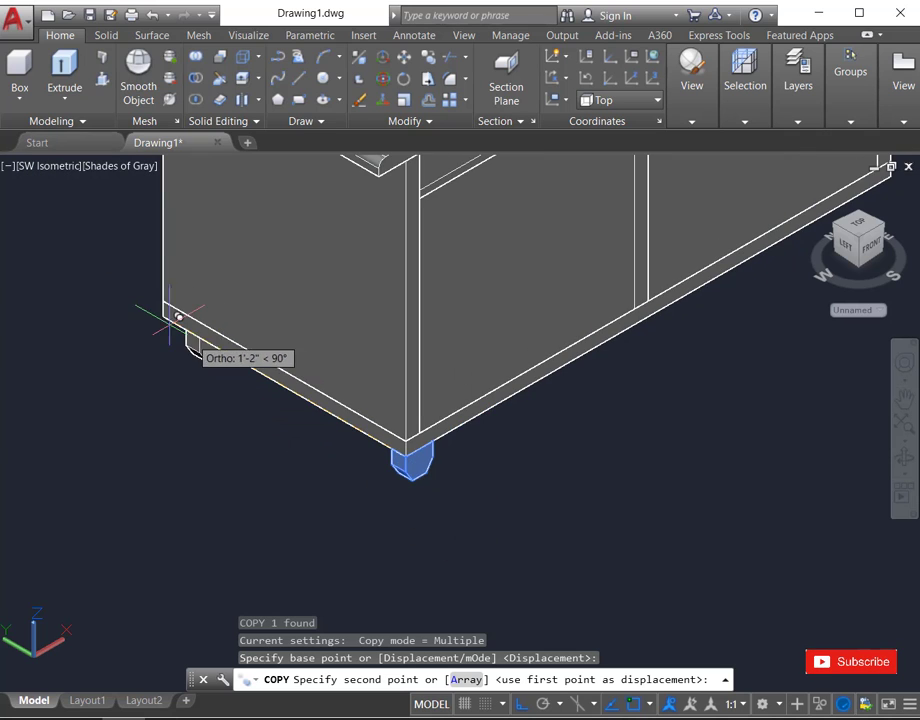
pyautogui.scroll(3, 168, 312)
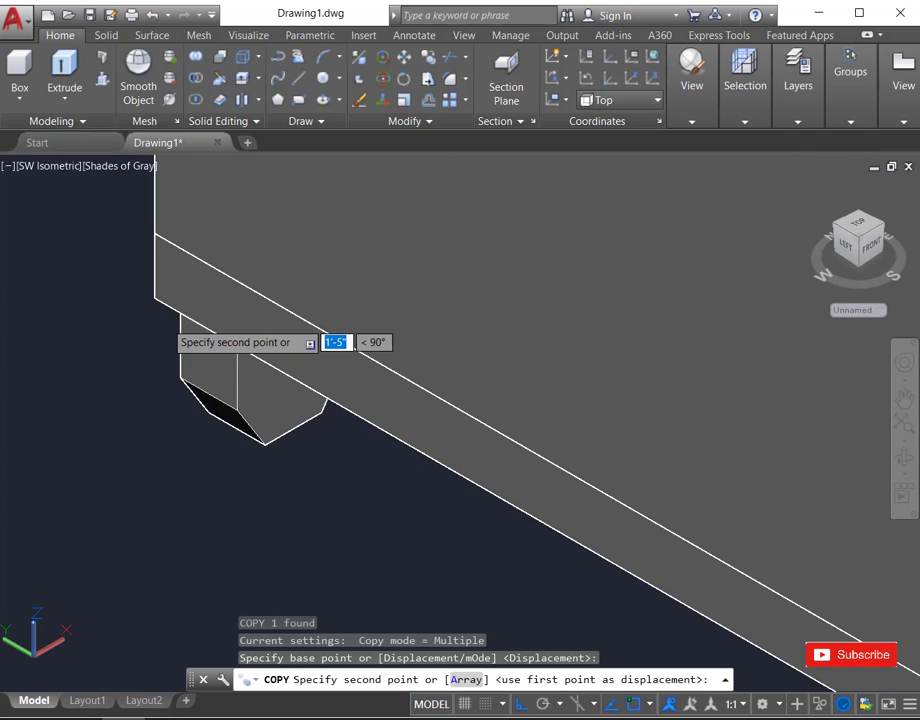
pyautogui.click(155, 298)
pyautogui.press('Escape')
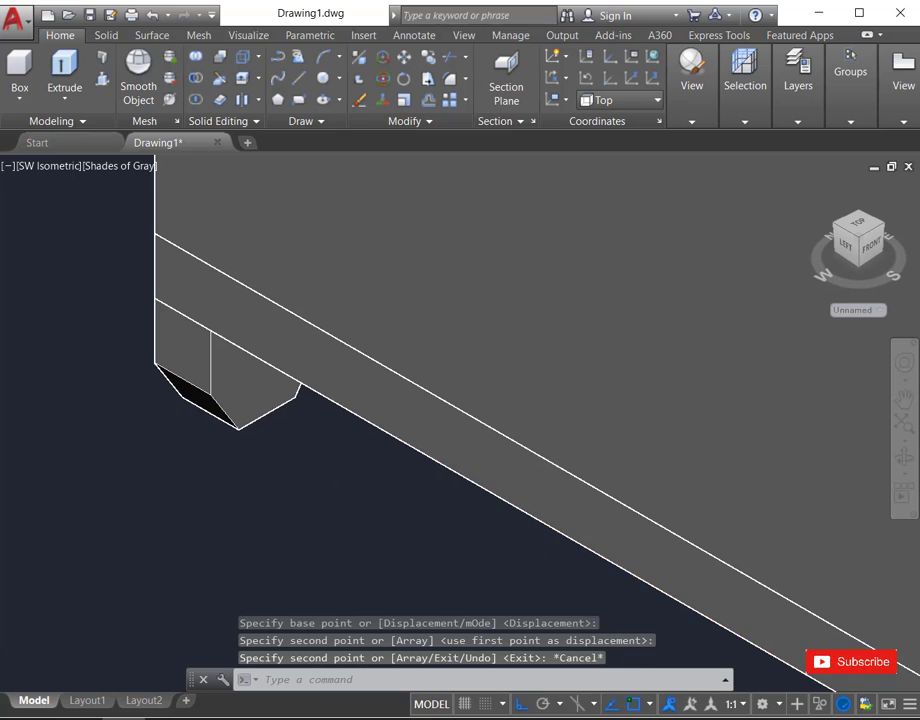
# - Move both feet together about 3 inches inward along the X axis from the cabinet's left side
pyautogui.scroll(-5, 328, 476)
pyautogui.scroll(4, 328, 476)
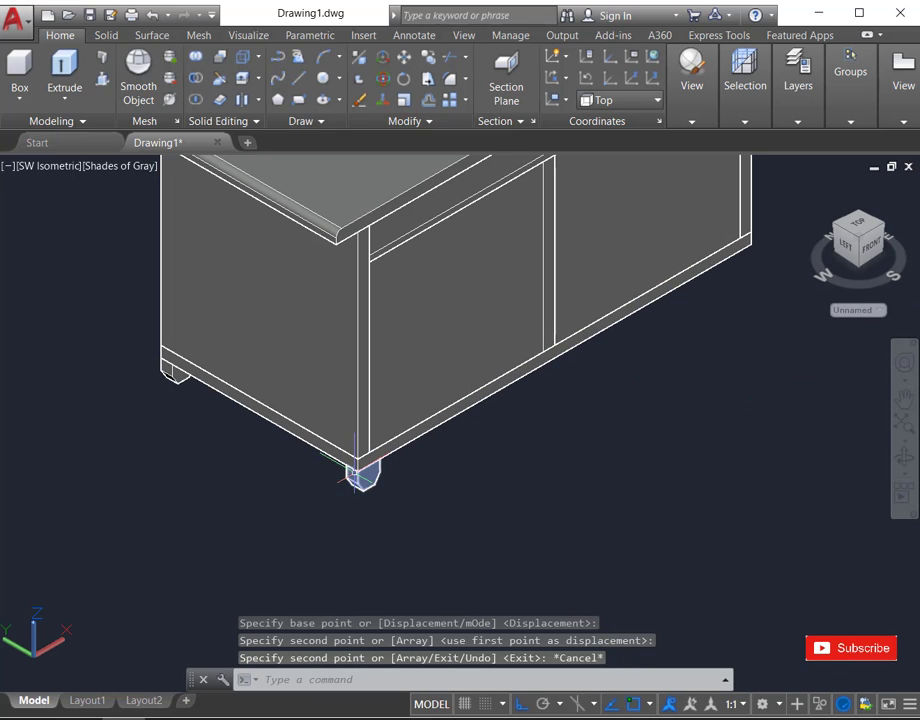
pyautogui.click(360, 476)
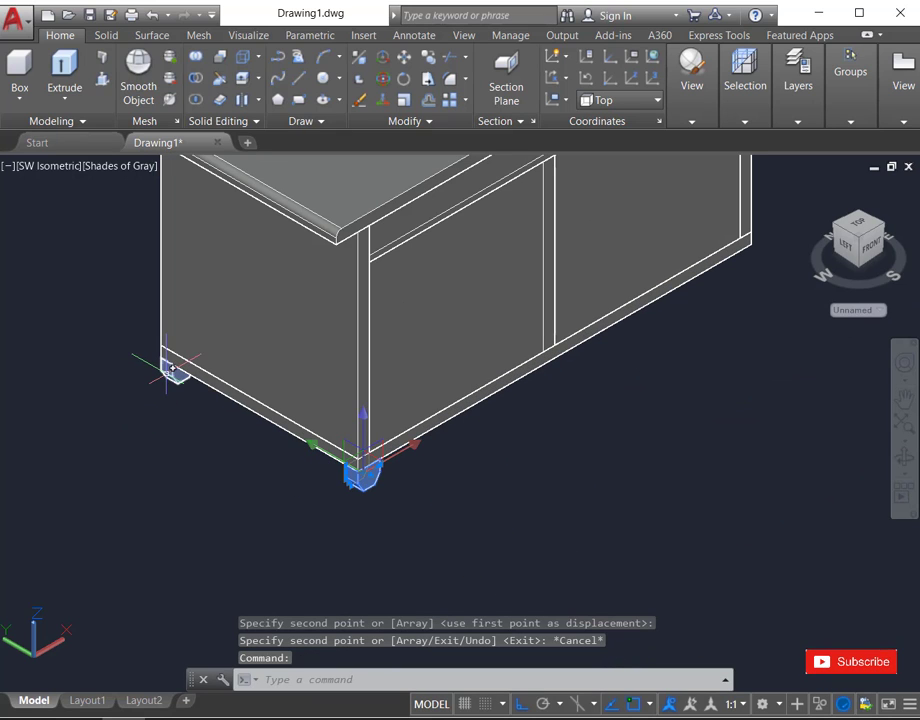
pyautogui.click(177, 374)
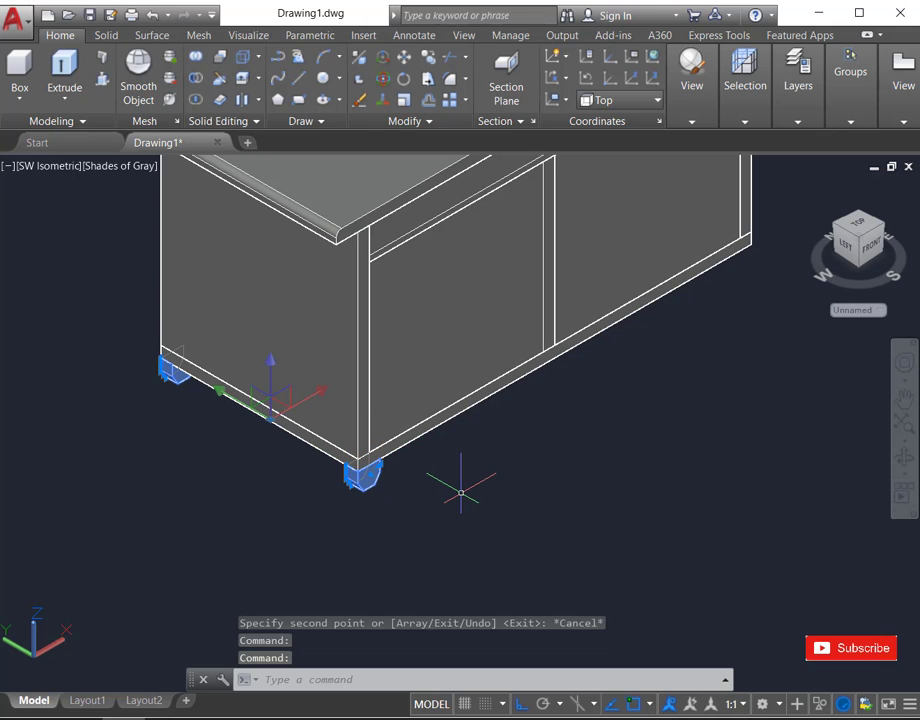
pyautogui.press('Return')
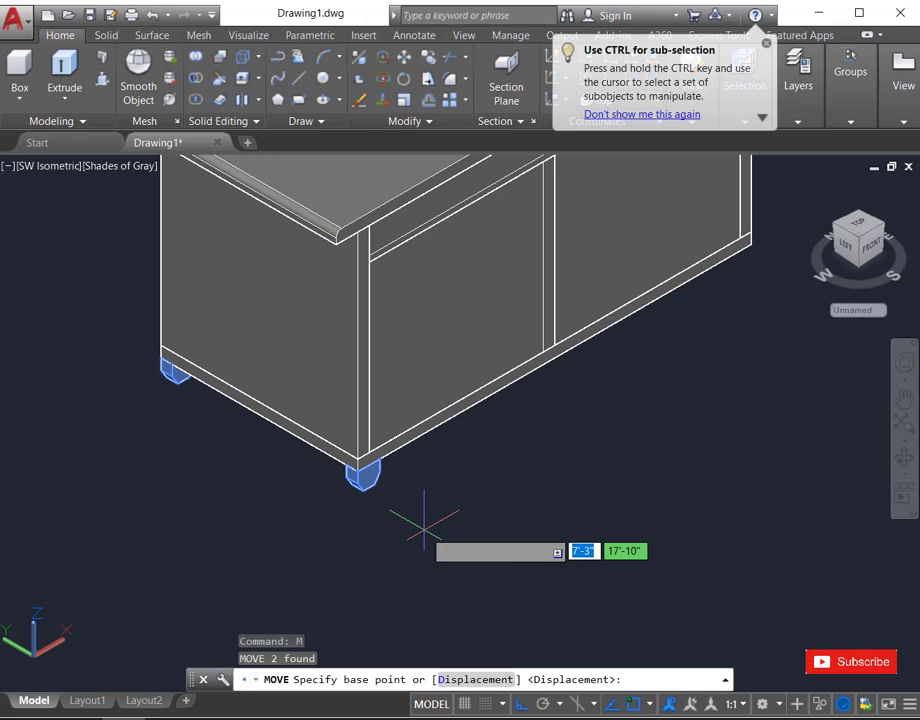
pyautogui.click(428, 518)
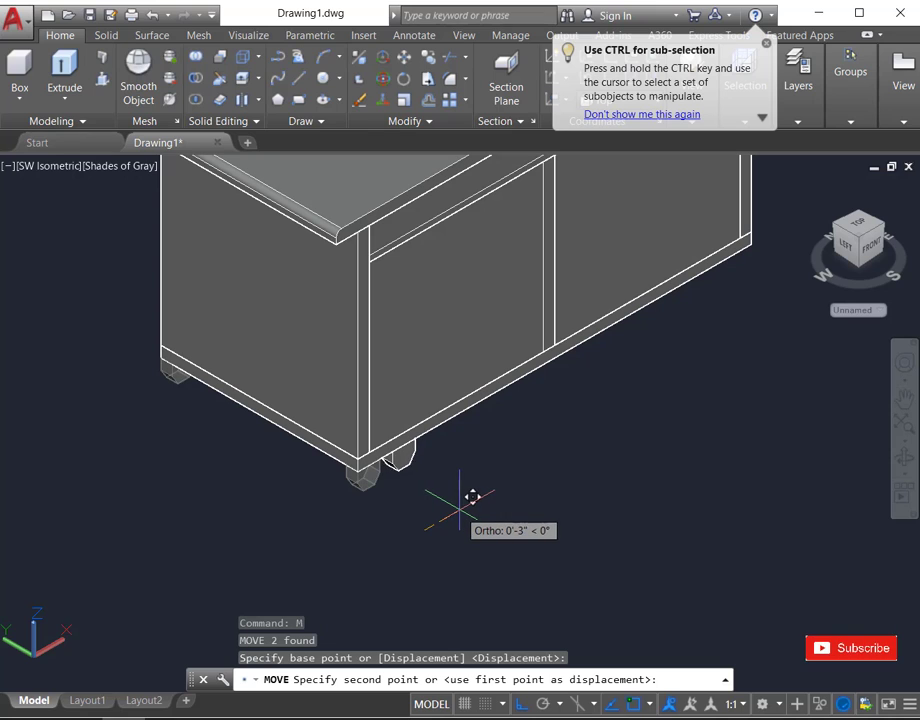
pyautogui.click(463, 505)
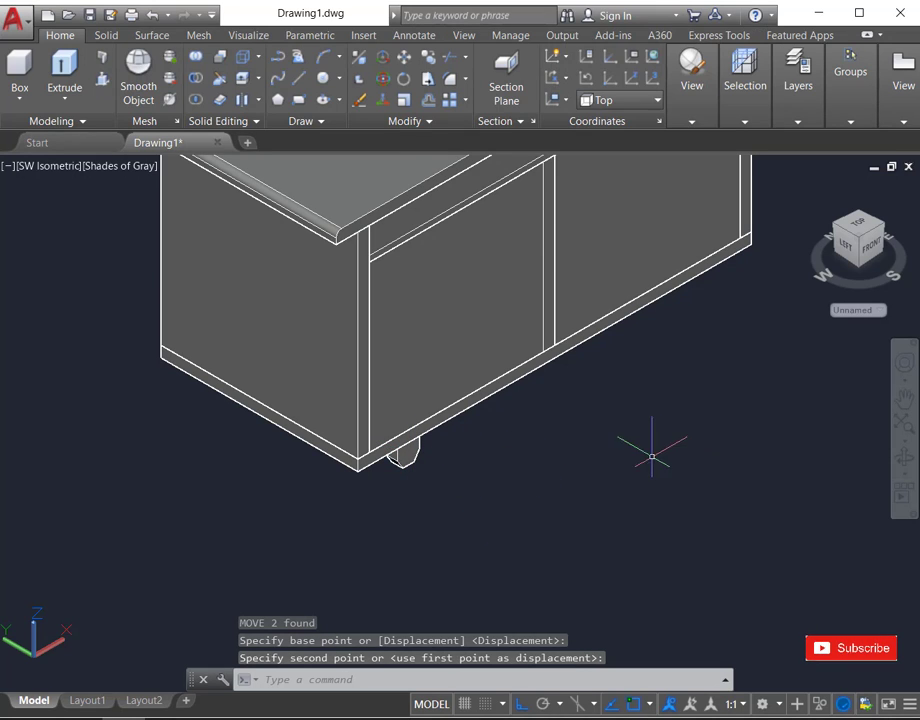
# - Orbit the model to a low view of the cabinet's left side to examine the two feet under the base
pyautogui.scroll(-5, 621, 453)
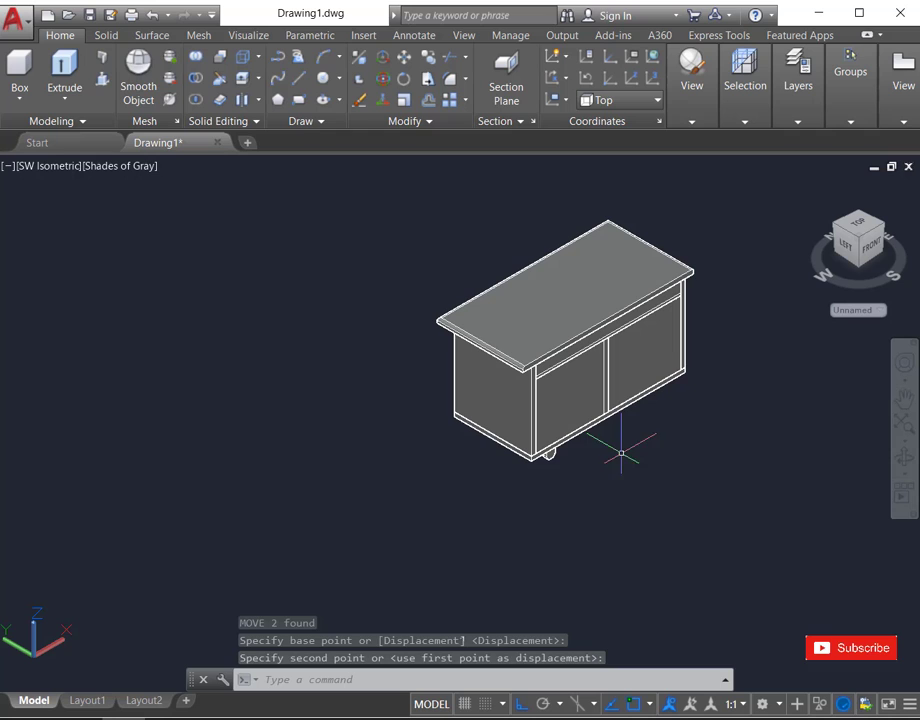
pyautogui.click(904, 457)
pyautogui.moveTo(554, 513); pyautogui.dragTo(651, 483)
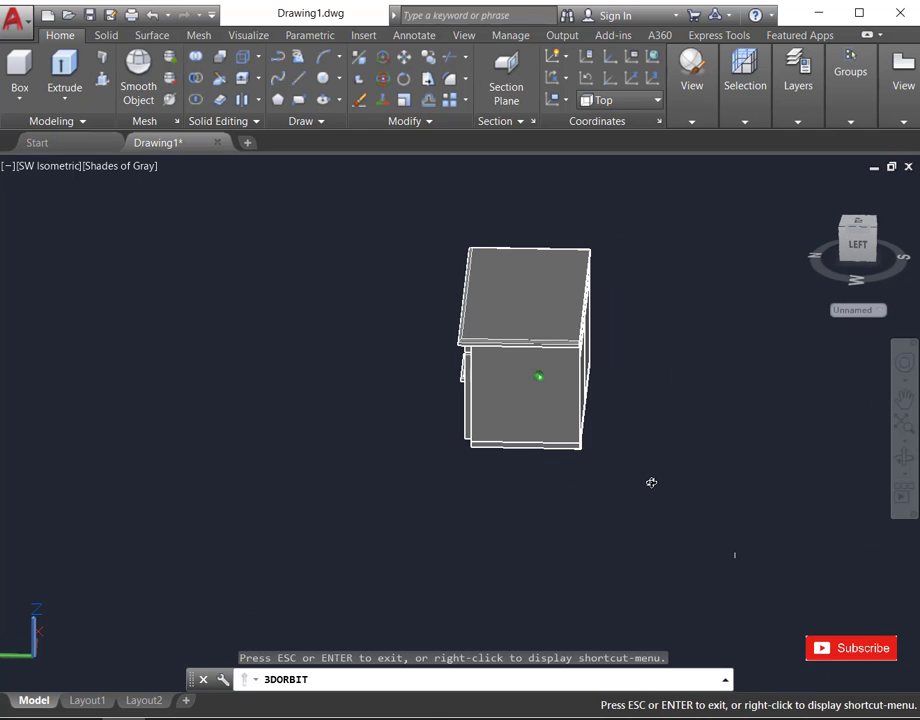
pyautogui.moveTo(508, 490); pyautogui.dragTo(311, 446)
pyautogui.moveTo(398, 458); pyautogui.dragTo(343, 456)
pyautogui.rightClick(354, 448)
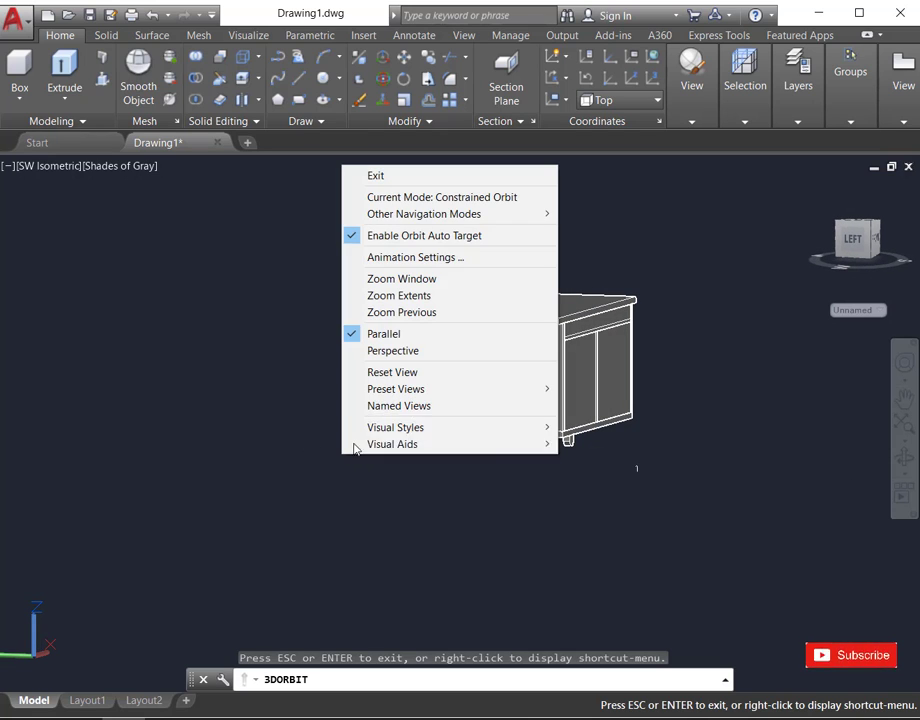
pyautogui.click(390, 176)
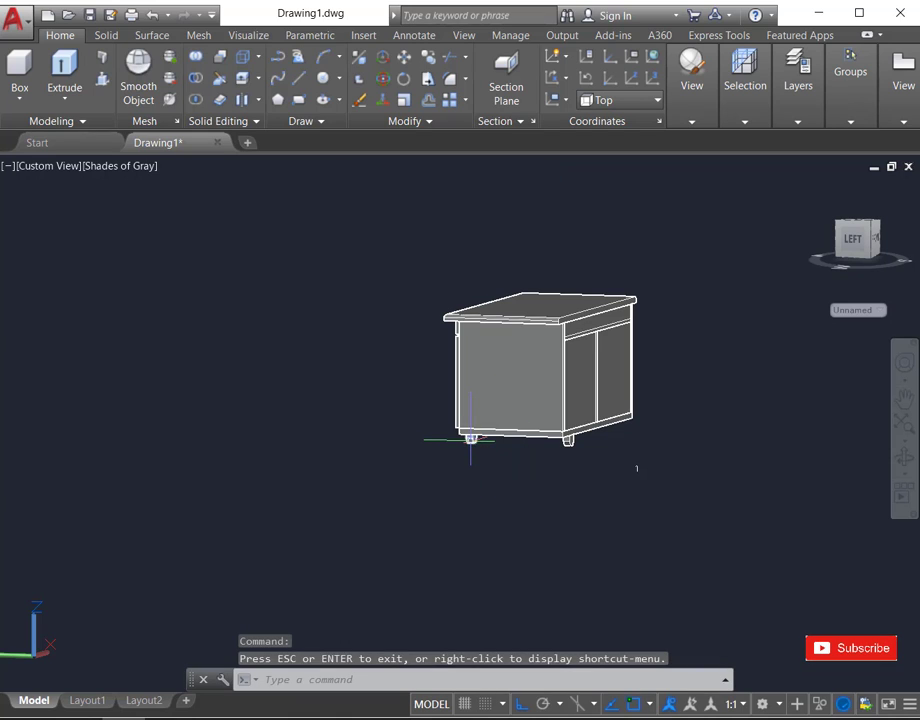
pyautogui.click(571, 440)
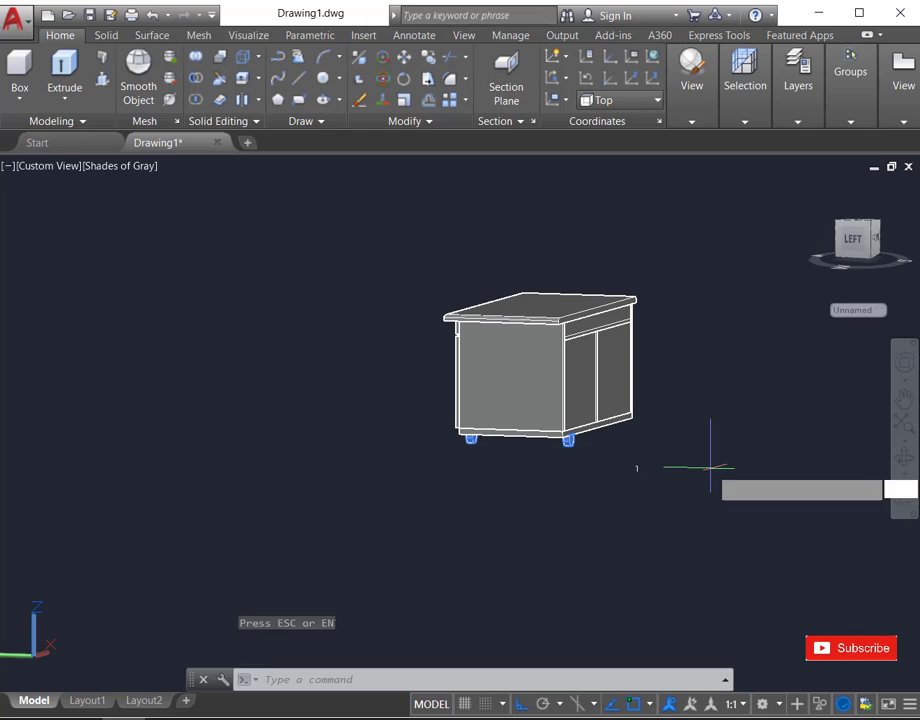
pyautogui.press('Return')
pyautogui.click(597, 420)
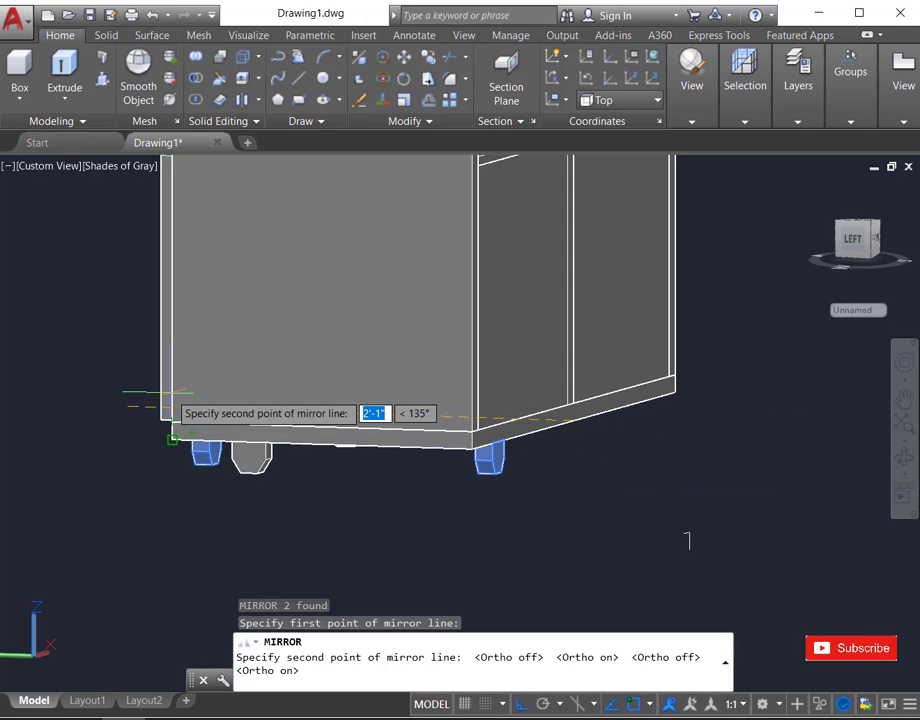
pyautogui.click(172, 392)
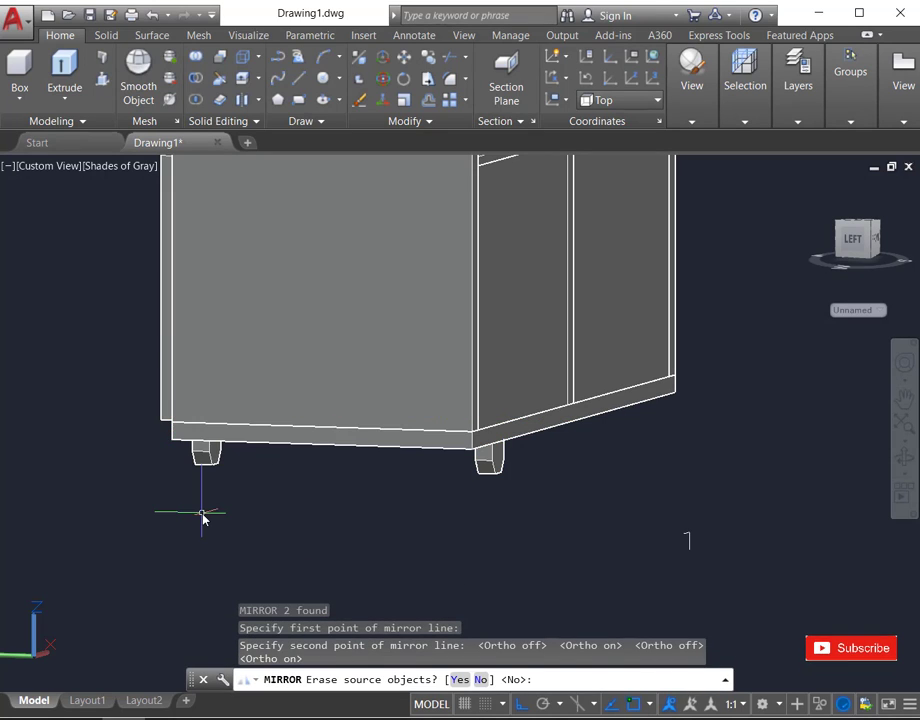
pyautogui.press('Escape')
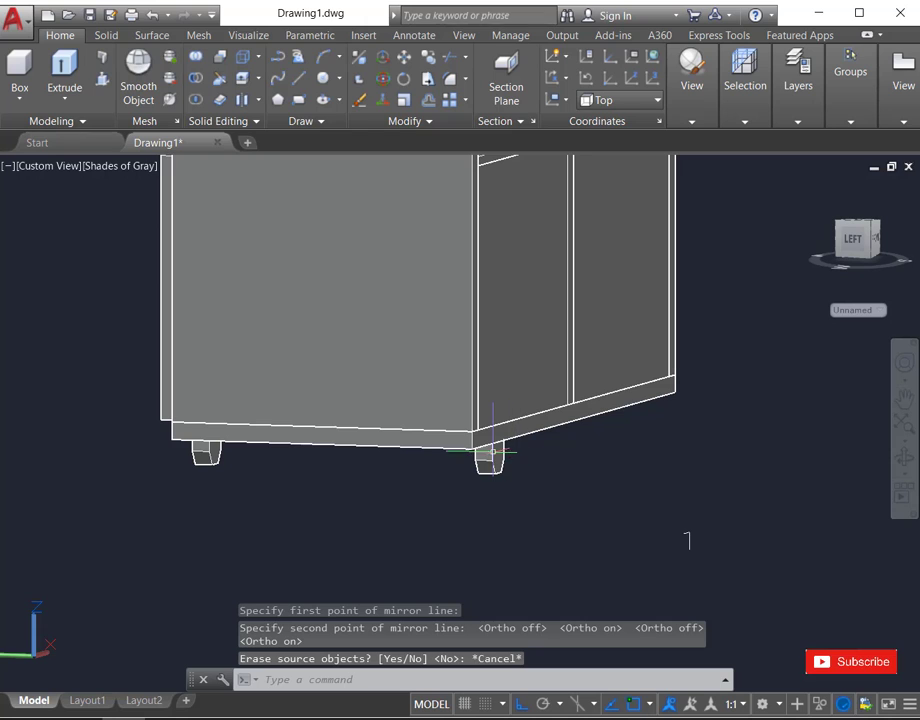
# - Mirror the two feet to the opposite end of the cabinet about the midpoint of the base's long bottom edge, keeping the originals
pyautogui.scroll(-4, 442, 581)
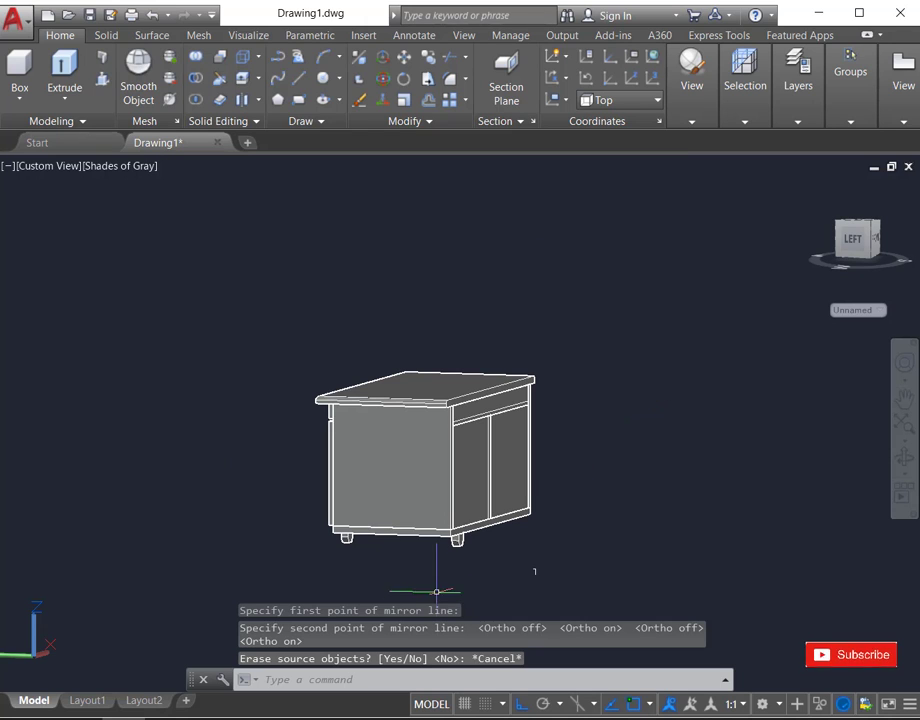
pyautogui.scroll(4, 453, 535)
pyautogui.click(452, 528)
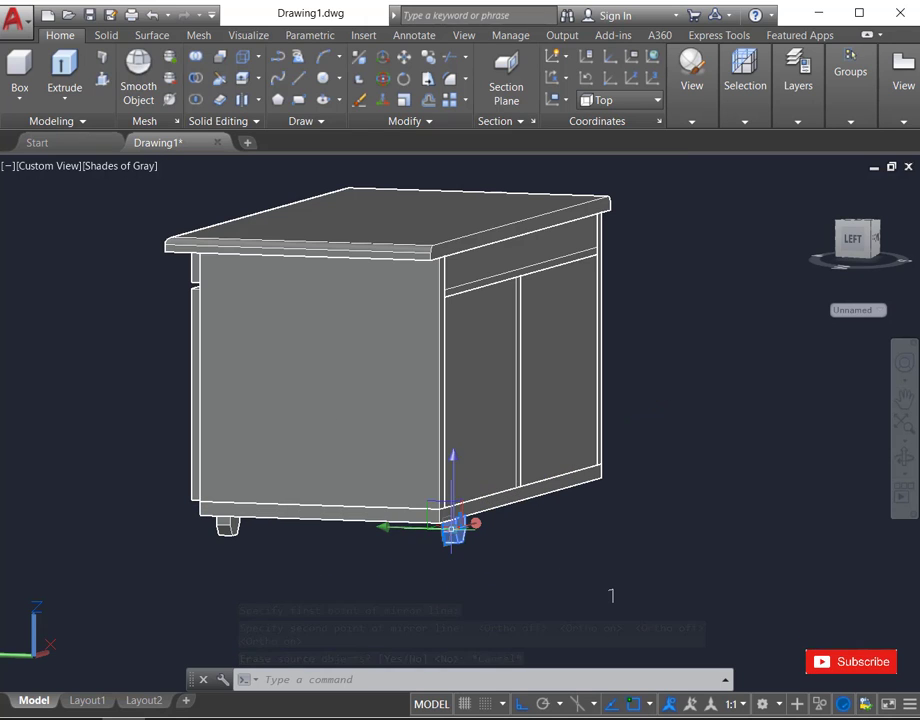
pyautogui.click(228, 527)
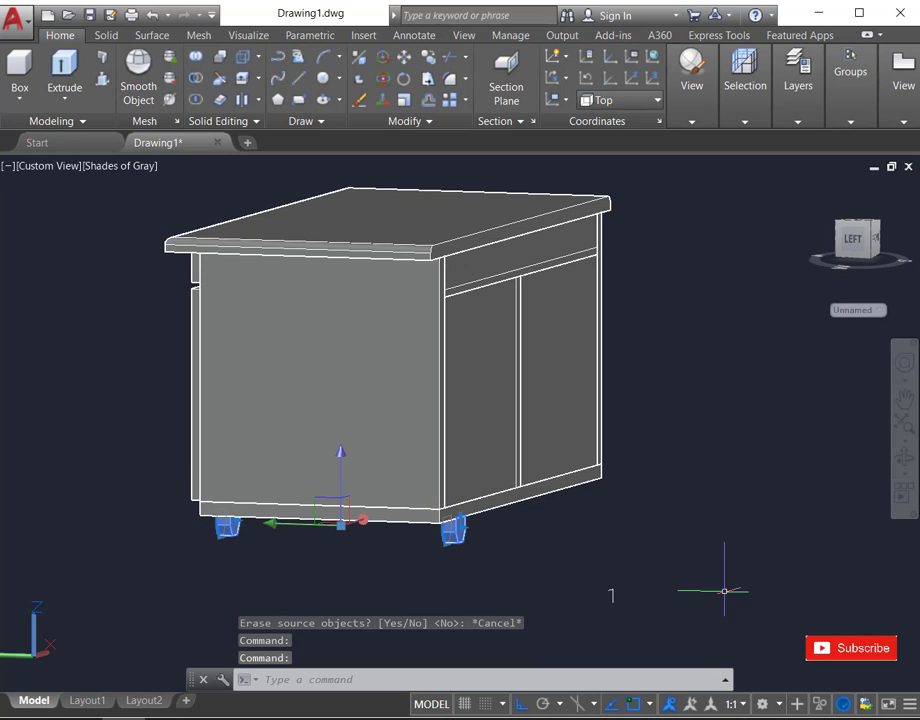
pyautogui.press('Return')
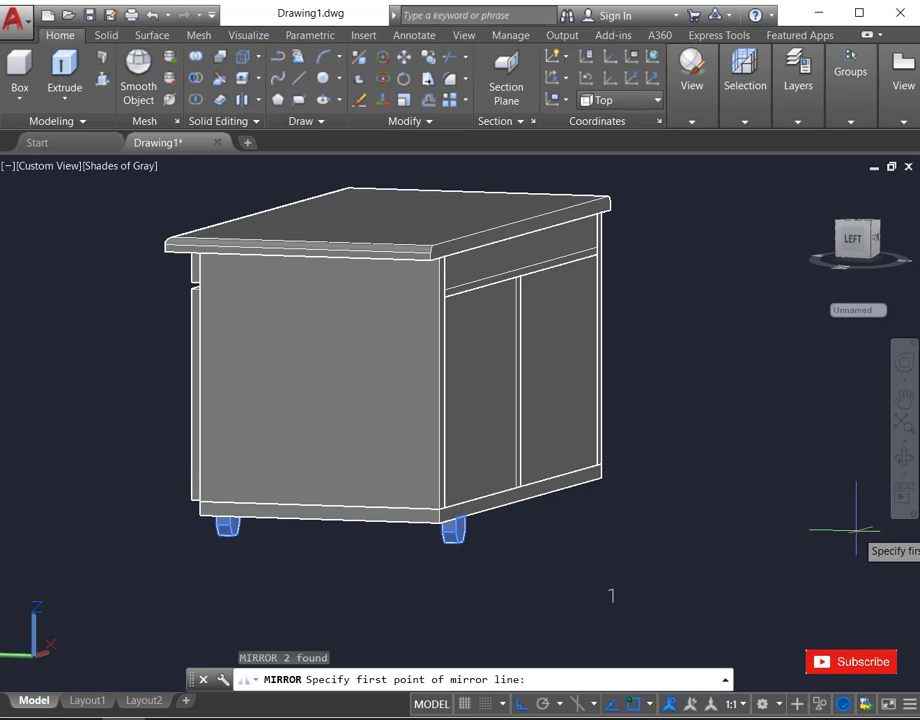
pyautogui.click(904, 458)
pyautogui.moveTo(571, 500); pyautogui.dragTo(362, 573)
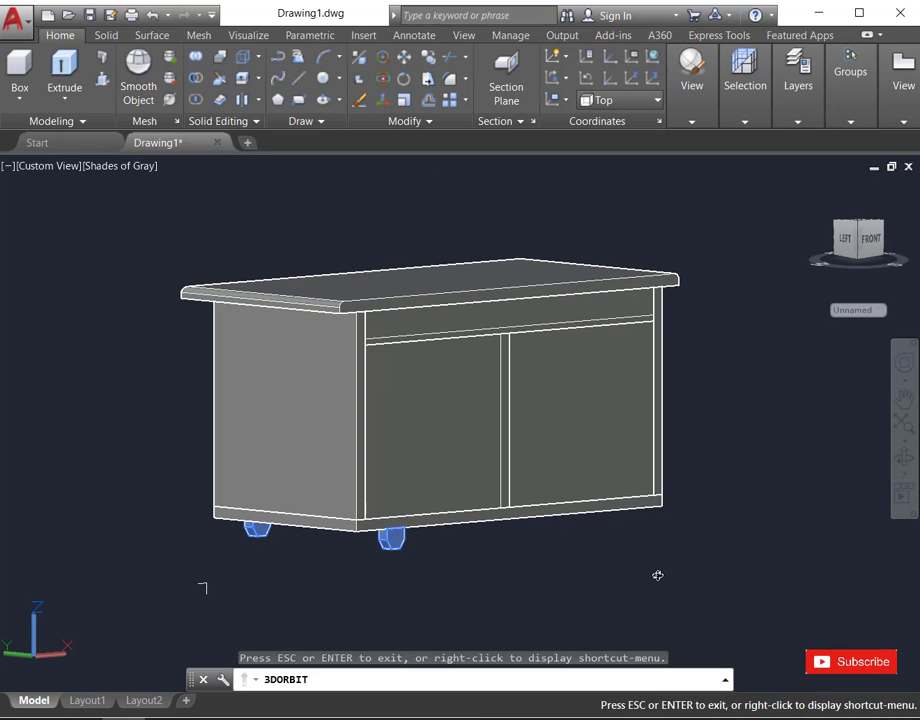
pyautogui.press('Escape')
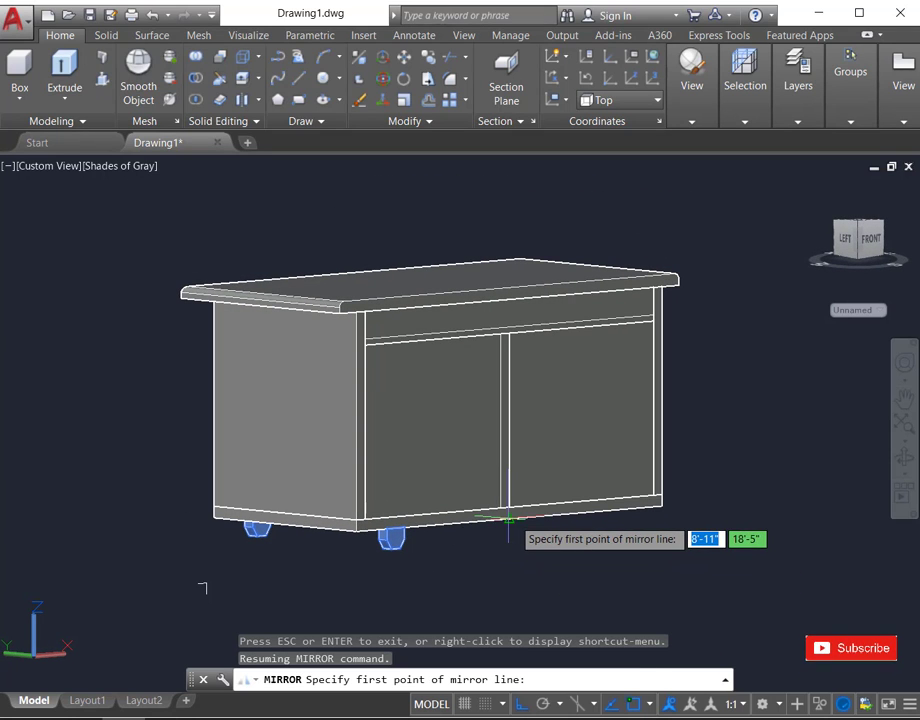
pyautogui.click(509, 520)
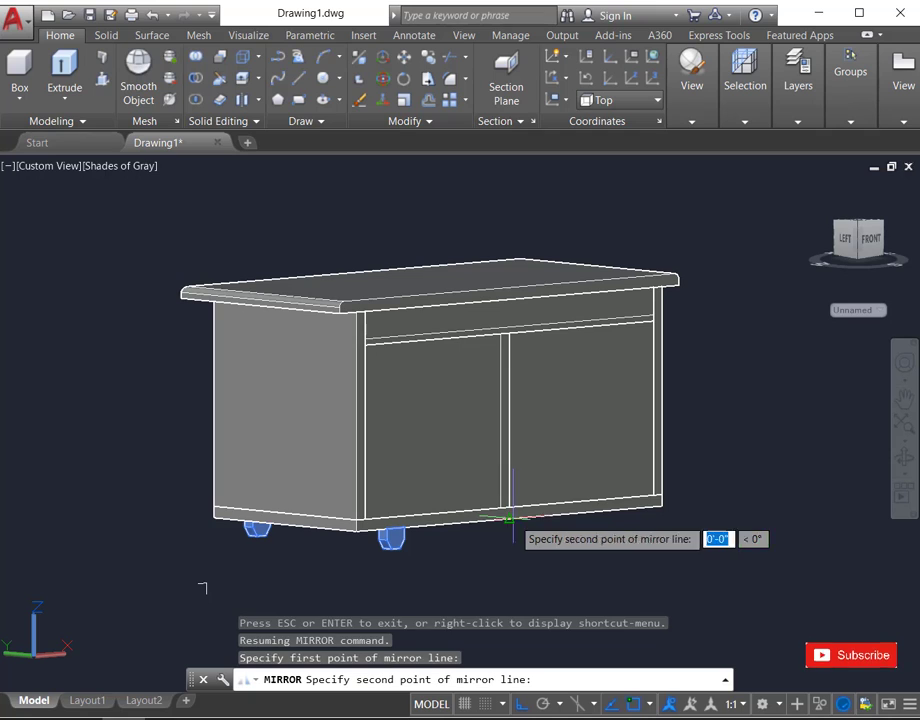
pyautogui.click(447, 421)
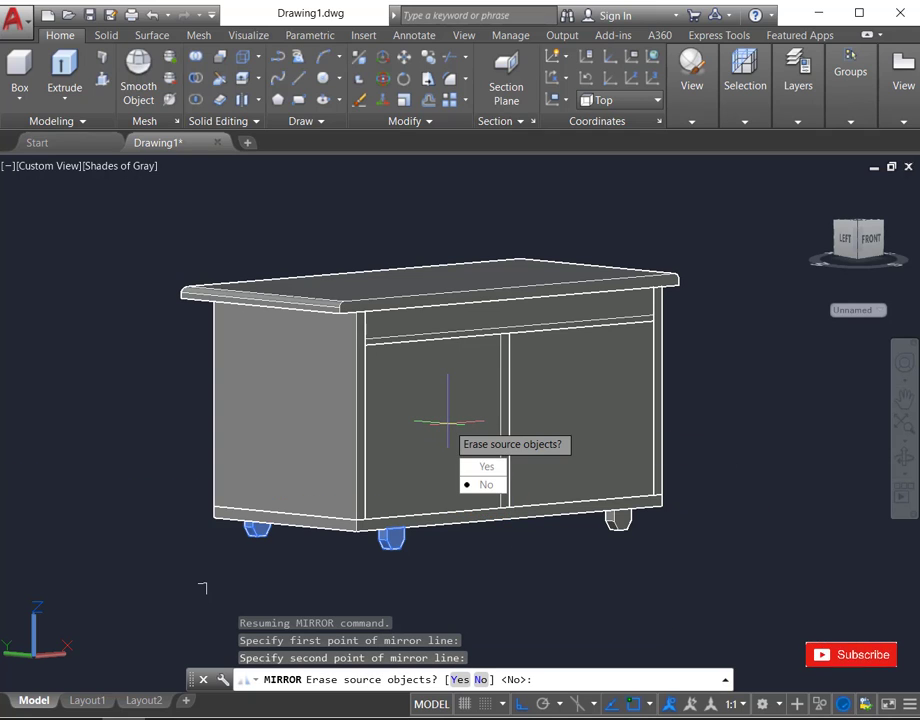
pyautogui.click(485, 482)
pyautogui.scroll(-3, 370, 524)
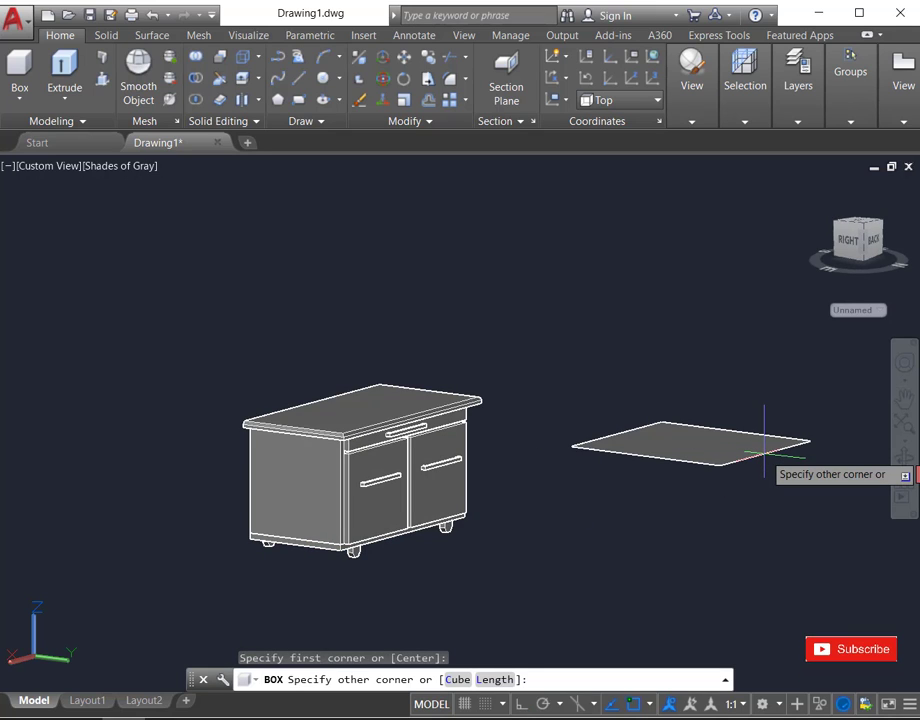
pyautogui.write('@1,2')
pyautogui.press('Return')
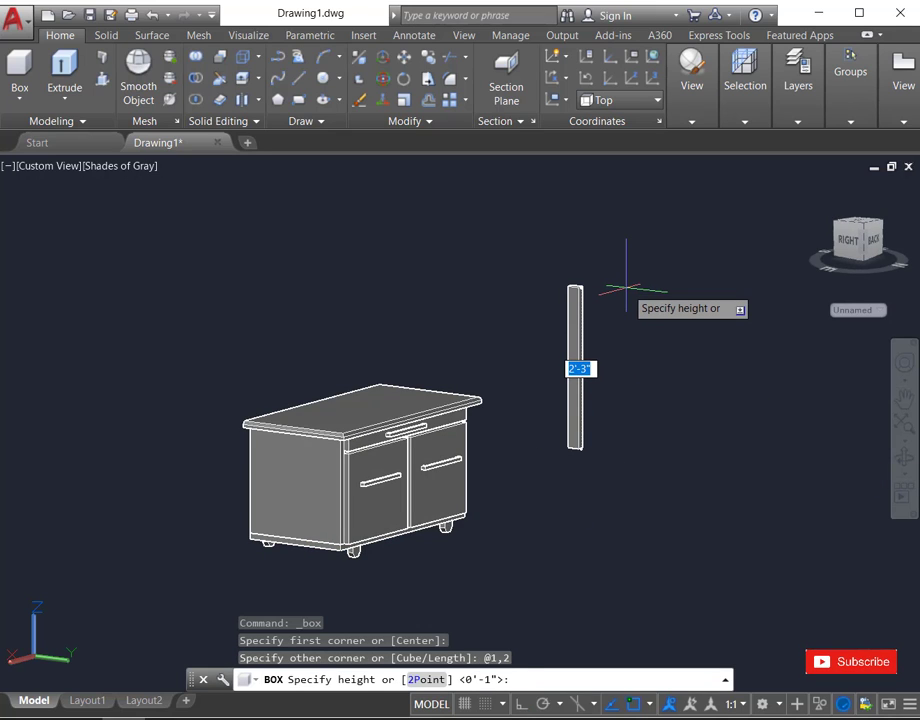
pyautogui.press('Escape')
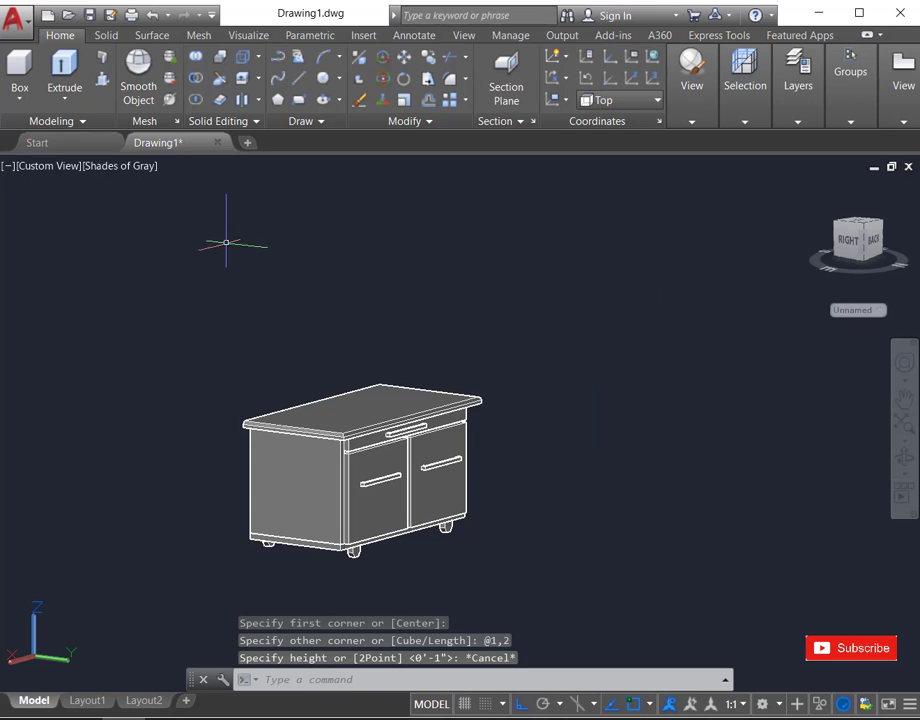
# - Create an upright box post beside the cabinet with a 2 by 1 inch base (@2,1) and a height of 36 inches
pyautogui.click(25, 70)
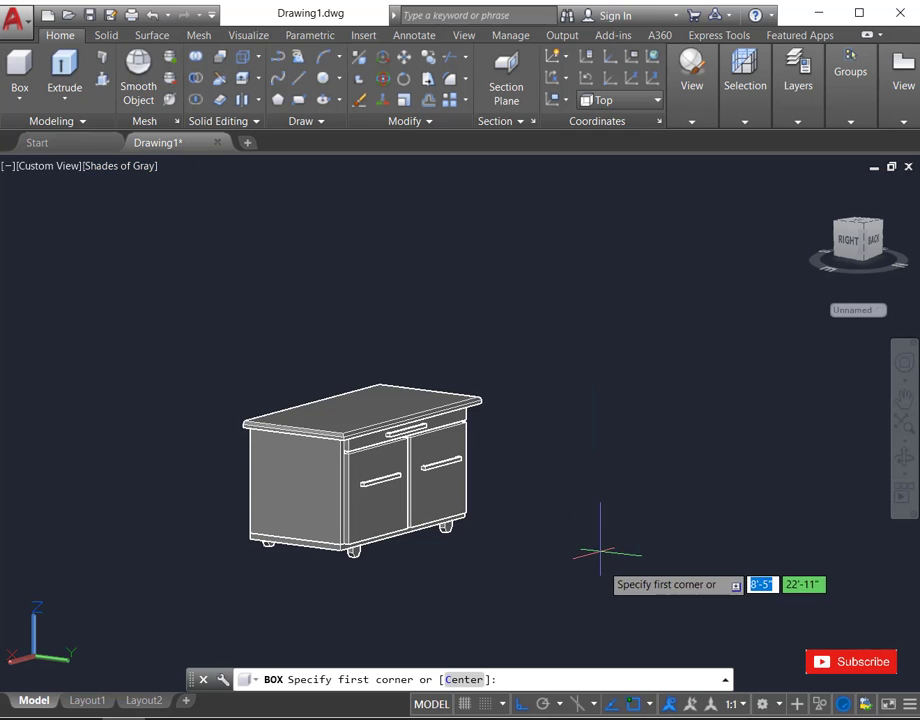
pyautogui.click(566, 498)
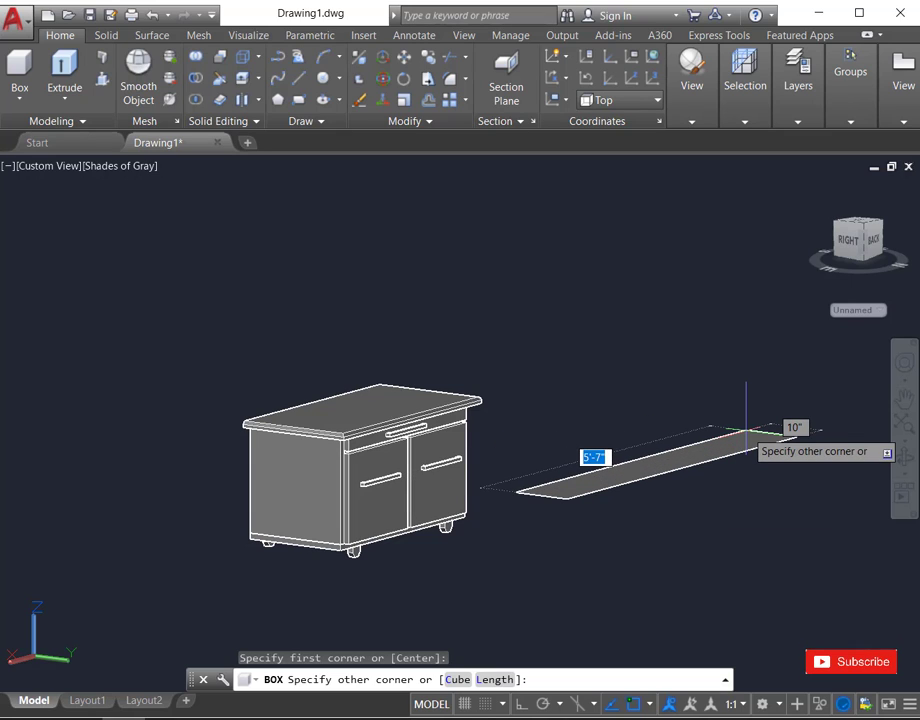
pyautogui.write('2,')
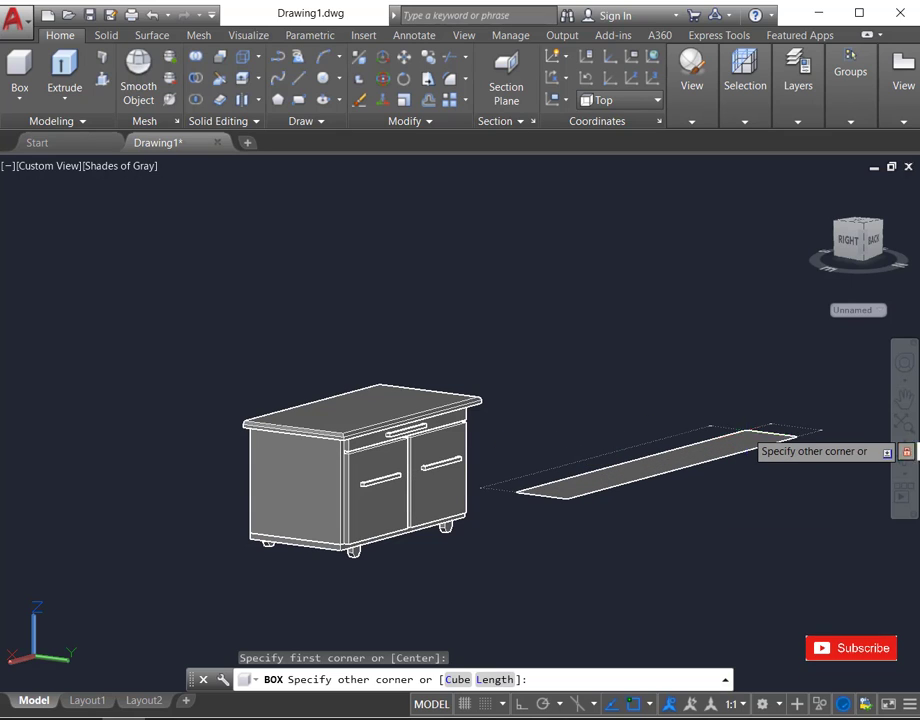
pyautogui.write('1')
pyautogui.press('Return')
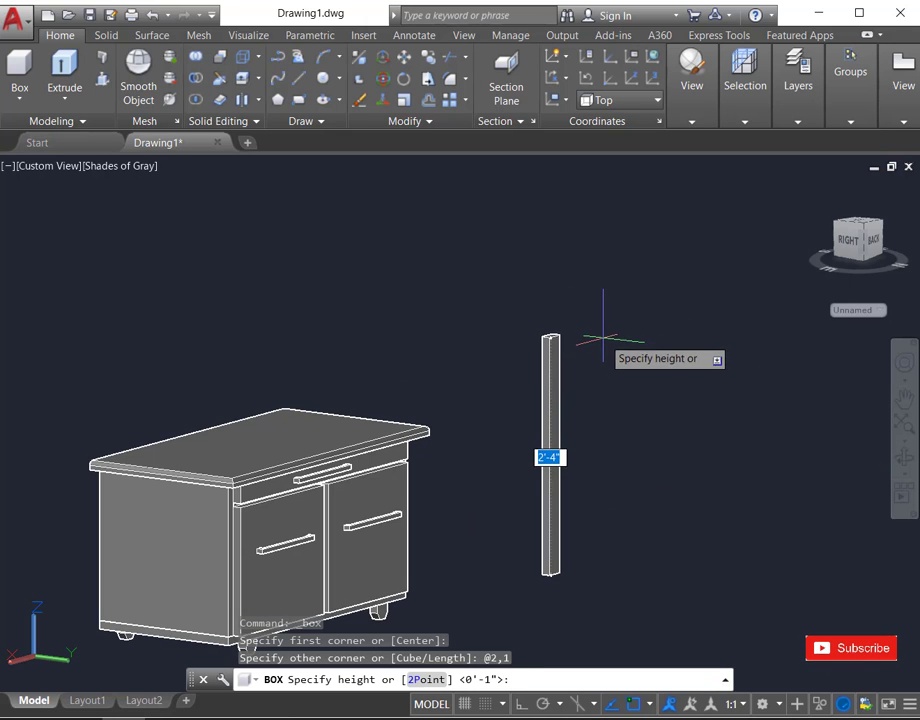
pyautogui.scroll(3, 566, 380)
pyautogui.scroll(2, 520, 435)
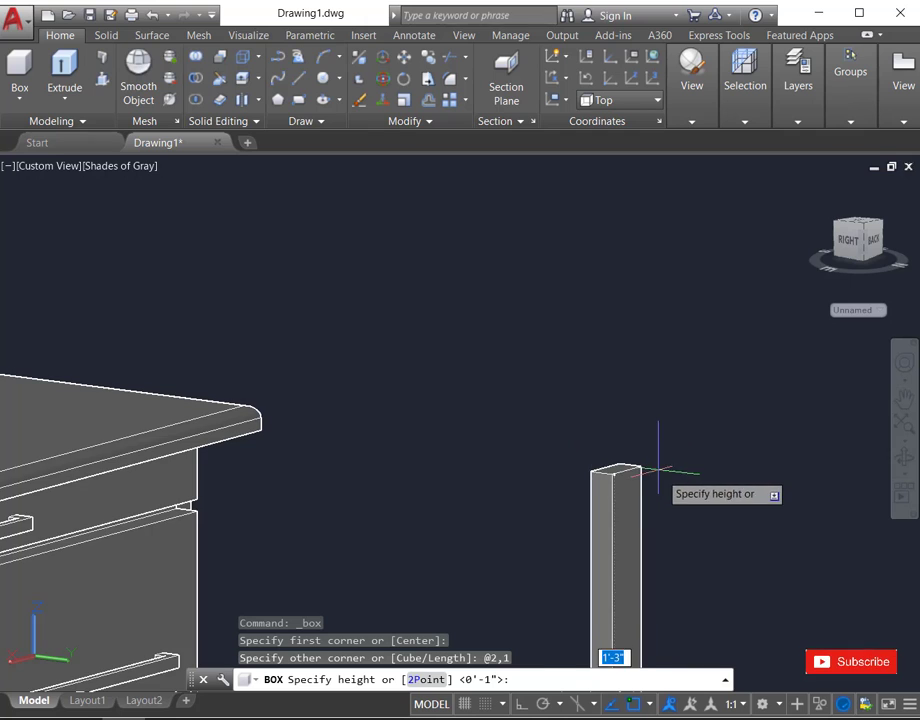
pyautogui.scroll(3, 610, 450)
pyautogui.scroll(-5, 553, 368)
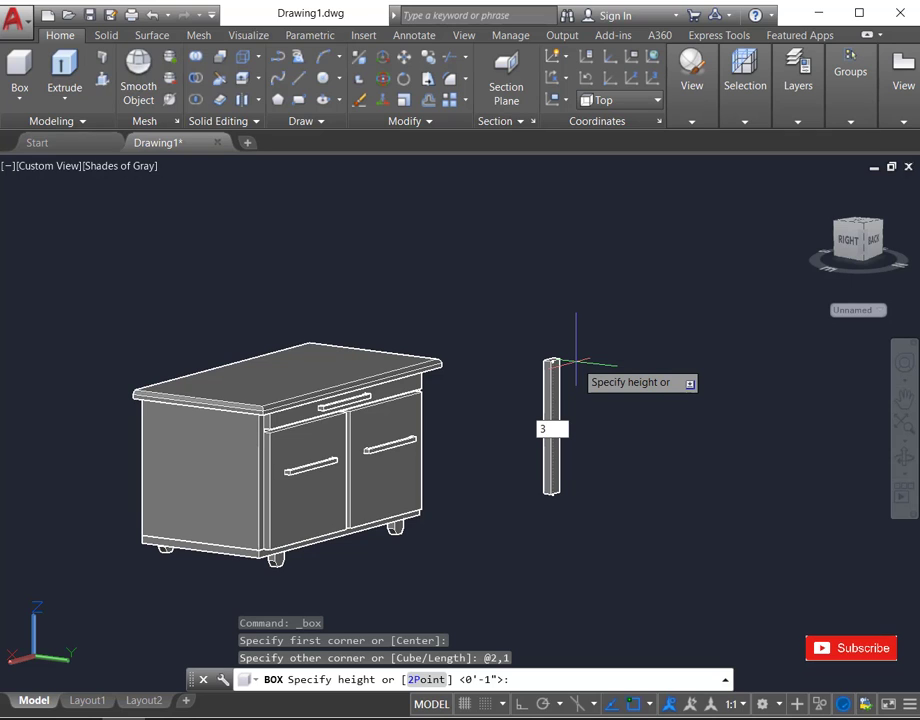
pyautogui.press('Return')
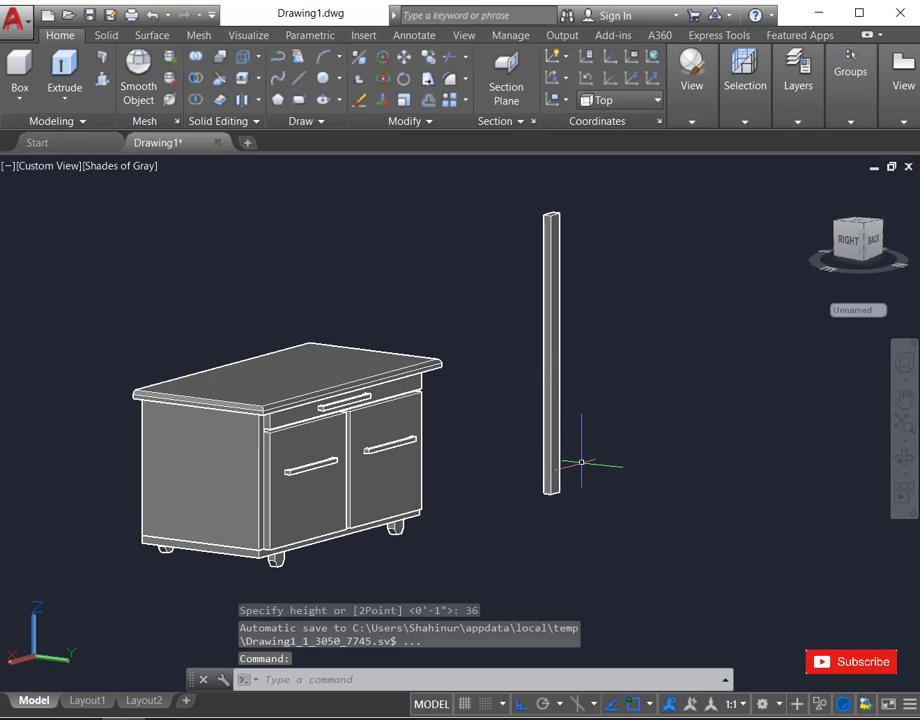
# - Move the post from the midpoint of its 2-inch bottom edge to the midpoint of the tabletop's rear edge
pyautogui.click(548, 418)
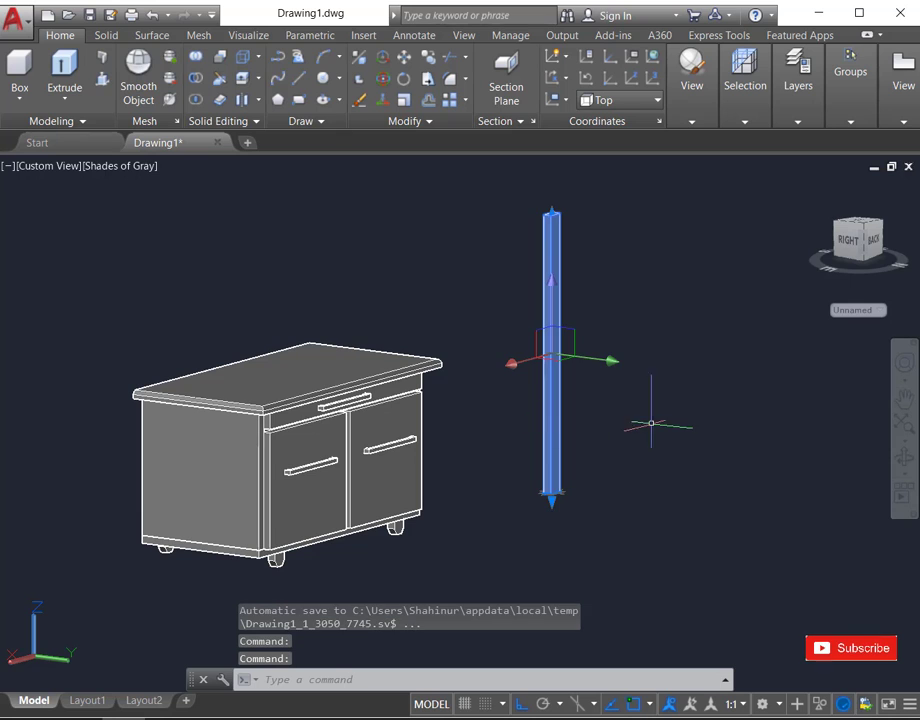
pyautogui.write('M')
pyautogui.press('Return')
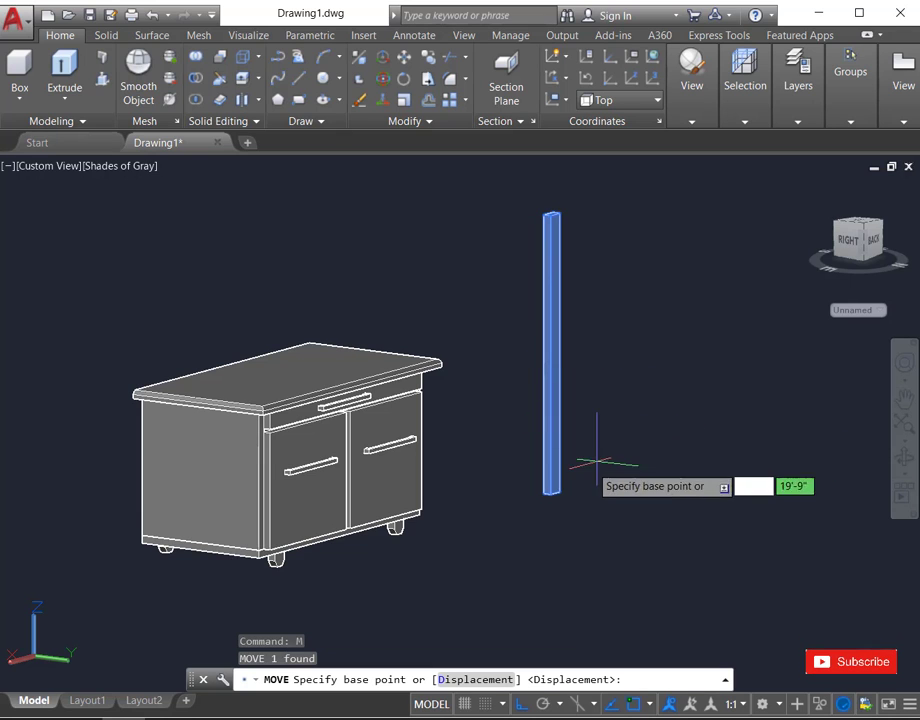
pyautogui.scroll(5, 545, 505)
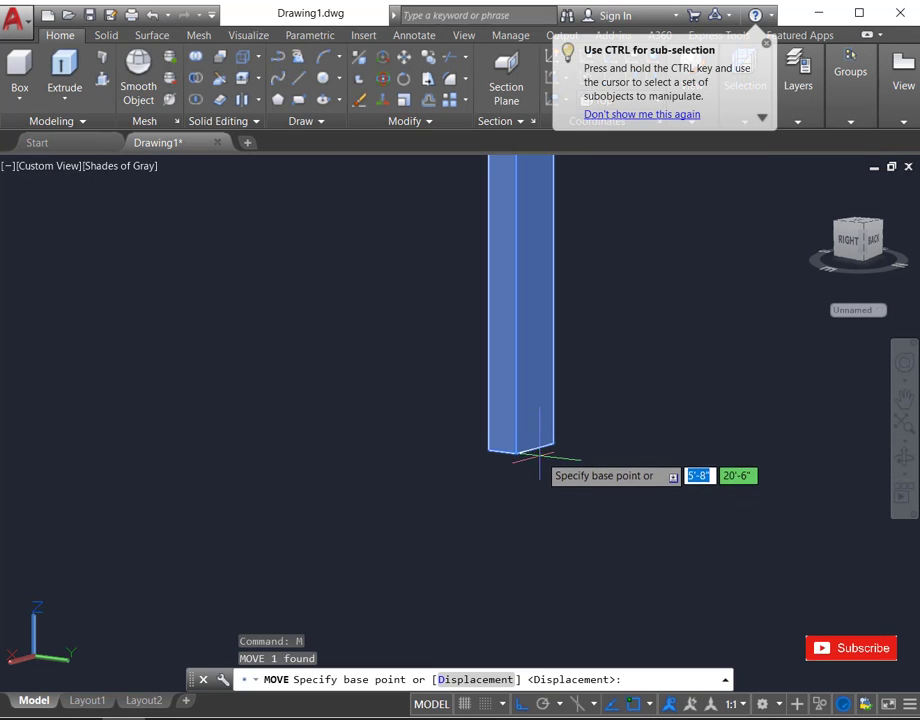
pyautogui.click(537, 447)
pyautogui.scroll(-5, 548, 432)
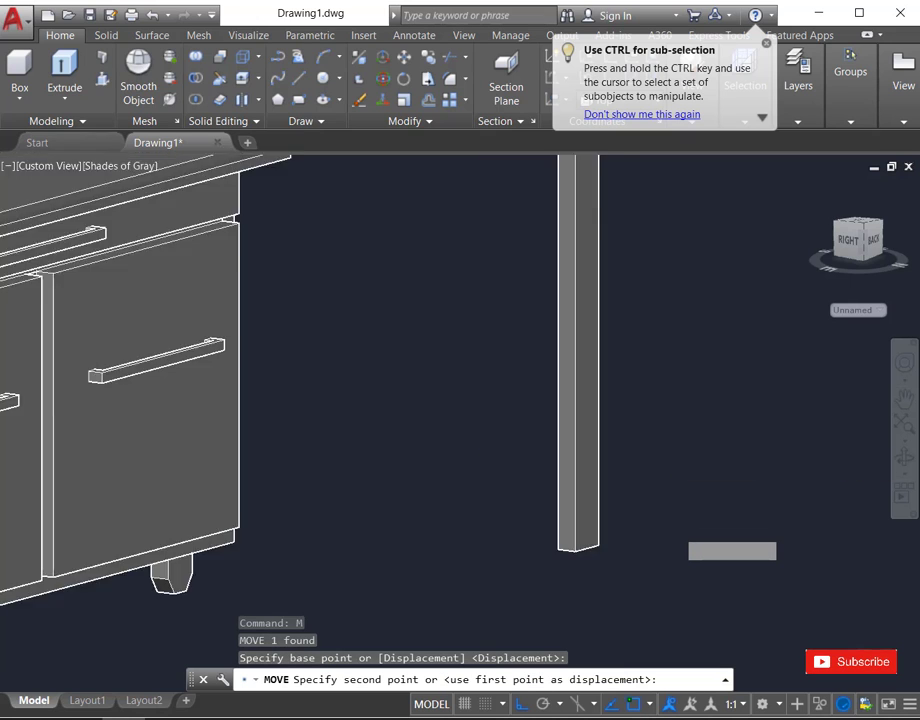
pyautogui.scroll(10, 483, 438)
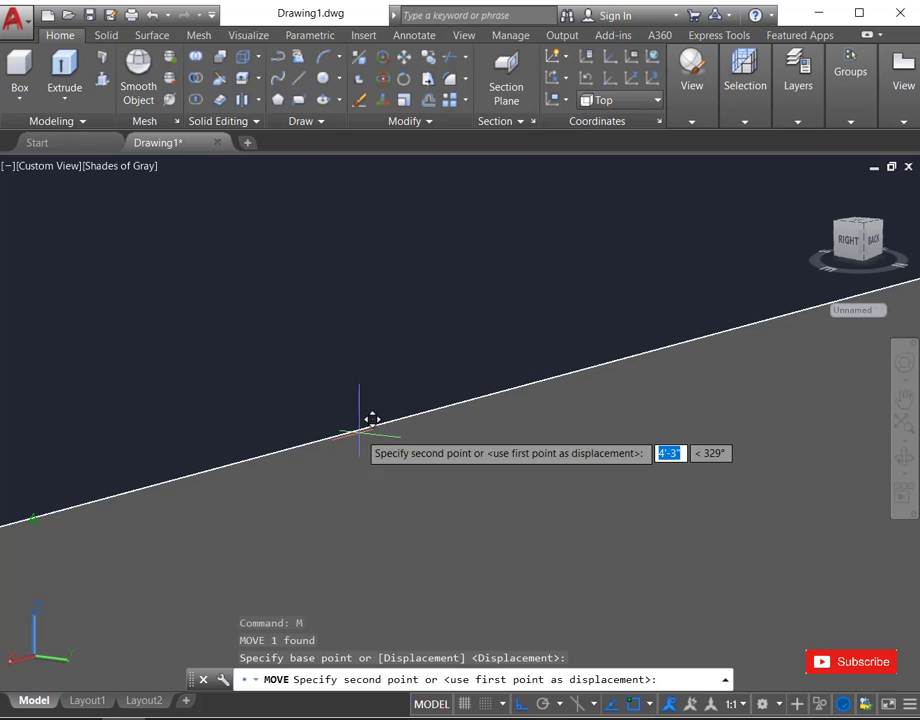
pyautogui.scroll(-8, 403, 407)
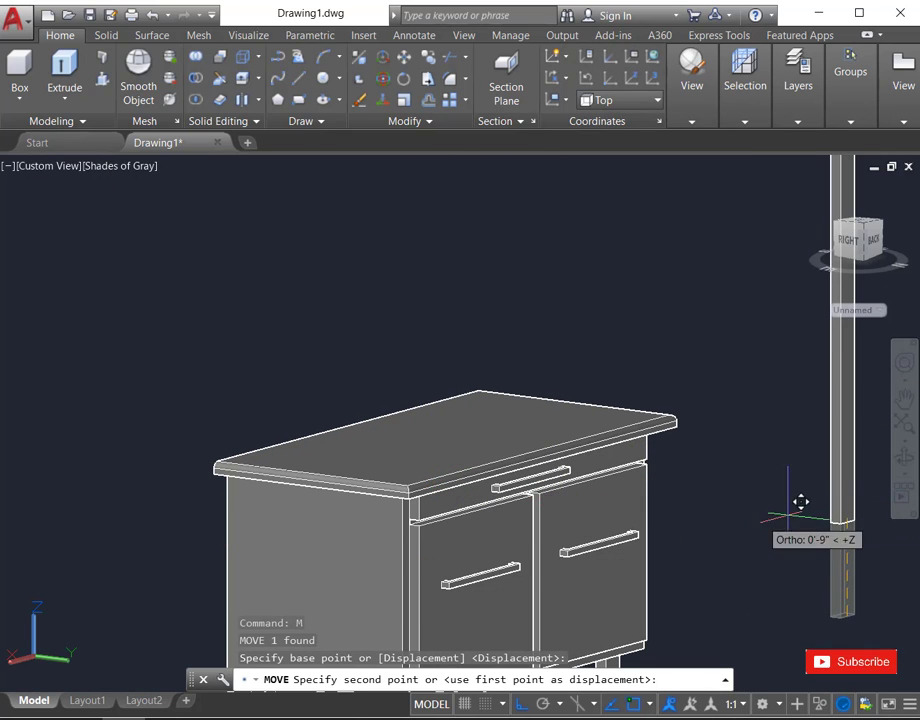
pyautogui.click(901, 462)
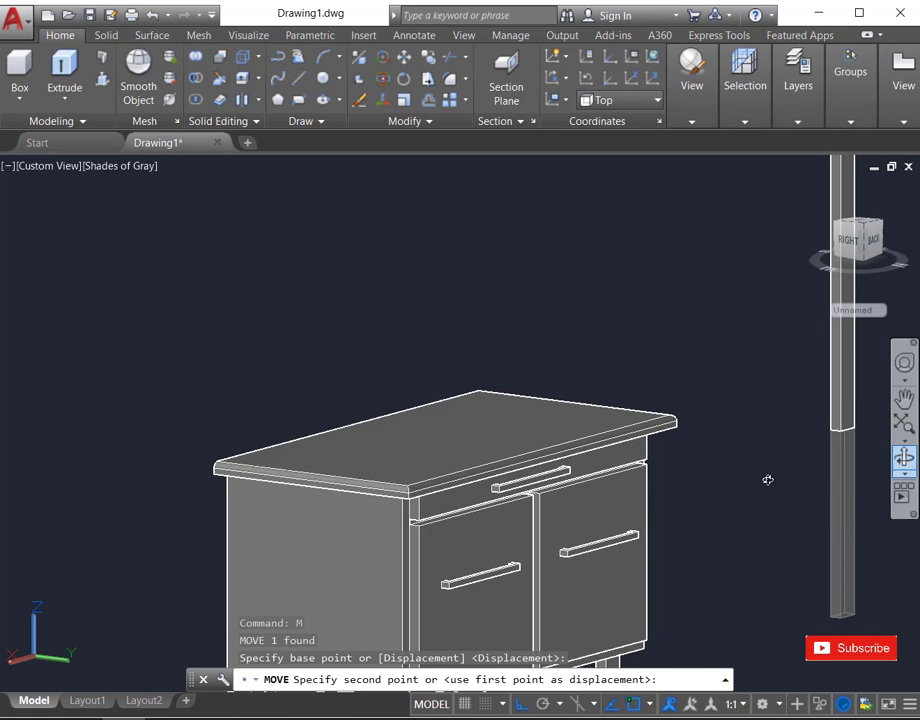
pyautogui.moveTo(612, 475); pyautogui.dragTo(401, 459)
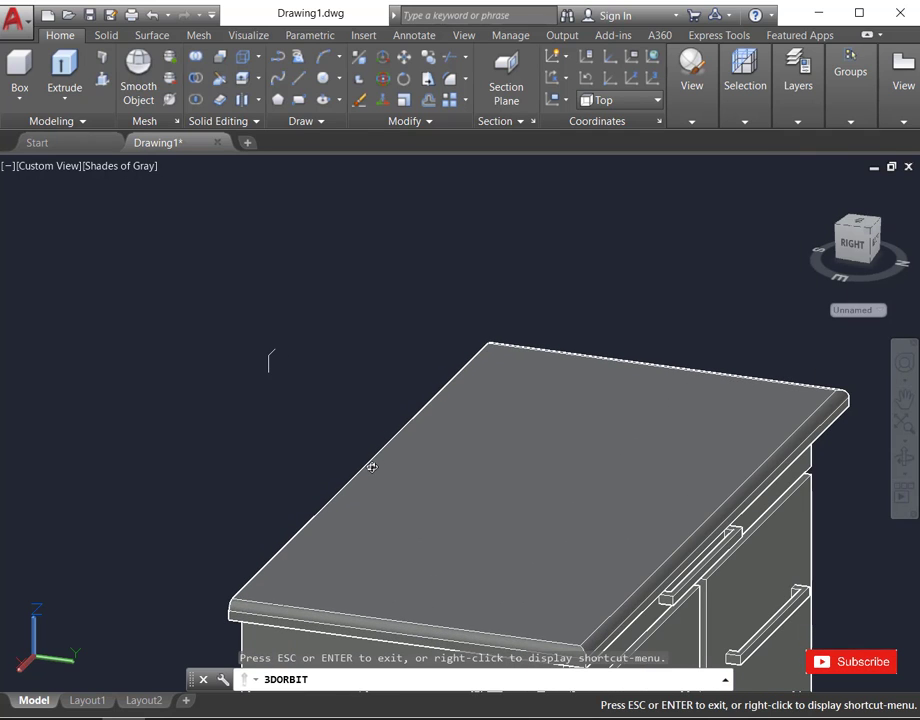
pyautogui.press('Escape')
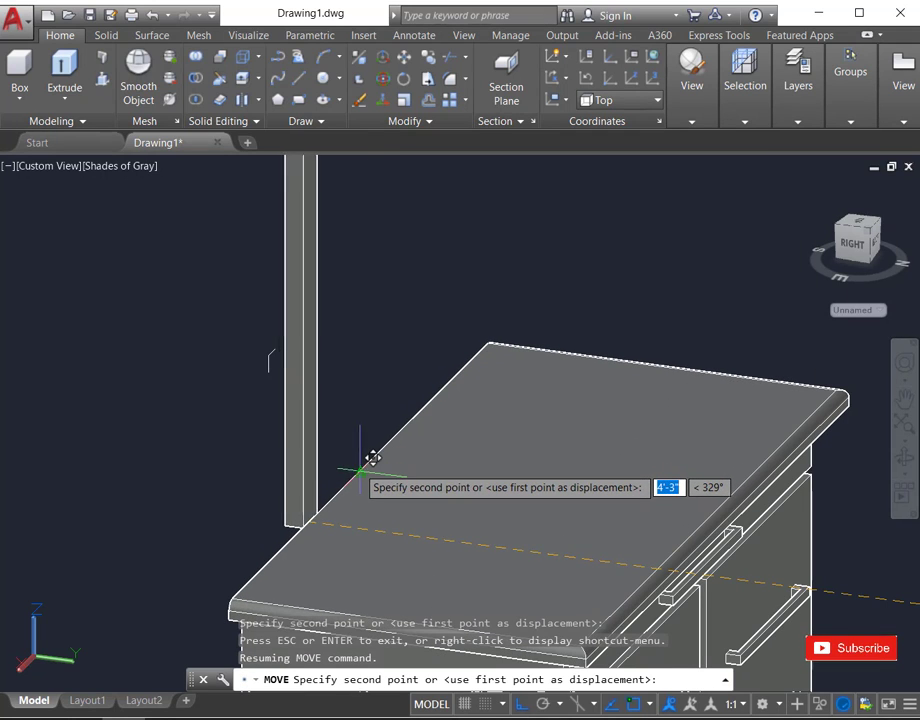
pyautogui.click(357, 467)
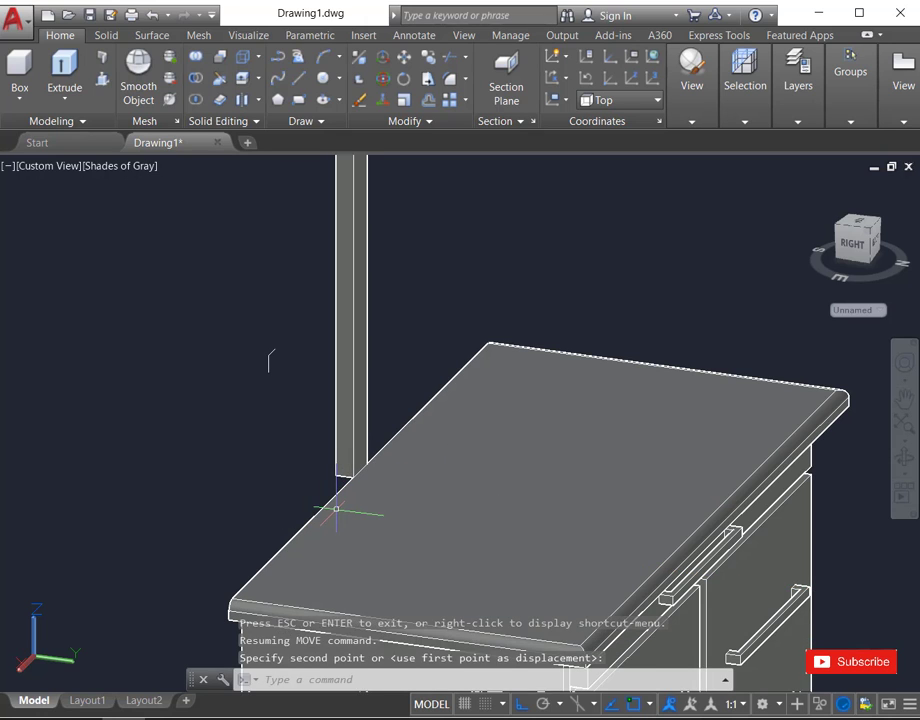
# - Orbit the model toward the cabinet's door side to examine the post behind the tabletop
pyautogui.scroll(-4, 336, 508)
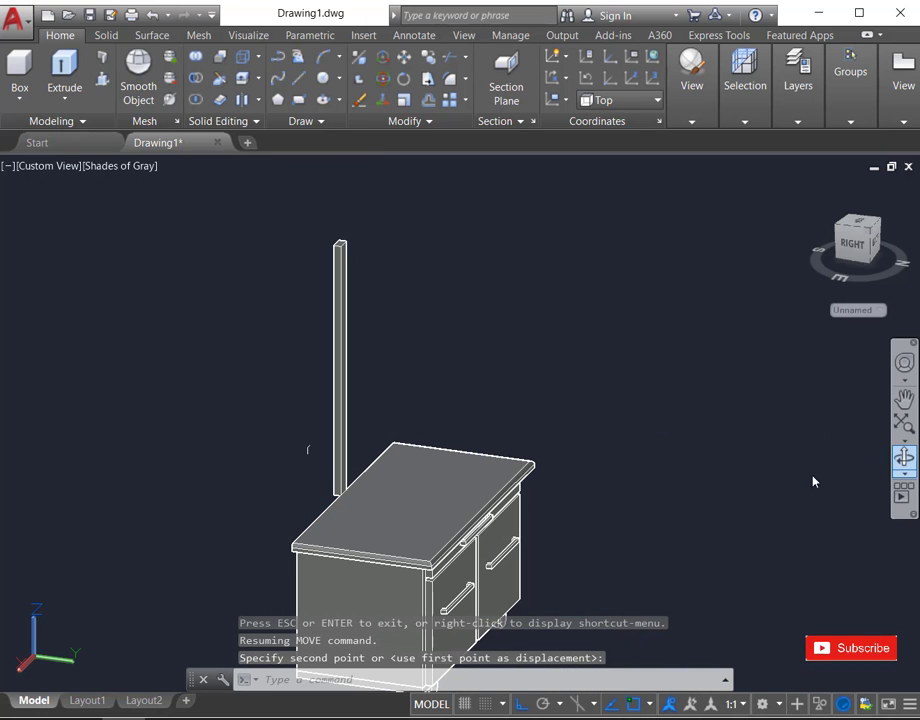
pyautogui.moveTo(594, 515); pyautogui.dragTo(397, 519)
pyautogui.scroll(4, 388, 487)
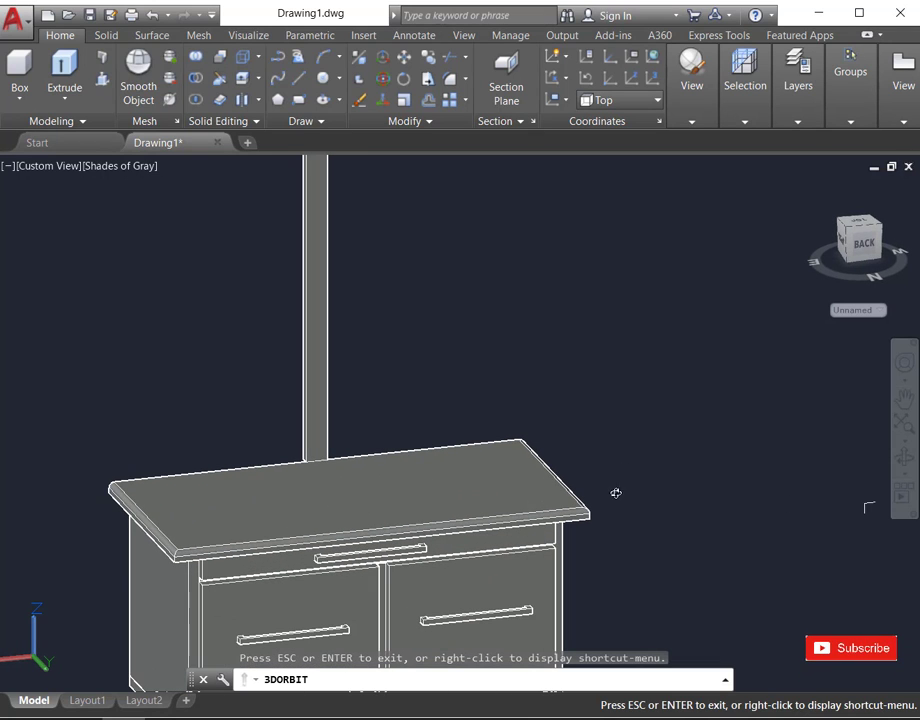
pyautogui.press('Escape')
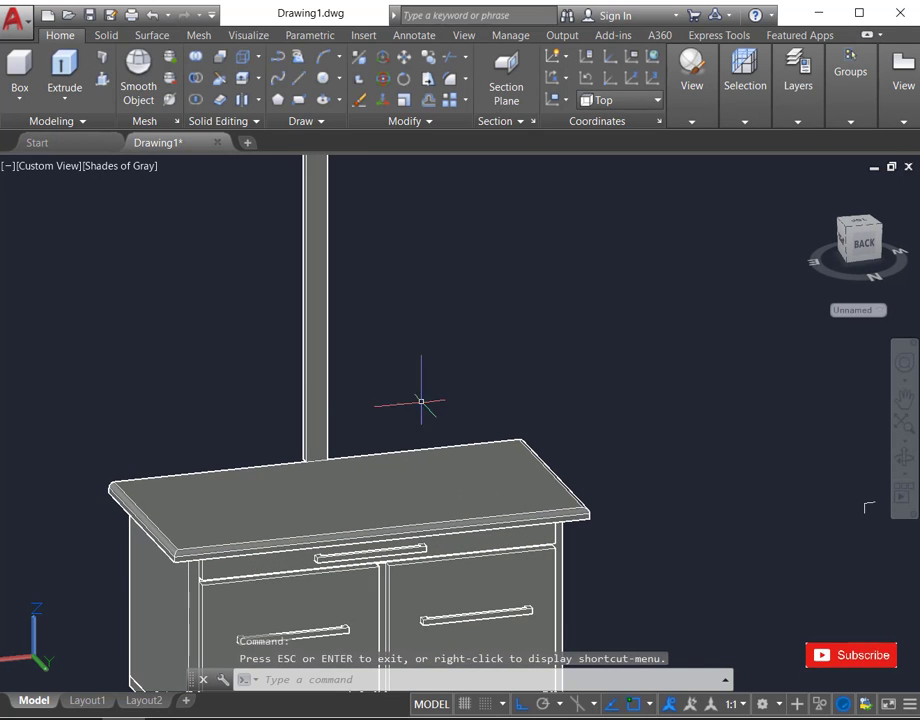
# - Copy the upright post 12 inches to each side along the tabletop's rear edge
pyautogui.click(325, 370)
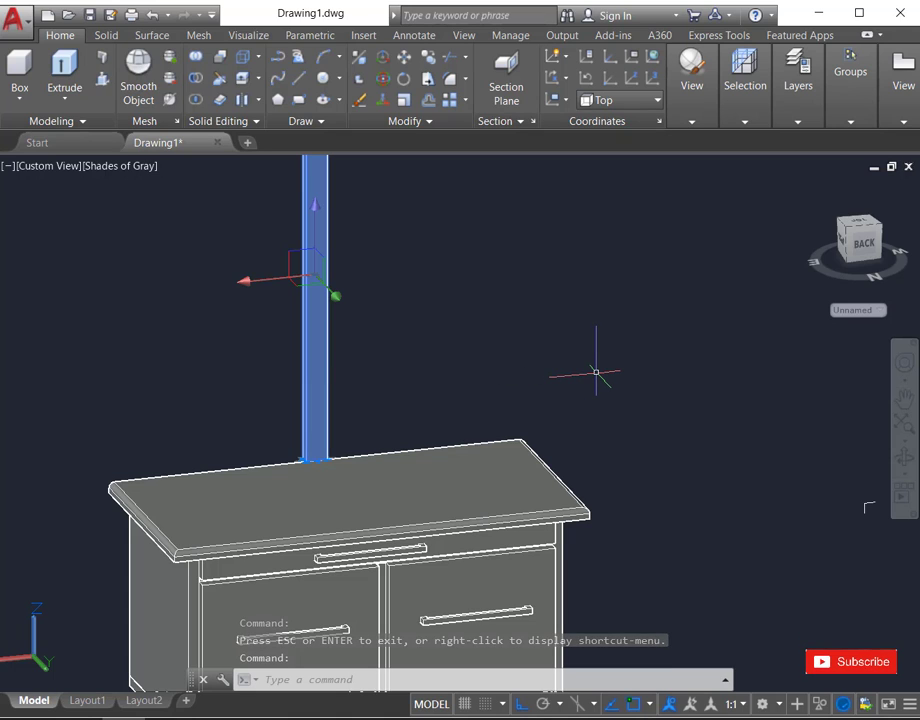
pyautogui.write('co')
pyautogui.press('Return')
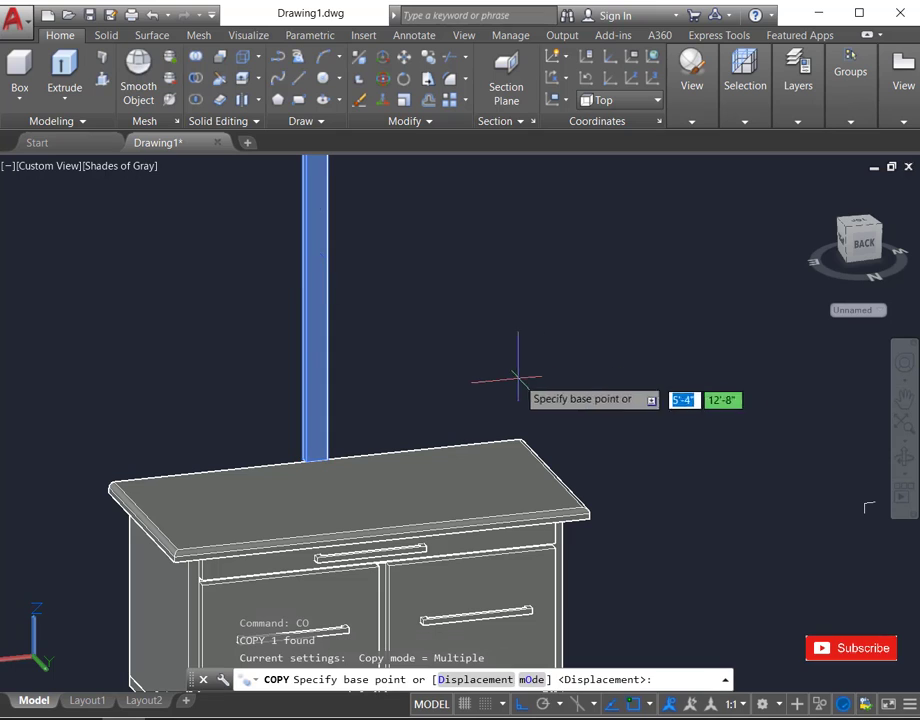
pyautogui.click(446, 372)
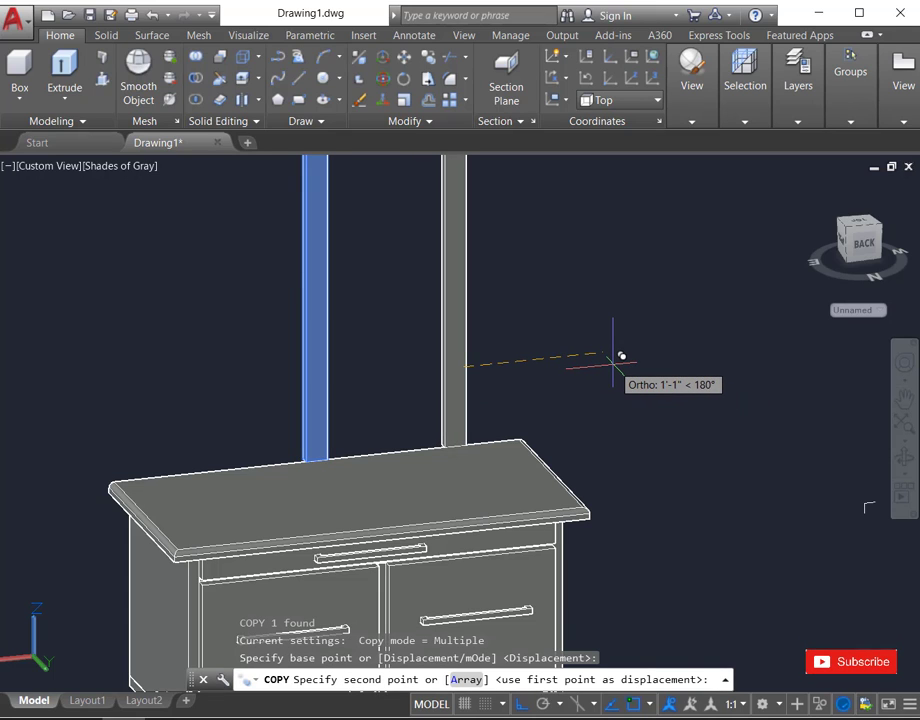
pyautogui.write('12')
pyautogui.press('Return')
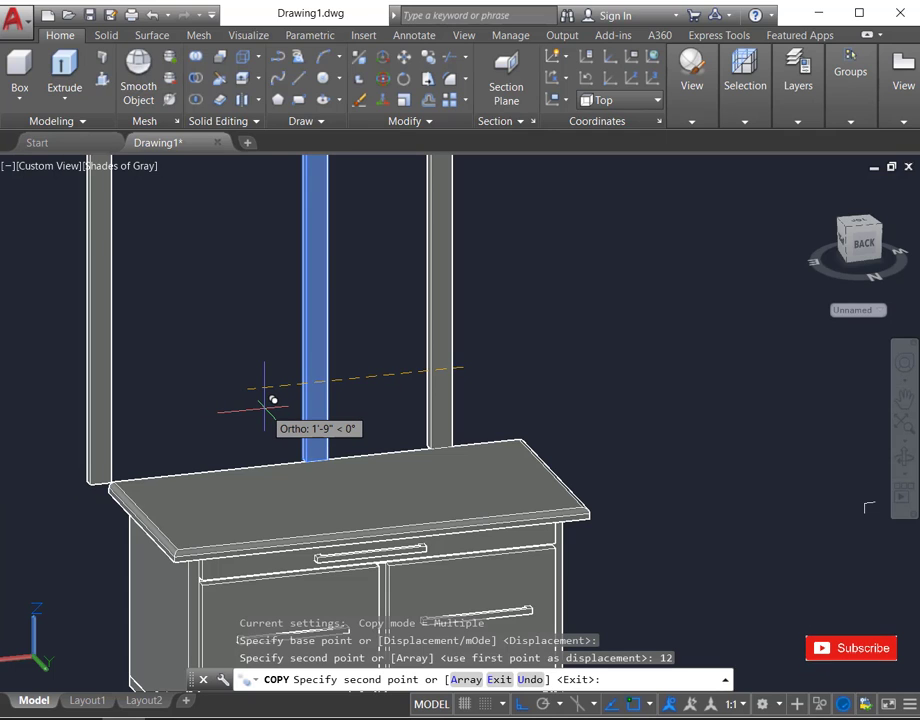
pyautogui.write('12')
pyautogui.press('Return')
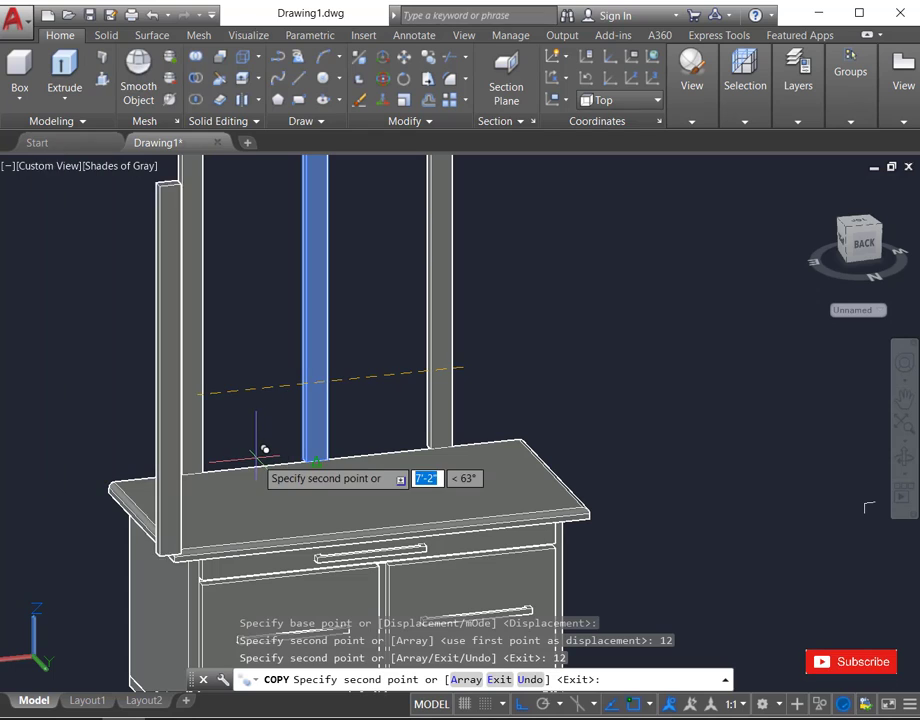
pyautogui.press('Escape')
# - Move the two outer posts from a rear bottom corner to the midpoint of the post's base at the tabletop edge, standing them on the tabletop
pyautogui.click(196, 380)
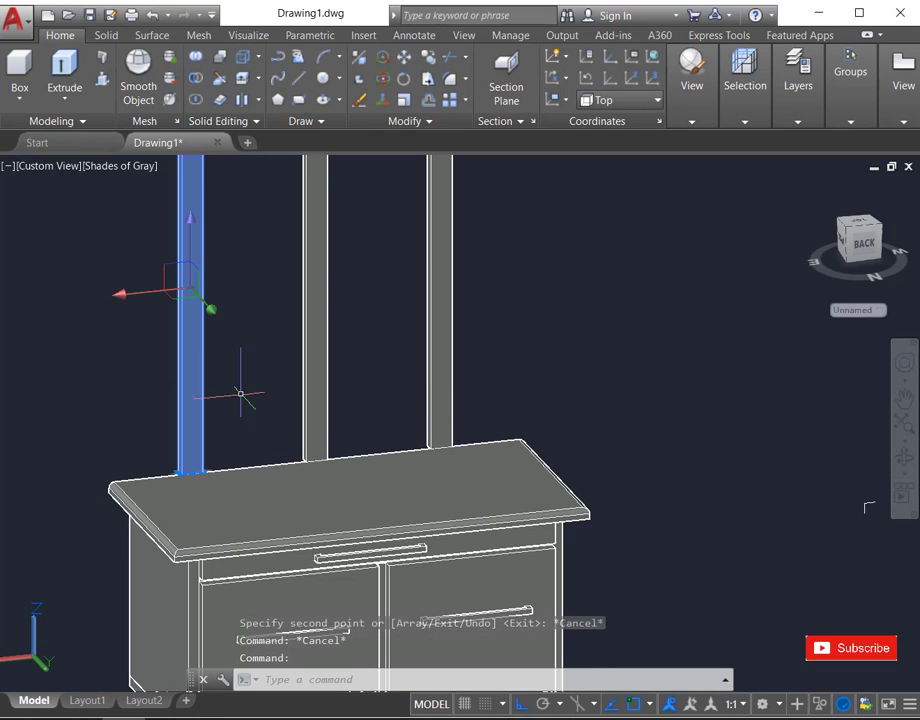
pyautogui.click(446, 378)
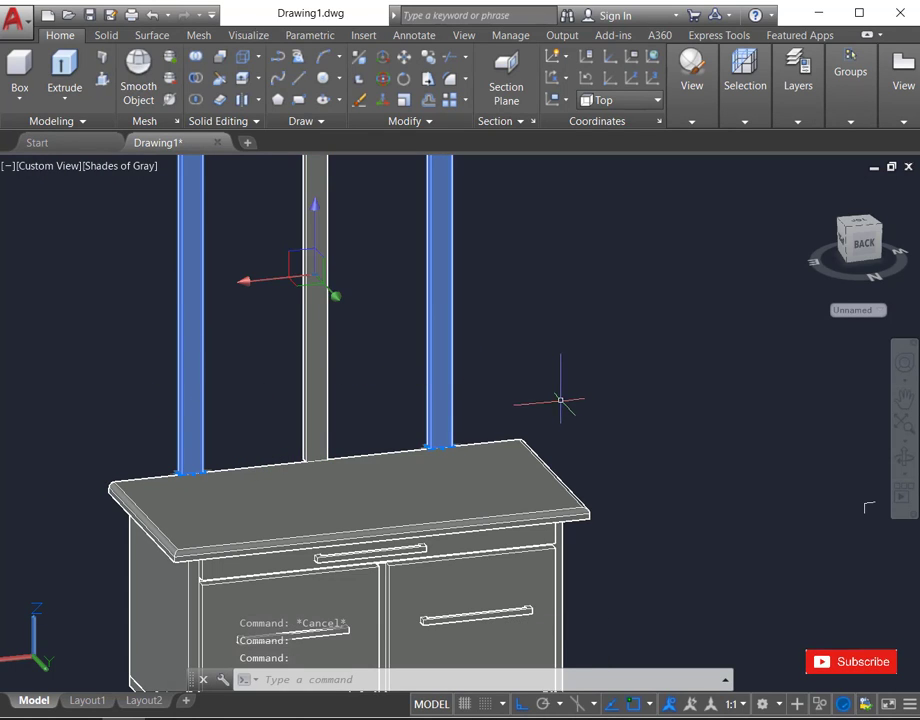
pyautogui.click(903, 455)
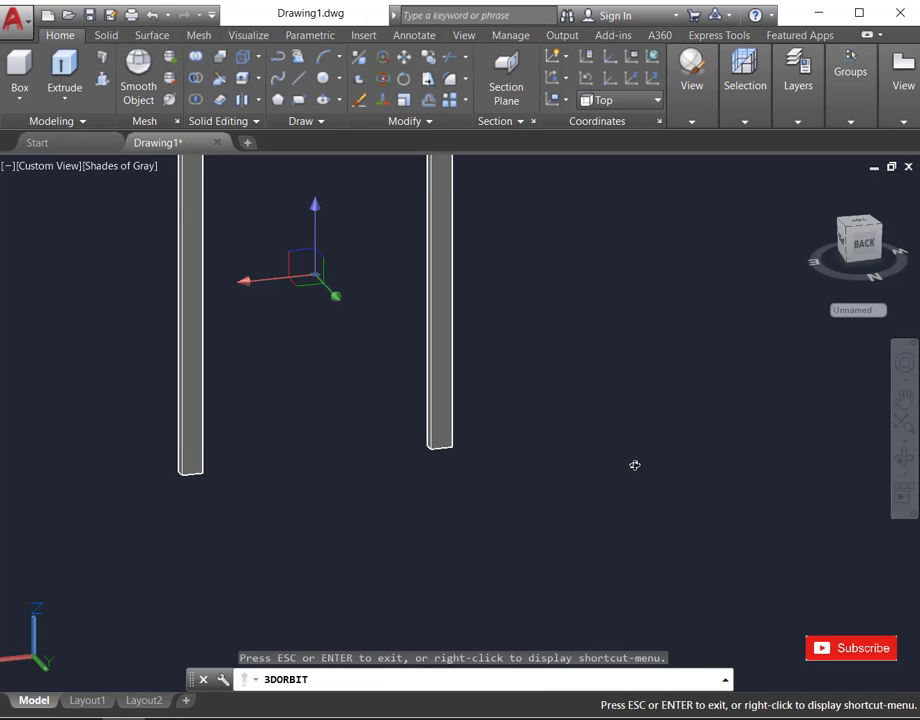
pyautogui.moveTo(634, 465); pyautogui.dragTo(754, 456)
pyautogui.press('Escape')
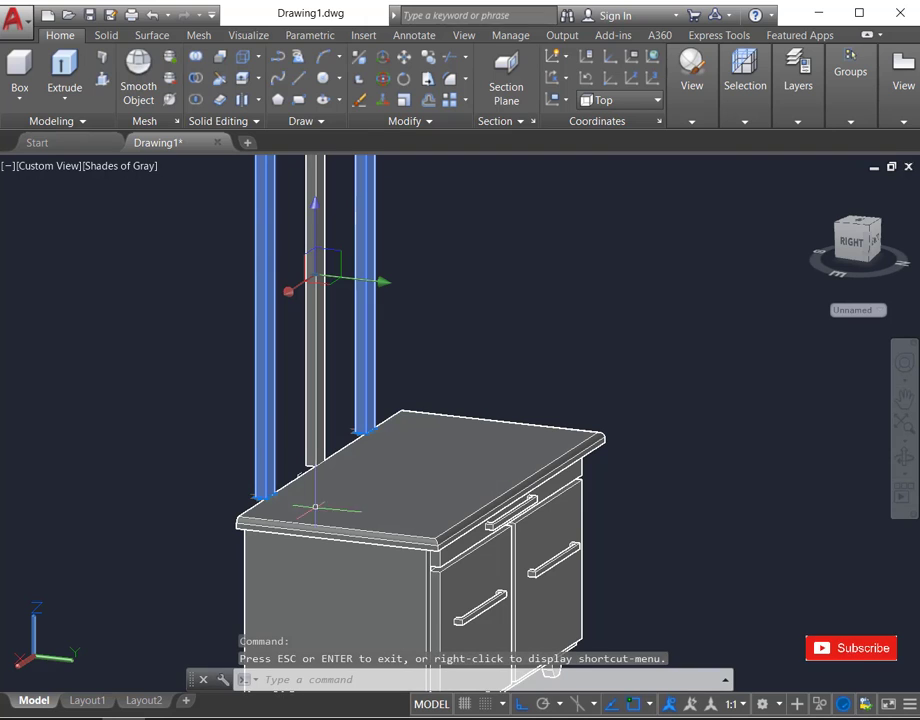
pyautogui.scroll(3, 271, 510)
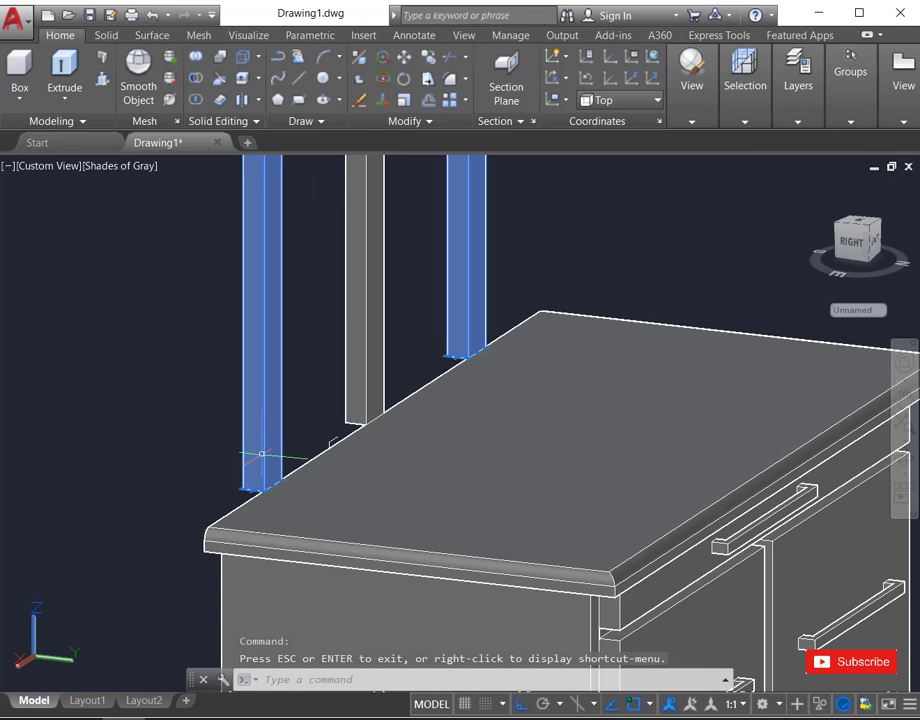
pyautogui.write('m')
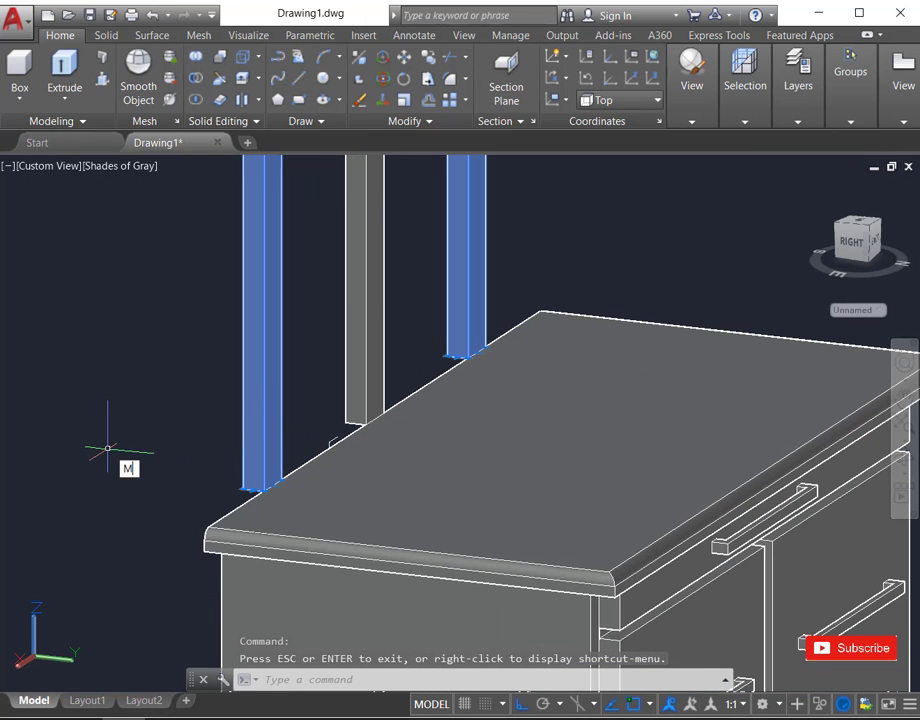
pyautogui.press('Return')
pyautogui.scroll(2, 243, 492)
pyautogui.scroll(2, 240, 491)
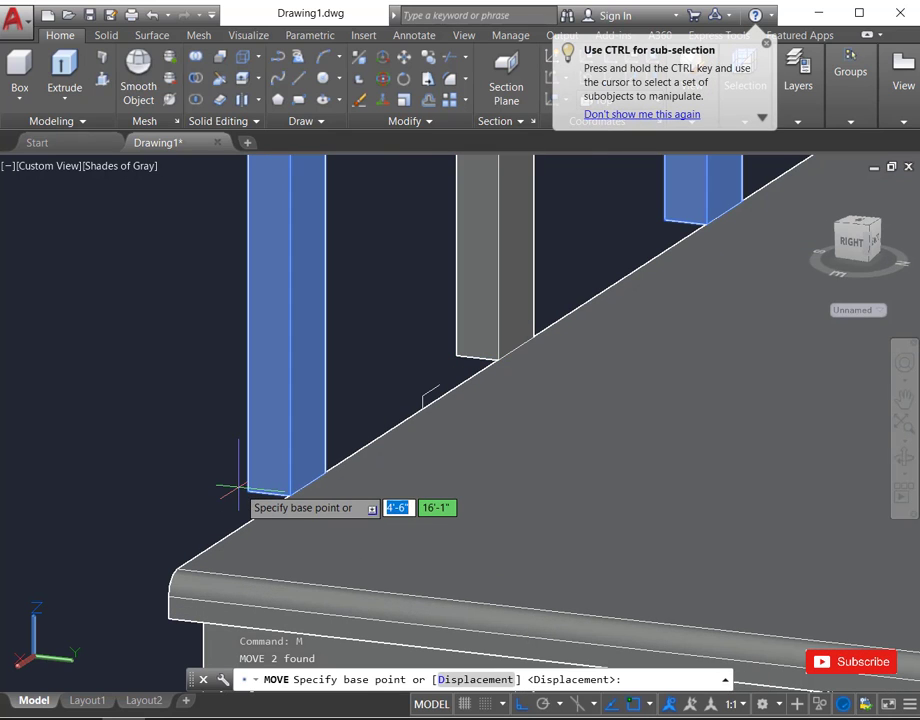
pyautogui.click(247, 492)
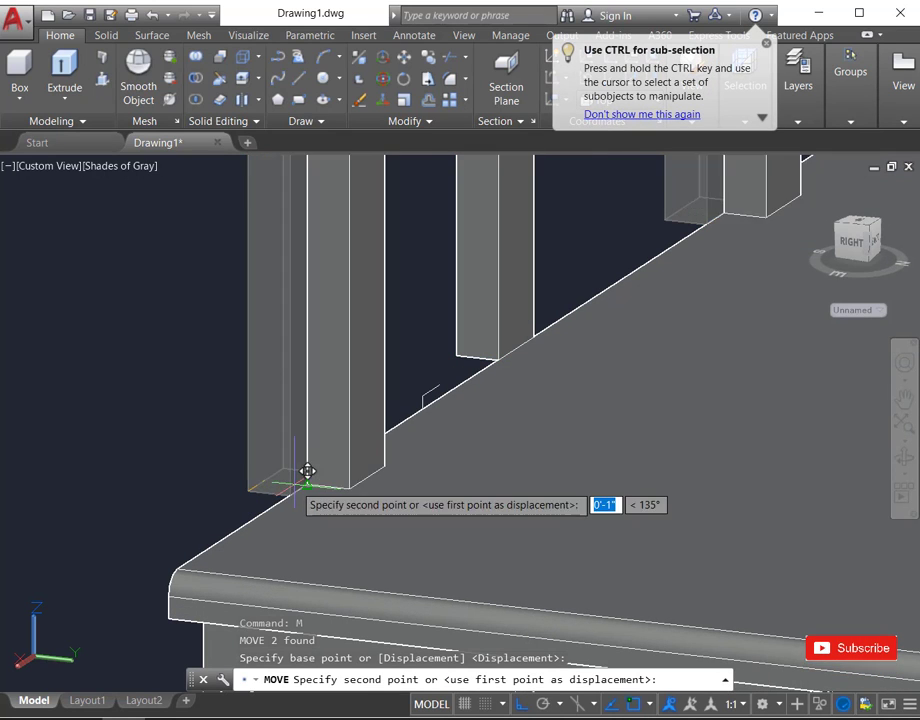
pyautogui.click(303, 483)
pyautogui.scroll(-4, 288, 563)
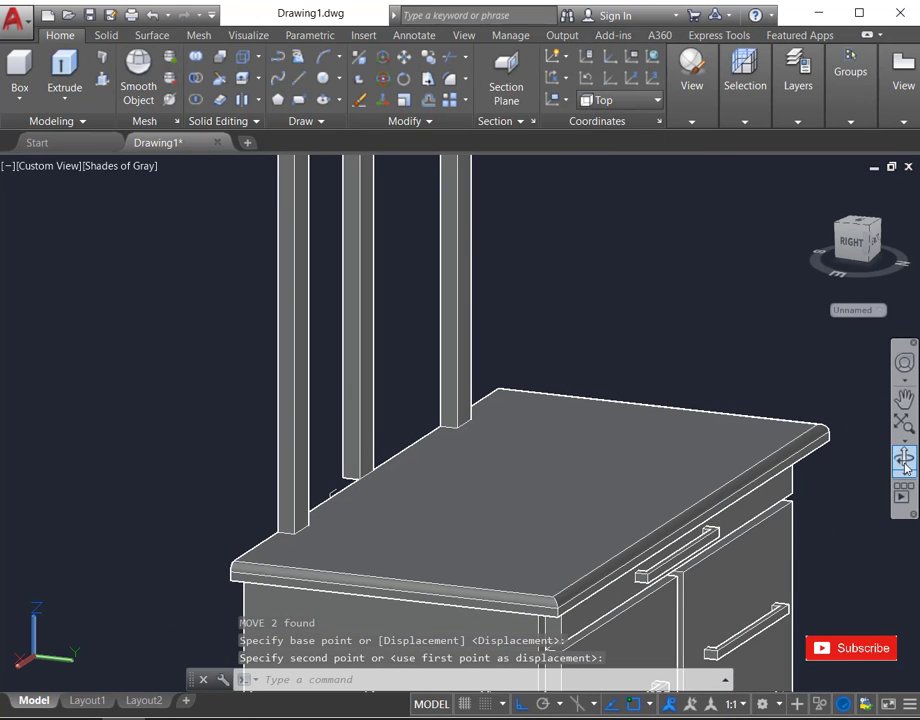
# - Delete the middle post behind the tabletop, keeping the two outer posts
pyautogui.moveTo(565, 455); pyautogui.dragTo(508, 628)
pyautogui.scroll(-5, 497, 550)
pyautogui.scroll(3, 455, 591)
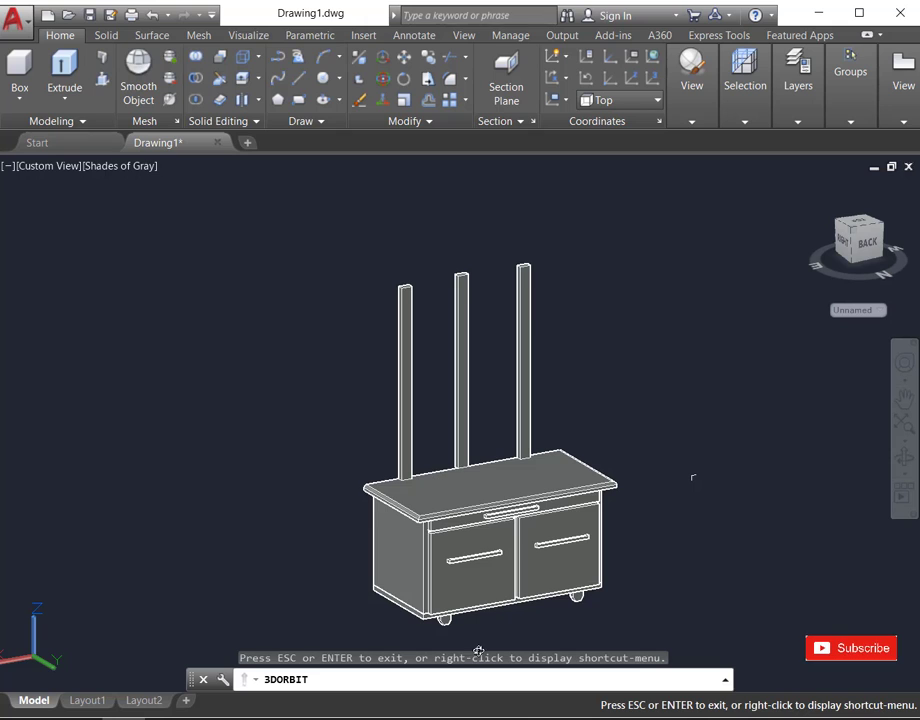
pyautogui.scroll(4, 423, 639)
pyautogui.scroll(-3, 364, 584)
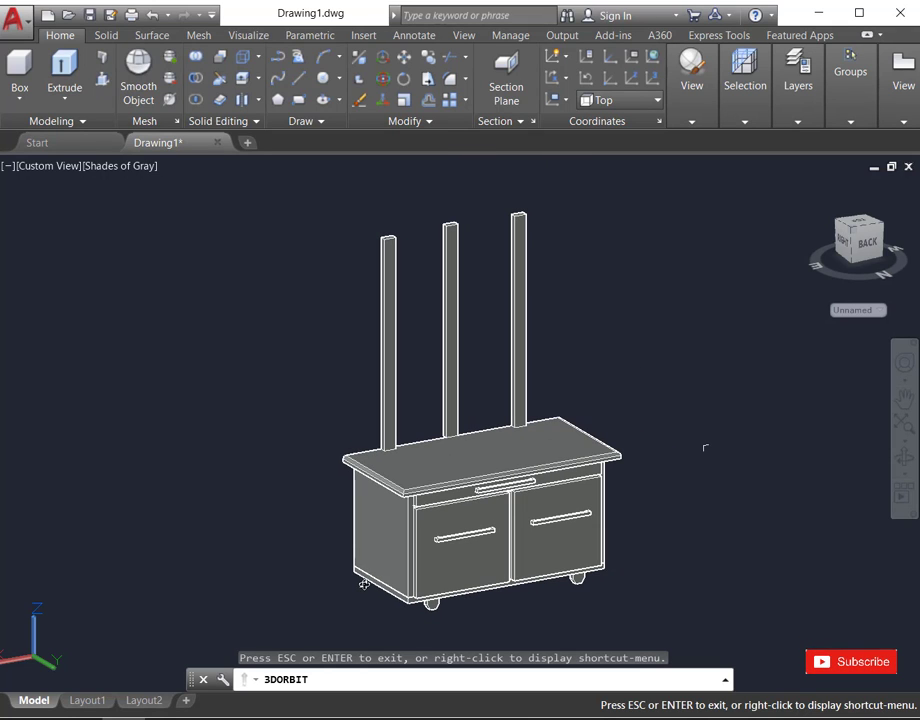
pyautogui.press('Escape')
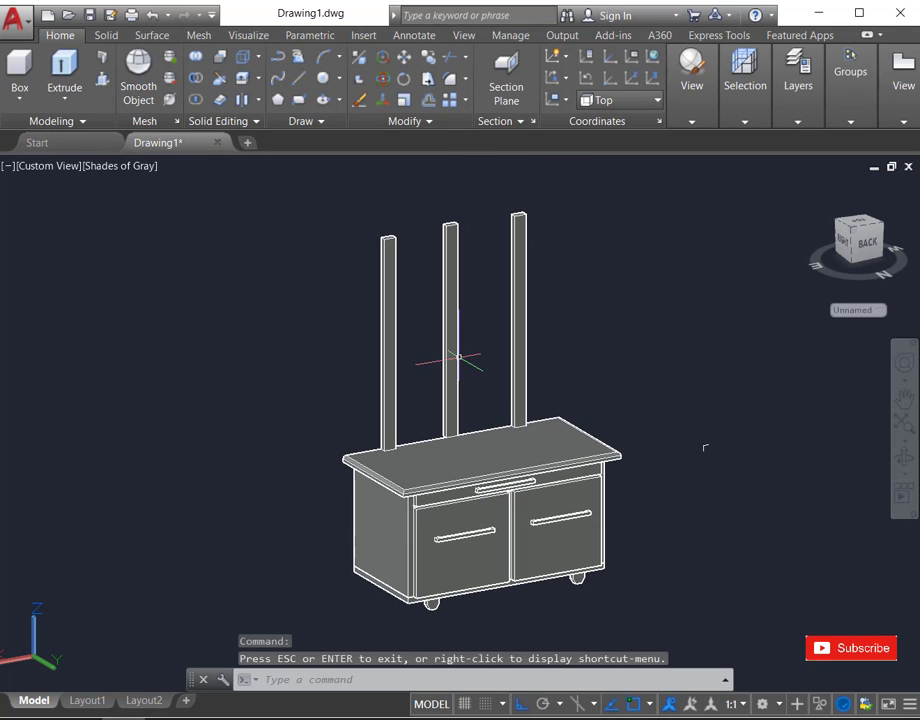
pyautogui.click(453, 350)
pyautogui.press('Delete')
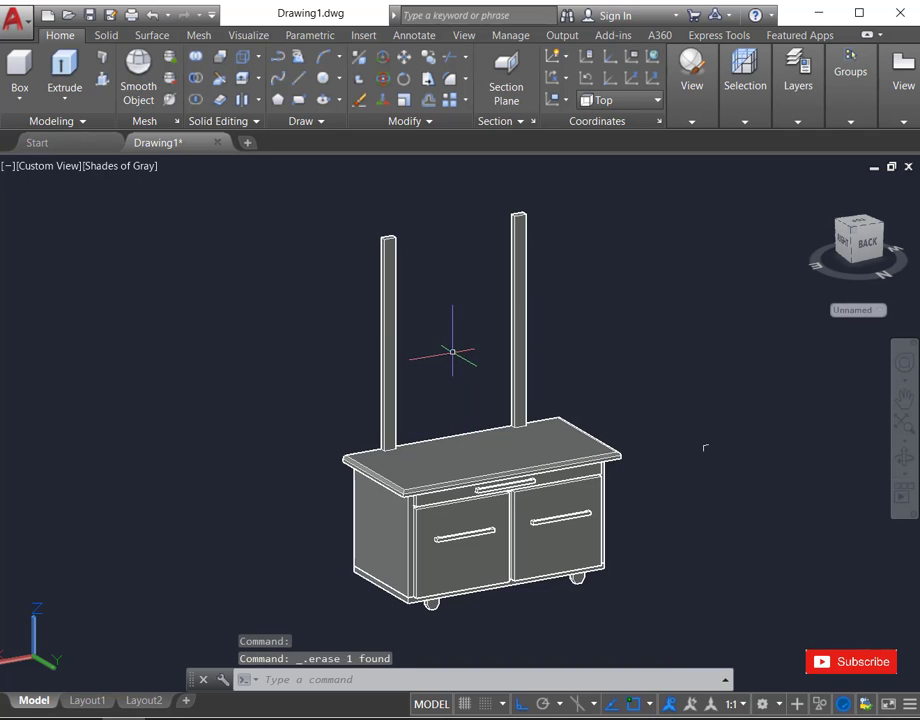
# - Draw a 30-inch line beside the cabinet, parallel to the tabletop's long edge
pyautogui.scroll(-4, 645, 503)
pyautogui.scroll(3, 550, 577)
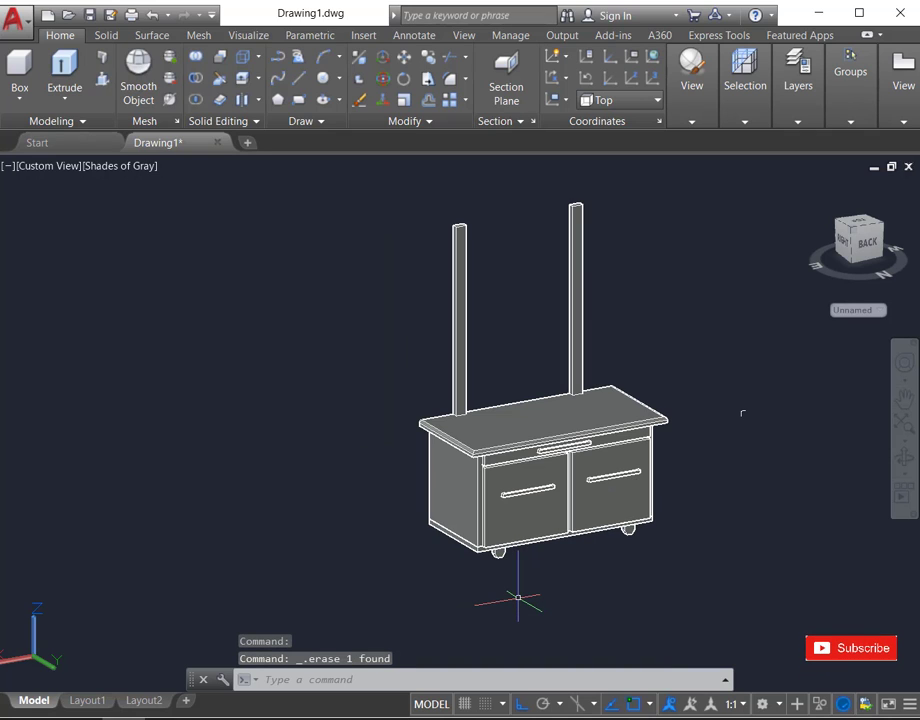
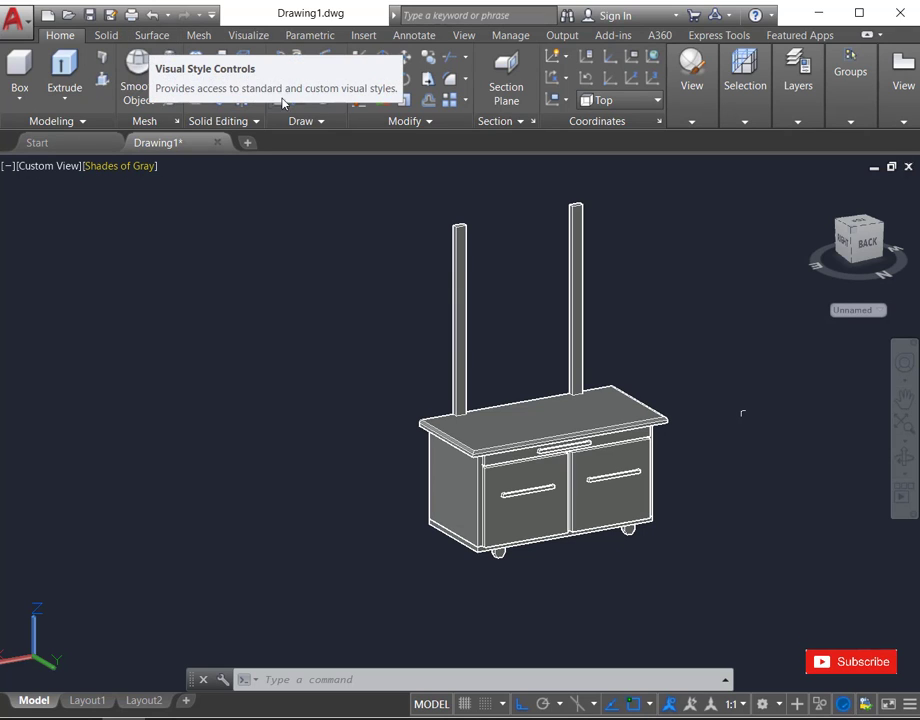
pyautogui.click(300, 79)
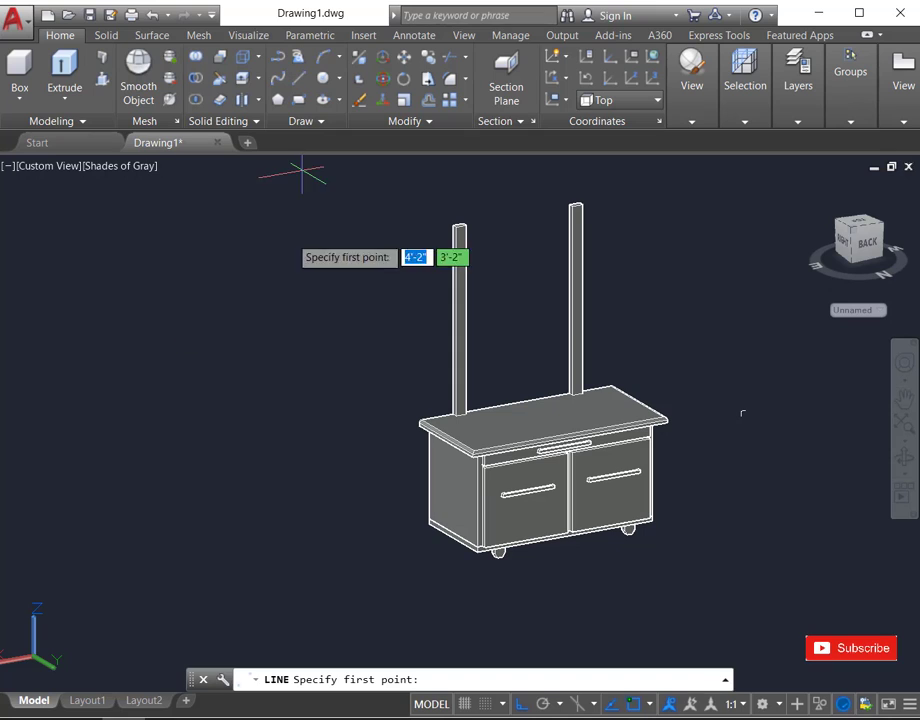
pyautogui.click(130, 391)
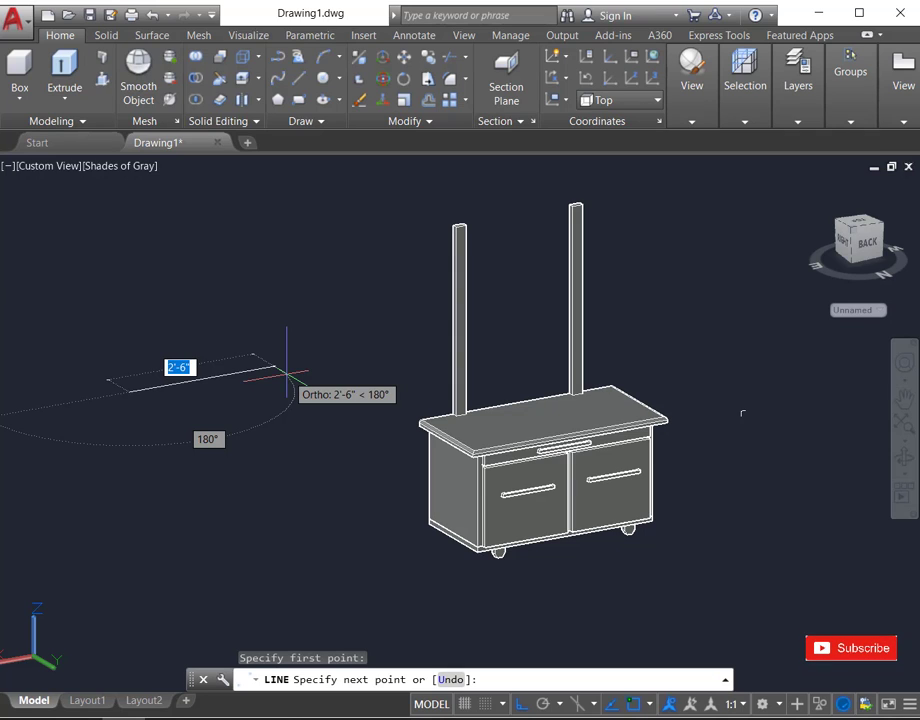
pyautogui.write('30')
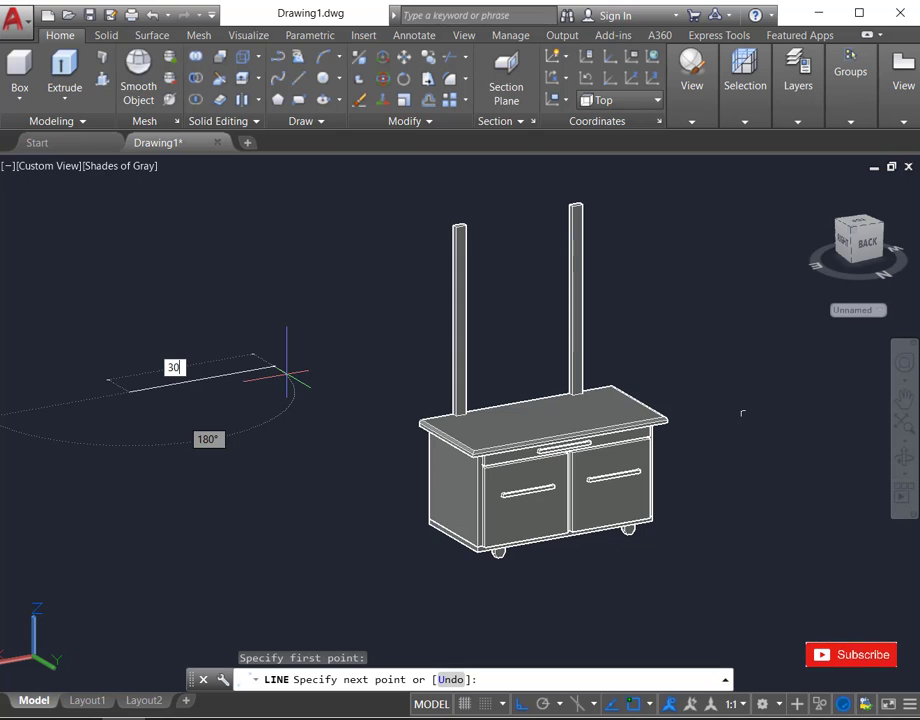
pyautogui.press('Return')
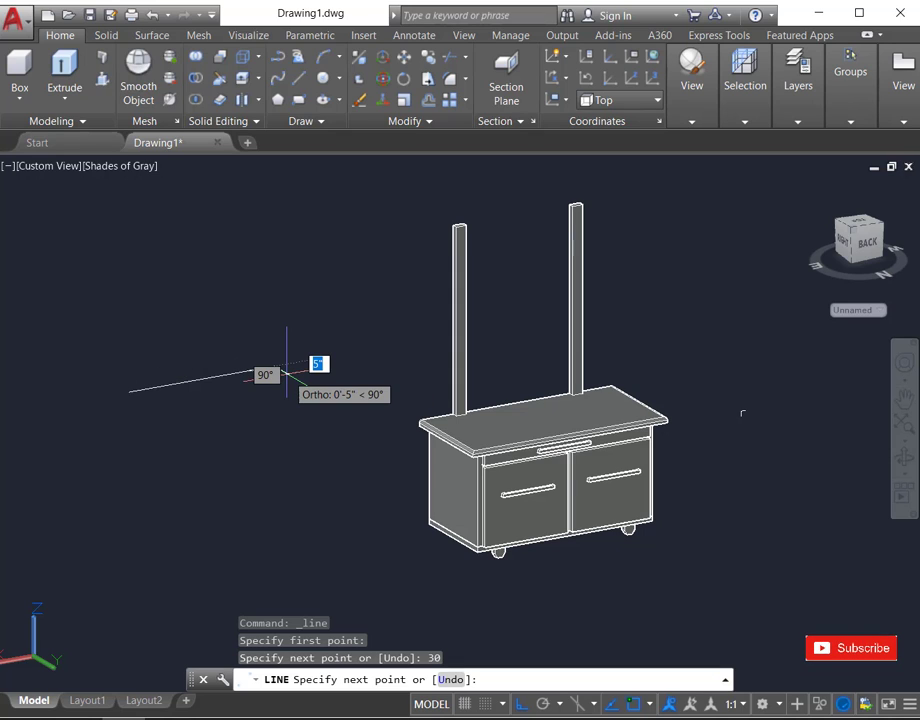
pyautogui.press('Return')
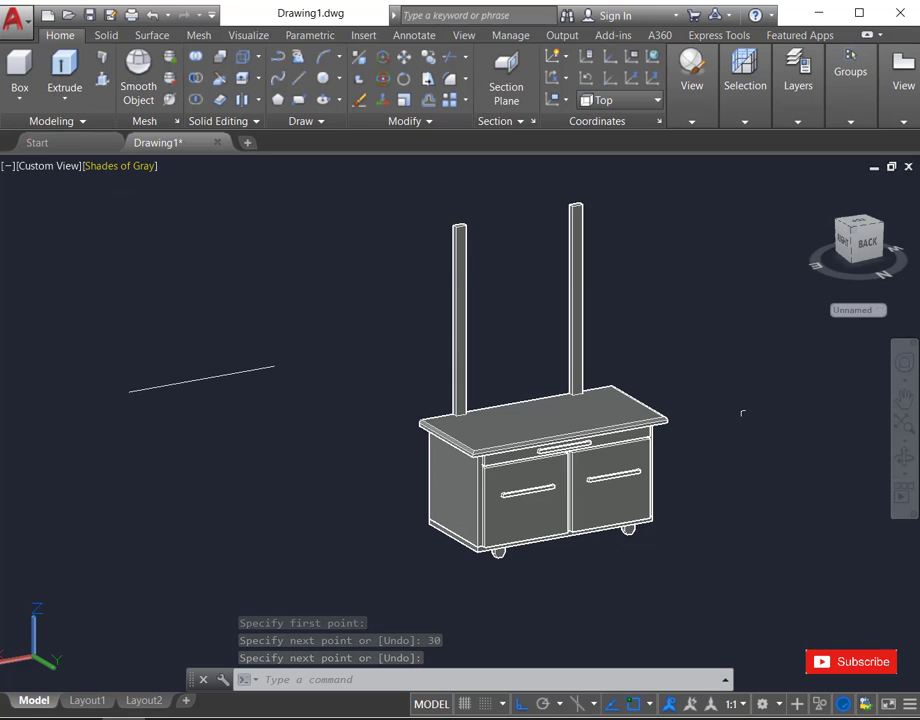
# - Draw a slanted 1-inch line at about 99° from the 30-inch line's end farthest from the cabinet, with Ortho off
pyautogui.write('l')
pyautogui.press('Return')
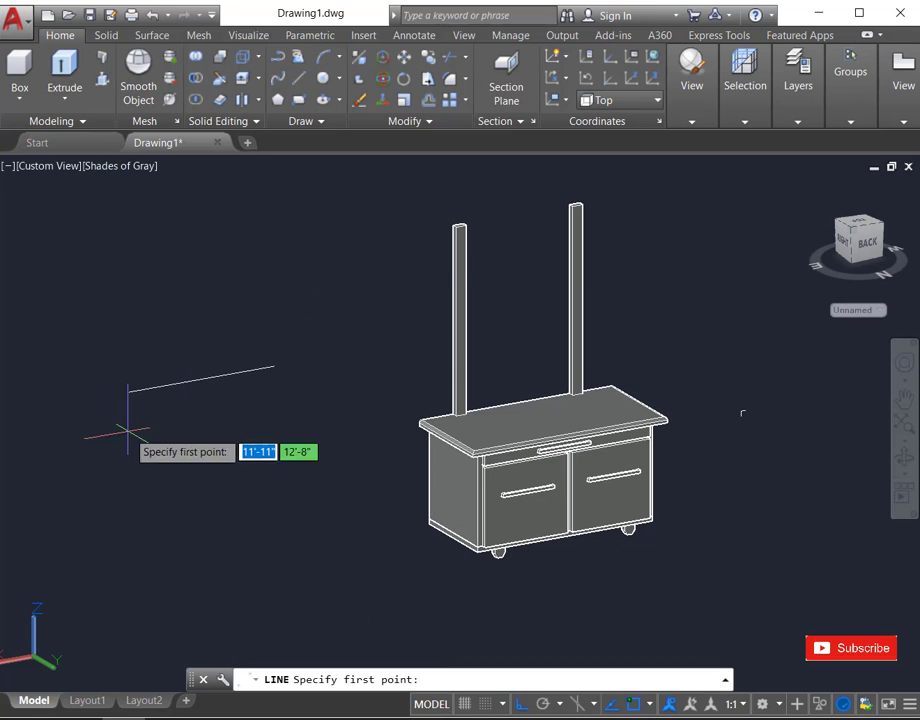
pyautogui.scroll(3, 141, 412)
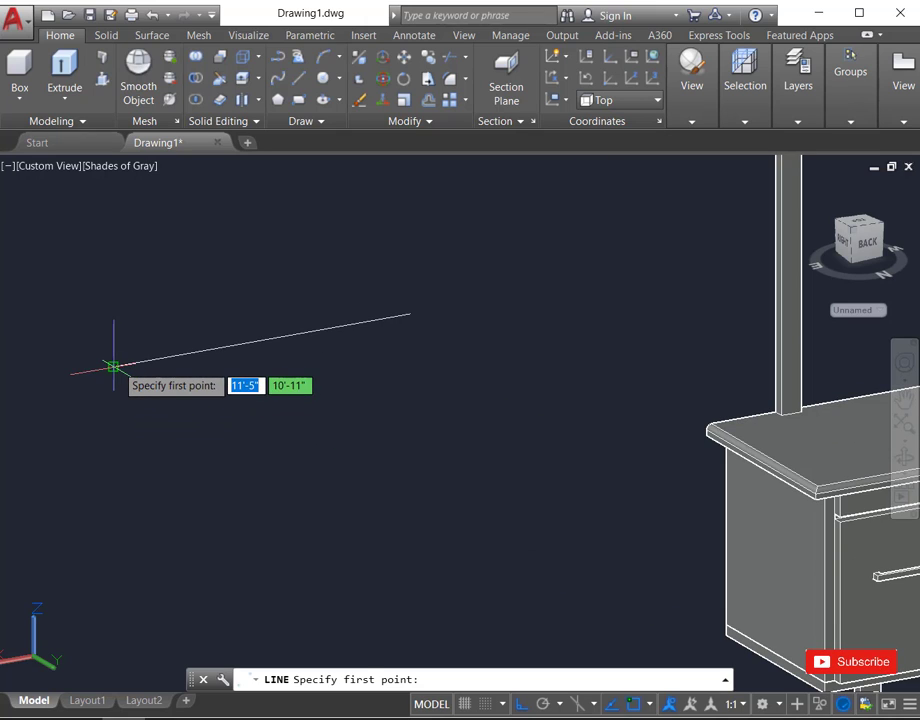
pyautogui.click(113, 367)
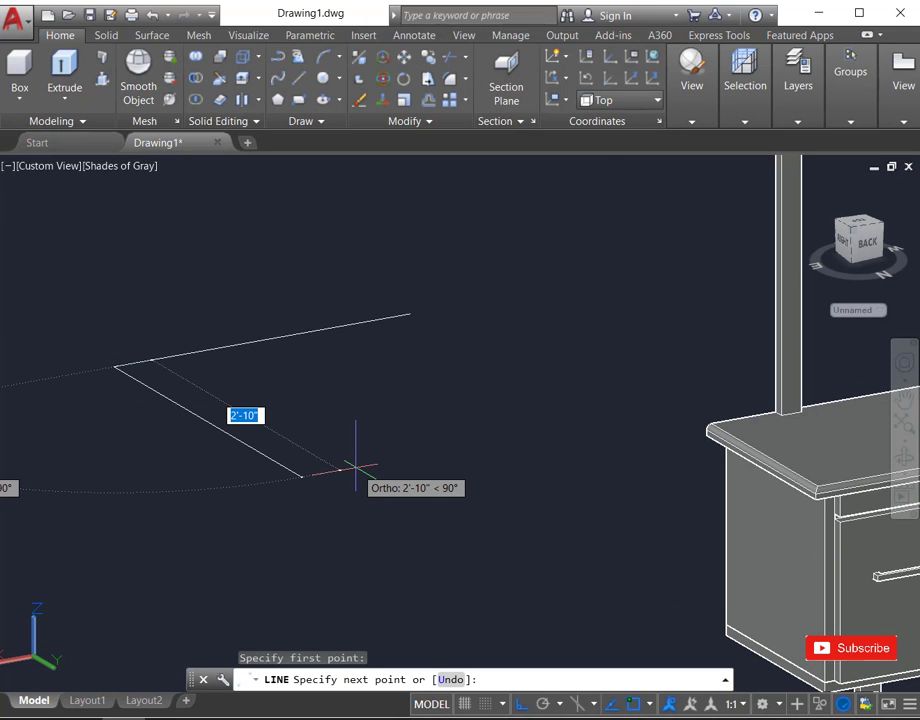
pyautogui.press('F8')
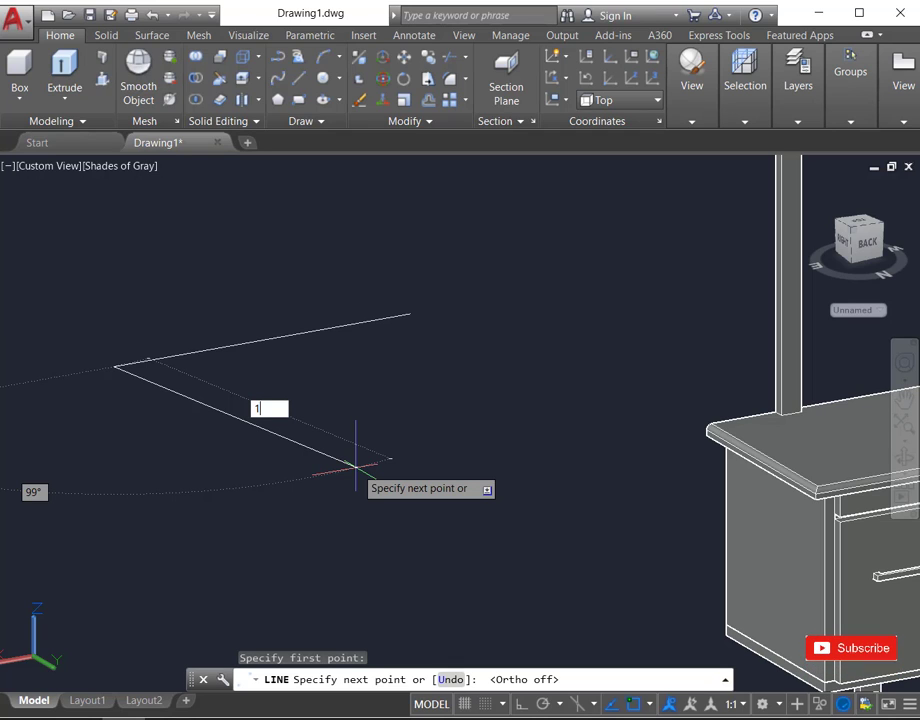
pyautogui.press('Return')
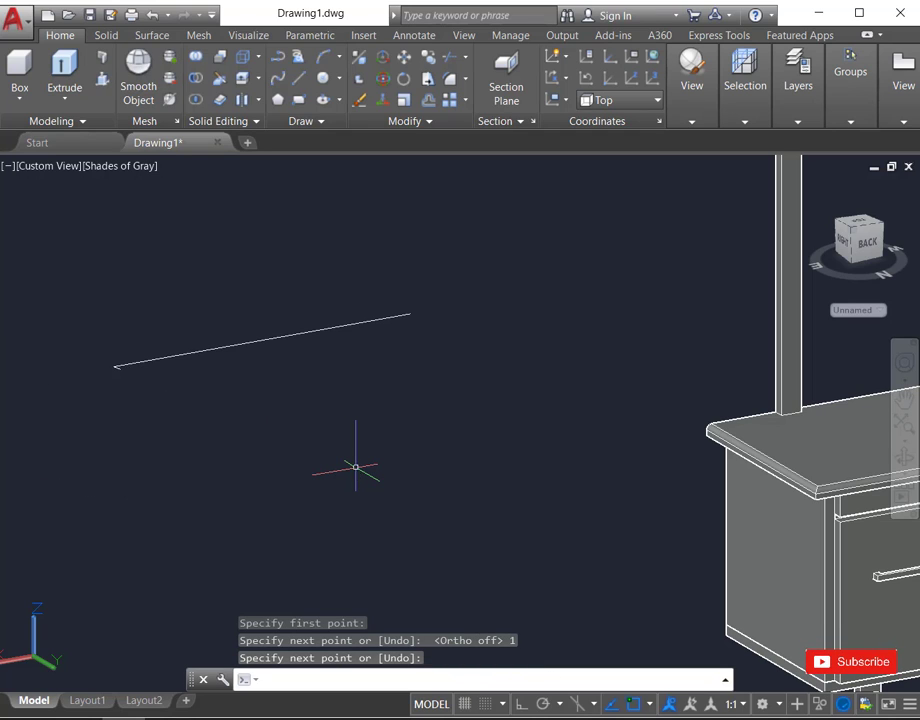
# - Mirror the slanted 1-inch line to the 30-inch line's other end about a perpendicular through its midpoint, with Ortho on, keeping the original
pyautogui.scroll(3, 95, 373)
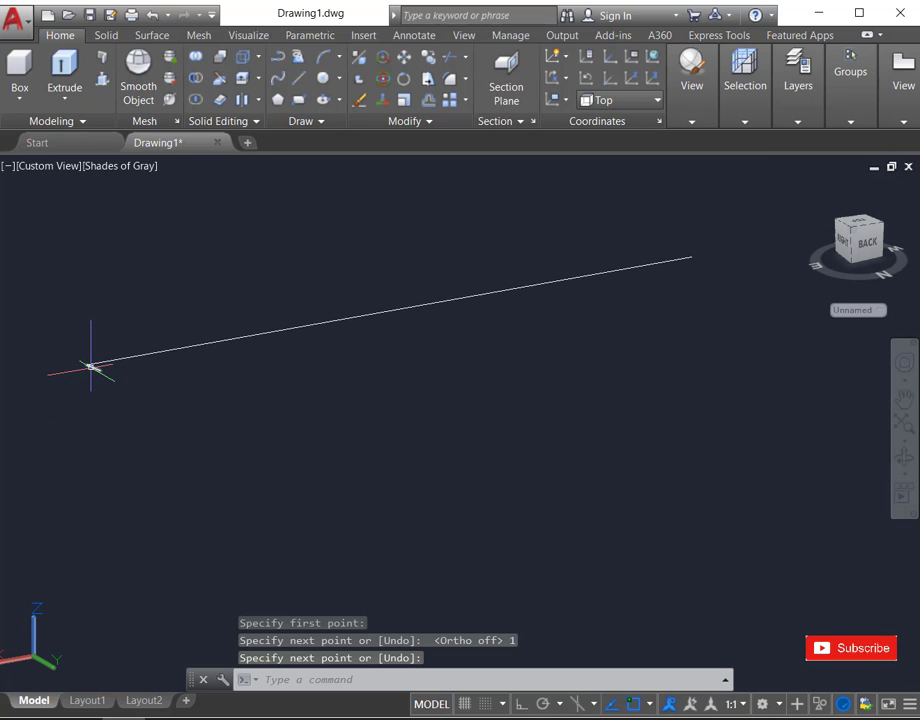
pyautogui.press('Return')
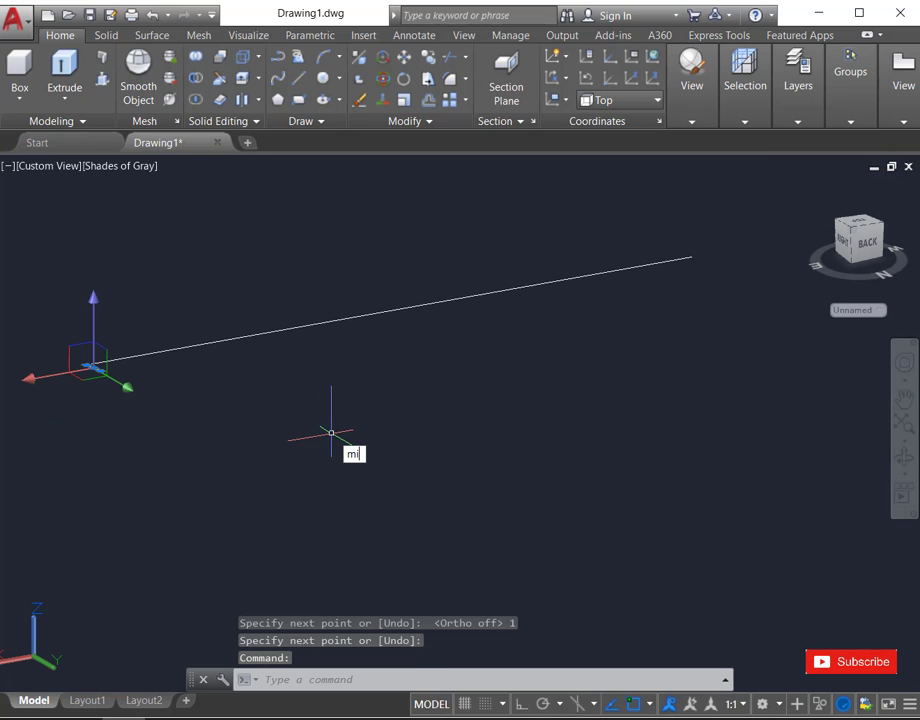
pyautogui.press('Return')
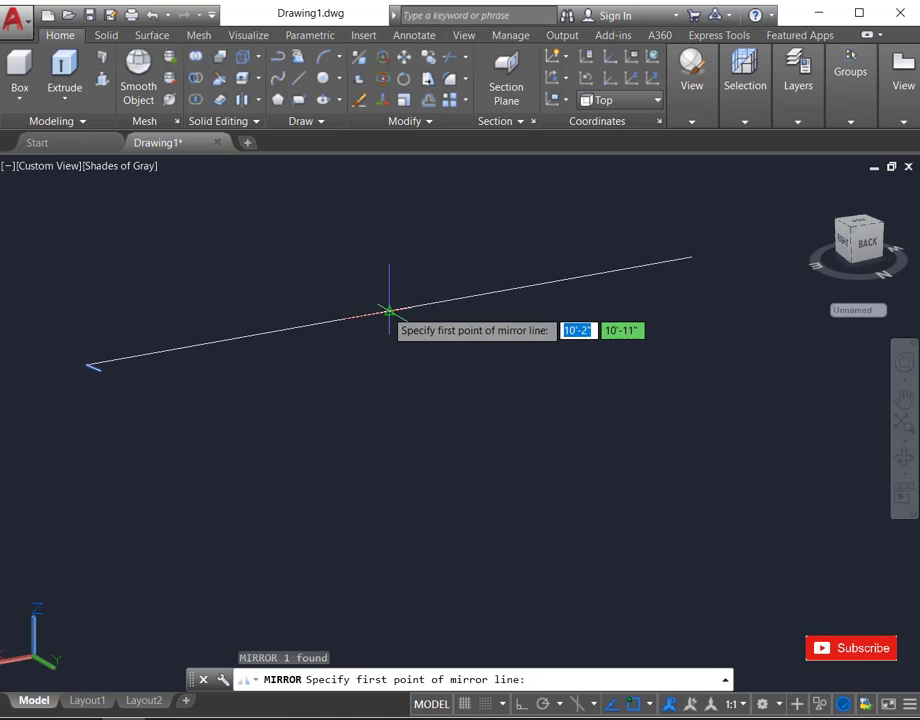
pyautogui.click(389, 311)
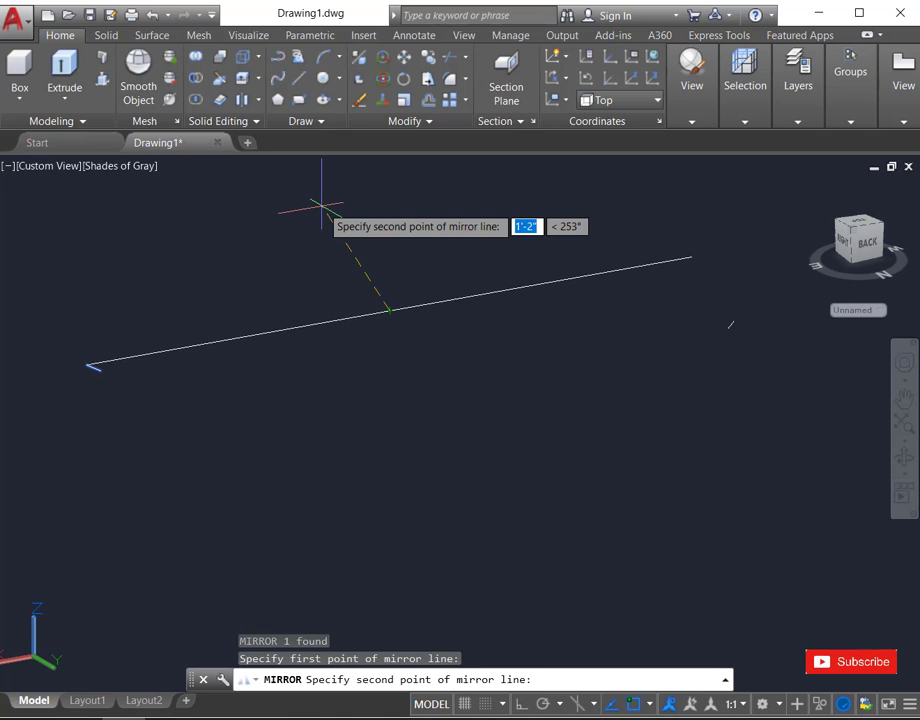
pyautogui.press('F8')
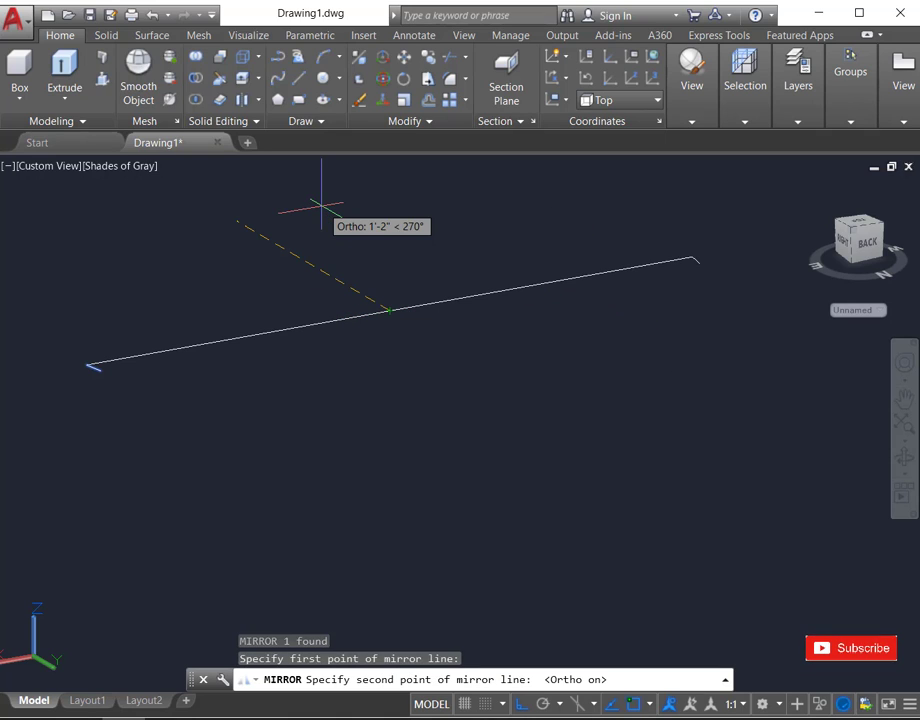
pyautogui.click(322, 190)
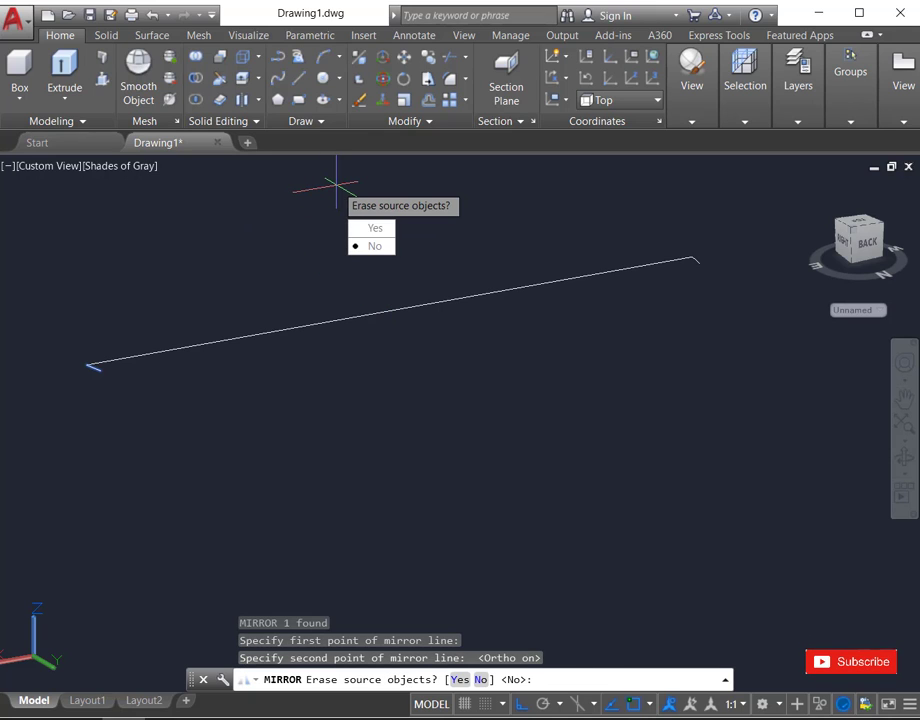
pyautogui.press('Return')
pyautogui.press('Return')
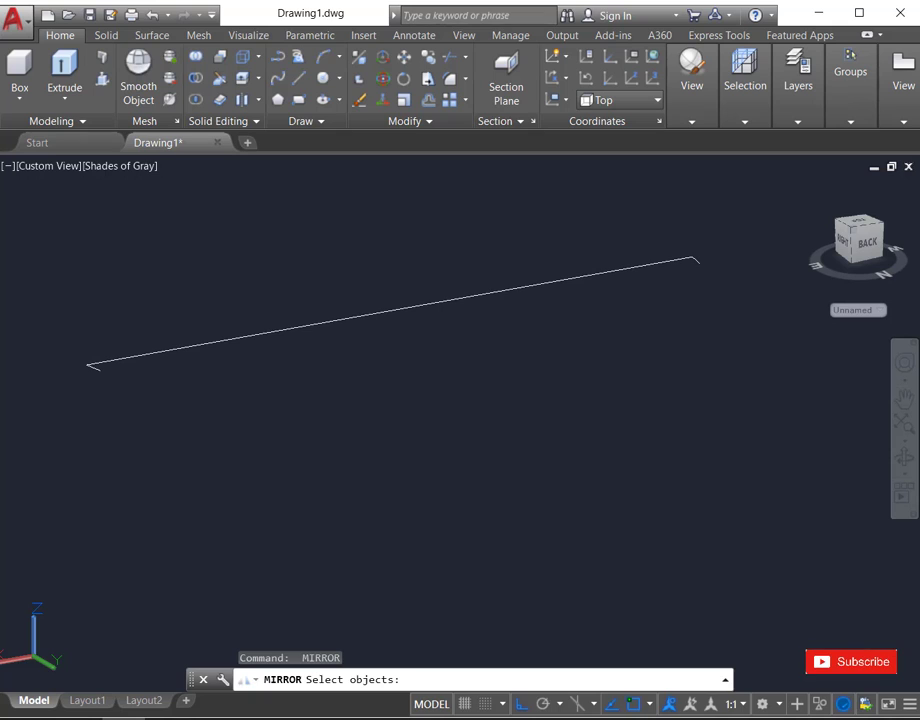
pyautogui.press('Escape')
# - Draw a 3-inch line perpendicular to the 30-inch line from its midpoint, on the same side as the slanted end lines
pyautogui.scroll(-2, 552, 388)
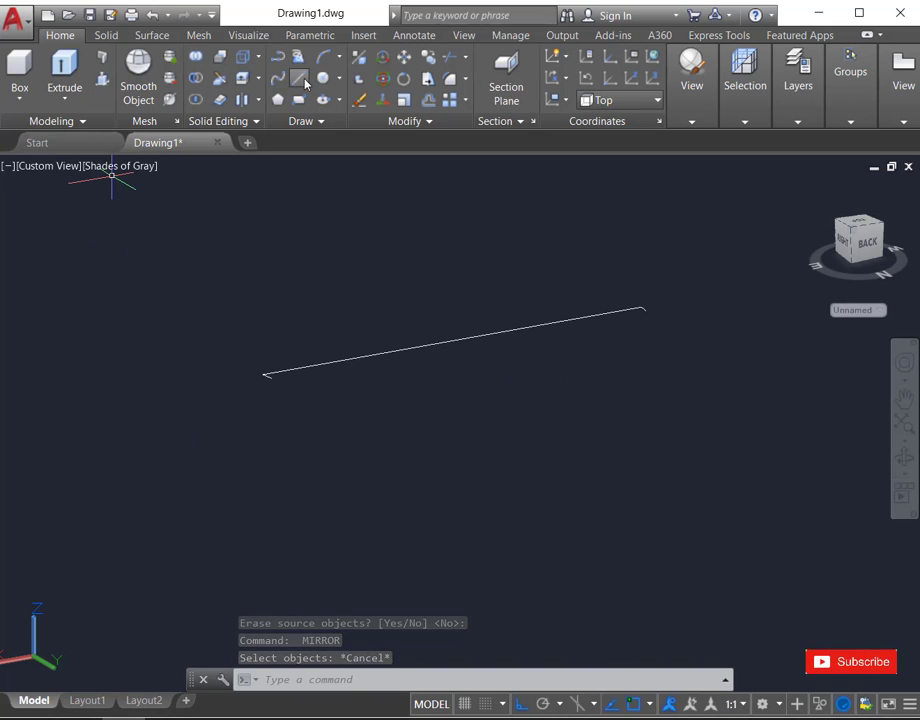
pyautogui.click(301, 80)
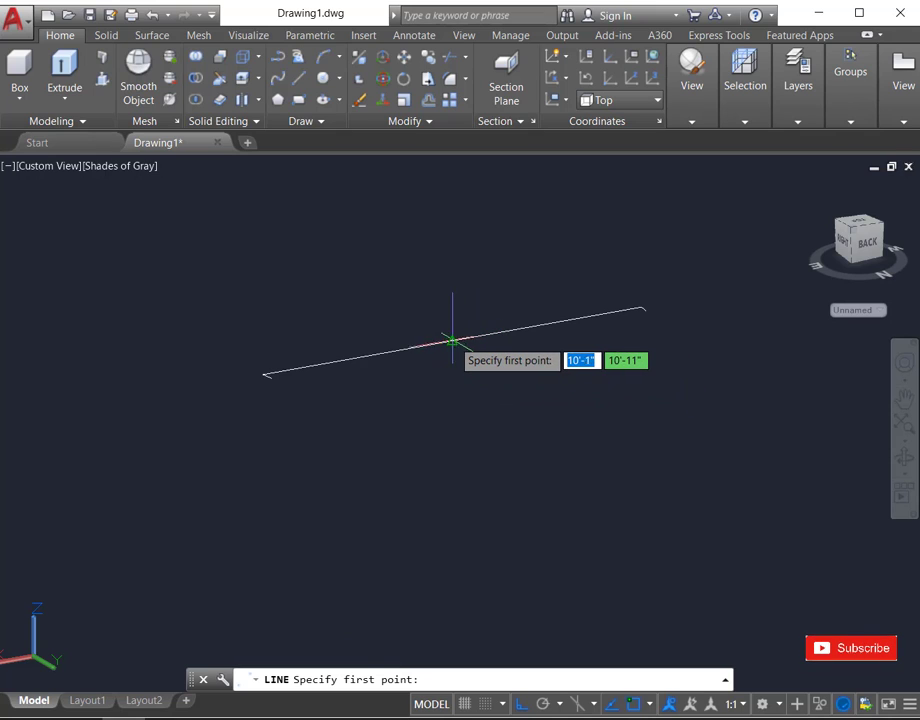
pyautogui.click(452, 341)
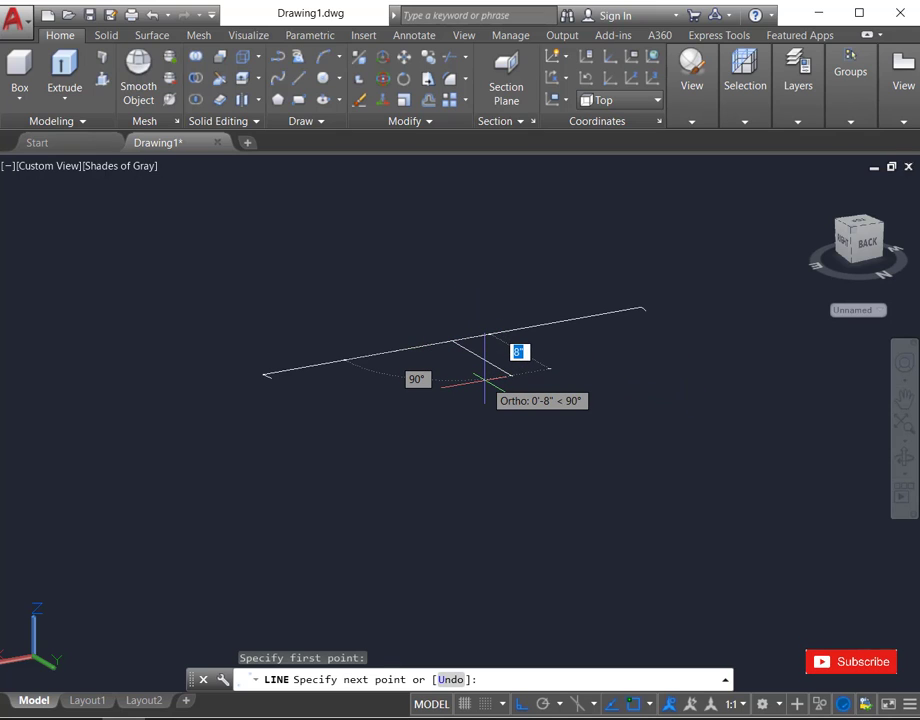
pyautogui.write('3')
pyautogui.press('Return')
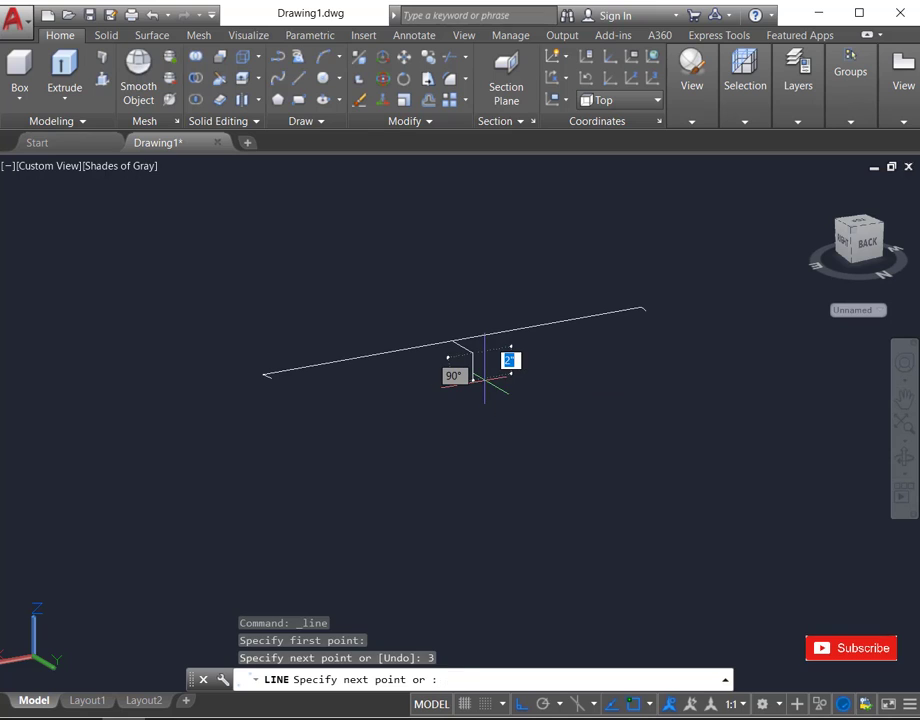
pyautogui.press('Return')
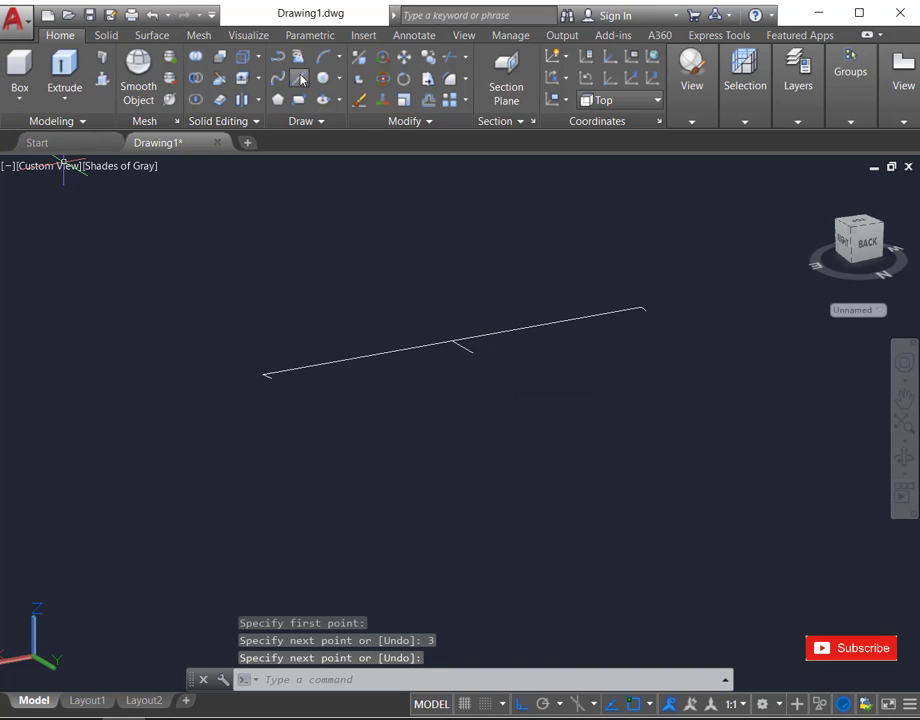
# - Draw two connected lines from one slanted line's free end through the 3-inch line's end to the other slanted line's free end
pyautogui.click(299, 79)
pyautogui.scroll(3, 268, 376)
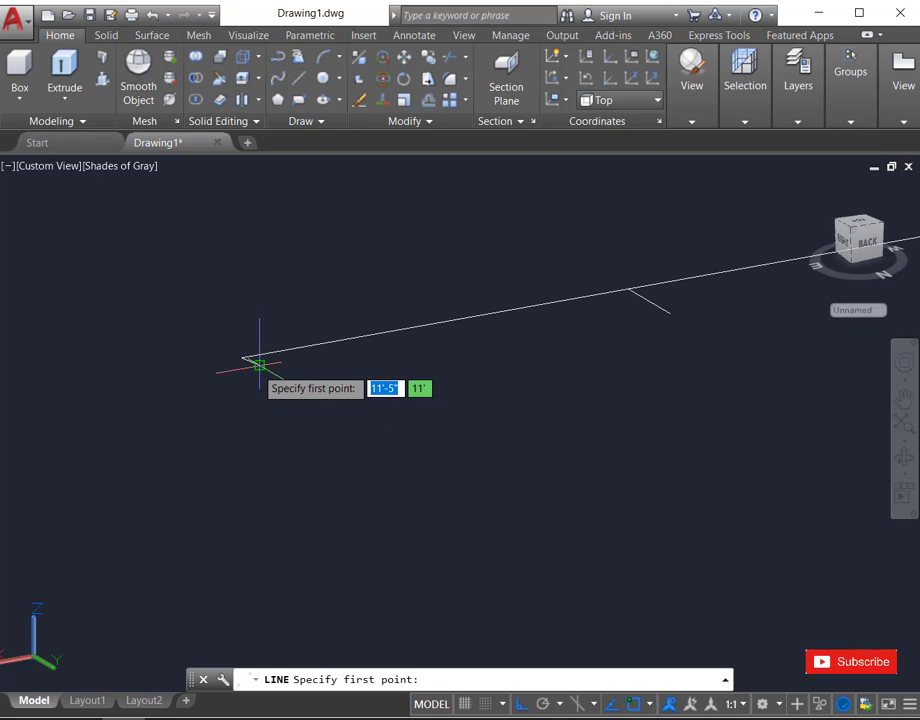
pyautogui.click(259, 364)
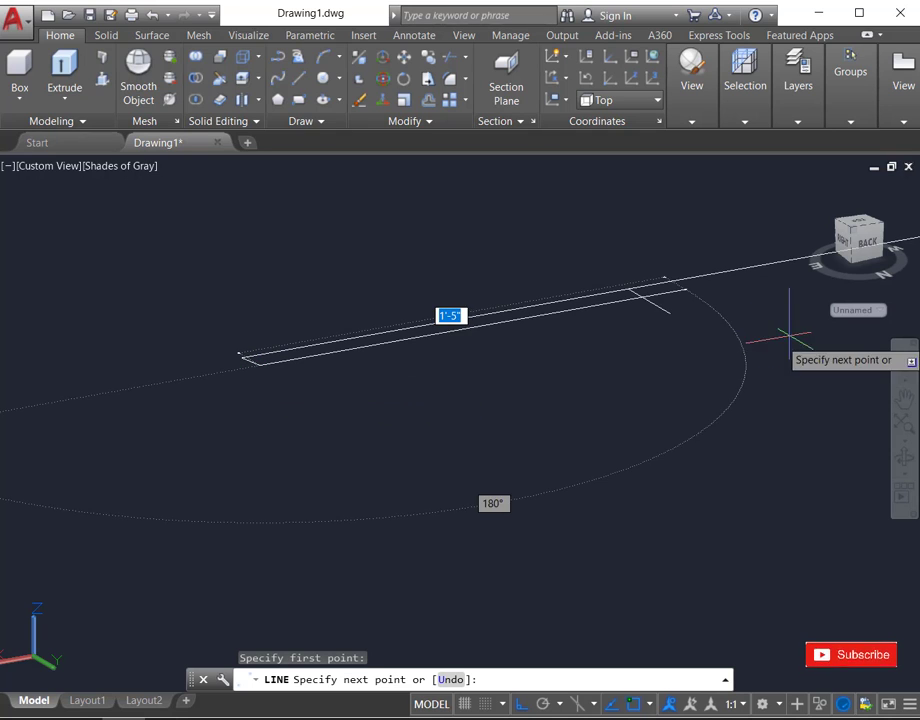
pyautogui.click(670, 314)
pyautogui.scroll(-3, 610, 430)
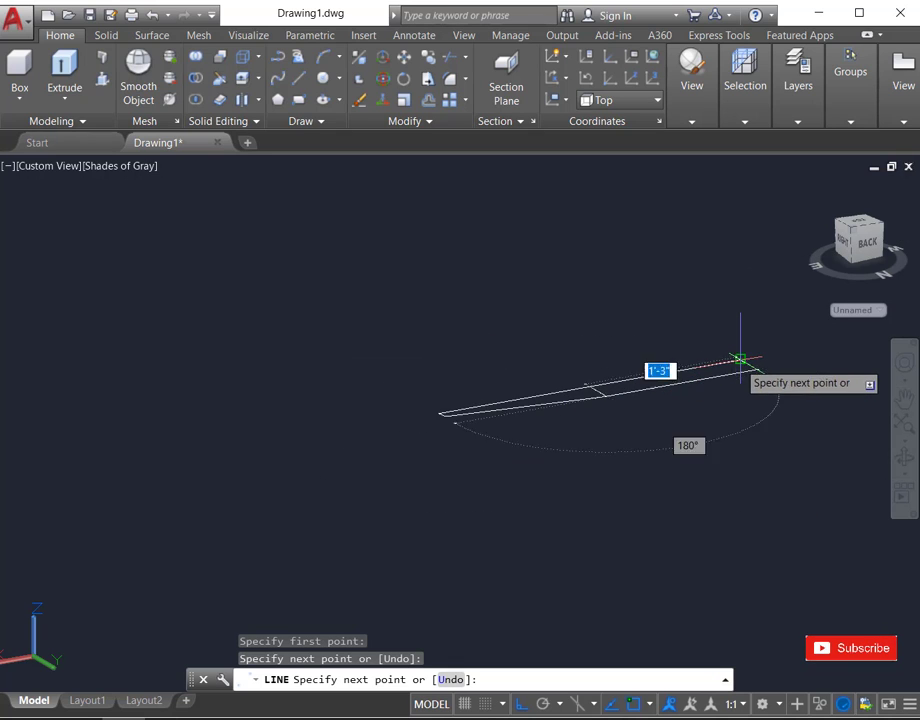
pyautogui.scroll(3, 740, 369)
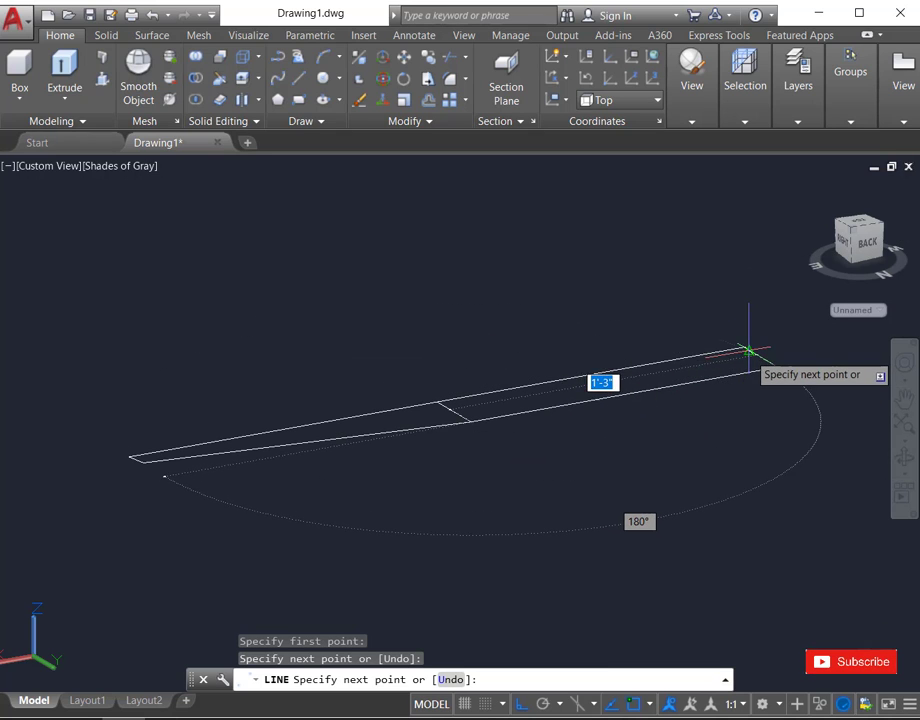
pyautogui.scroll(2, 748, 352)
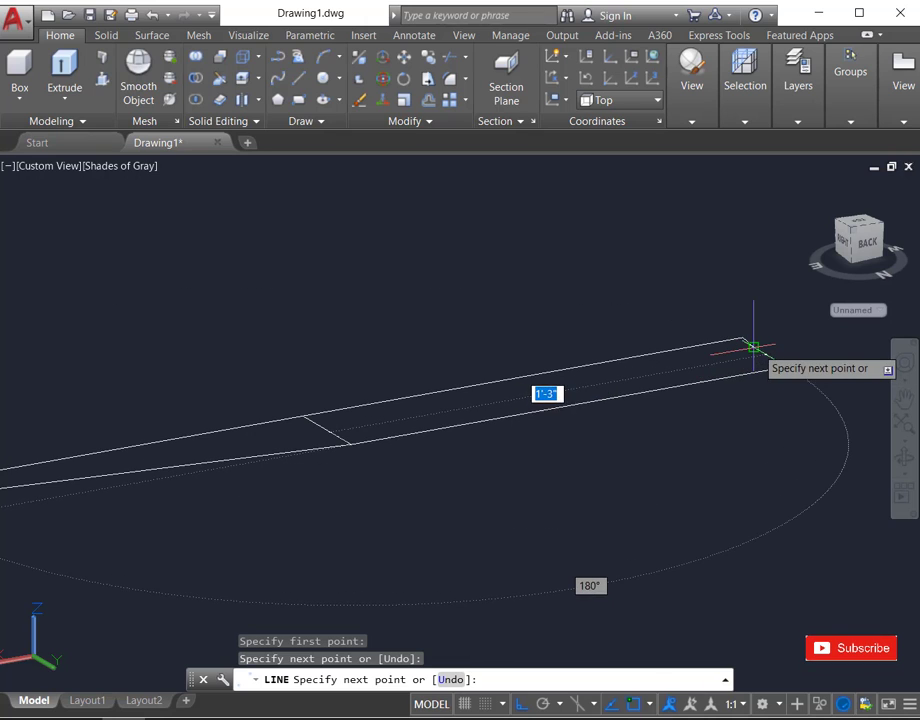
pyautogui.click(752, 348)
pyautogui.press('Return')
pyautogui.scroll(-2, 643, 425)
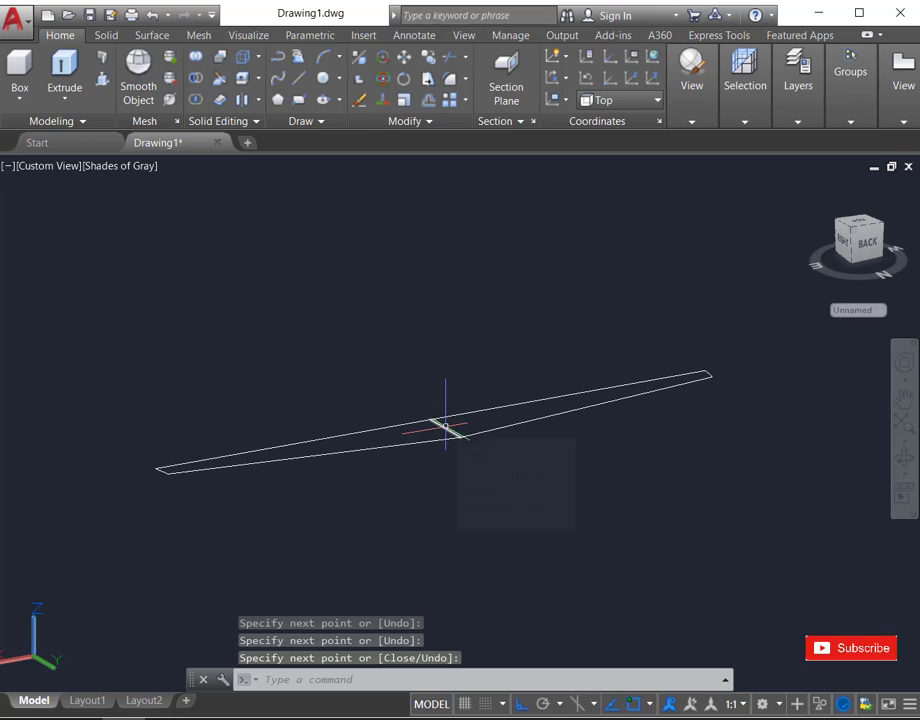
# - Delete the 3-inch middle line and join the remaining outline lines into one closed polyline
pyautogui.press('Return')
pyautogui.press('Delete')
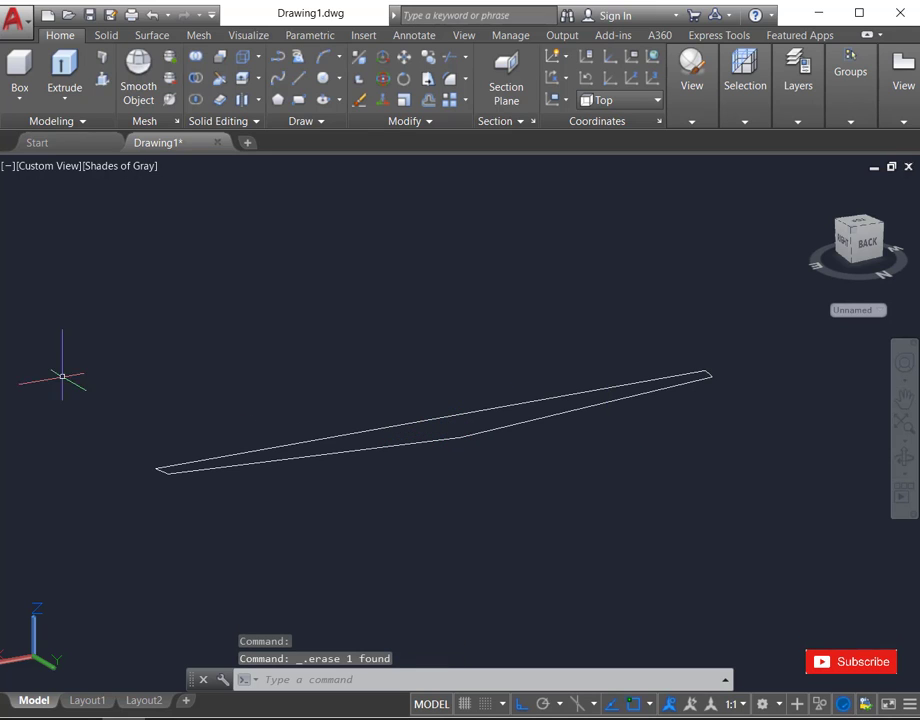
pyautogui.scroll(-3, 60, 330)
pyautogui.click(54, 293)
pyautogui.click(700, 490)
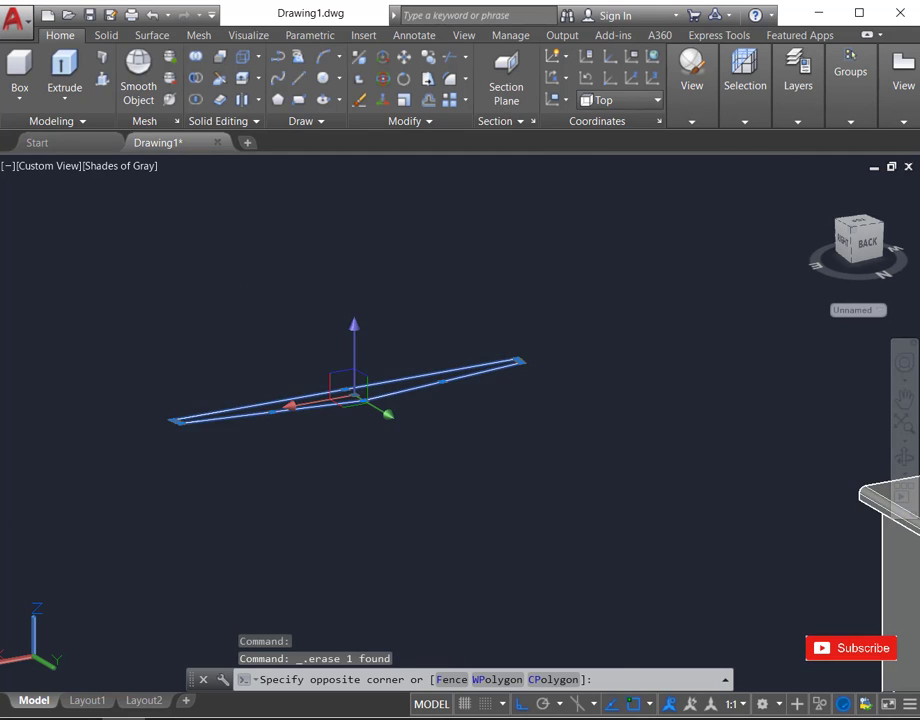
pyautogui.write('J')
pyautogui.press('Return')
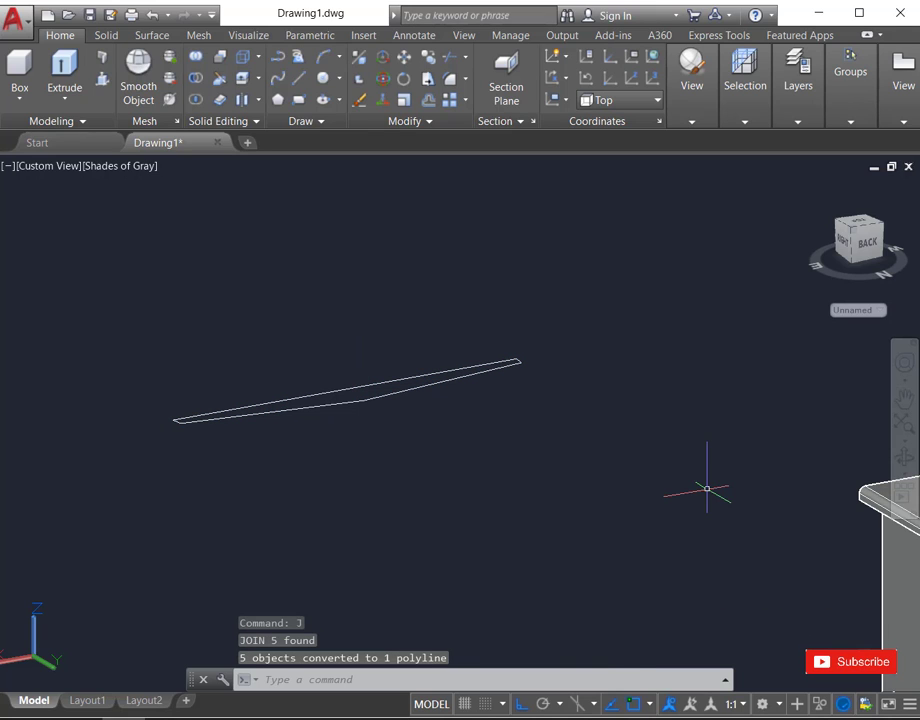
# - Extrude the joined tapered outline 1 inch into a solid
pyautogui.click(64, 70)
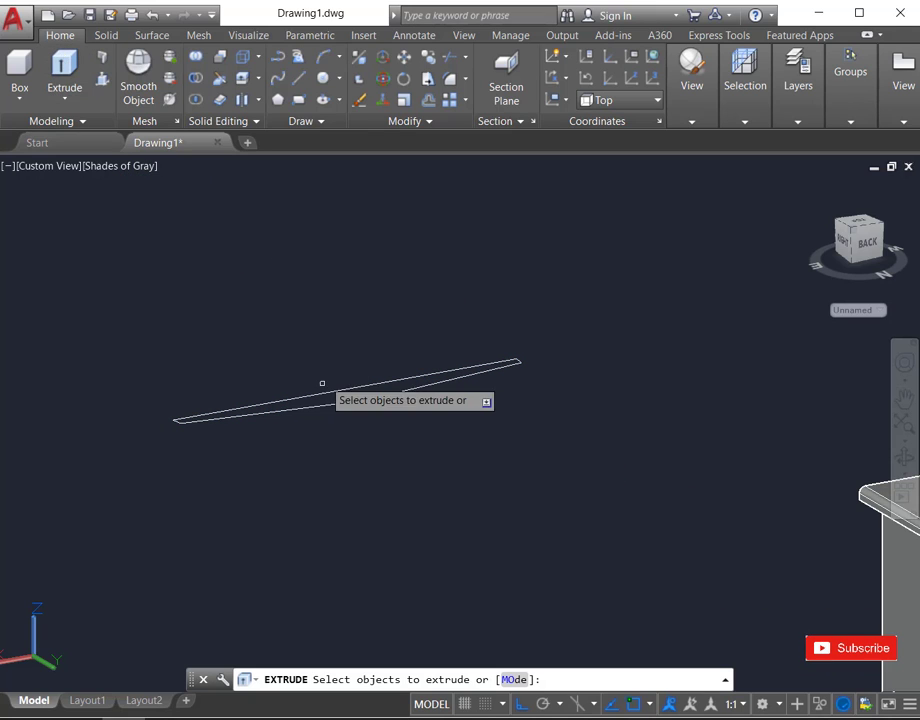
pyautogui.click(316, 400)
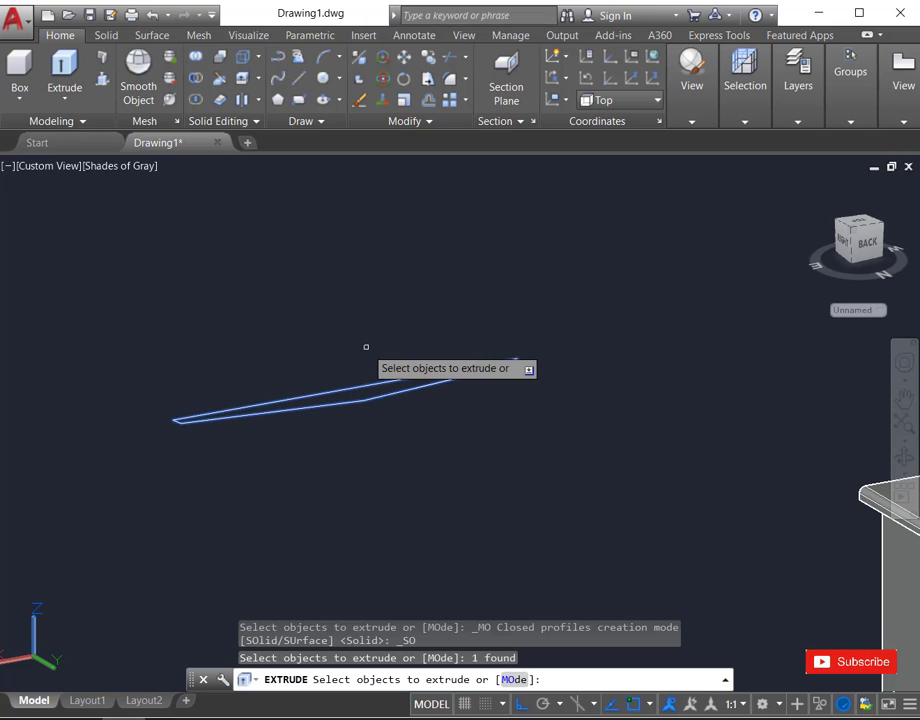
pyautogui.press('Return')
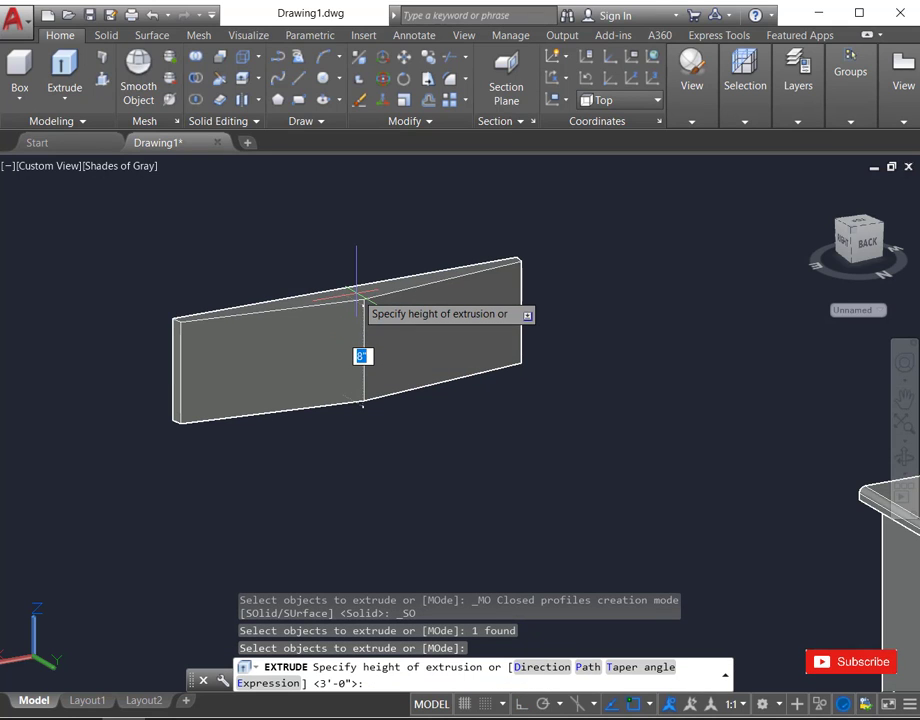
pyautogui.write('1')
pyautogui.press('Return')
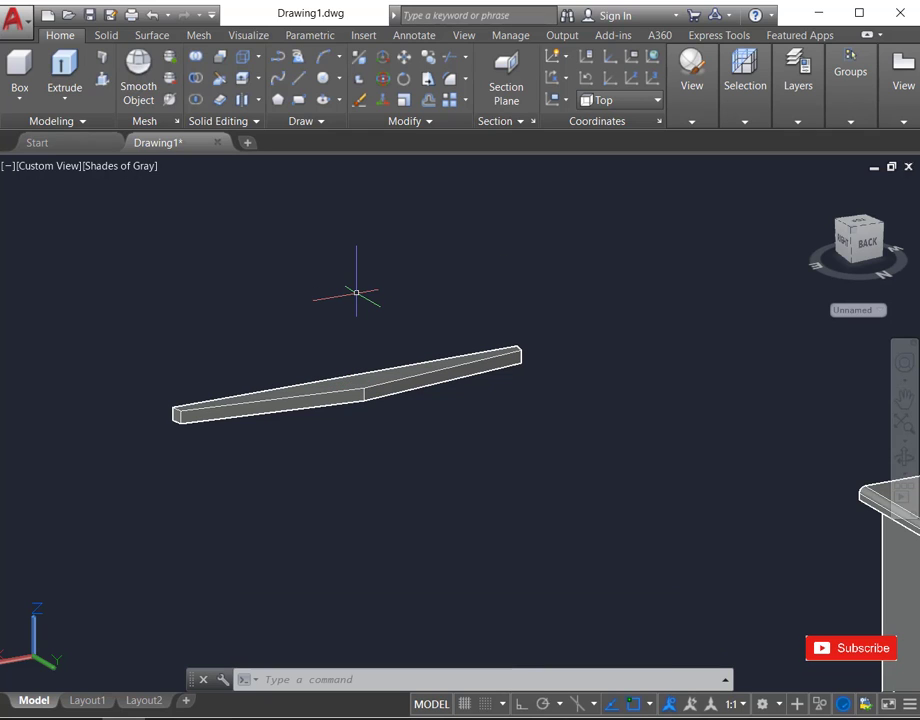
# - Rotate the tapered solid about its long axis until it stands on edge with its widest point facing down
pyautogui.click(264, 393)
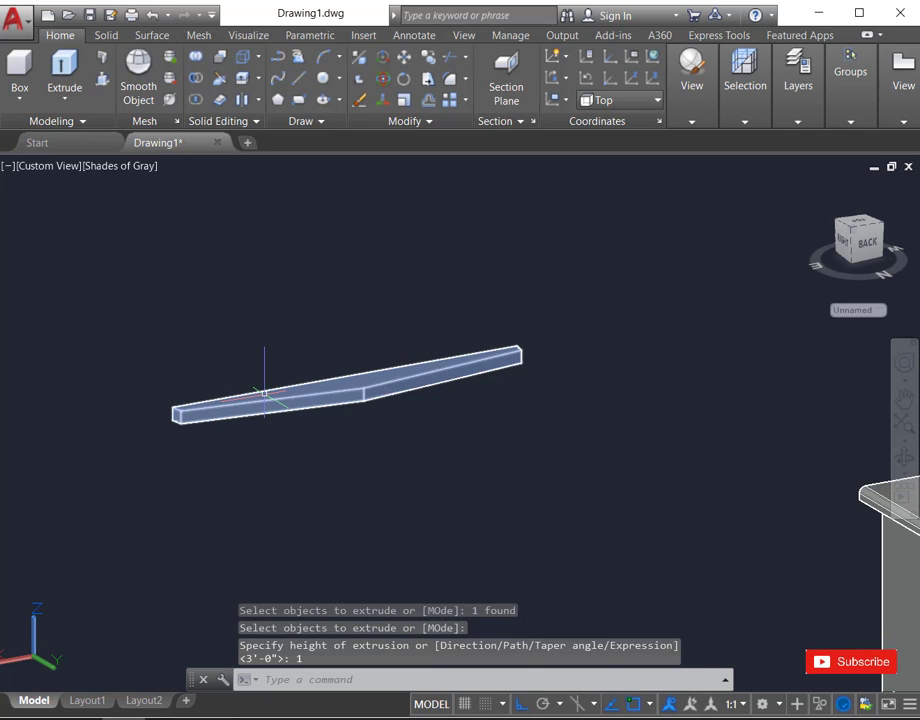
pyautogui.click(384, 82)
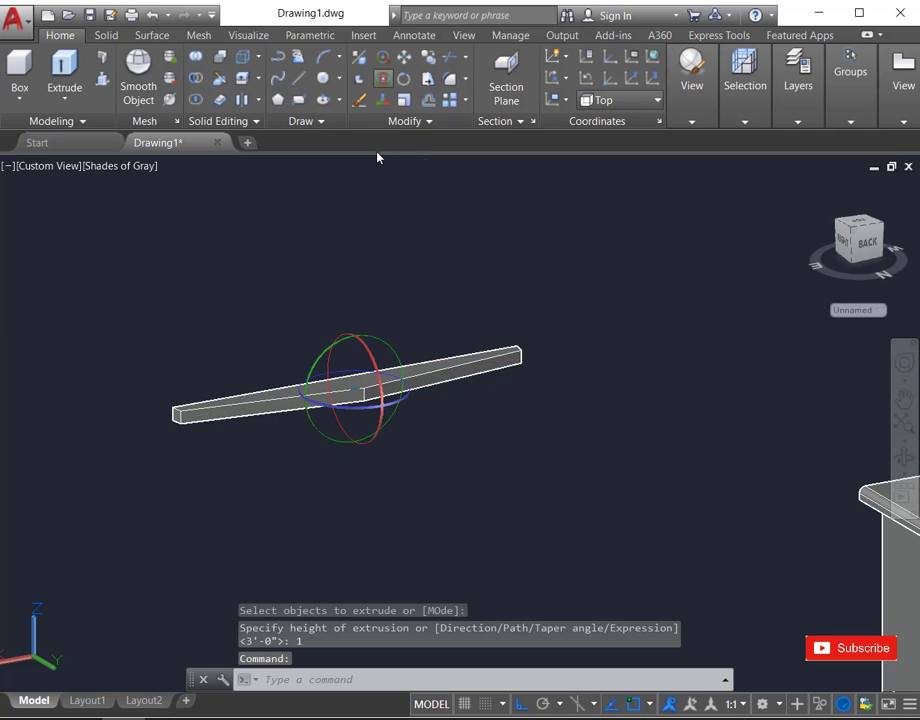
pyautogui.click(366, 385)
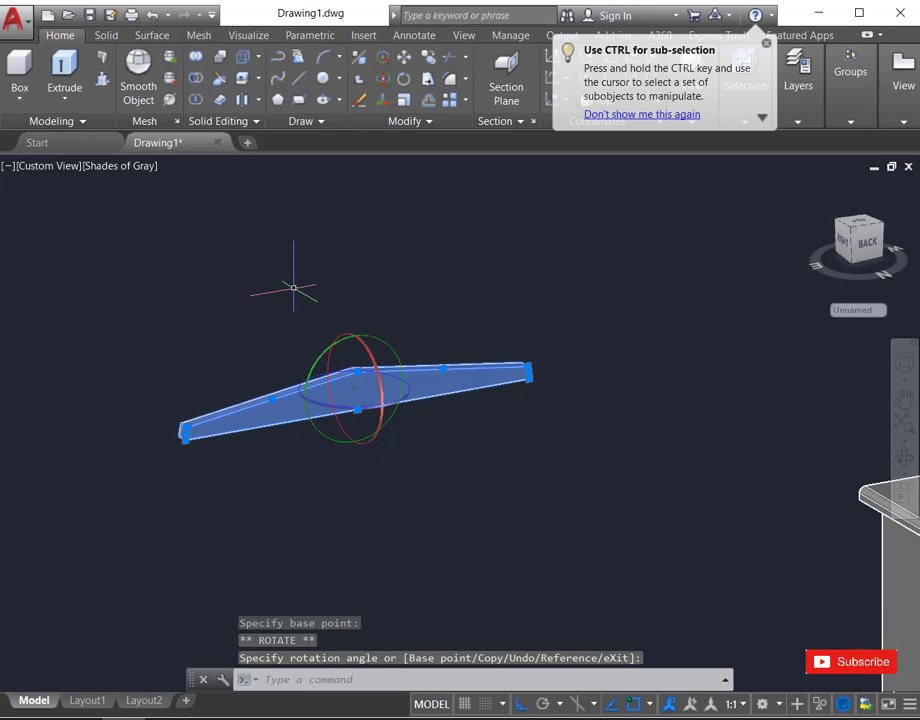
pyautogui.click(389, 370)
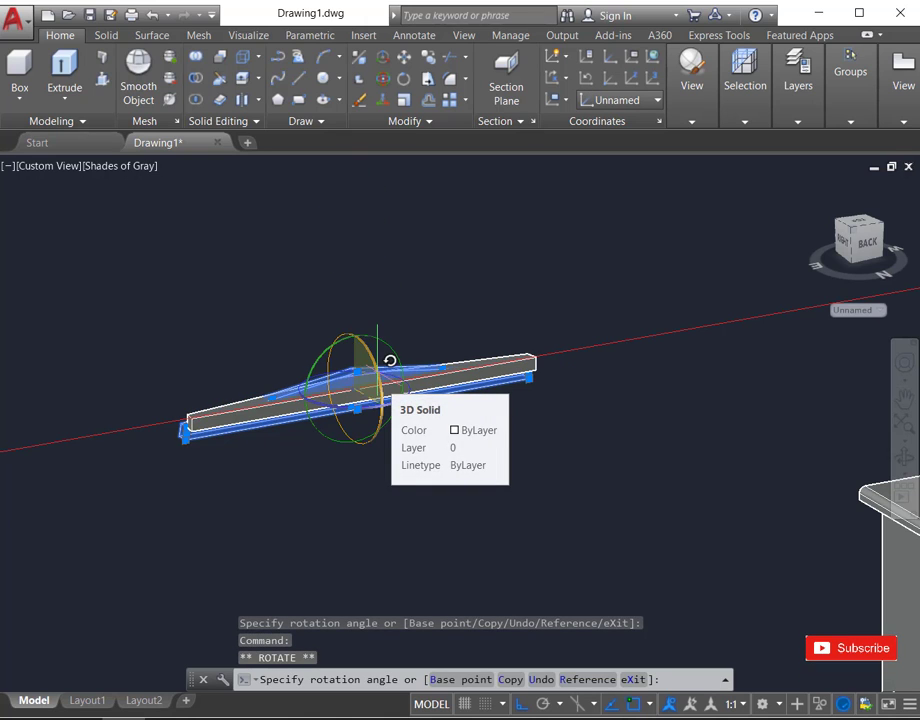
pyautogui.click(178, 480)
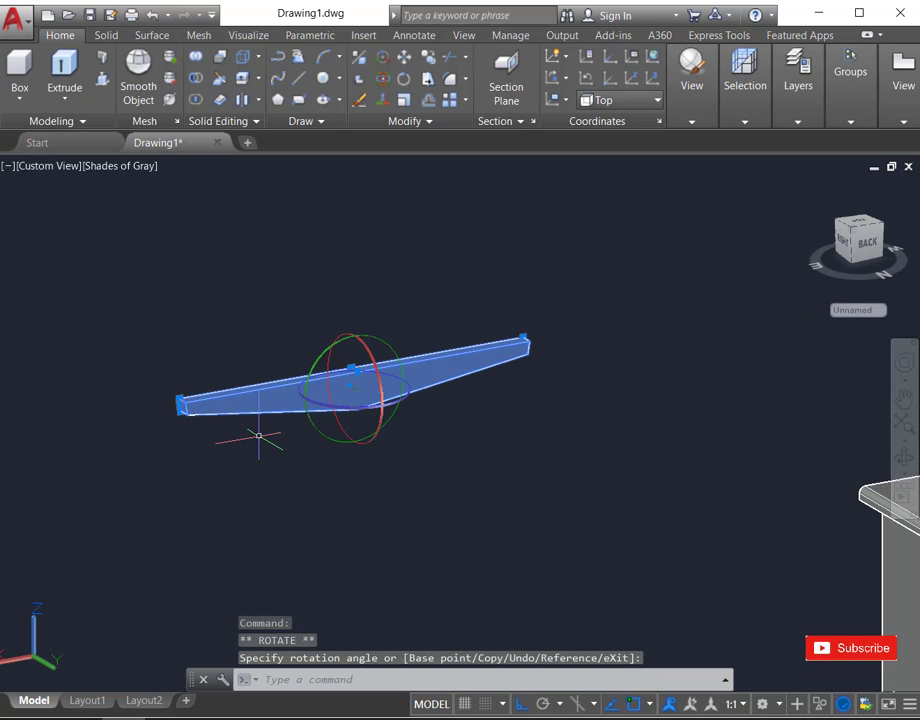
pyautogui.press('Escape')
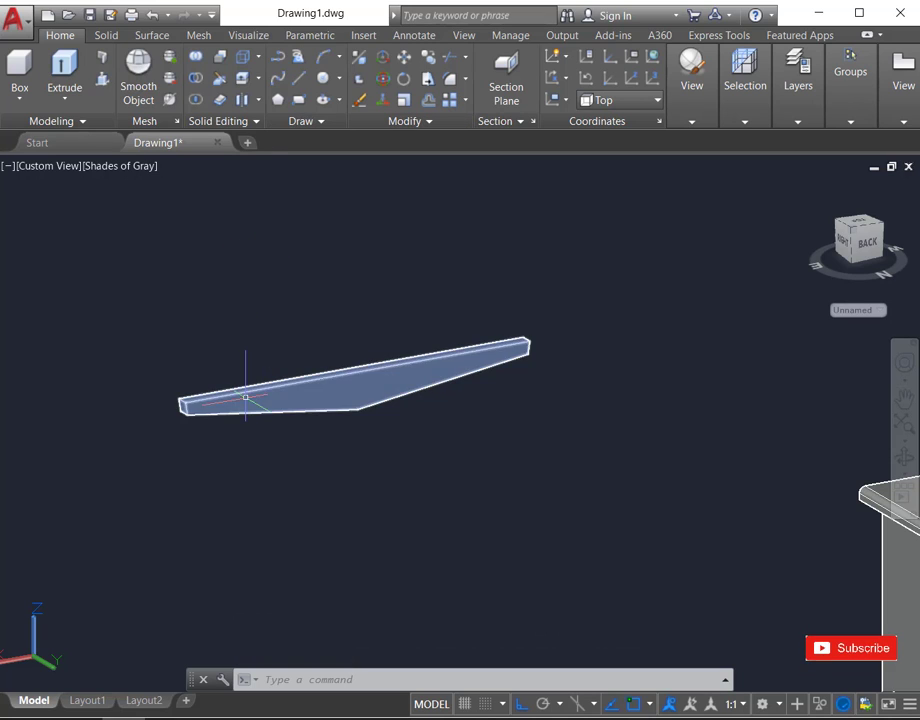
# - Move the tapered crosspiece by its lower end corner onto the top corner of the nearer tabletop post
pyautogui.click(244, 390)
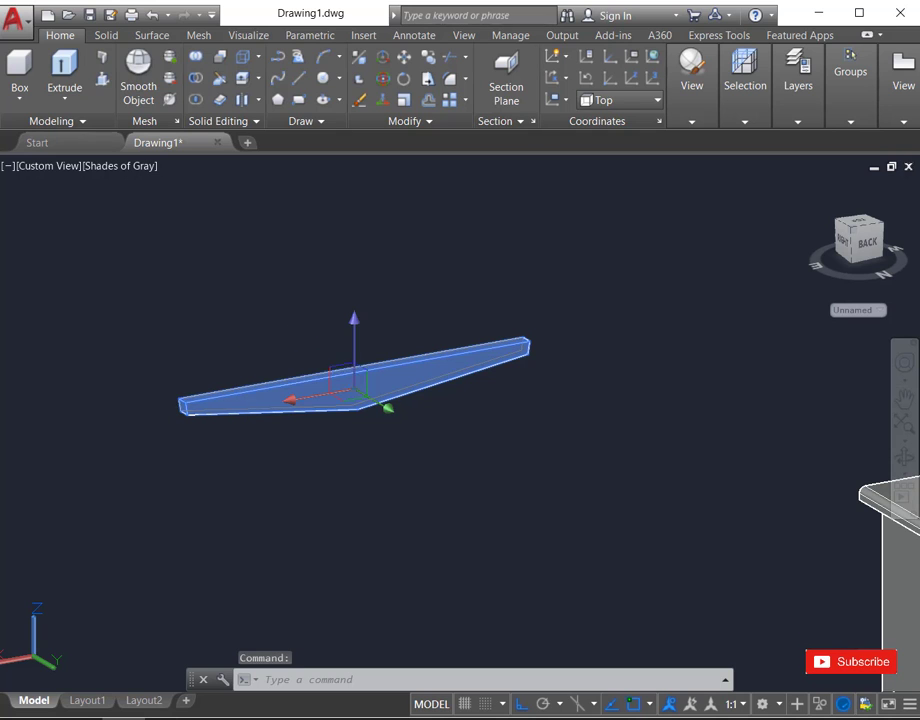
pyautogui.write('m')
pyautogui.press('Return')
pyautogui.scroll(3, 210, 385)
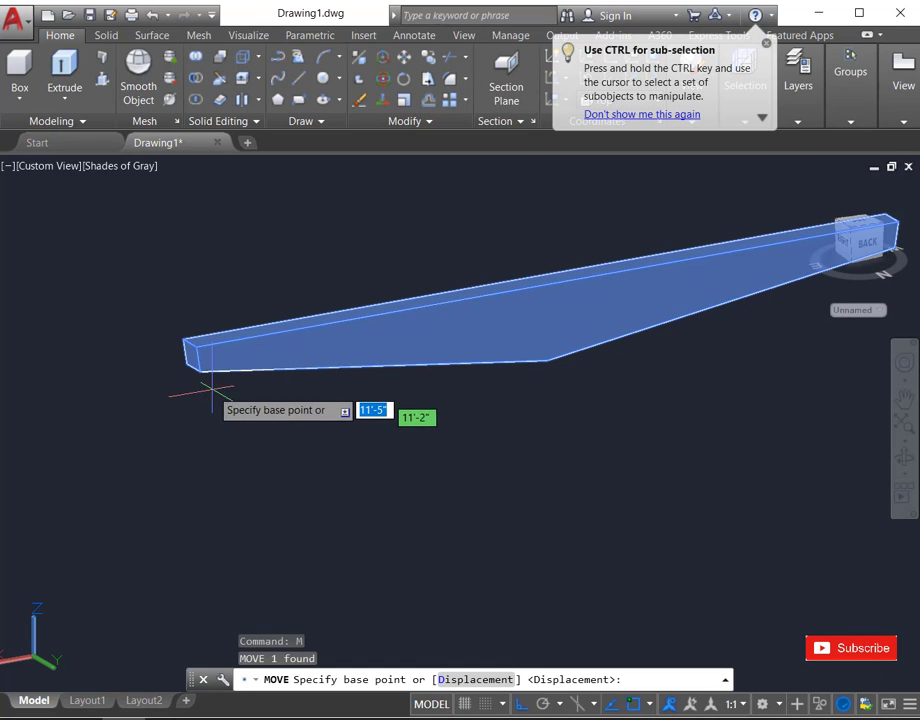
pyautogui.click(195, 372)
pyautogui.scroll(-3, 102, 375)
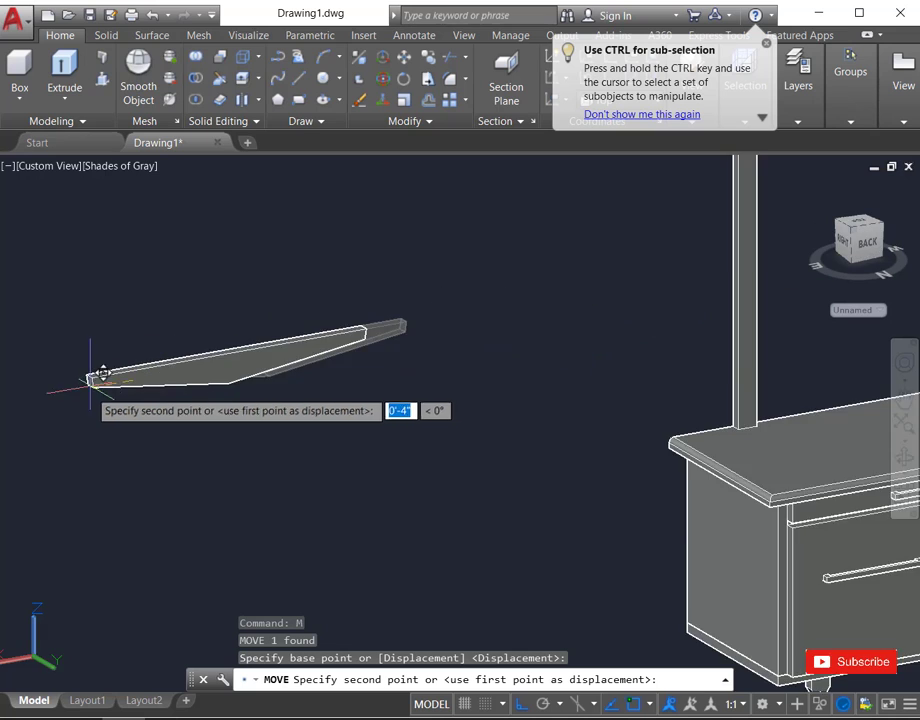
pyautogui.scroll(-4, 100, 375)
pyautogui.scroll(3, 357, 248)
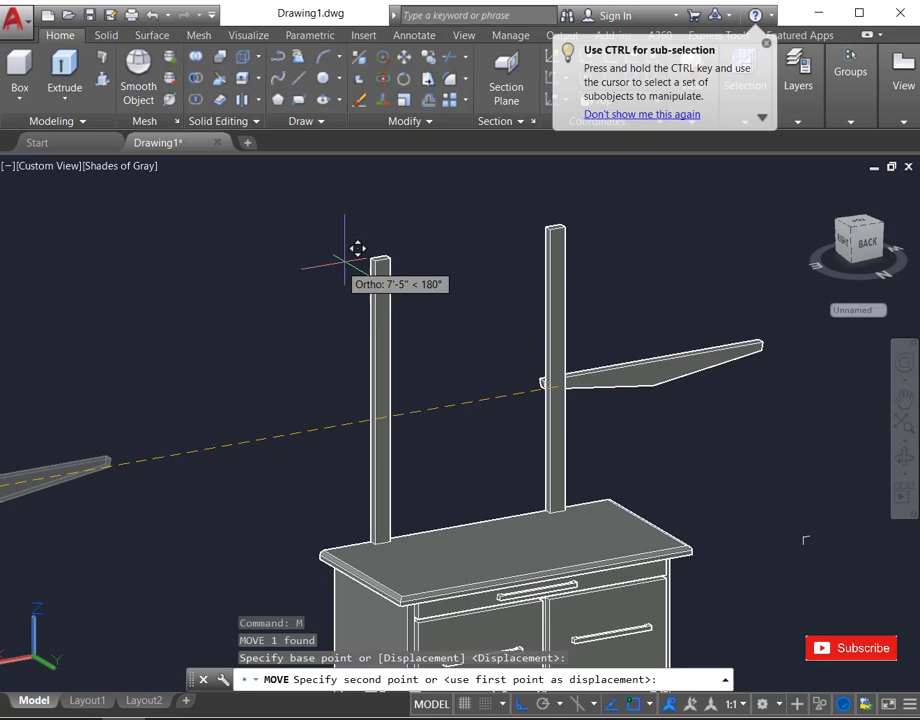
pyautogui.scroll(2, 357, 248)
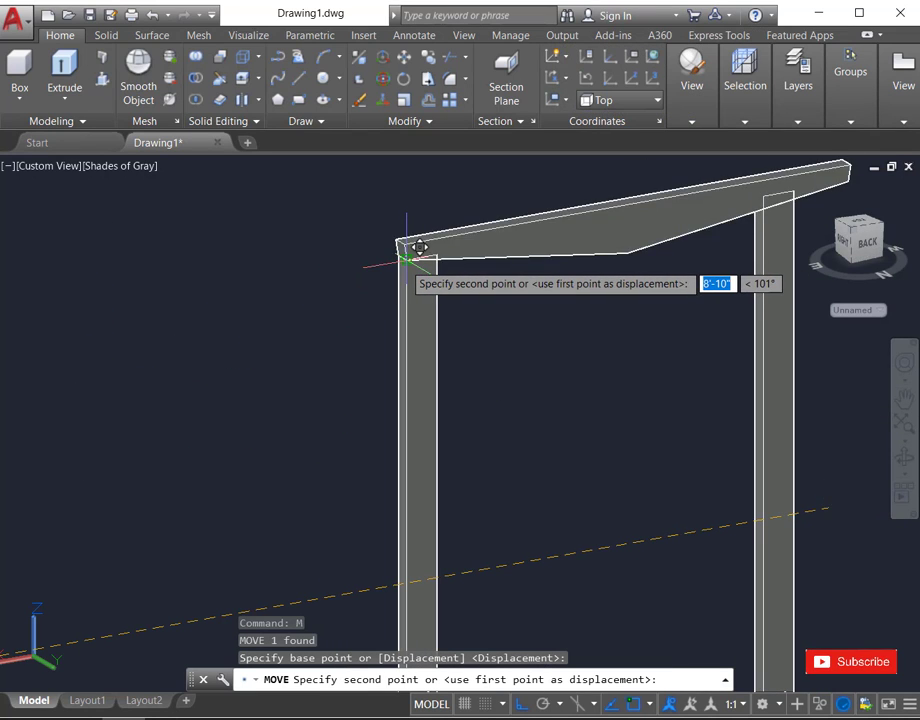
pyautogui.click(419, 248)
pyautogui.scroll(-2, 135, 222)
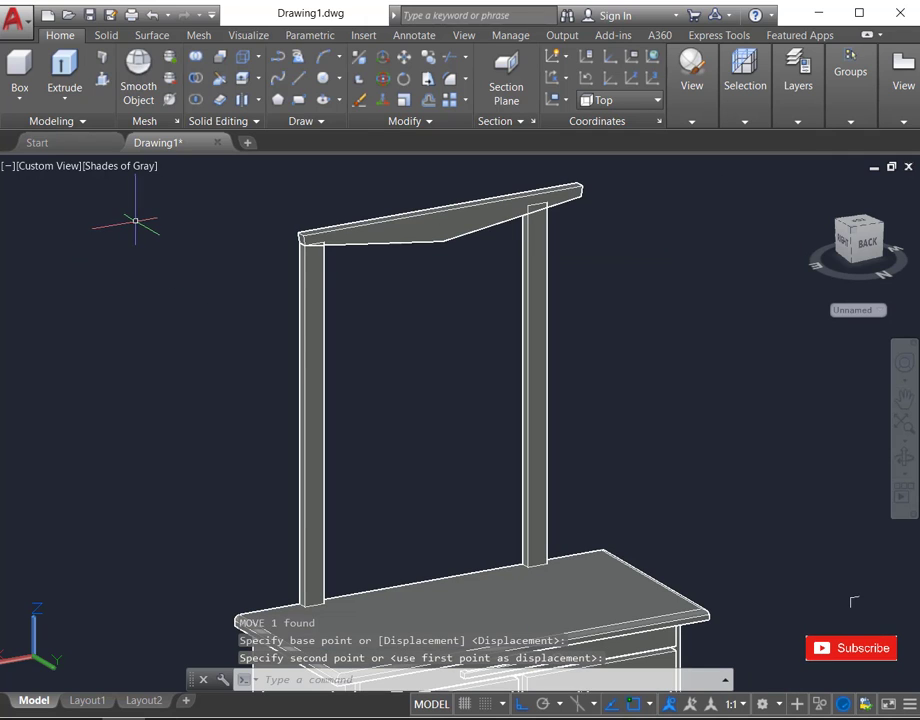
pyautogui.scroll(-2, 340, 361)
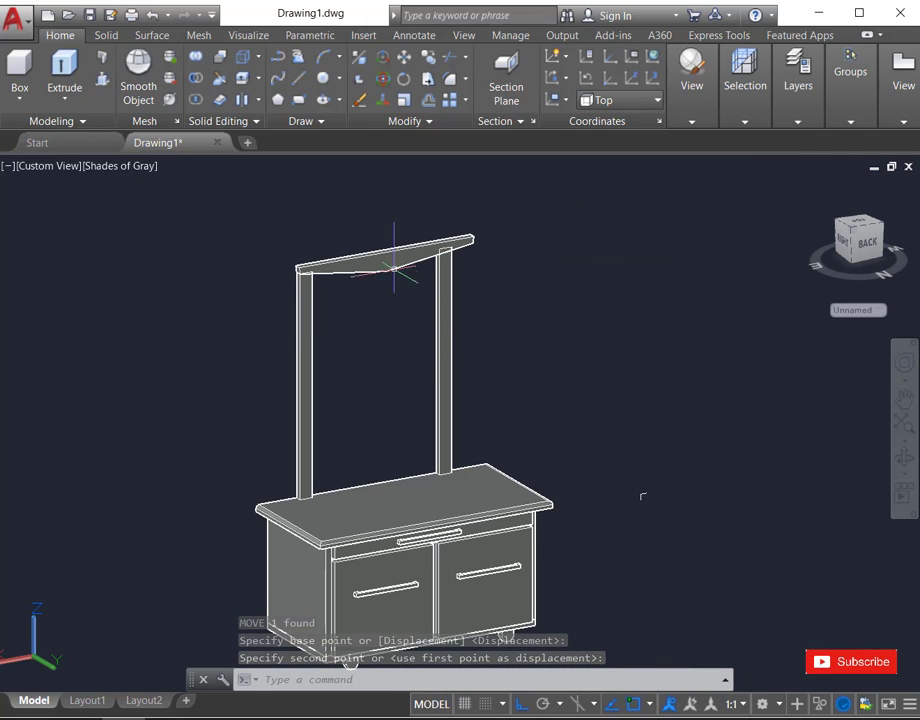
# - Shift the crosspiece about 3 inches along its length so that it overhangs both posts
pyautogui.click(390, 255)
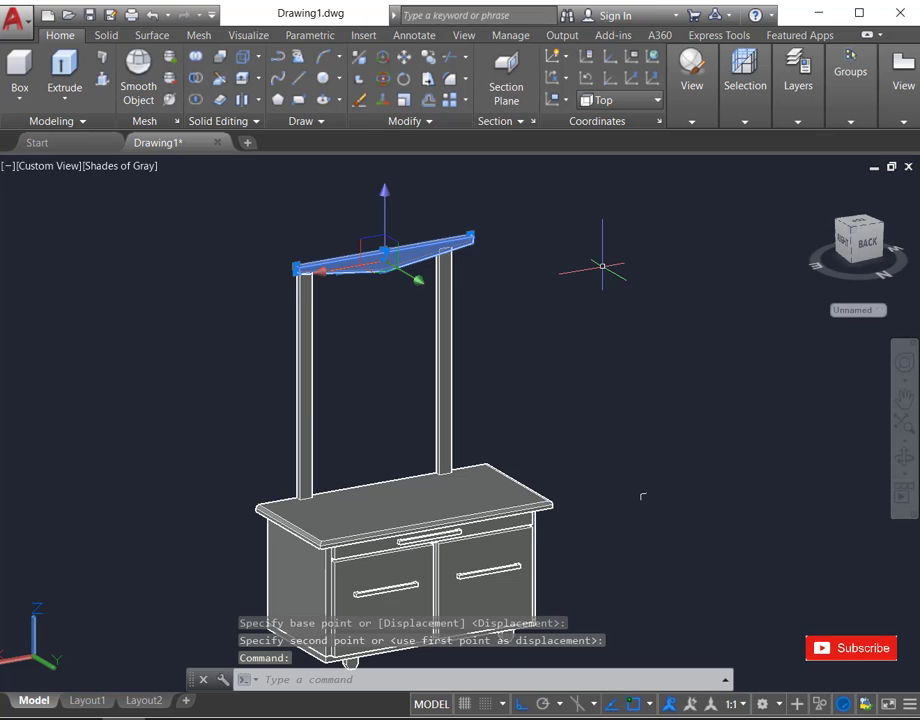
pyautogui.write('m')
pyautogui.press('Return')
pyautogui.click(614, 322)
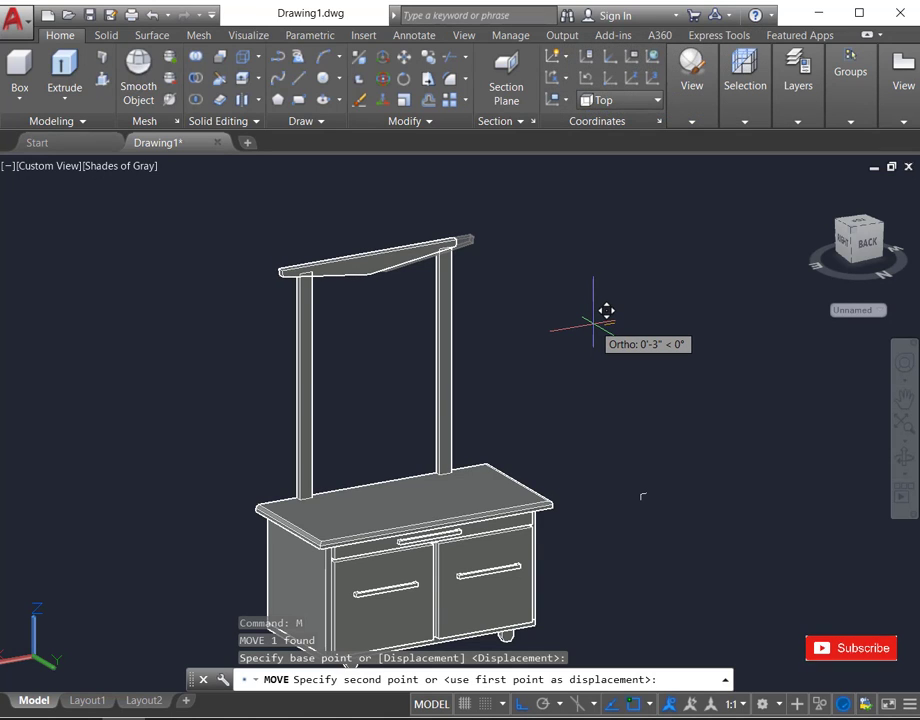
pyautogui.click(593, 323)
pyautogui.scroll(-2, 476, 268)
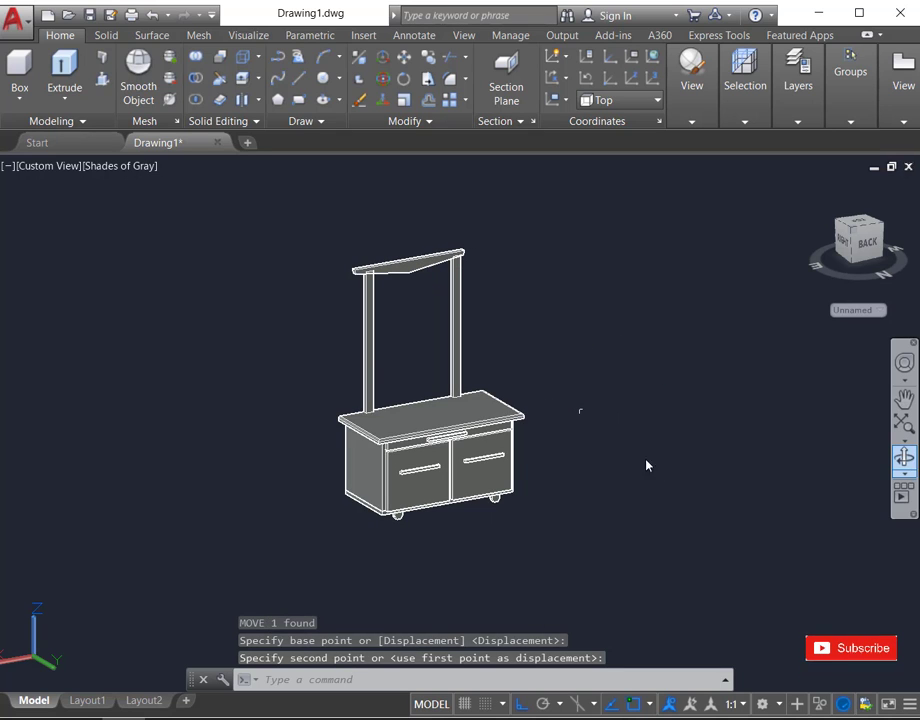
pyautogui.moveTo(499, 444); pyautogui.dragTo(586, 421)
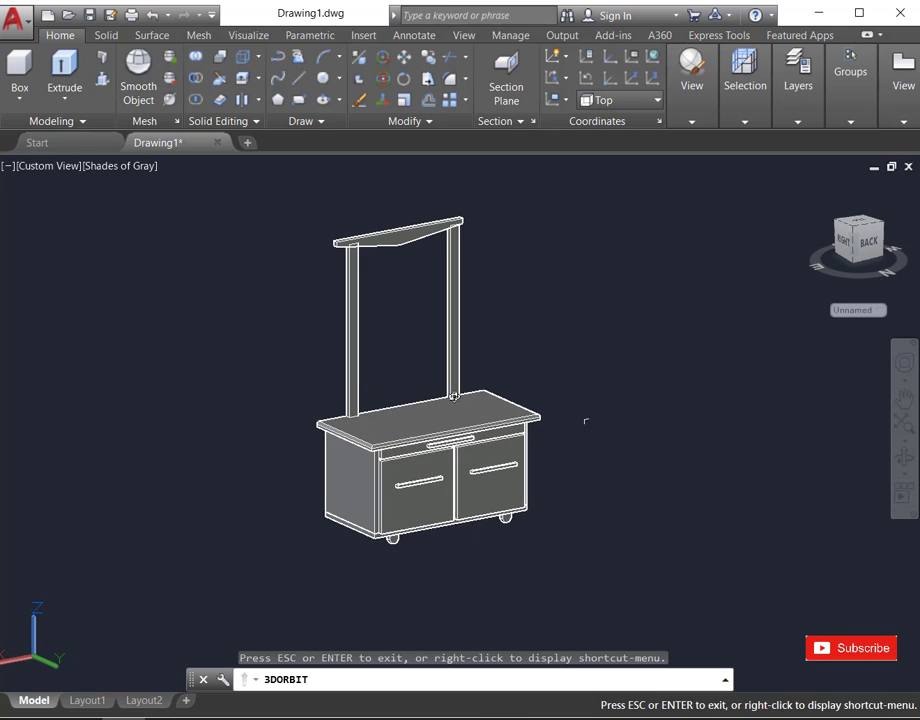
pyautogui.moveTo(454, 397); pyautogui.dragTo(586, 357)
pyautogui.moveTo(526, 217)
pyautogui.mouseDown()
pyautogui.moveTo(499, 215)
pyautogui.moveTo(536, 205)
pyautogui.mouseUp()
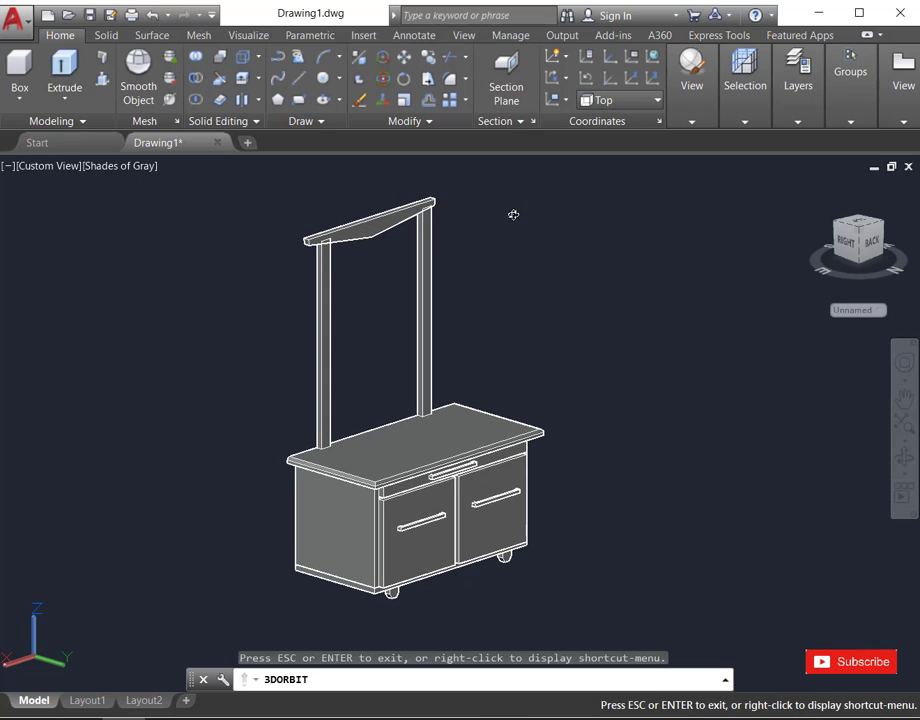
pyautogui.press('Escape')
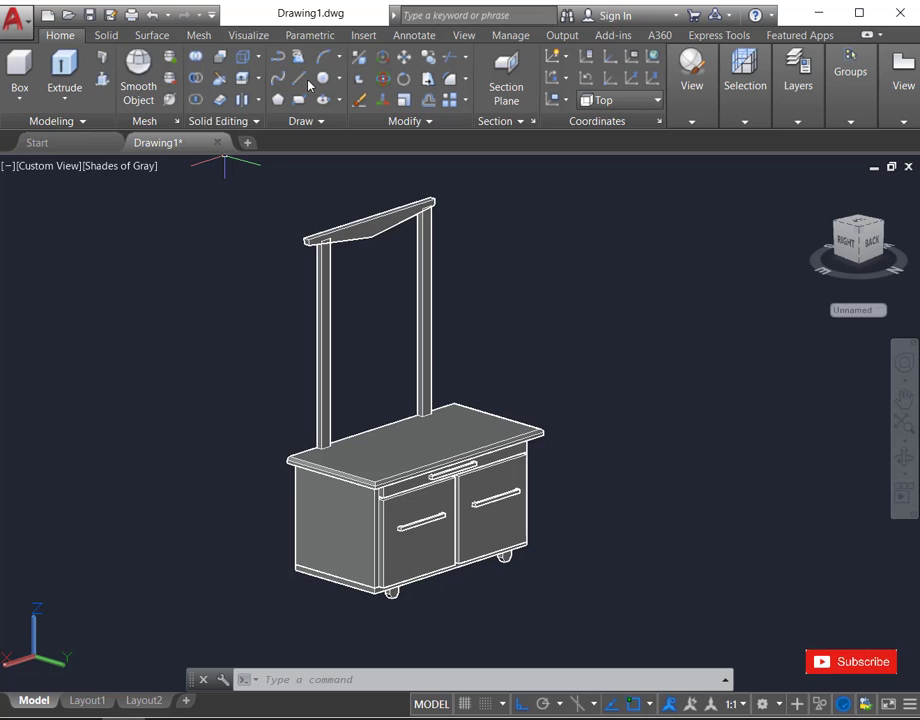
pyautogui.click(301, 80)
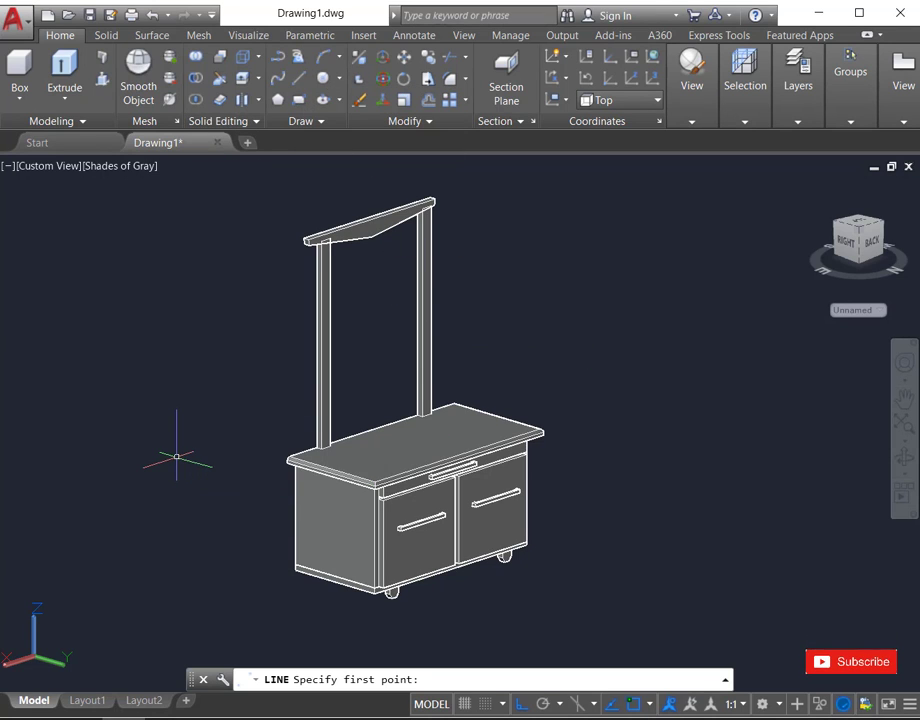
pyautogui.press('Escape')
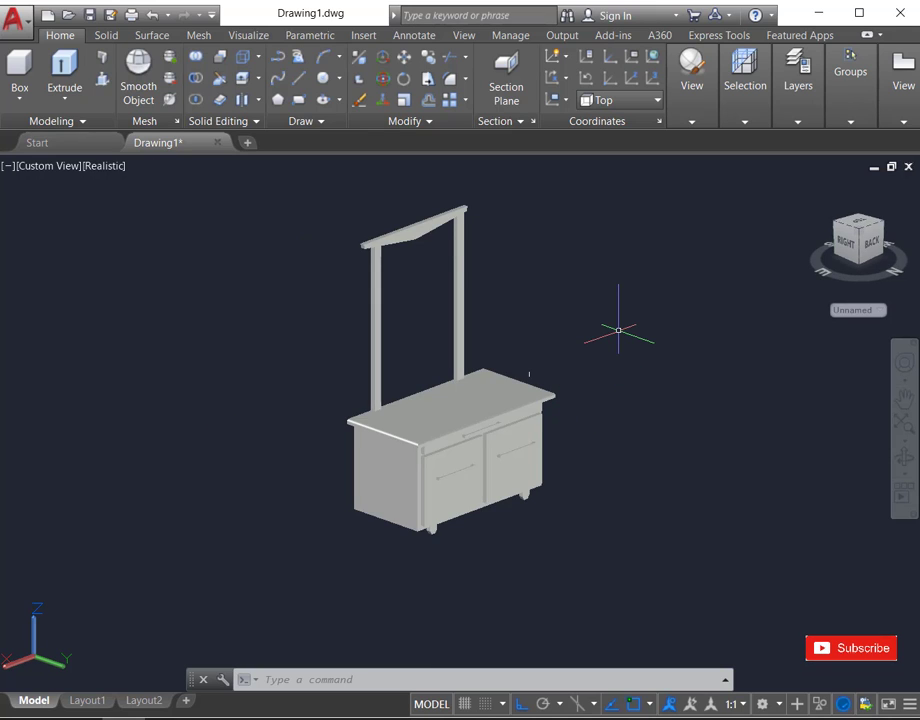
# - Open the materials browser and assign the "As...or" wood panel material to the cabinet, posts and crosspiece
pyautogui.write('MAT')
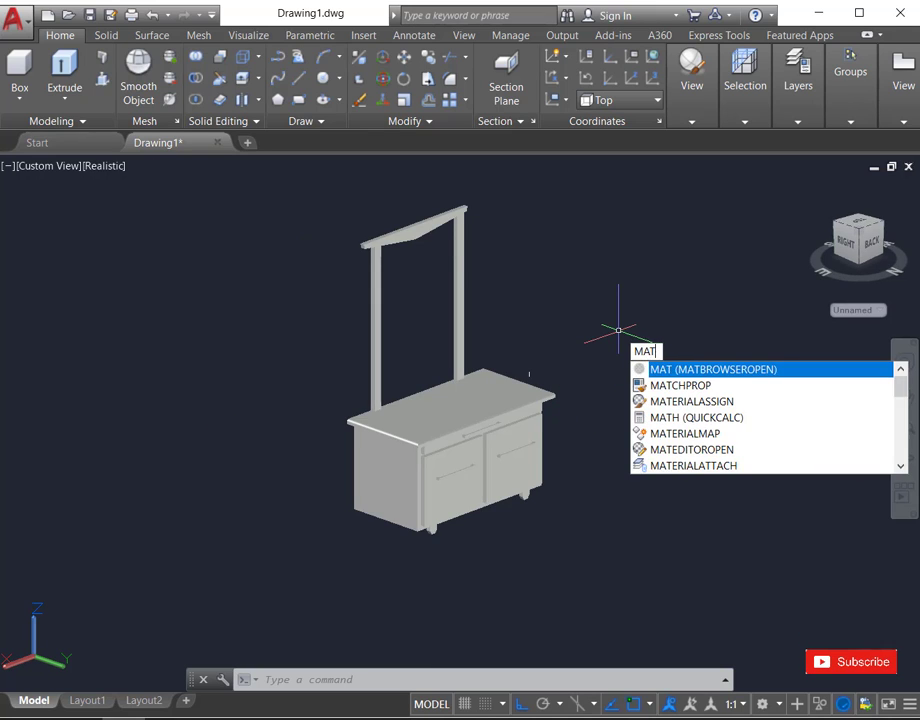
pyautogui.press('Return')
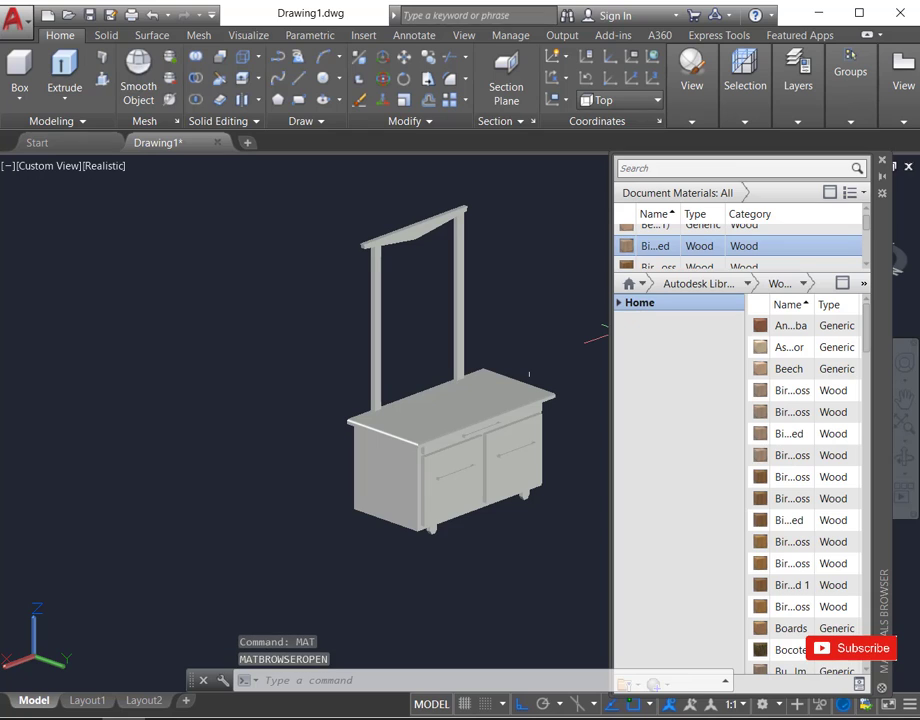
pyautogui.click(473, 408)
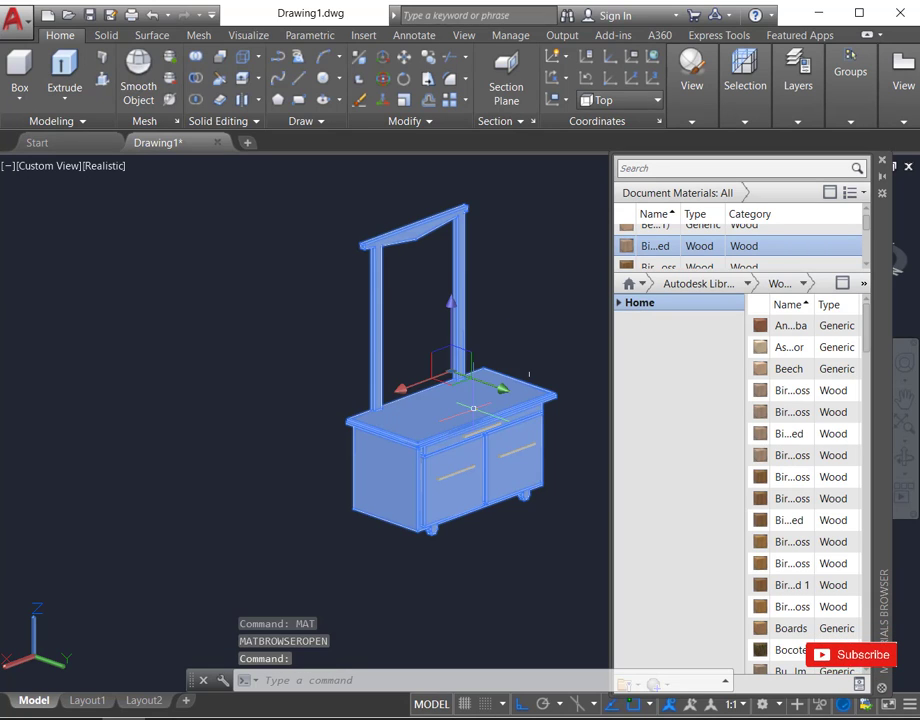
pyautogui.click(836, 347)
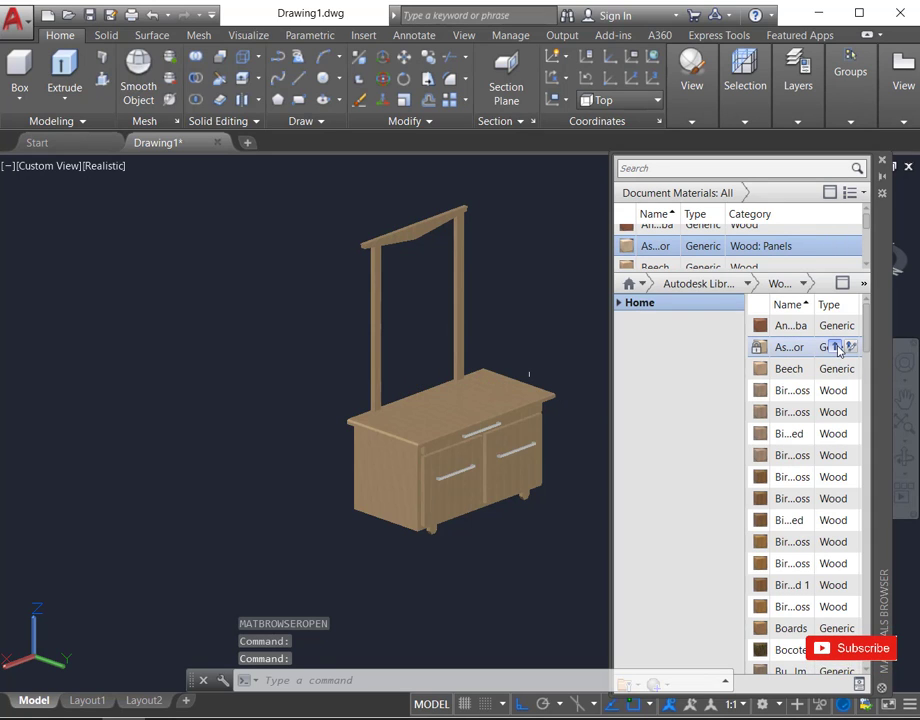
# - Assign the Beech wood material to the cabinet, posts and crosspiece
pyautogui.scroll(4, 541, 409)
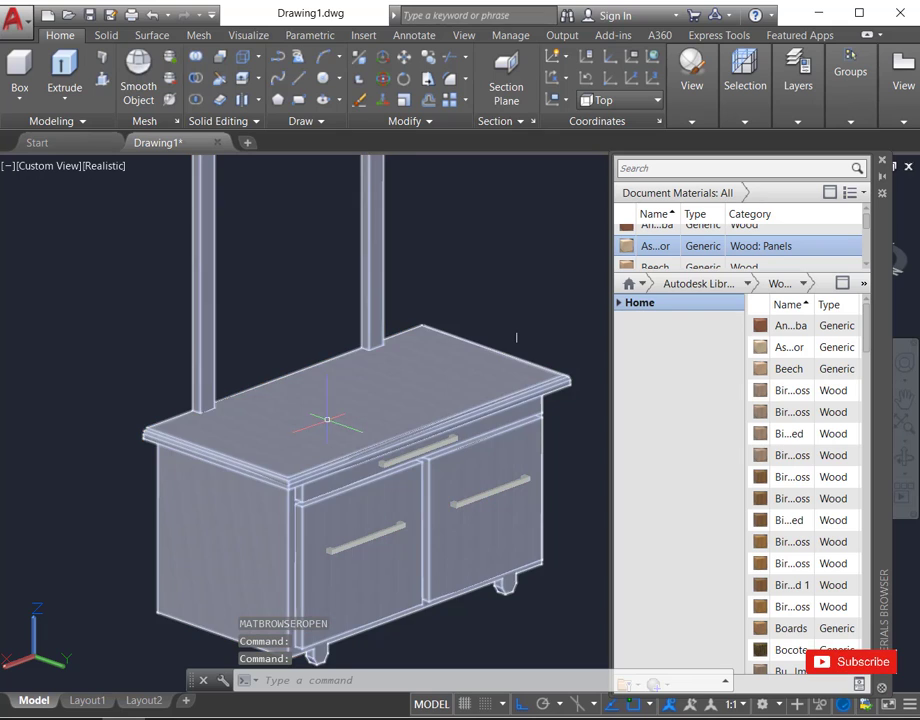
pyautogui.click(454, 371)
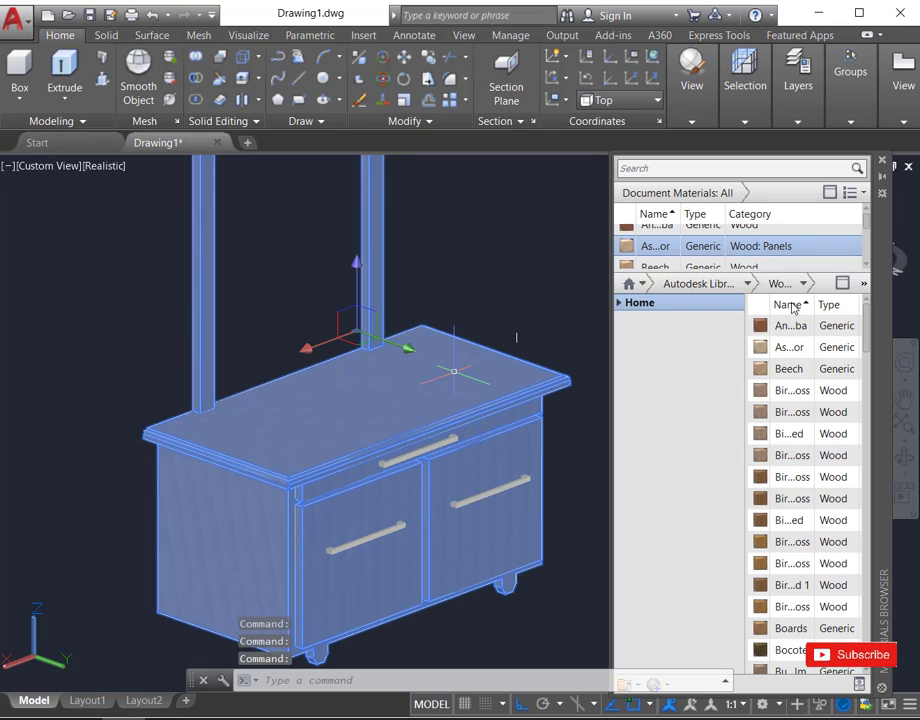
pyautogui.click(836, 372)
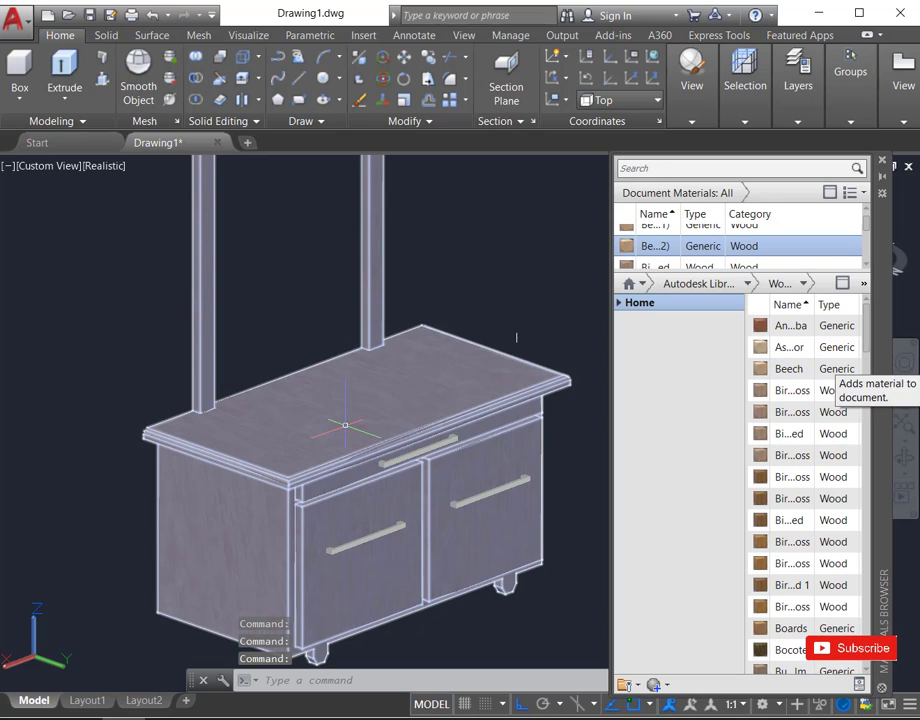
pyautogui.scroll(-4, 452, 400)
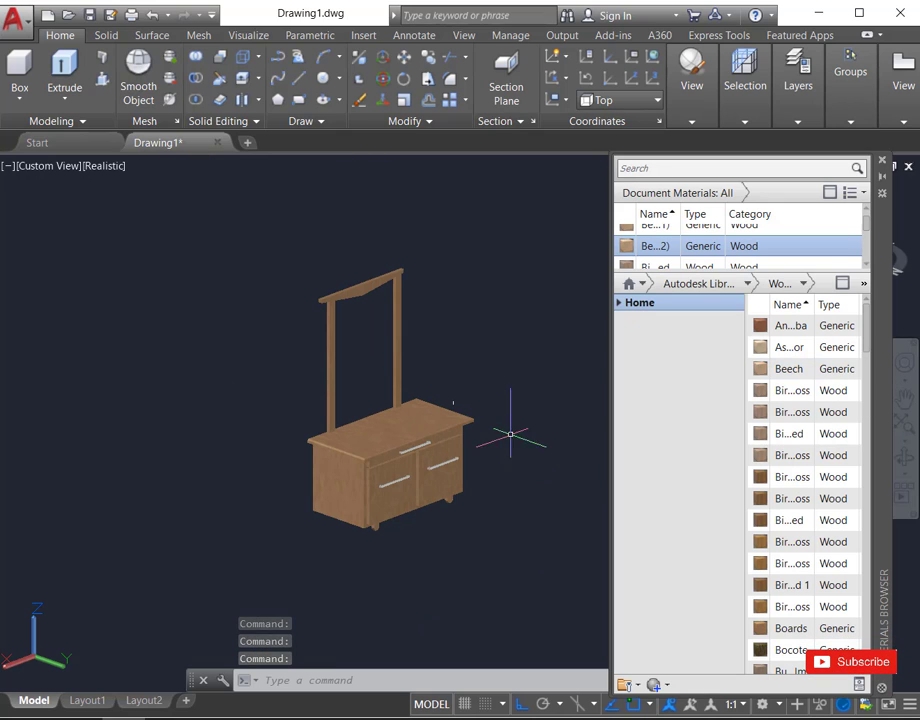
# - Assign the "Zi... 2" material from the Metal library to the three handles and close the materials browser
pyautogui.scroll(5, 470, 518)
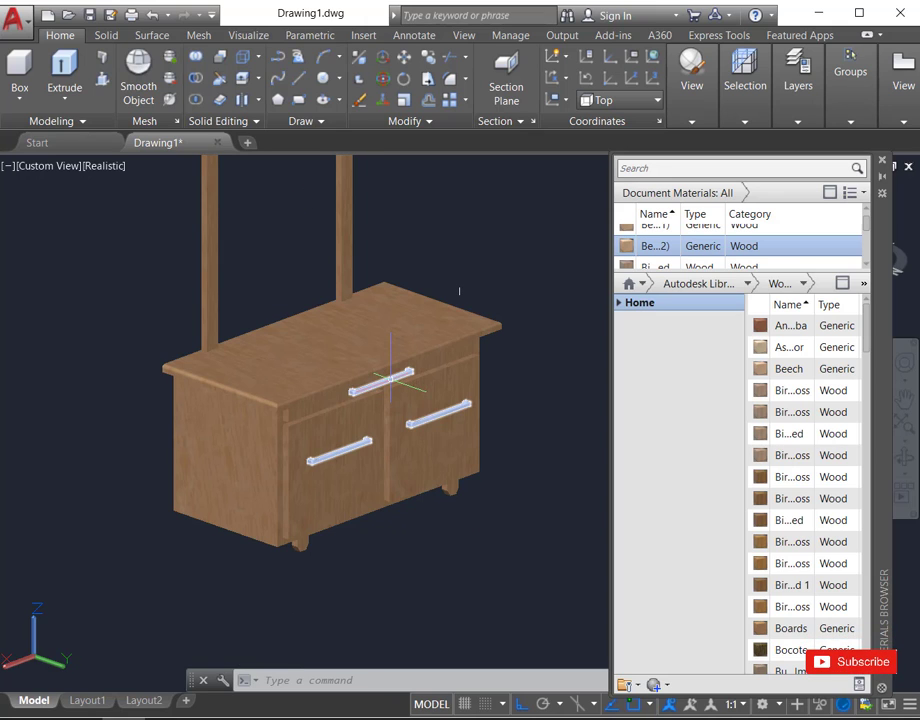
pyautogui.click(390, 382)
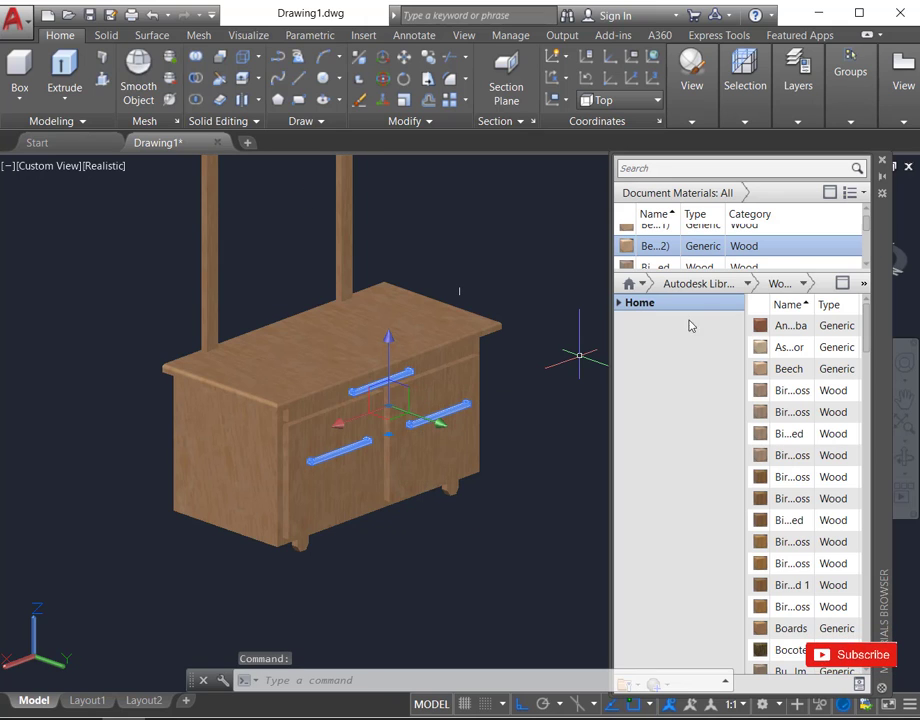
pyautogui.click(745, 285)
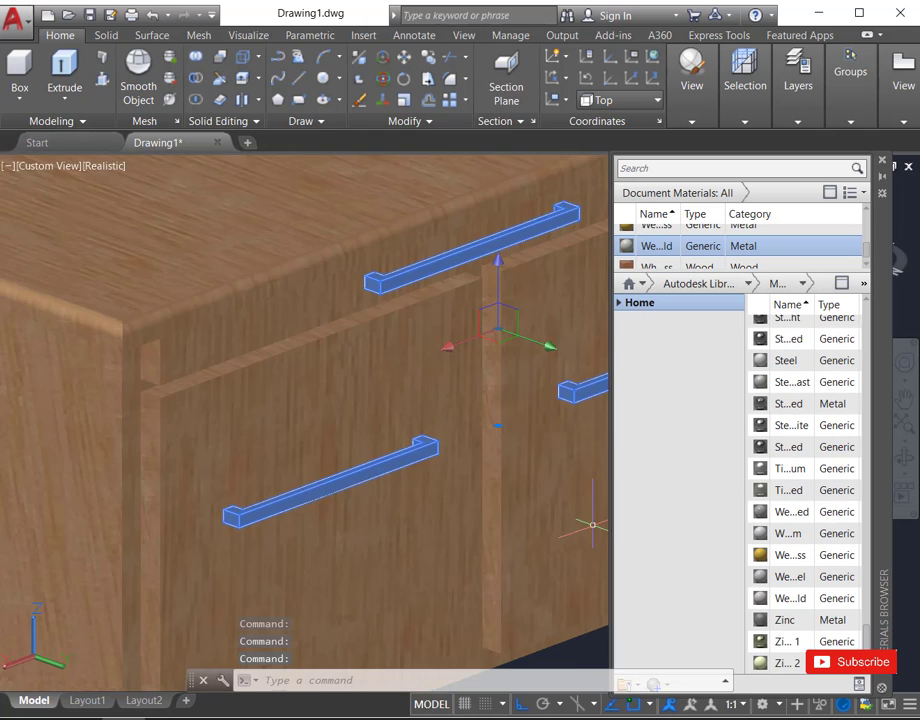
pyautogui.scroll(-7, 586, 528)
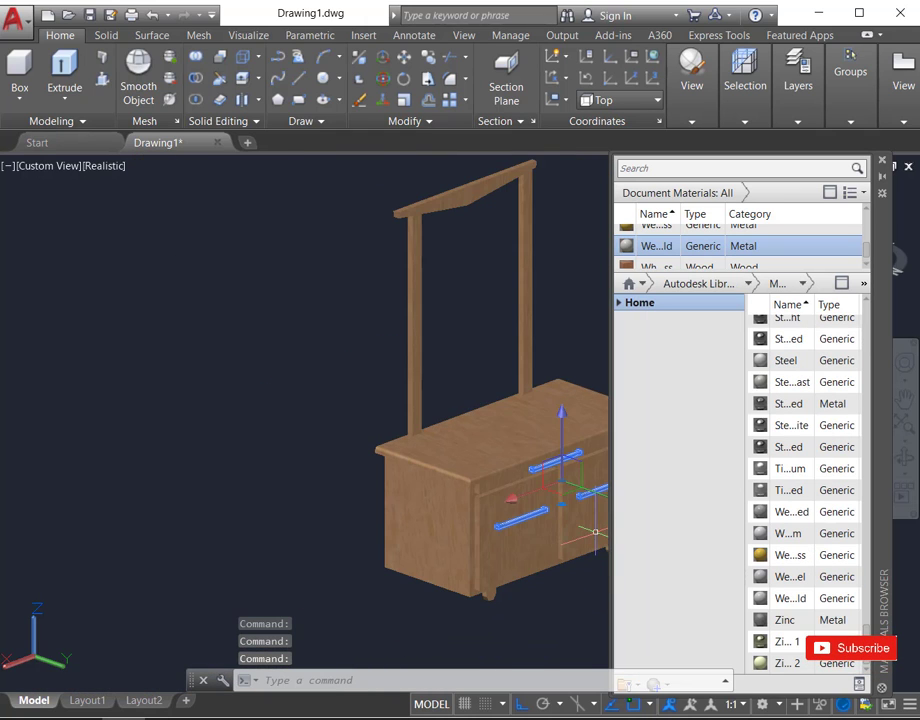
pyautogui.scroll(-3, 595, 532)
pyautogui.scroll(4, 570, 540)
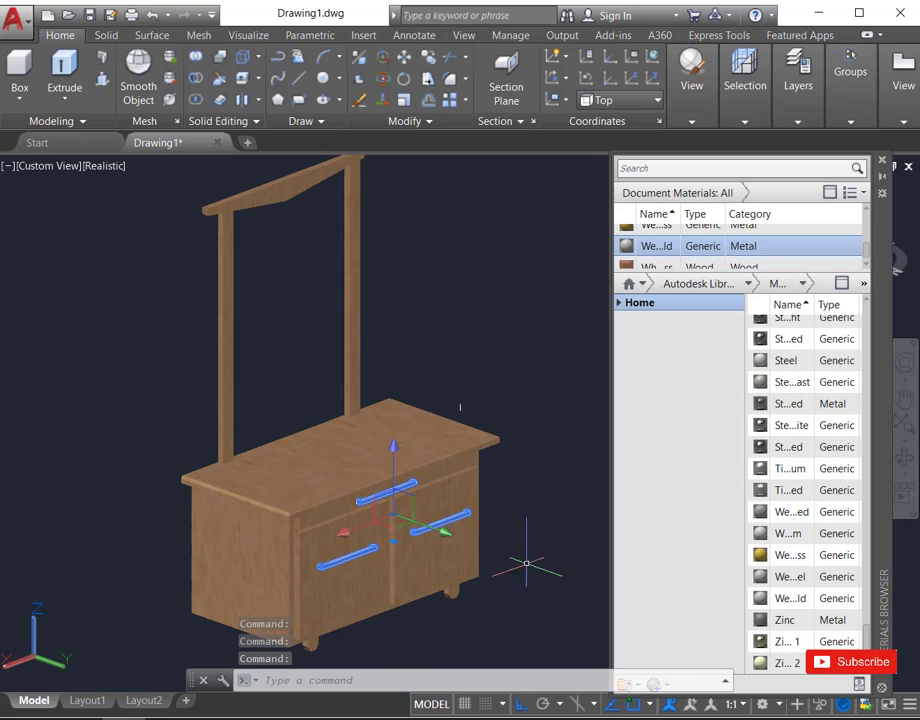
pyautogui.scroll(-3, 592, 555)
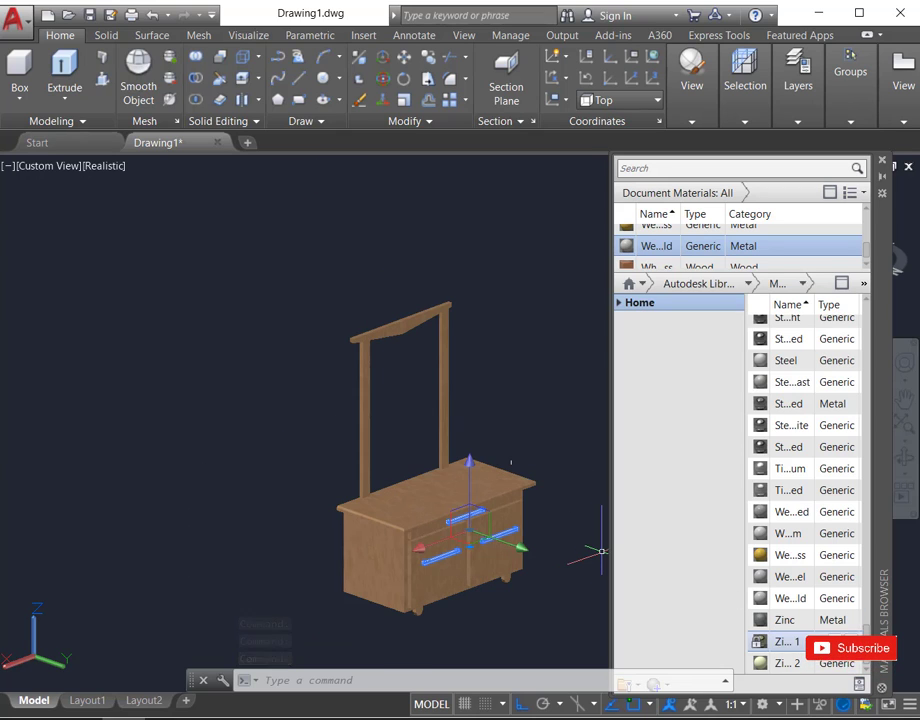
pyautogui.click(760, 662)
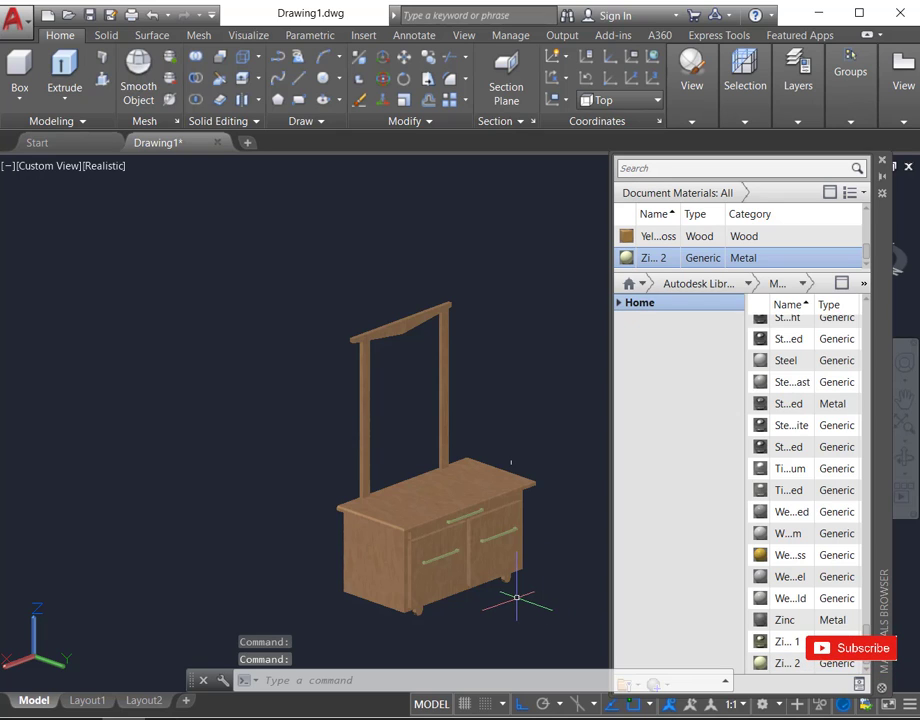
pyautogui.scroll(5, 516, 597)
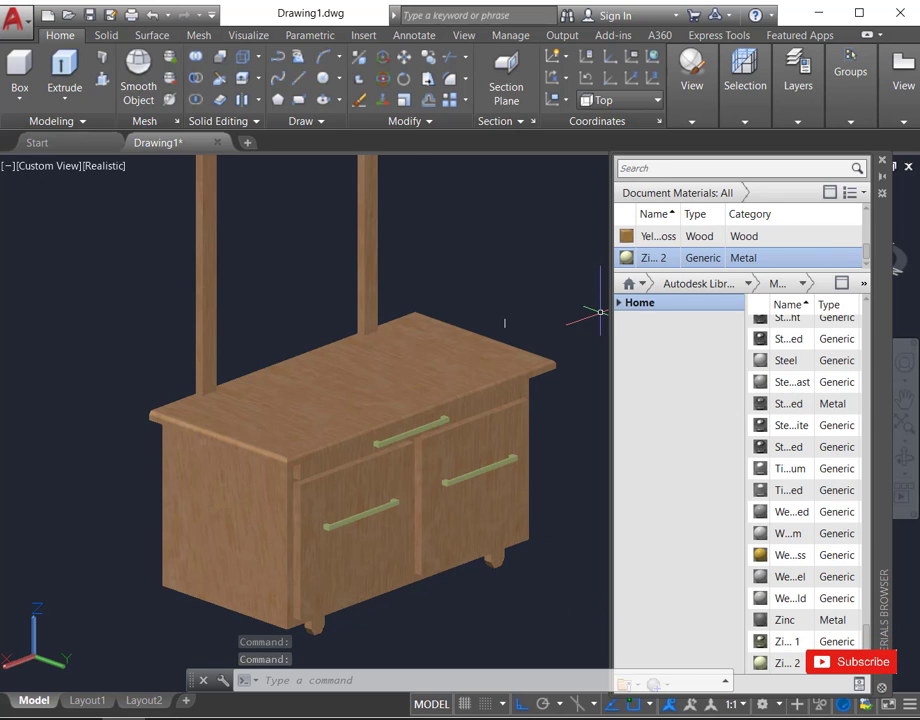
pyautogui.click(883, 162)
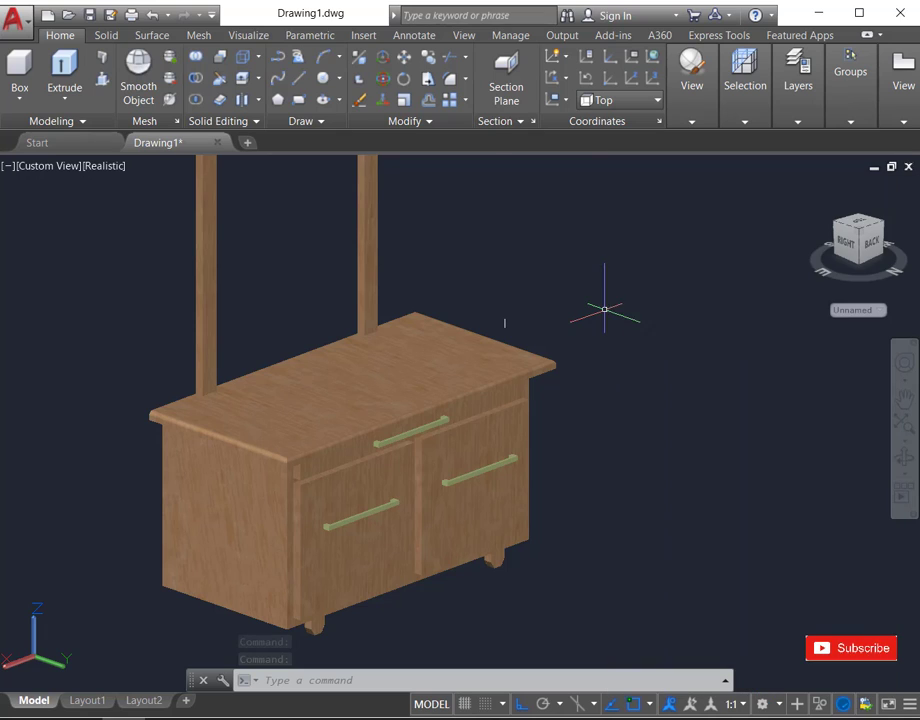
# - Examine the finished cabinet with its posts and crosspiece from all sides
pyautogui.scroll(-3, 672, 355)
pyautogui.scroll(-2, 631, 366)
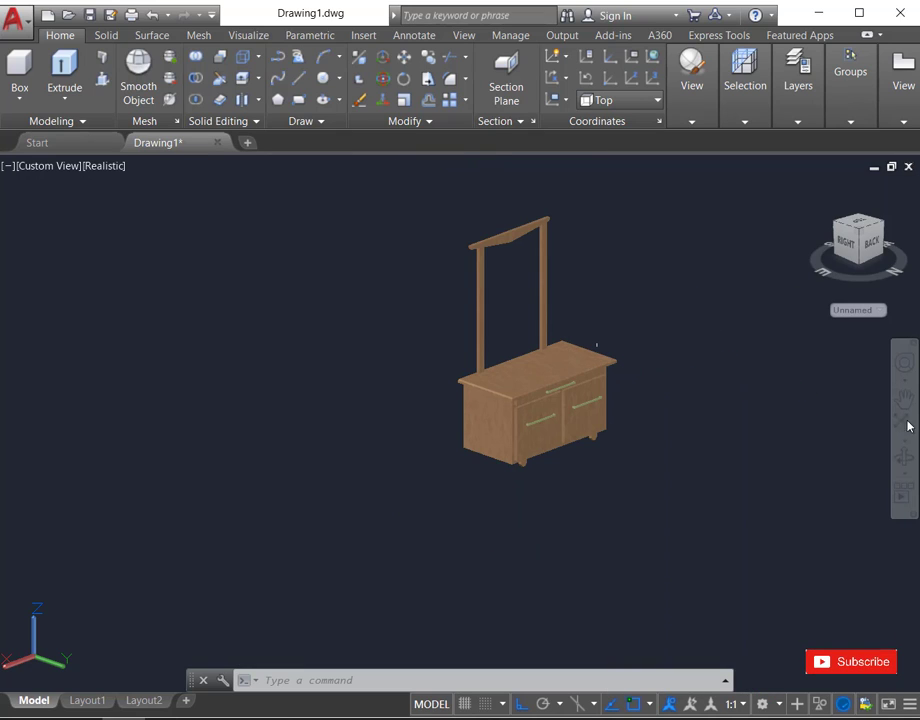
pyautogui.click(904, 456)
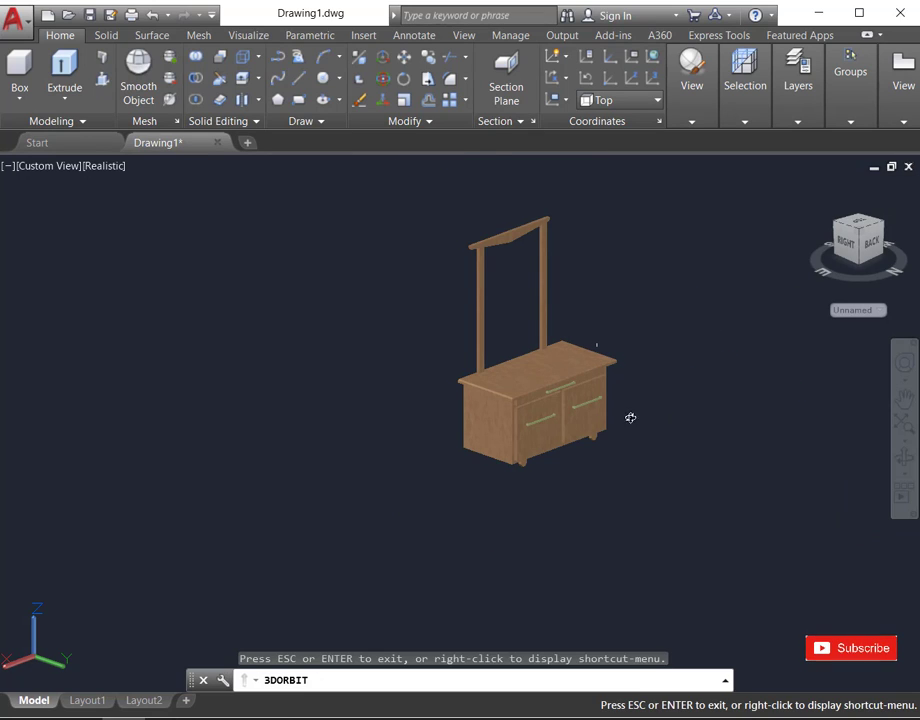
pyautogui.moveTo(631, 418); pyautogui.dragTo(342, 395)
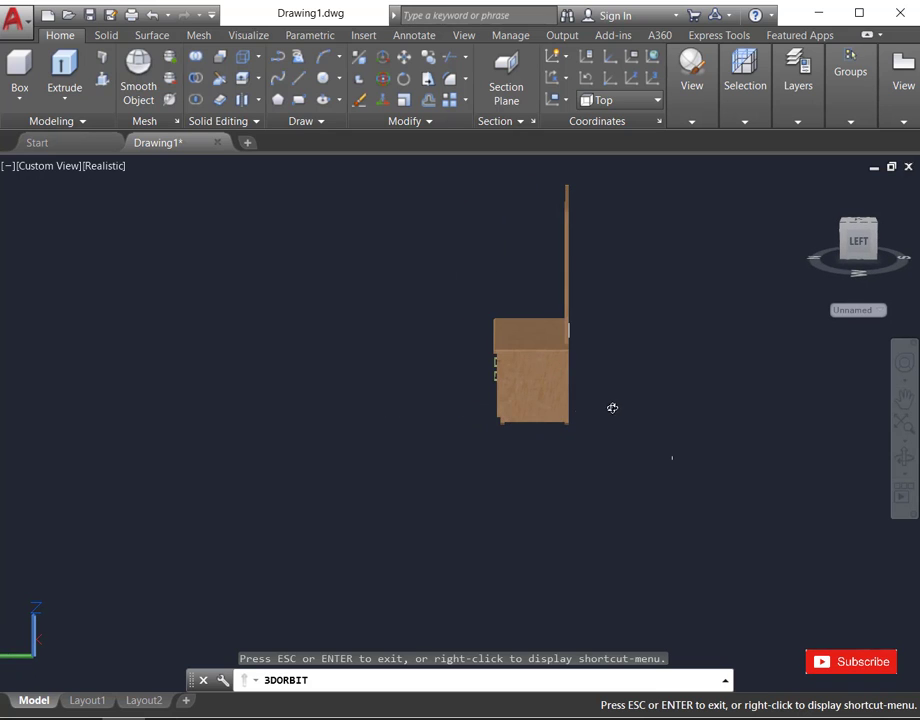
pyautogui.moveTo(612, 408); pyautogui.dragTo(712, 413)
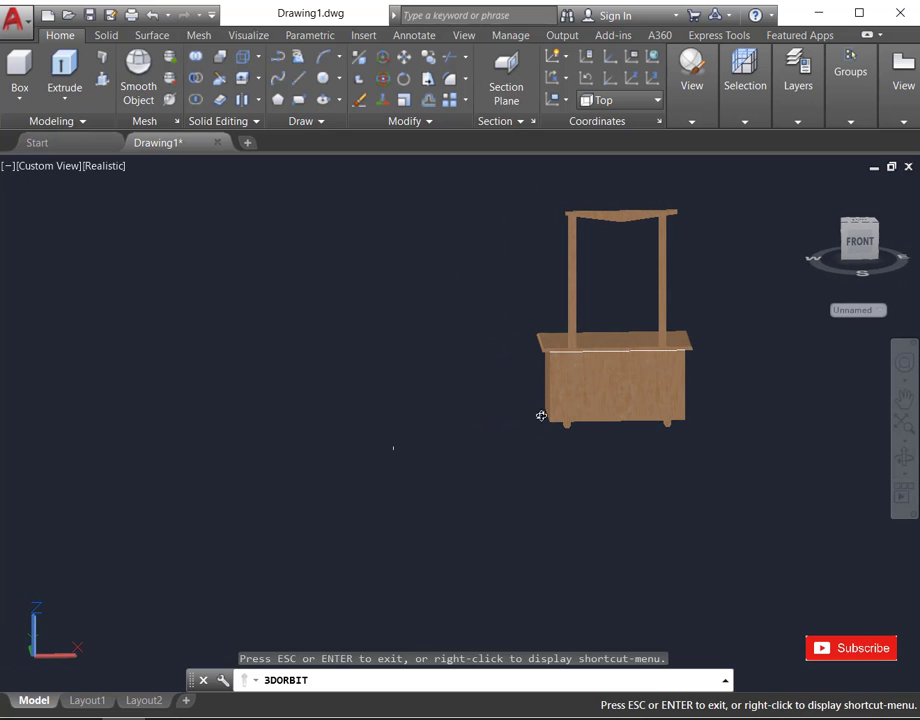
pyautogui.moveTo(541, 416); pyautogui.dragTo(355, 485)
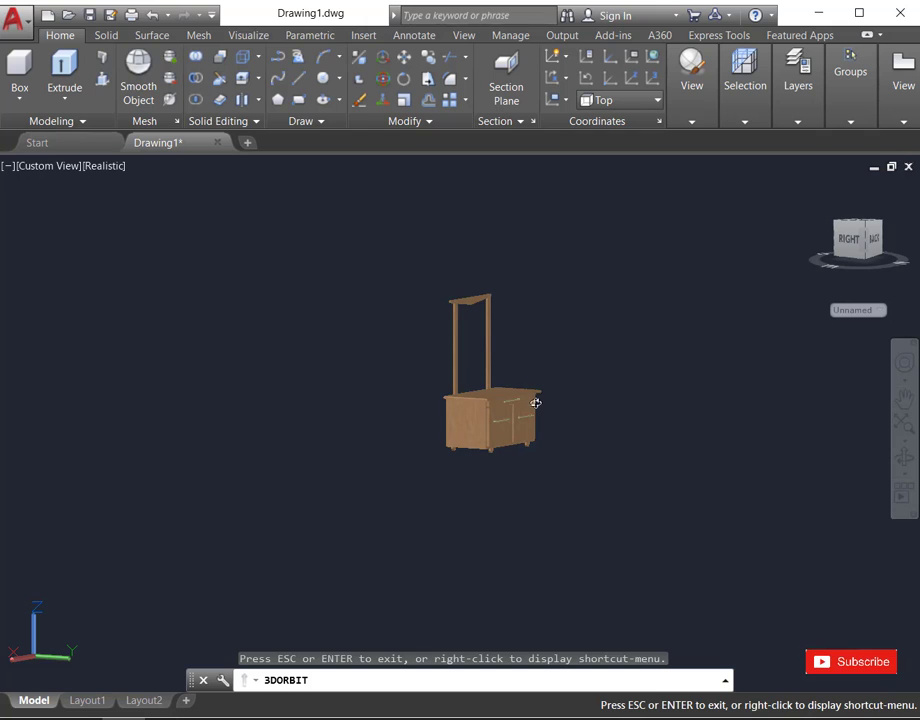
pyautogui.scroll(2, 536, 403)
pyautogui.moveTo(549, 436); pyautogui.dragTo(505, 449)
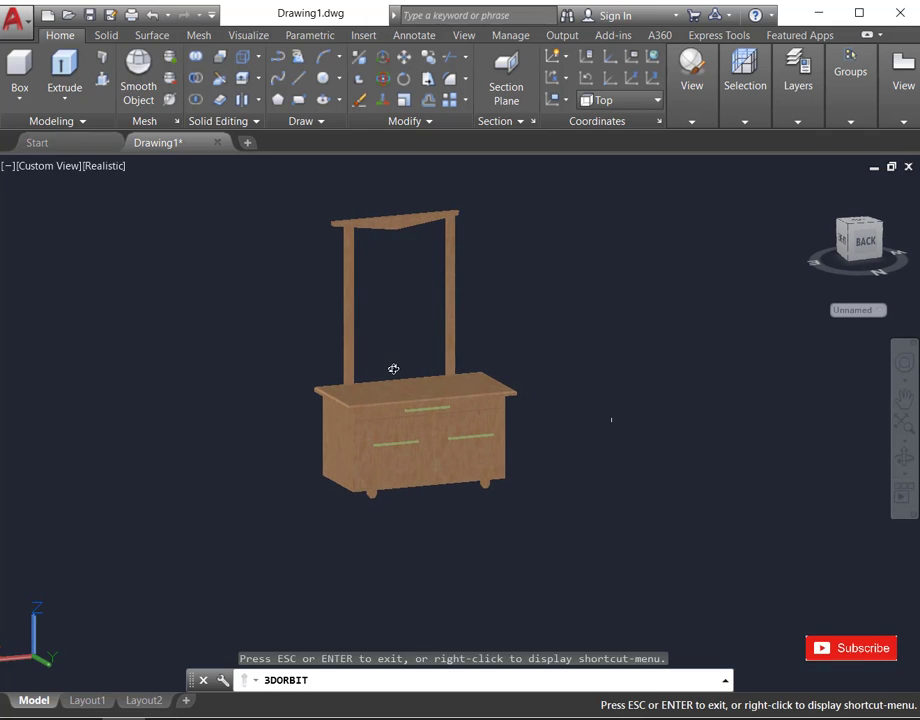